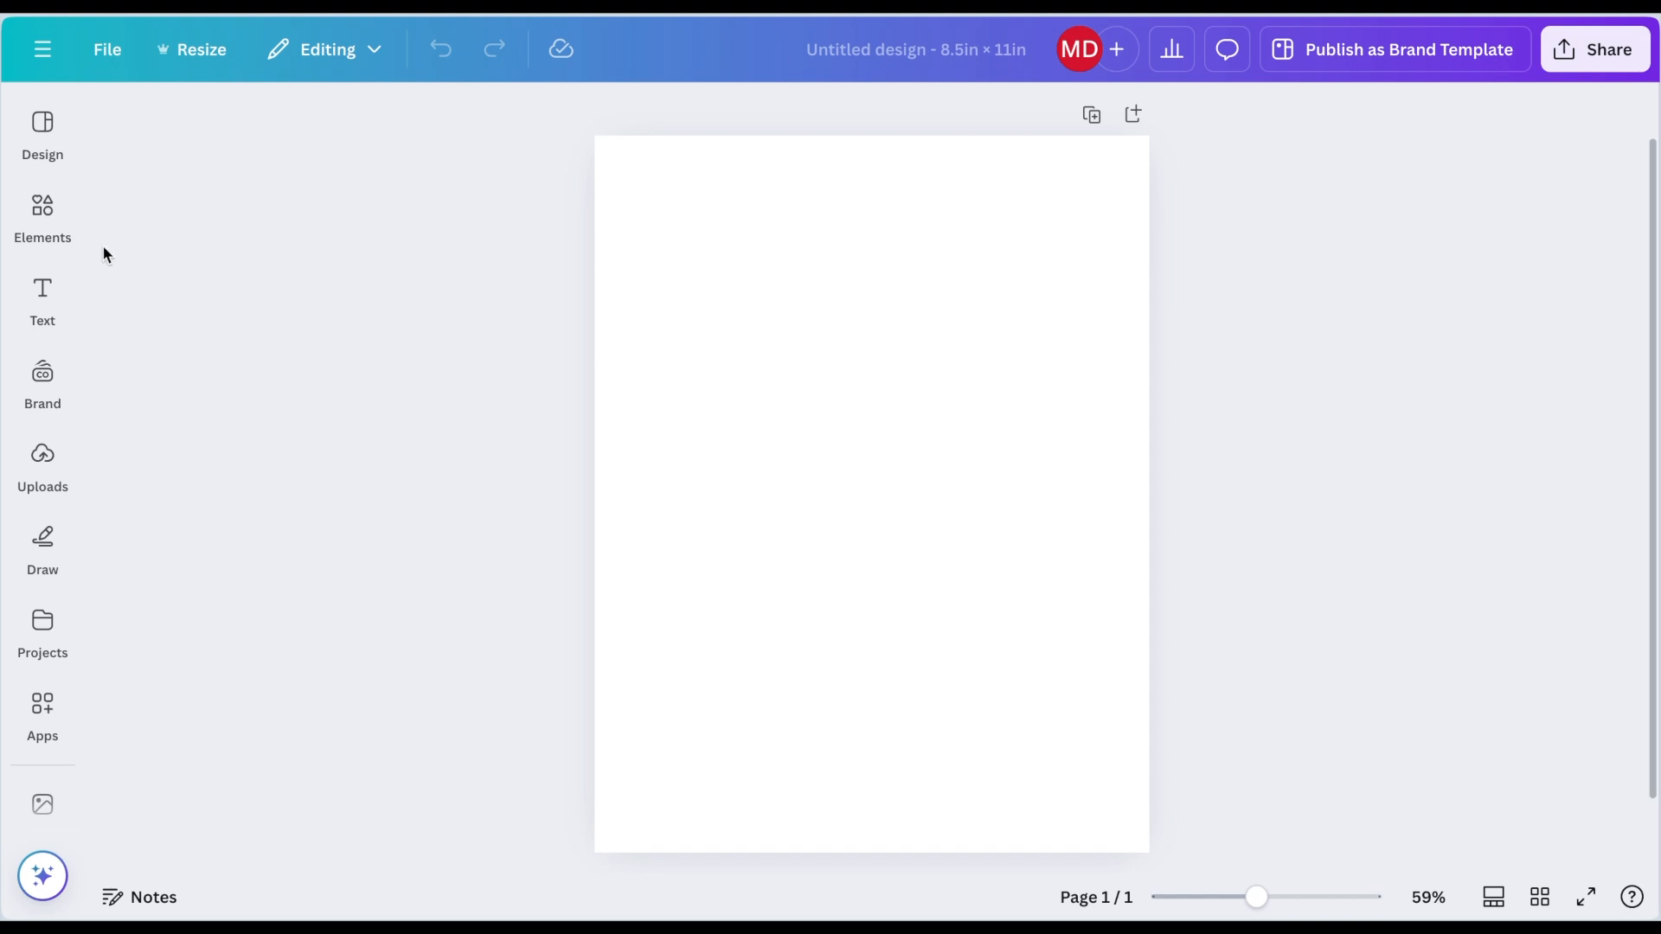
# Step: Add a square shape and stretch it into a tall rectangle covering most of the page, leaving a strip on the right
pyautogui.click(50, 221)
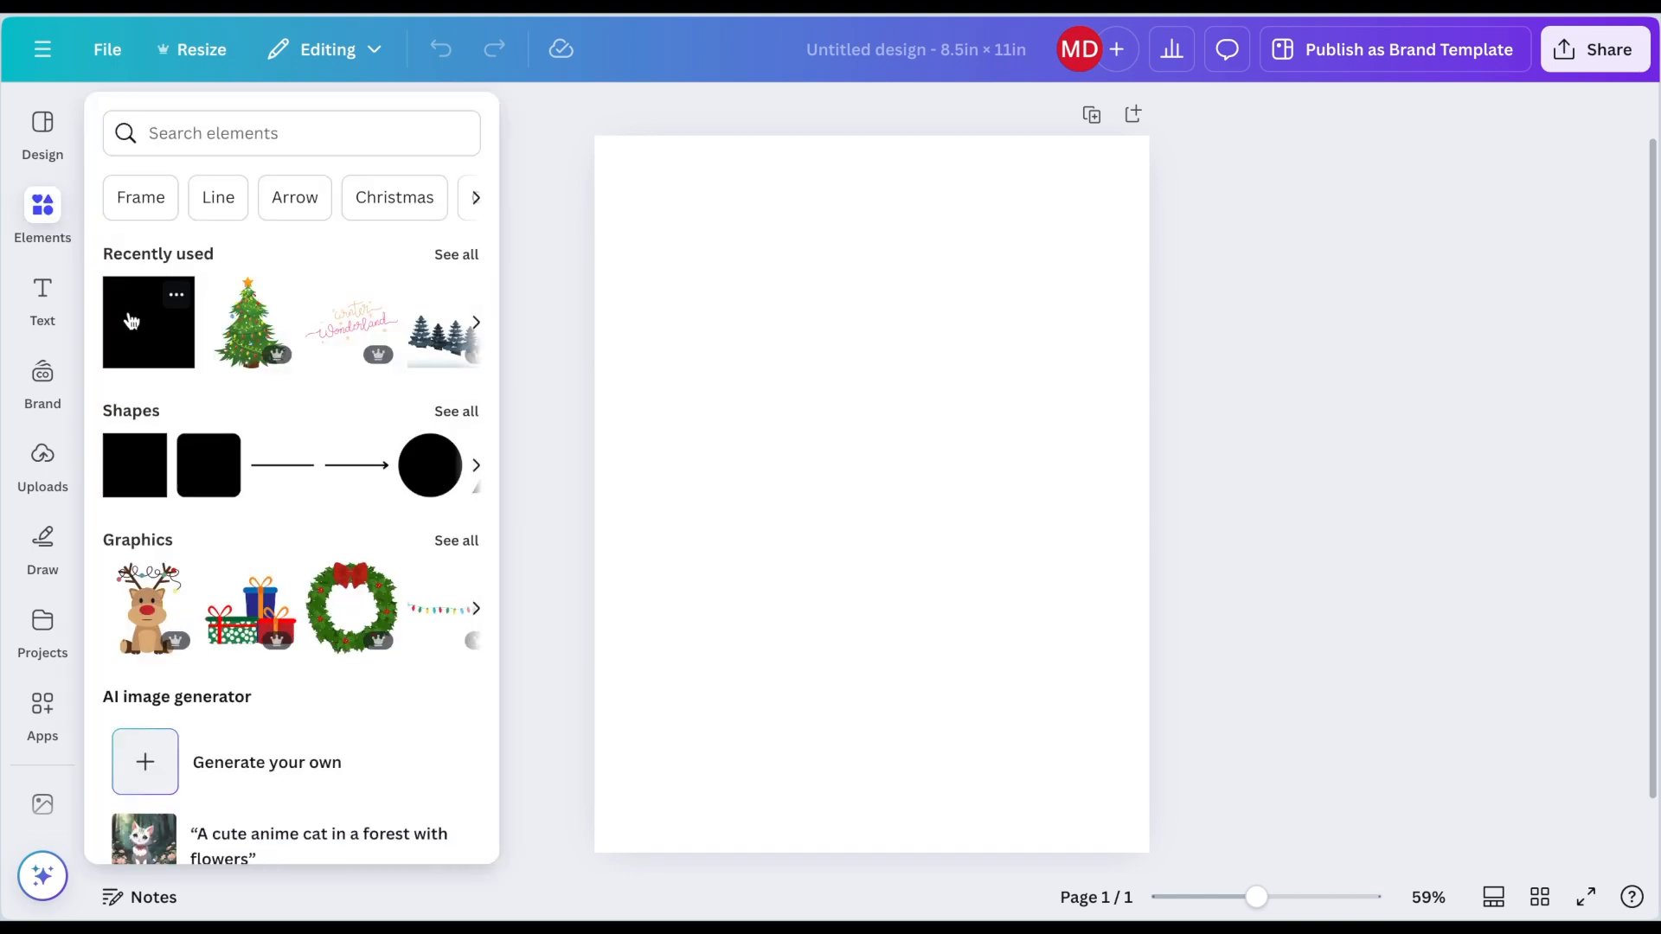
pyautogui.click(131, 321)
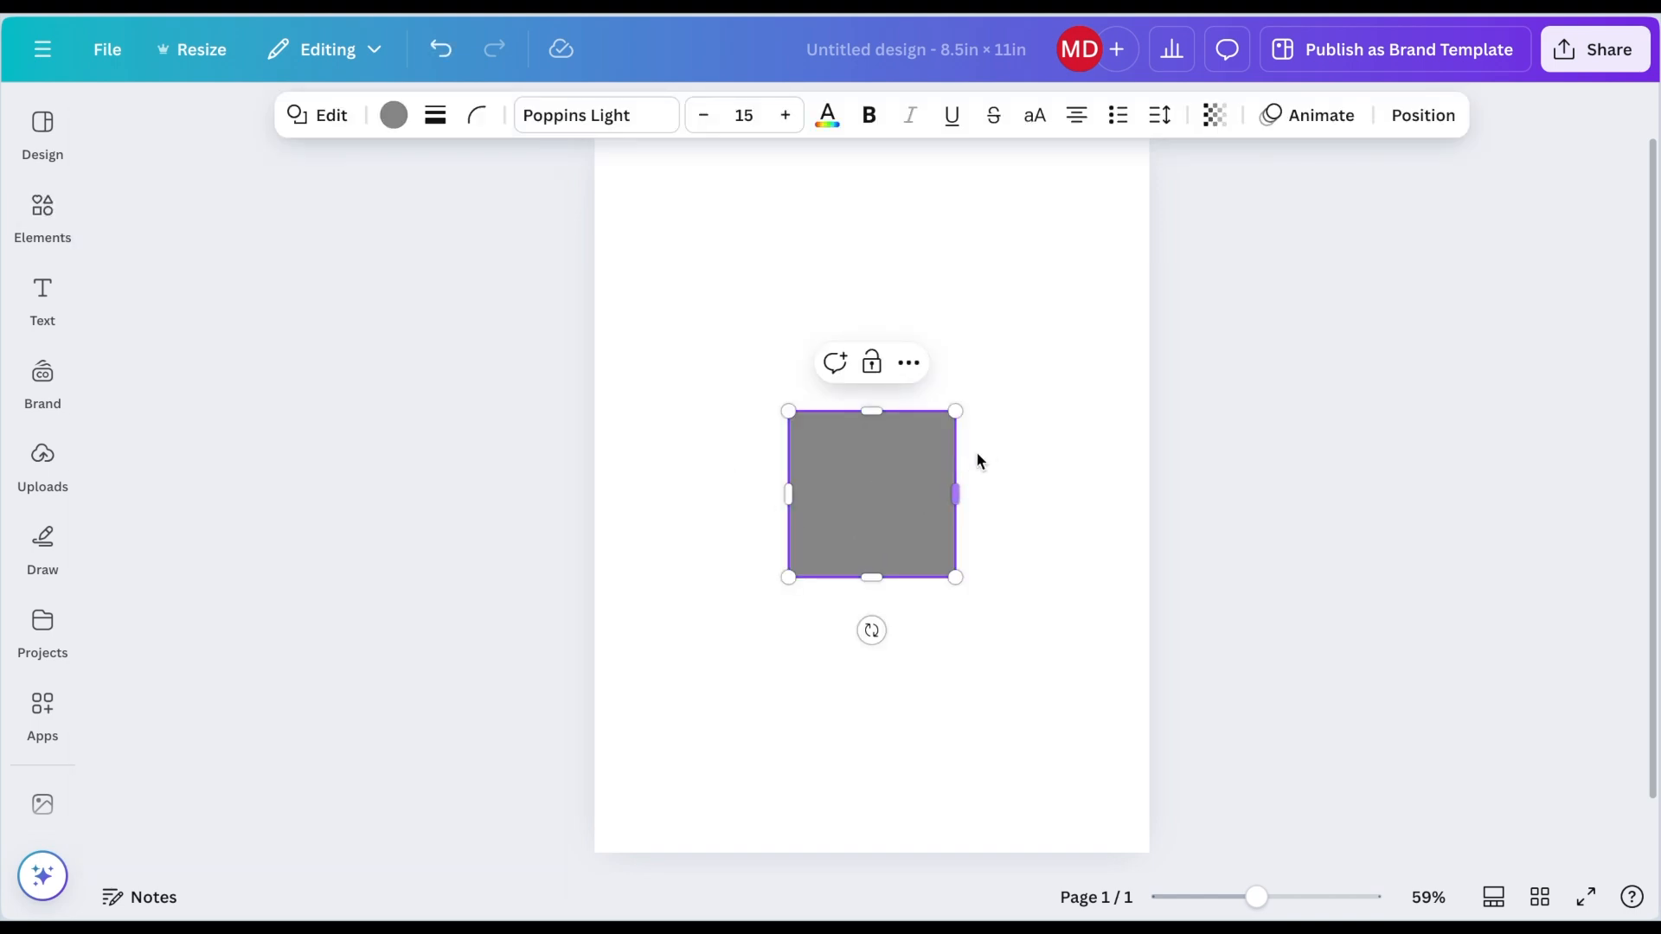
pyautogui.click(967, 463)
pyautogui.moveTo(904, 506); pyautogui.dragTo(1093, 340)
pyautogui.scroll(-2, 953, 400)
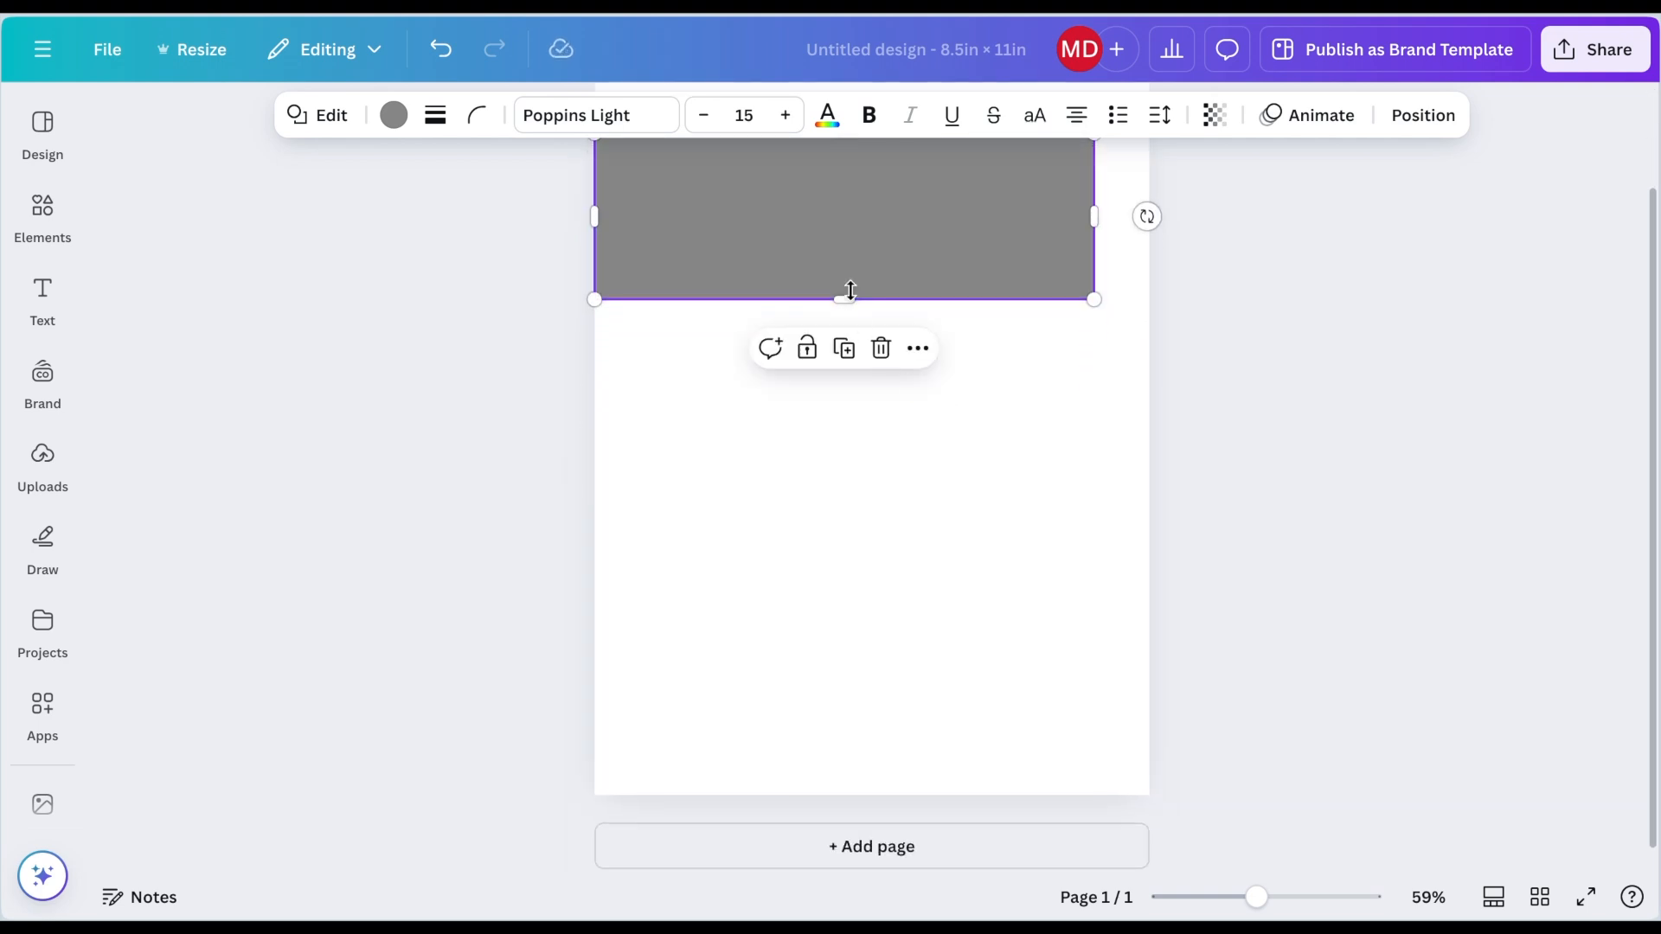
pyautogui.moveTo(847, 298); pyautogui.dragTo(808, 791)
pyautogui.scroll(1, 787, 350)
pyautogui.scroll(1, 787, 350)
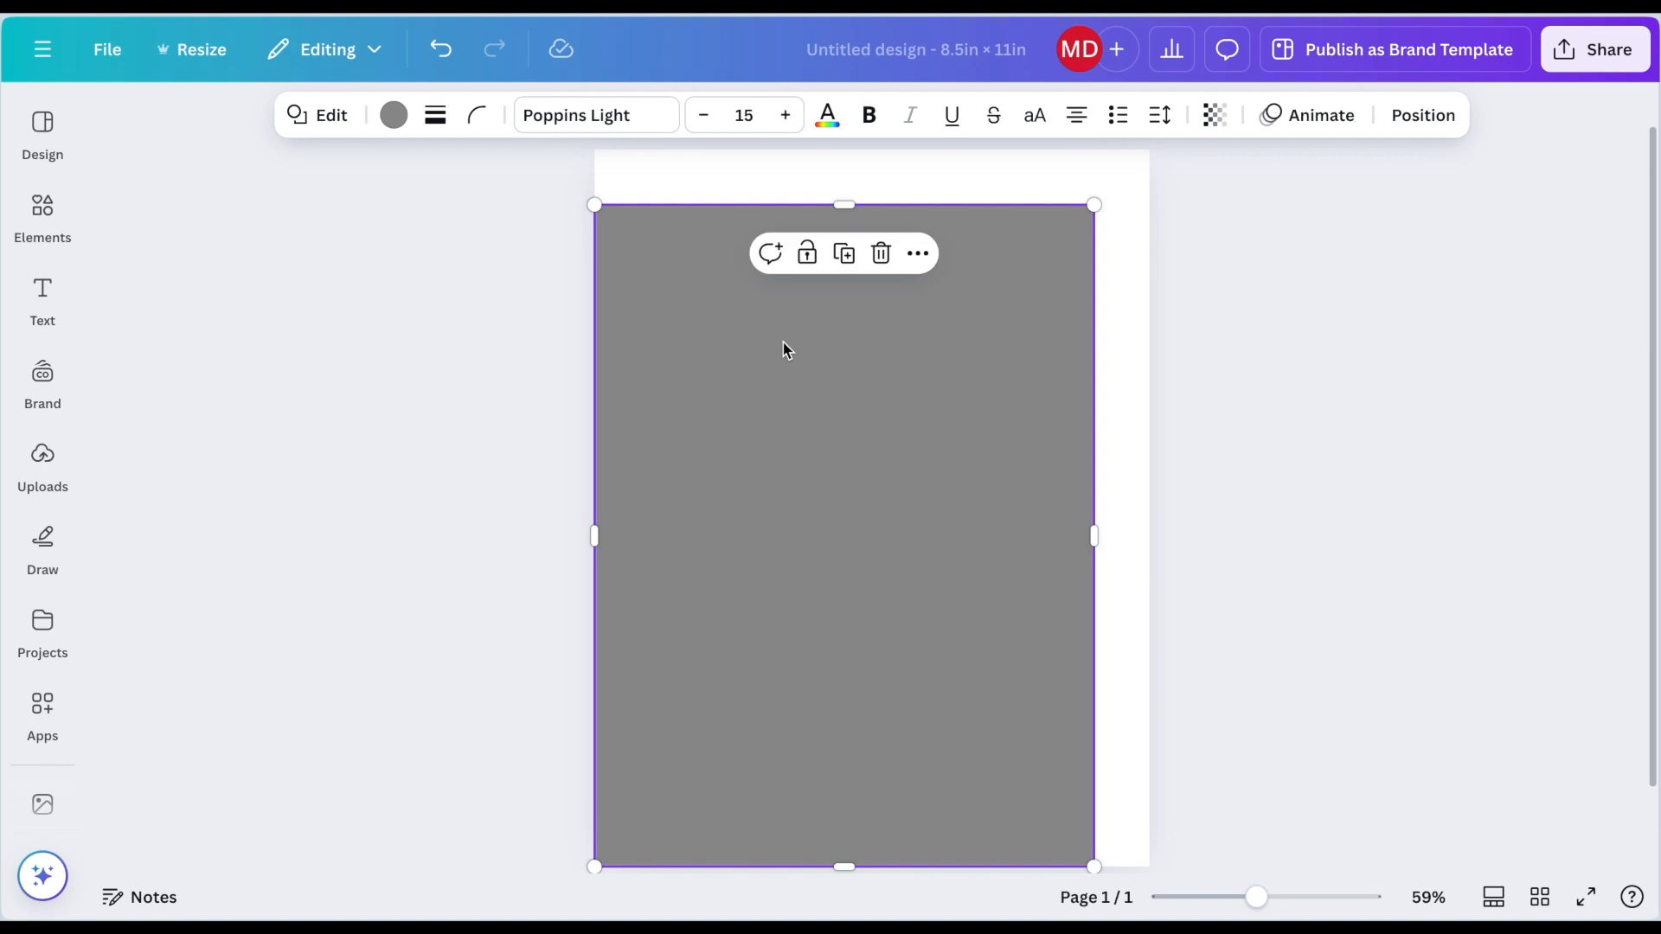
pyautogui.moveTo(842, 200); pyautogui.dragTo(842, 187)
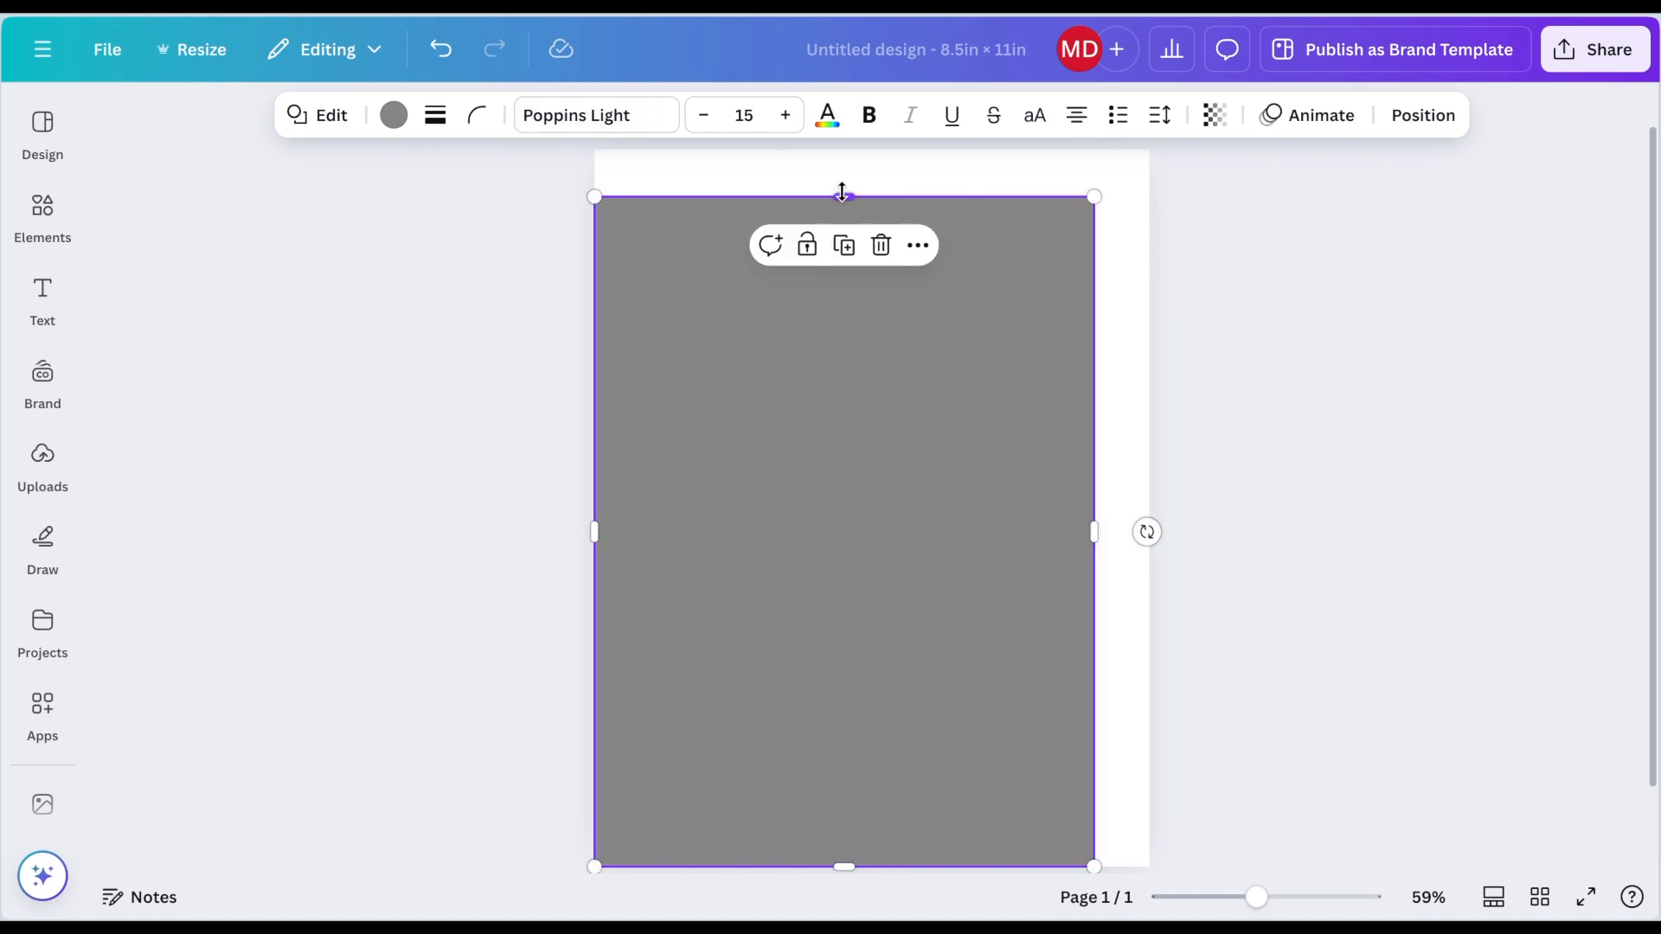
# Step: Set the large rectangle's fill to white and give it a solid border
pyautogui.click(407, 115)
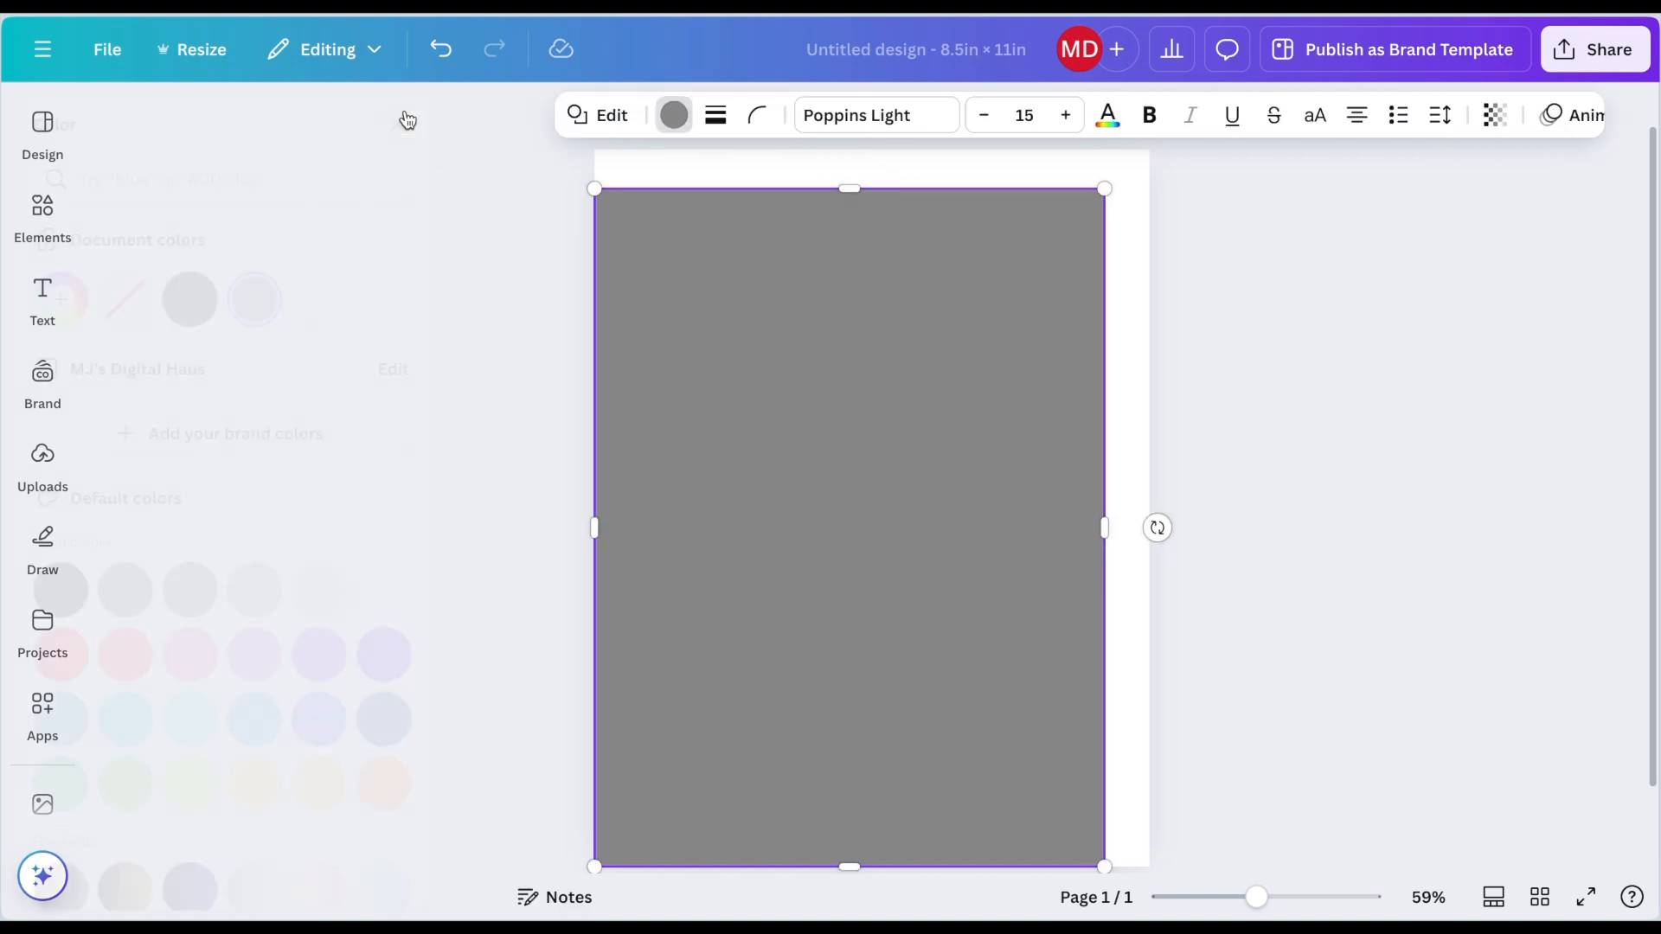
pyautogui.click(386, 319)
pyautogui.click(725, 120)
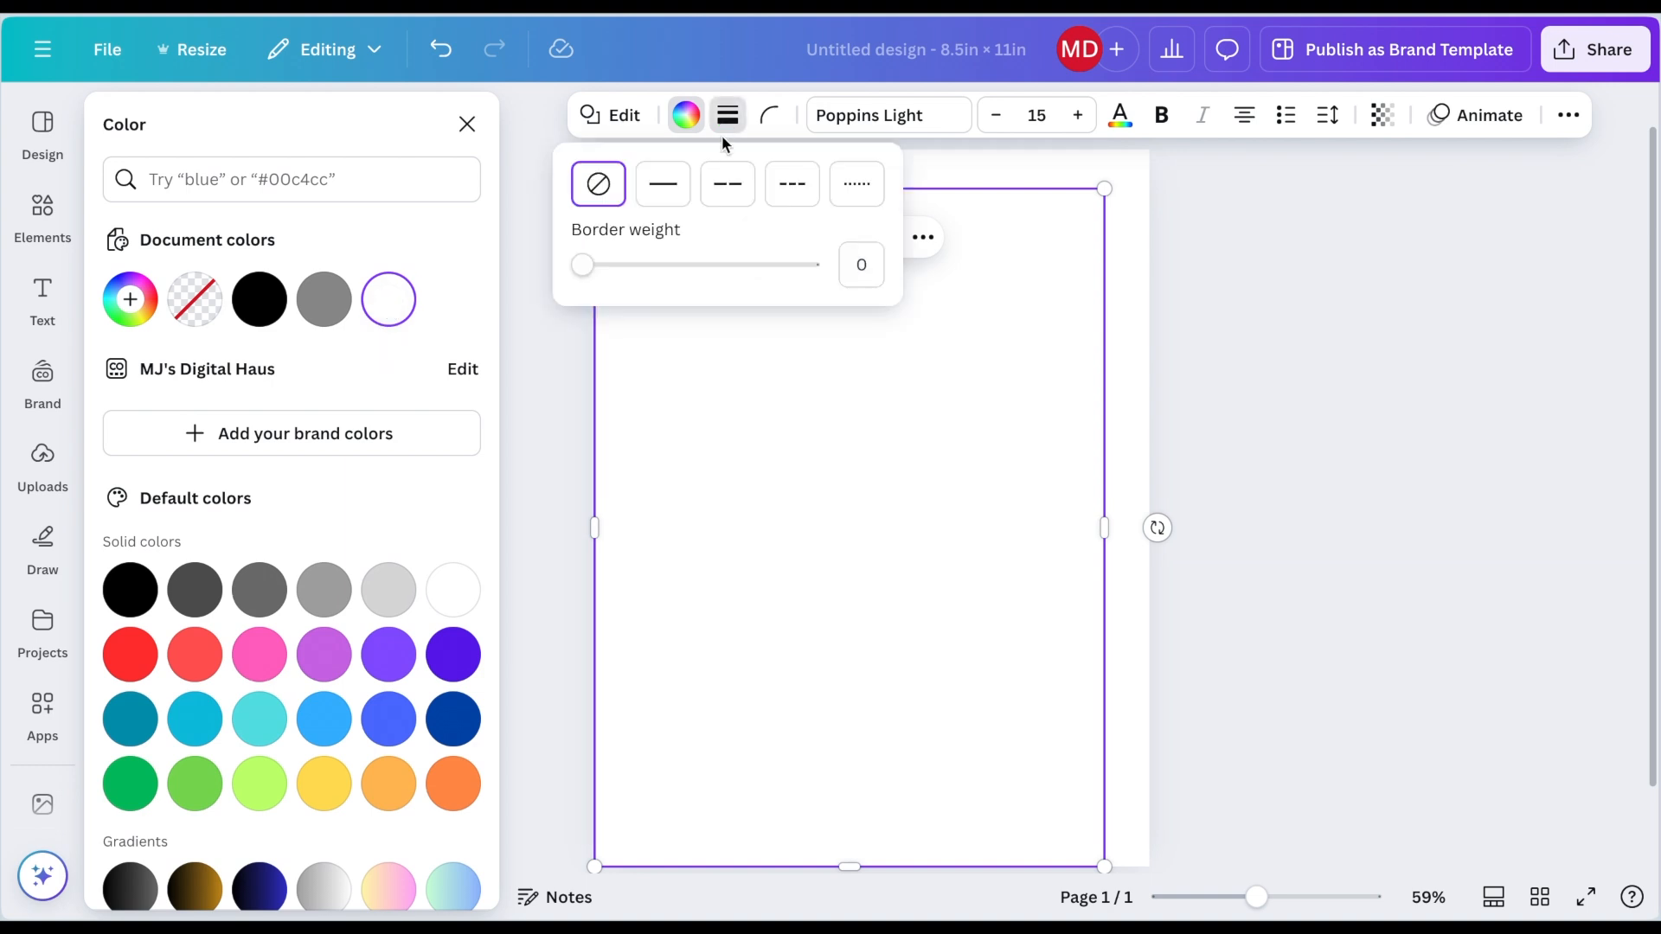
pyautogui.click(662, 186)
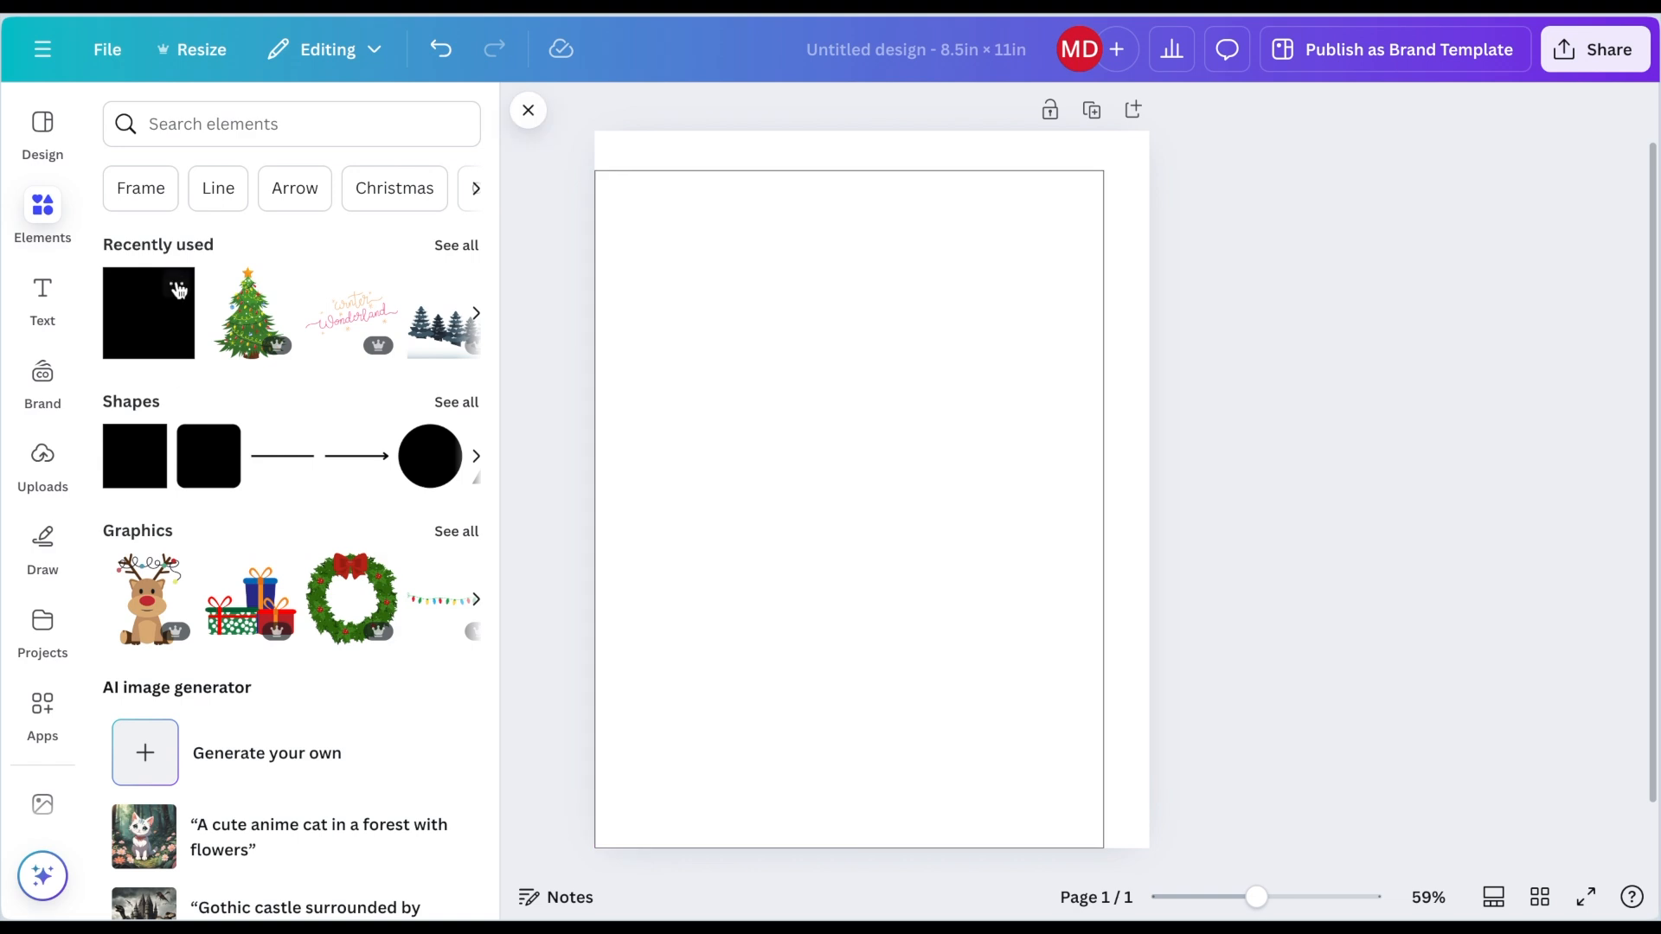
# Step: Add another square, resize it into a small tab at the page's top-right edge, and fill it black
pyautogui.click(136, 316)
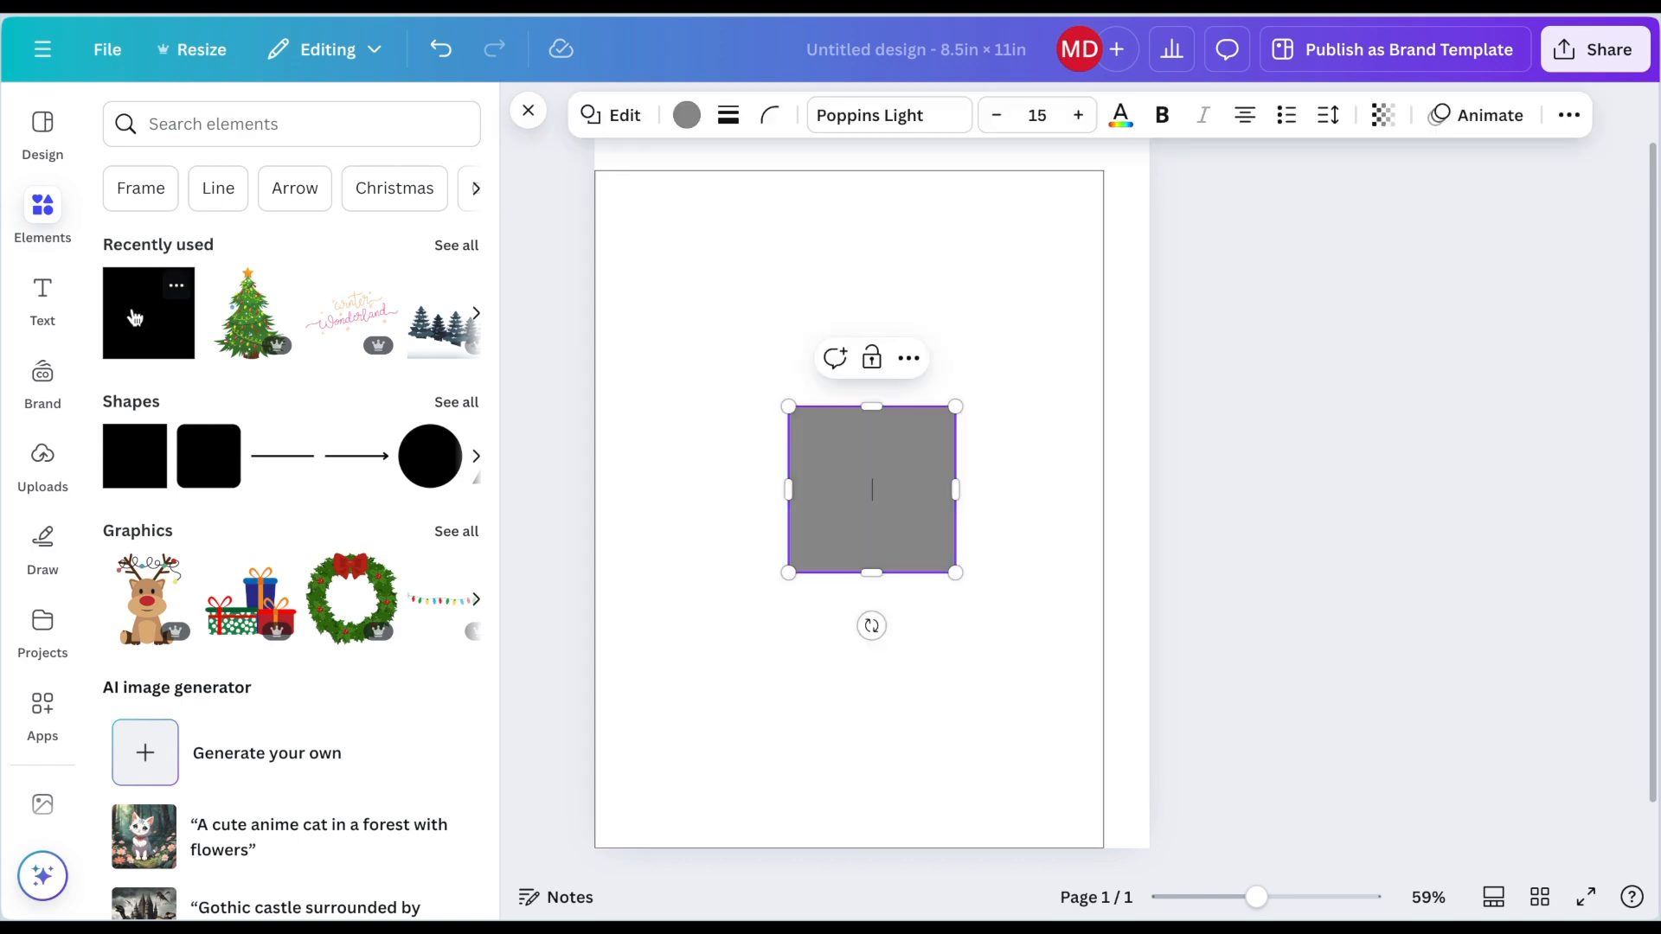
pyautogui.moveTo(860, 570); pyautogui.dragTo(1073, 266)
pyautogui.click(689, 114)
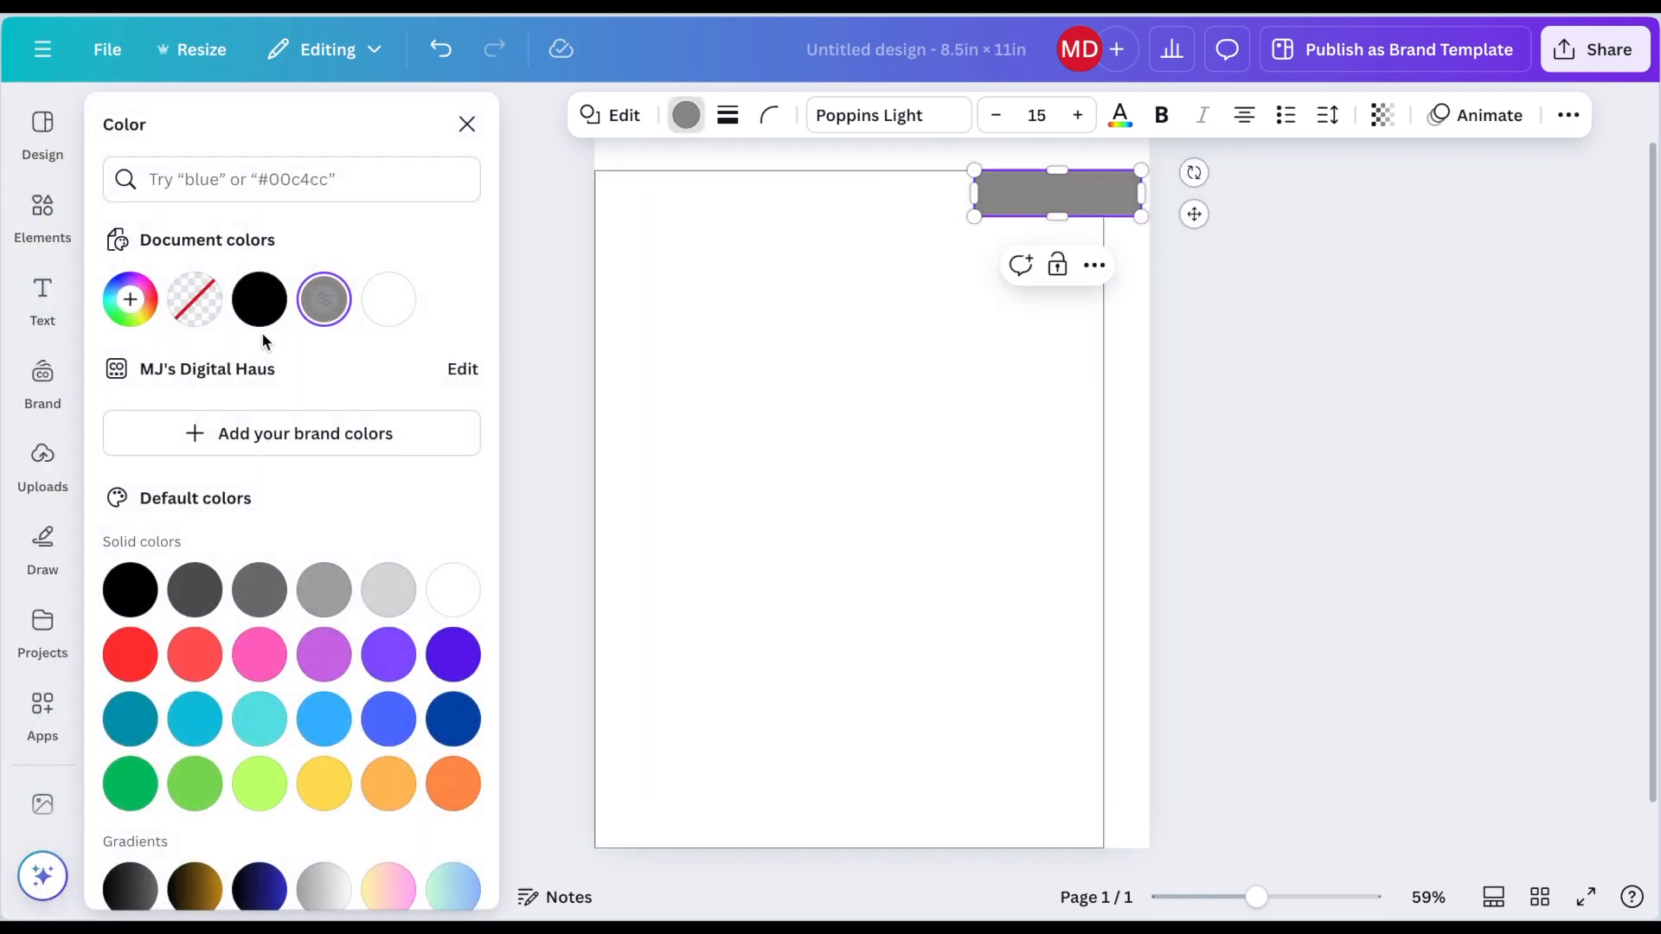
pyautogui.click(260, 303)
pyautogui.click(1141, 273)
pyautogui.click(1087, 206)
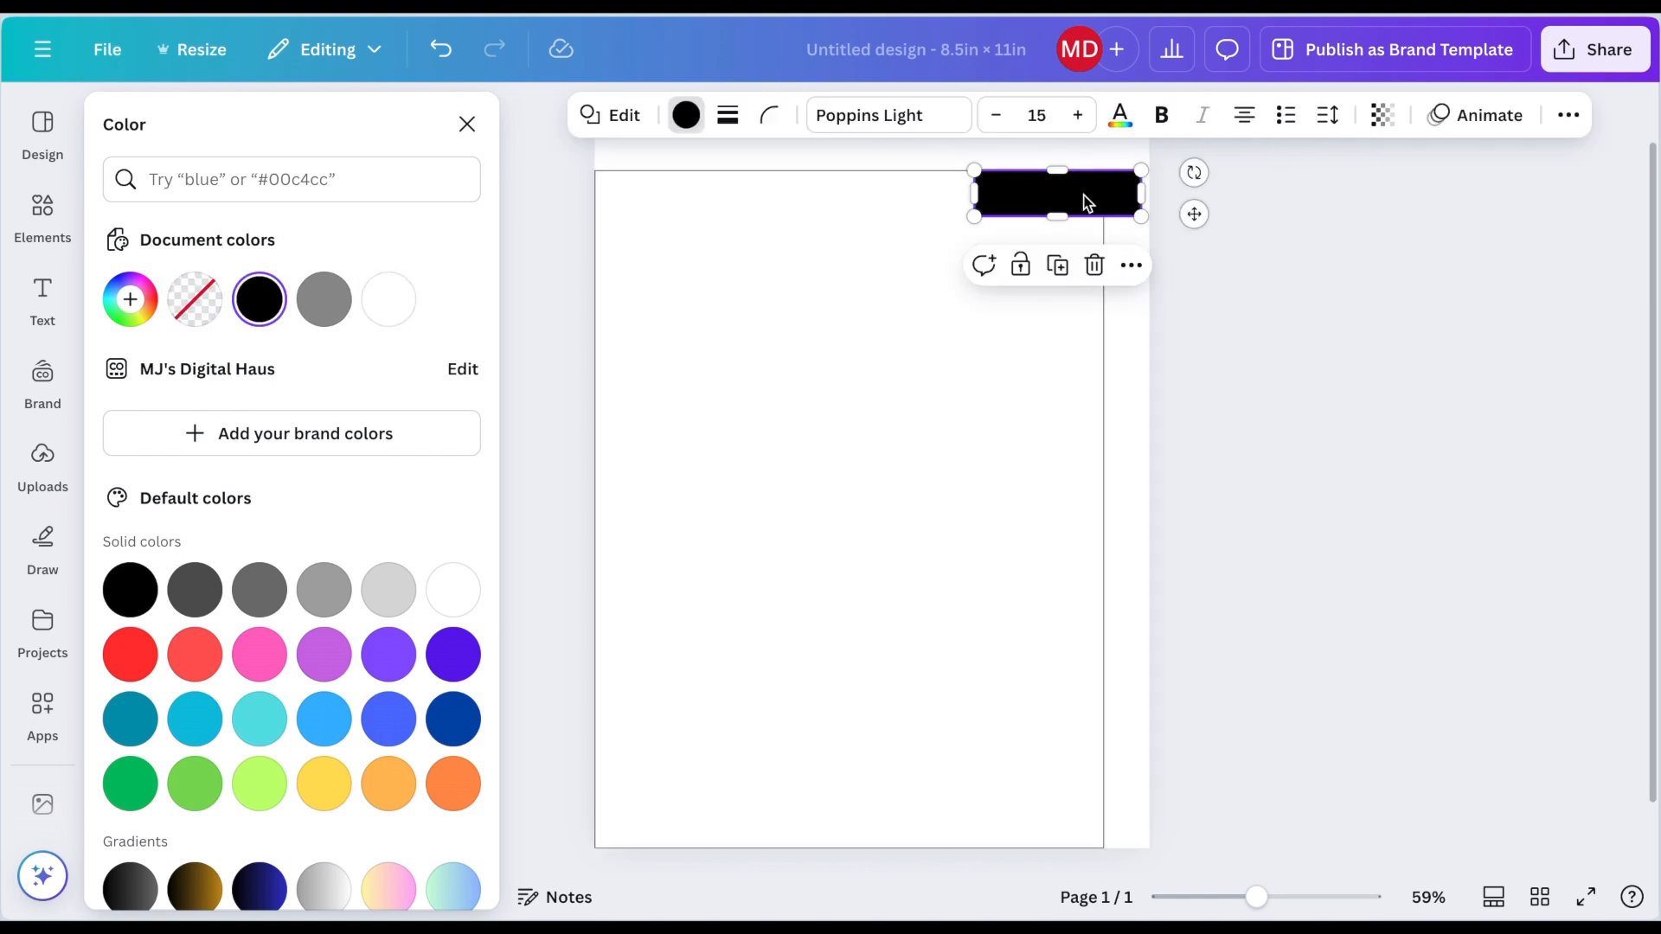
# Step: Duplicate the black tab repeatedly to stack twelve tabs down the right edge of the page
pyautogui.hotkey('ctrl', 'd')
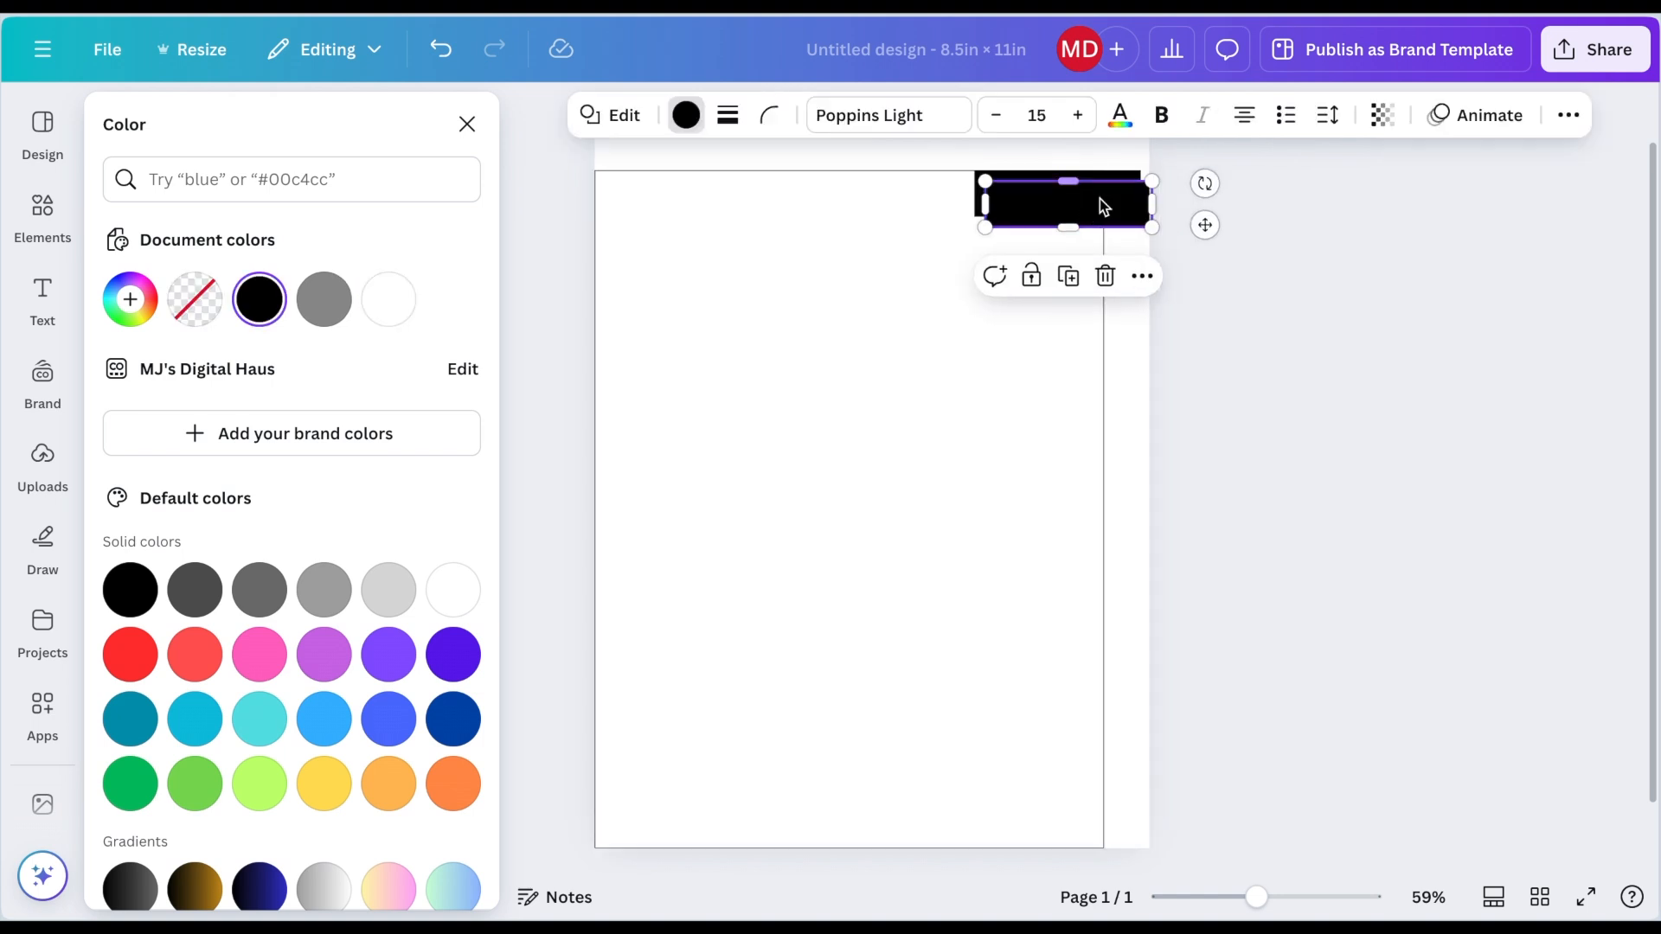
pyautogui.moveTo(1104, 206); pyautogui.dragTo(1077, 304)
pyautogui.hotkey('ctrl', 'd')
pyautogui.click(1129, 377)
pyautogui.moveTo(1129, 377); pyautogui.dragTo(1087, 682)
pyautogui.hotkey('ctrl', 'd')
pyautogui.hotkey('ctrl', 'd')
pyautogui.hotkey('ctrl', 'd')
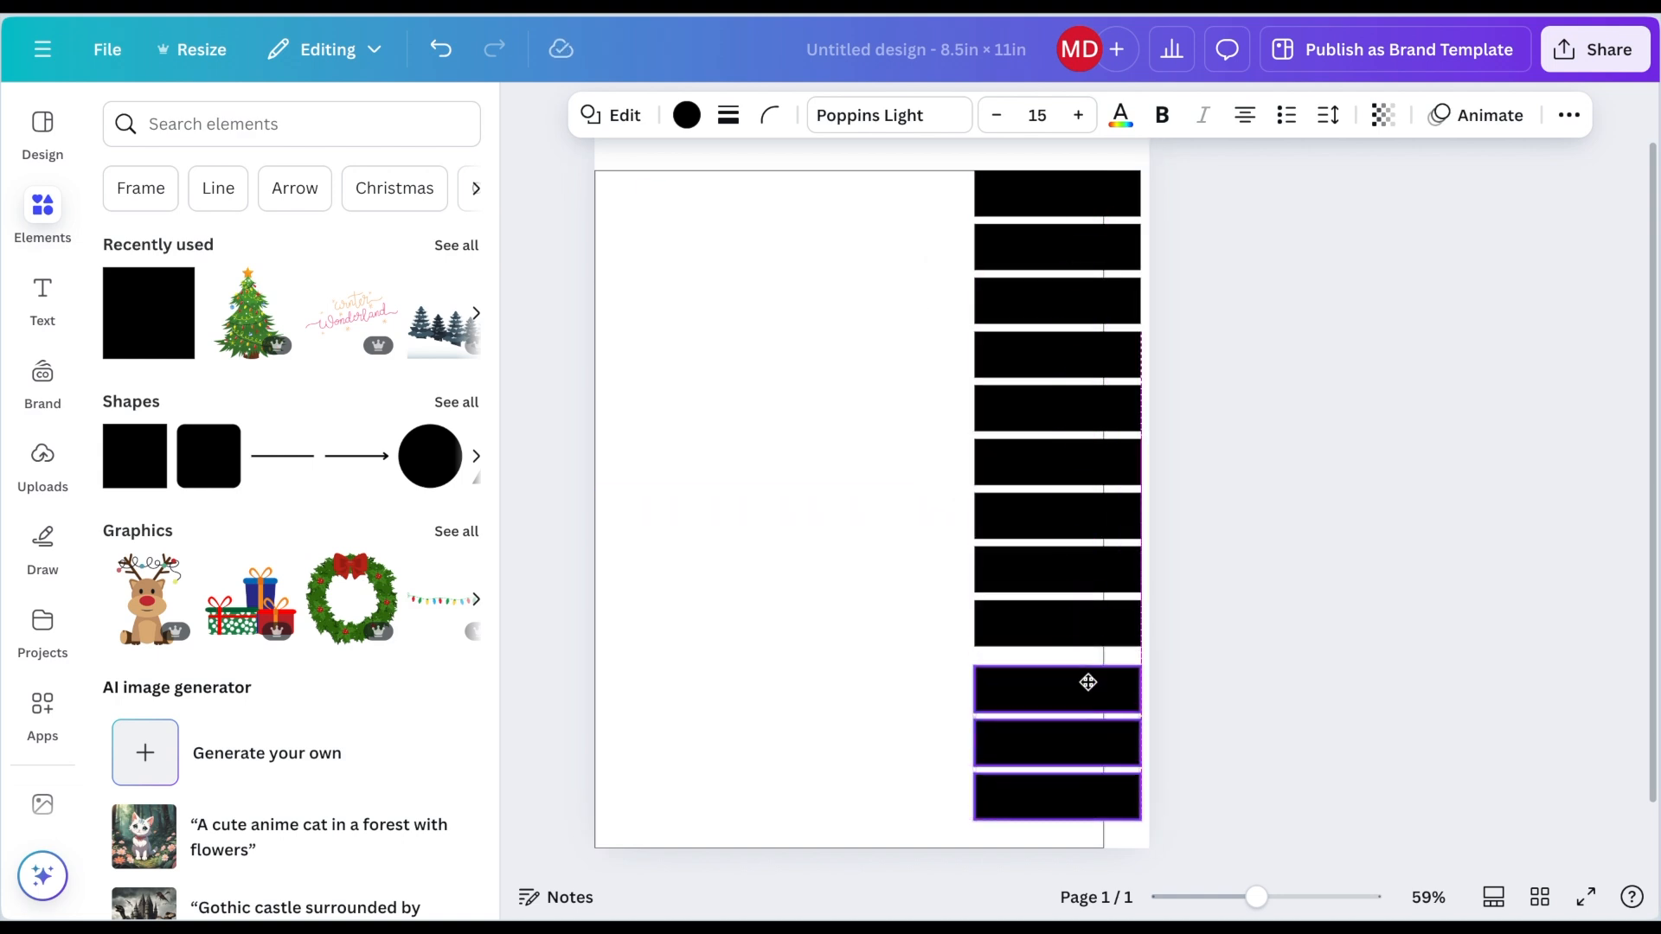
# Step: Select all twelve tabs and send them behind the white page rectangle
pyautogui.moveTo(1179, 189); pyautogui.dragTo(1094, 817)
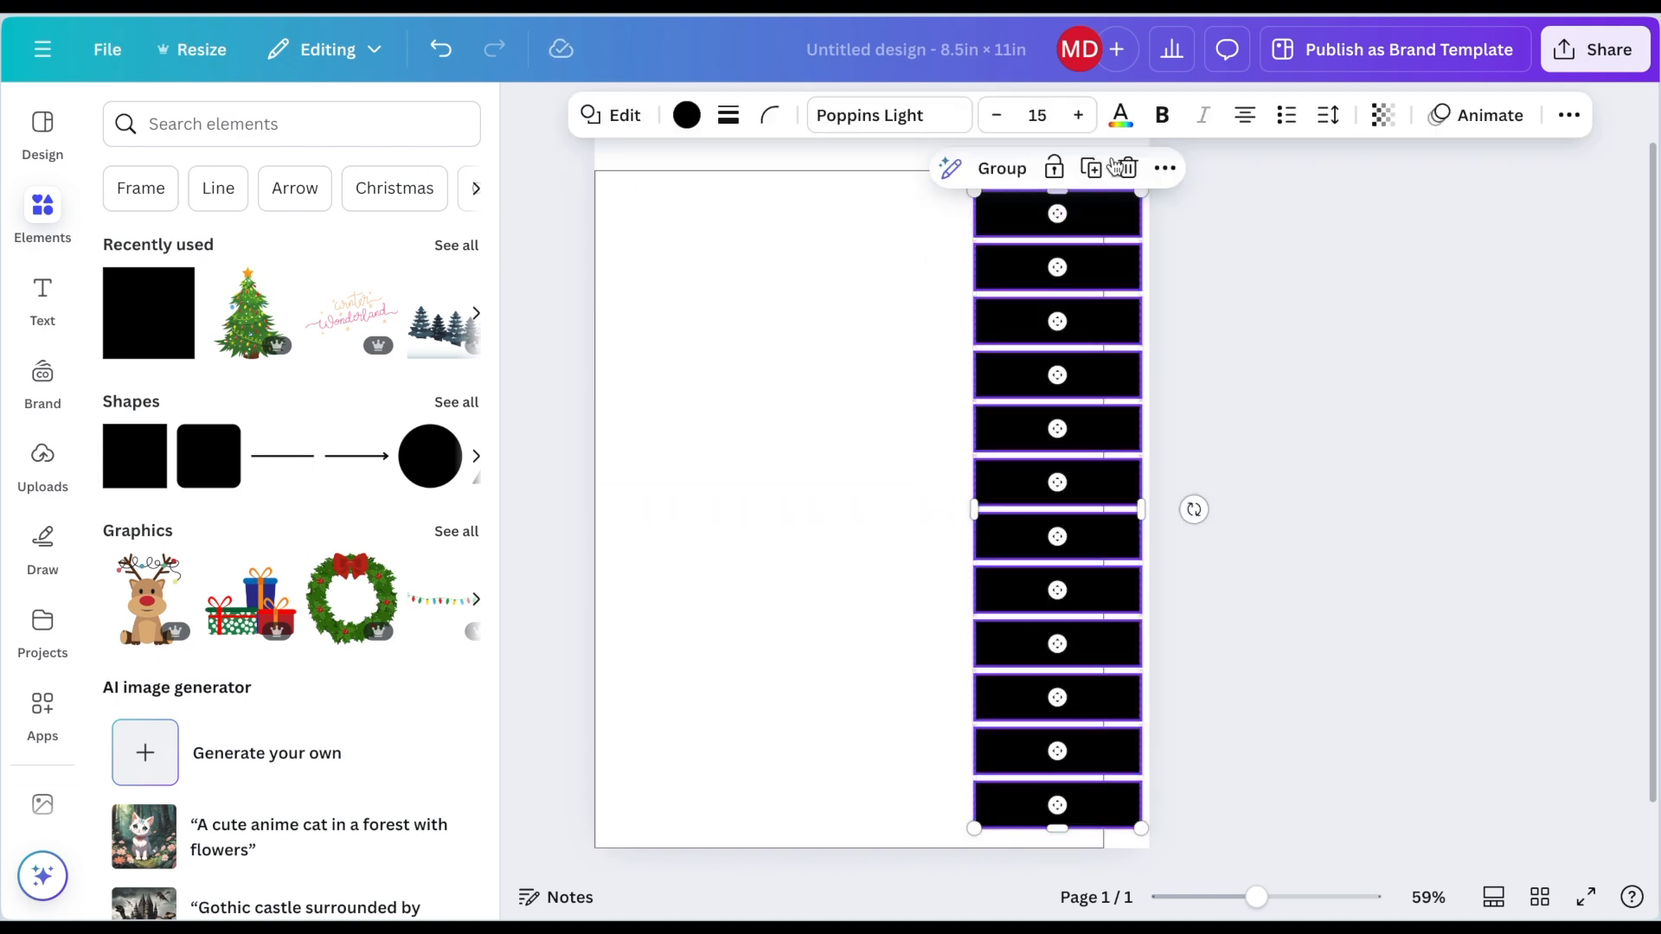
pyautogui.click(1165, 168)
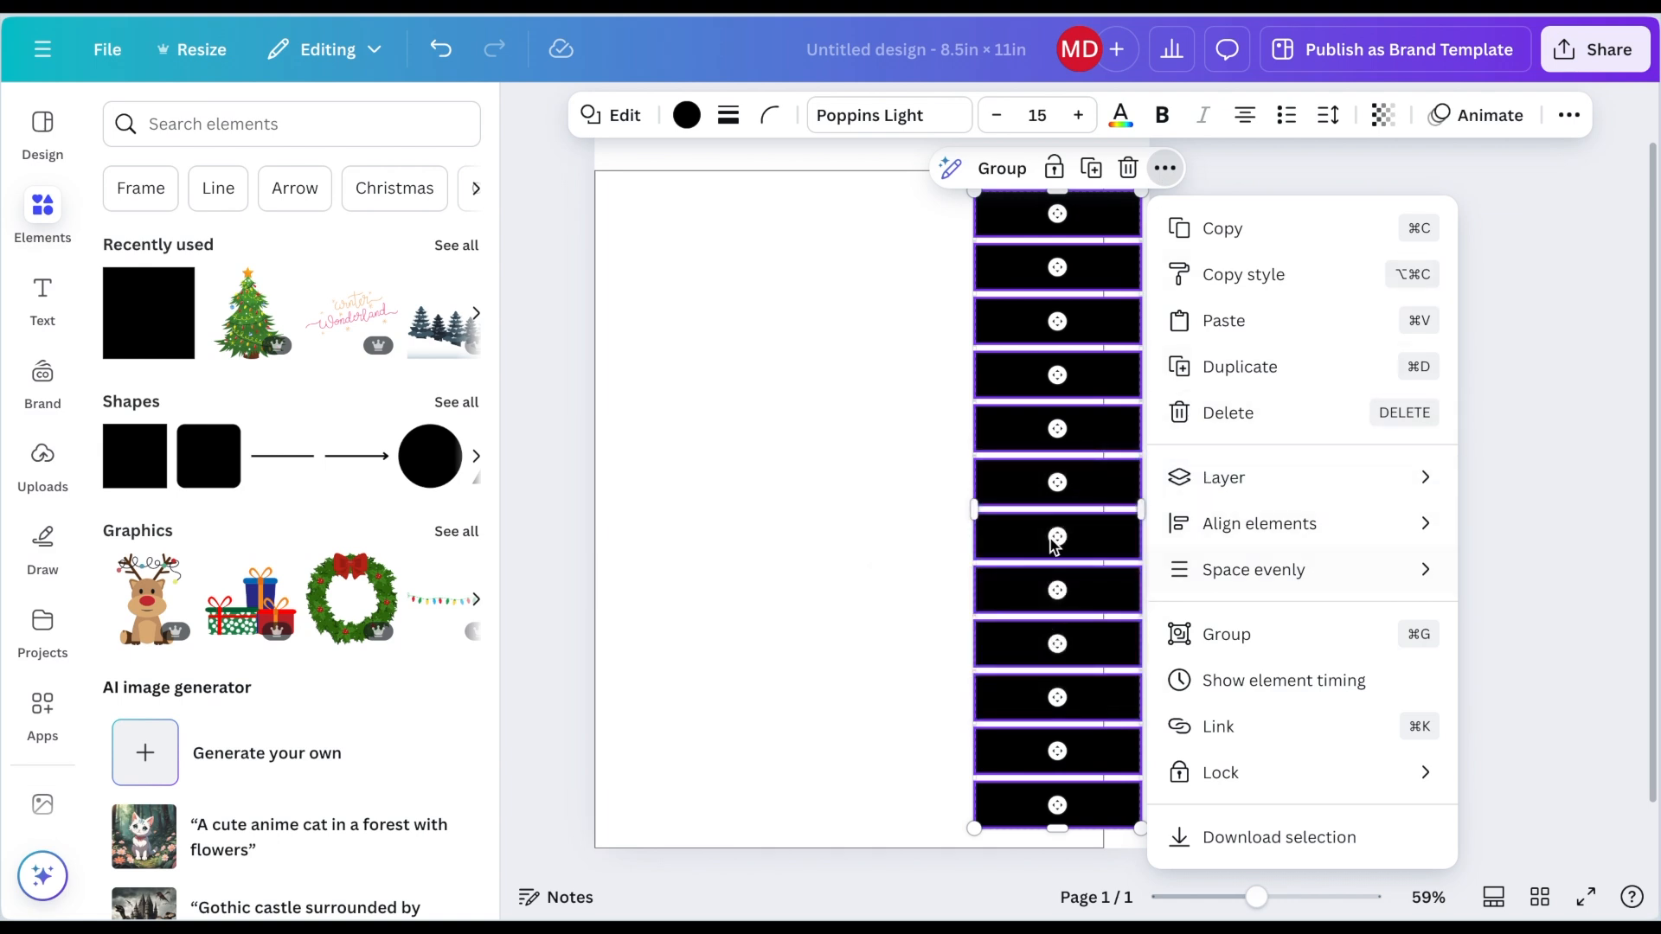
pyautogui.moveTo(1237, 481)
pyautogui.click(1072, 615)
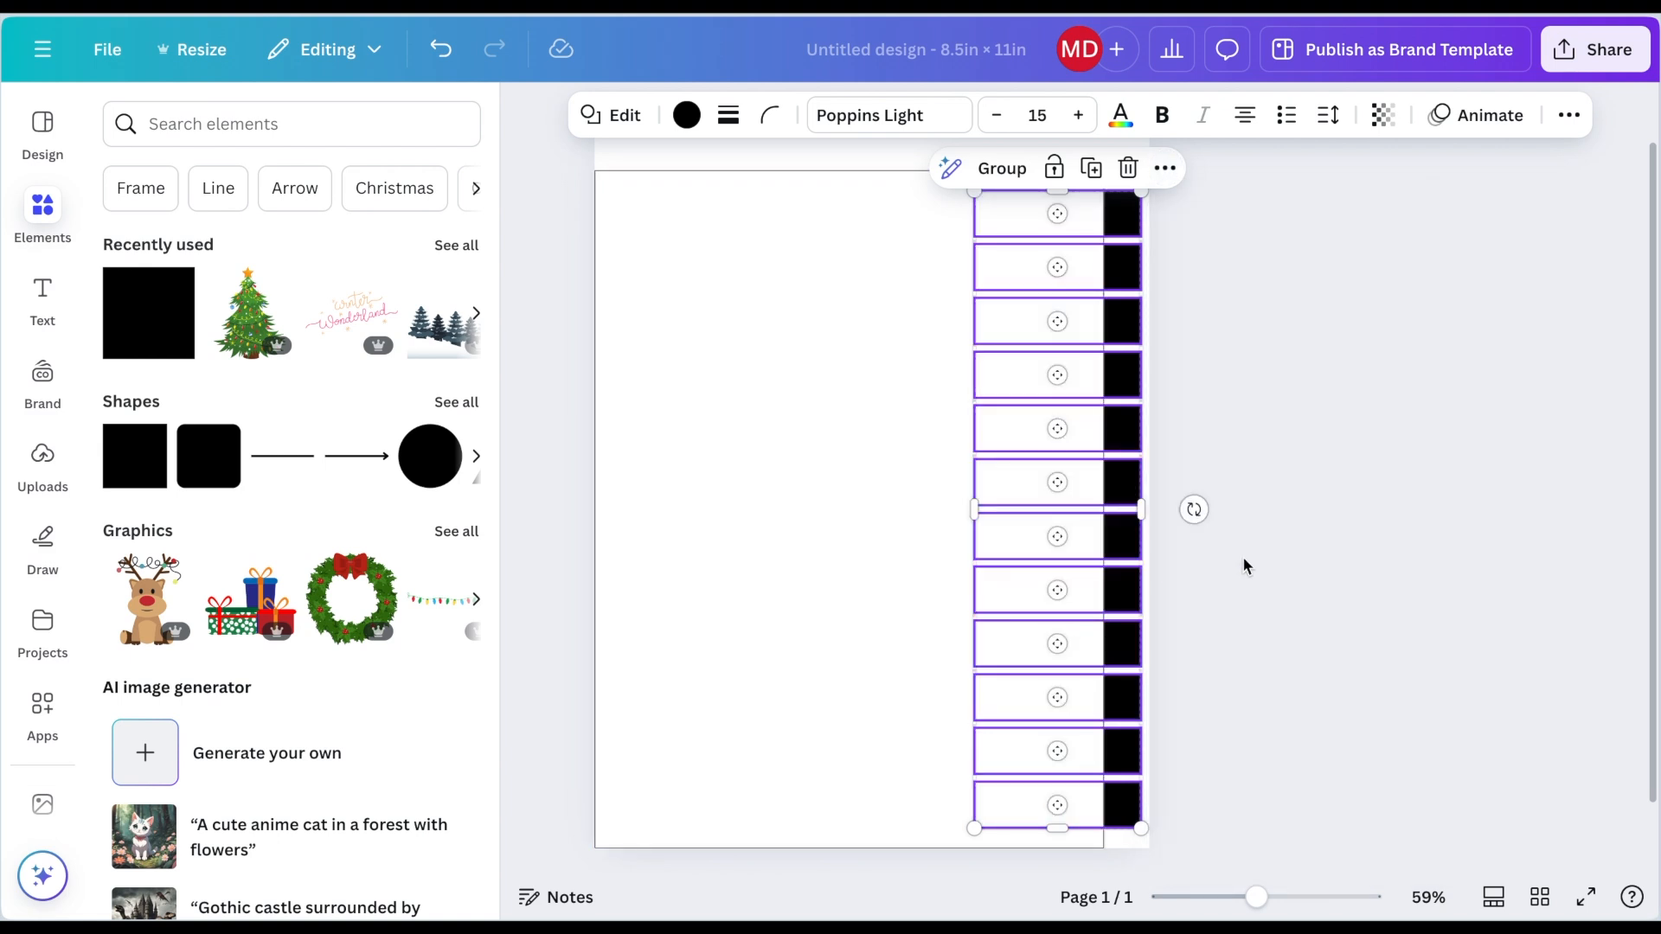
pyautogui.click(1246, 567)
# Step: Duplicate a tab, move the copy to the top-left edge of the page, and send it to the back
pyautogui.click(1127, 208)
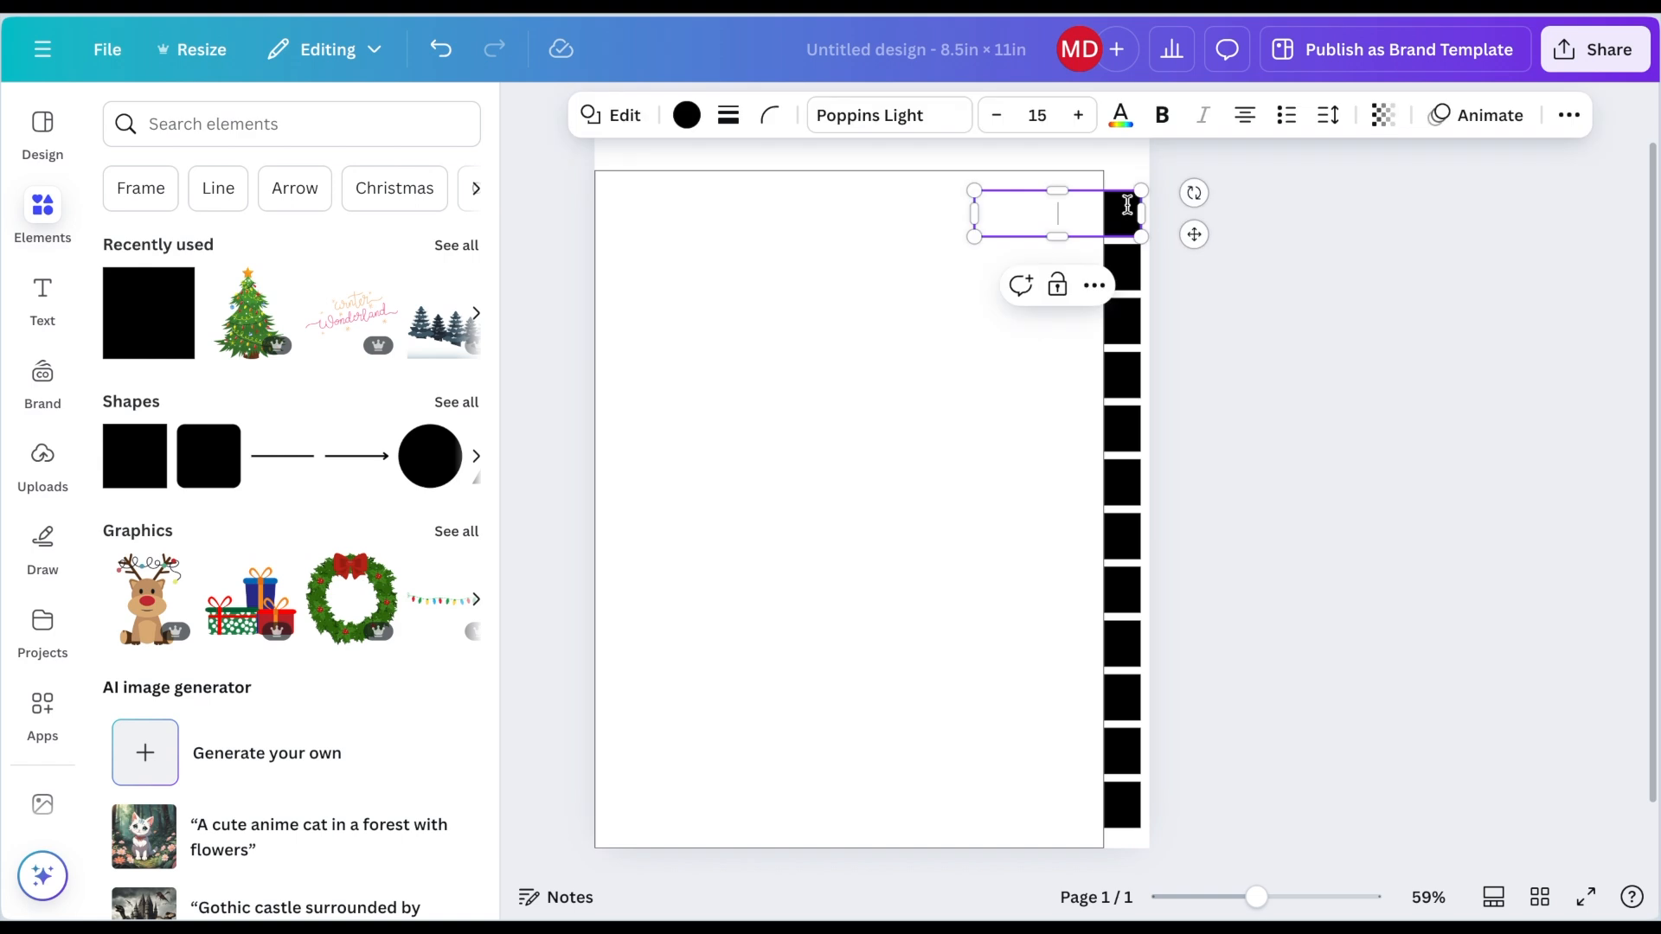
pyautogui.click(1127, 195)
pyautogui.hotkey('ctrl', 'd')
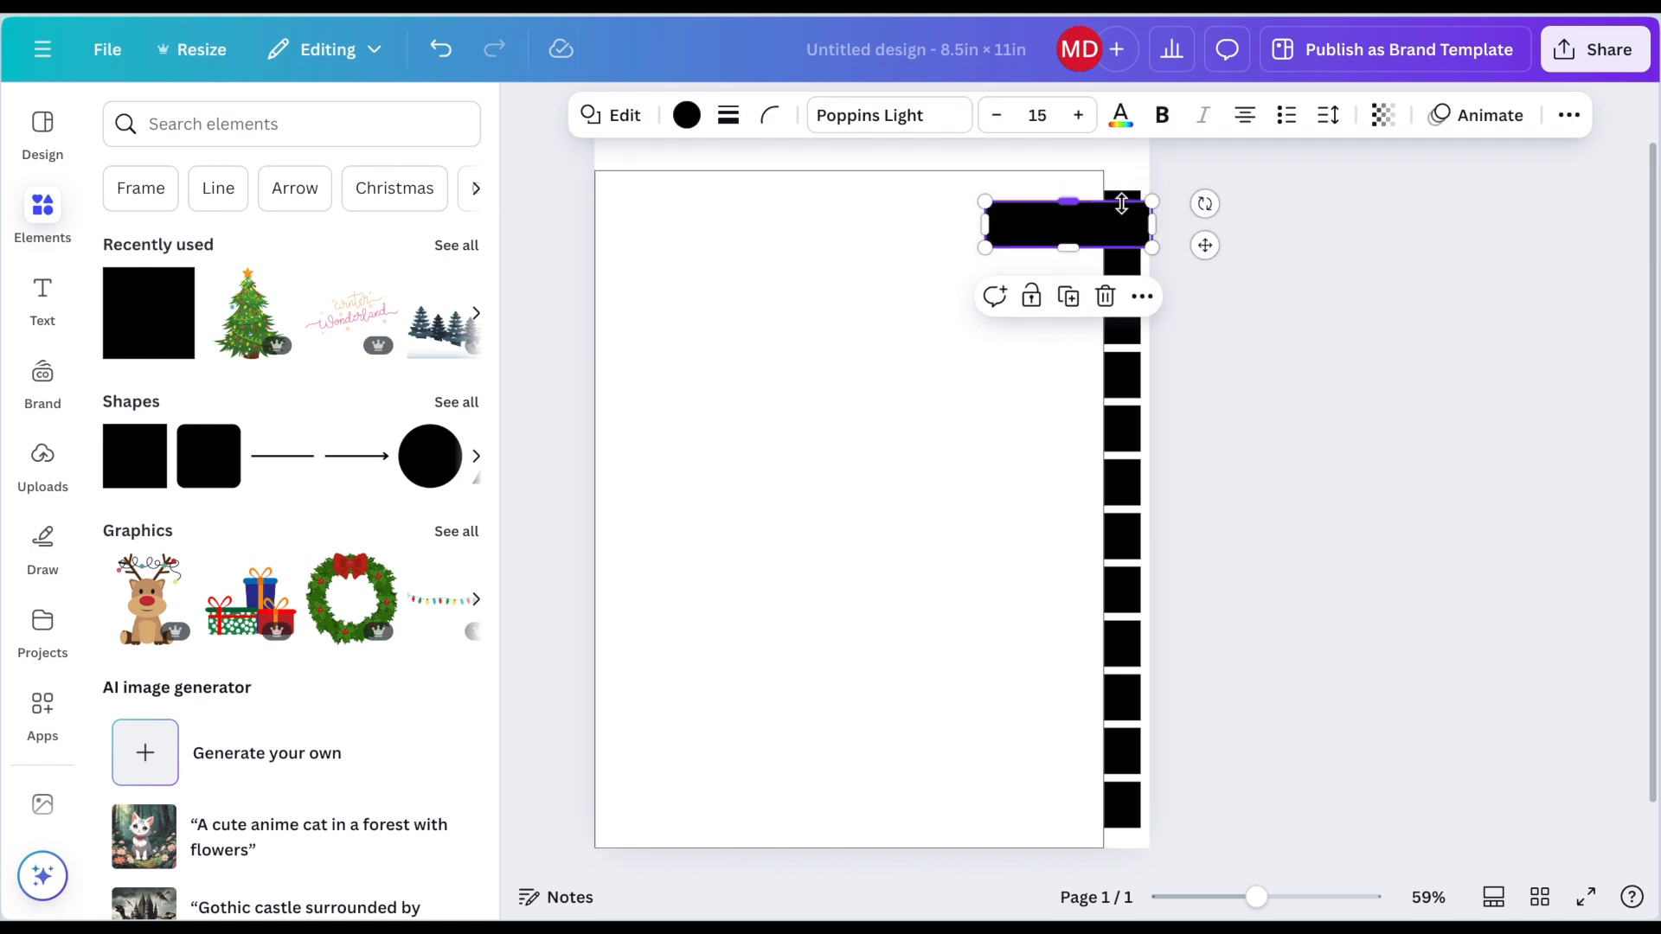
pyautogui.moveTo(1122, 232); pyautogui.dragTo(710, 225)
pyautogui.scroll(1, 730, 174)
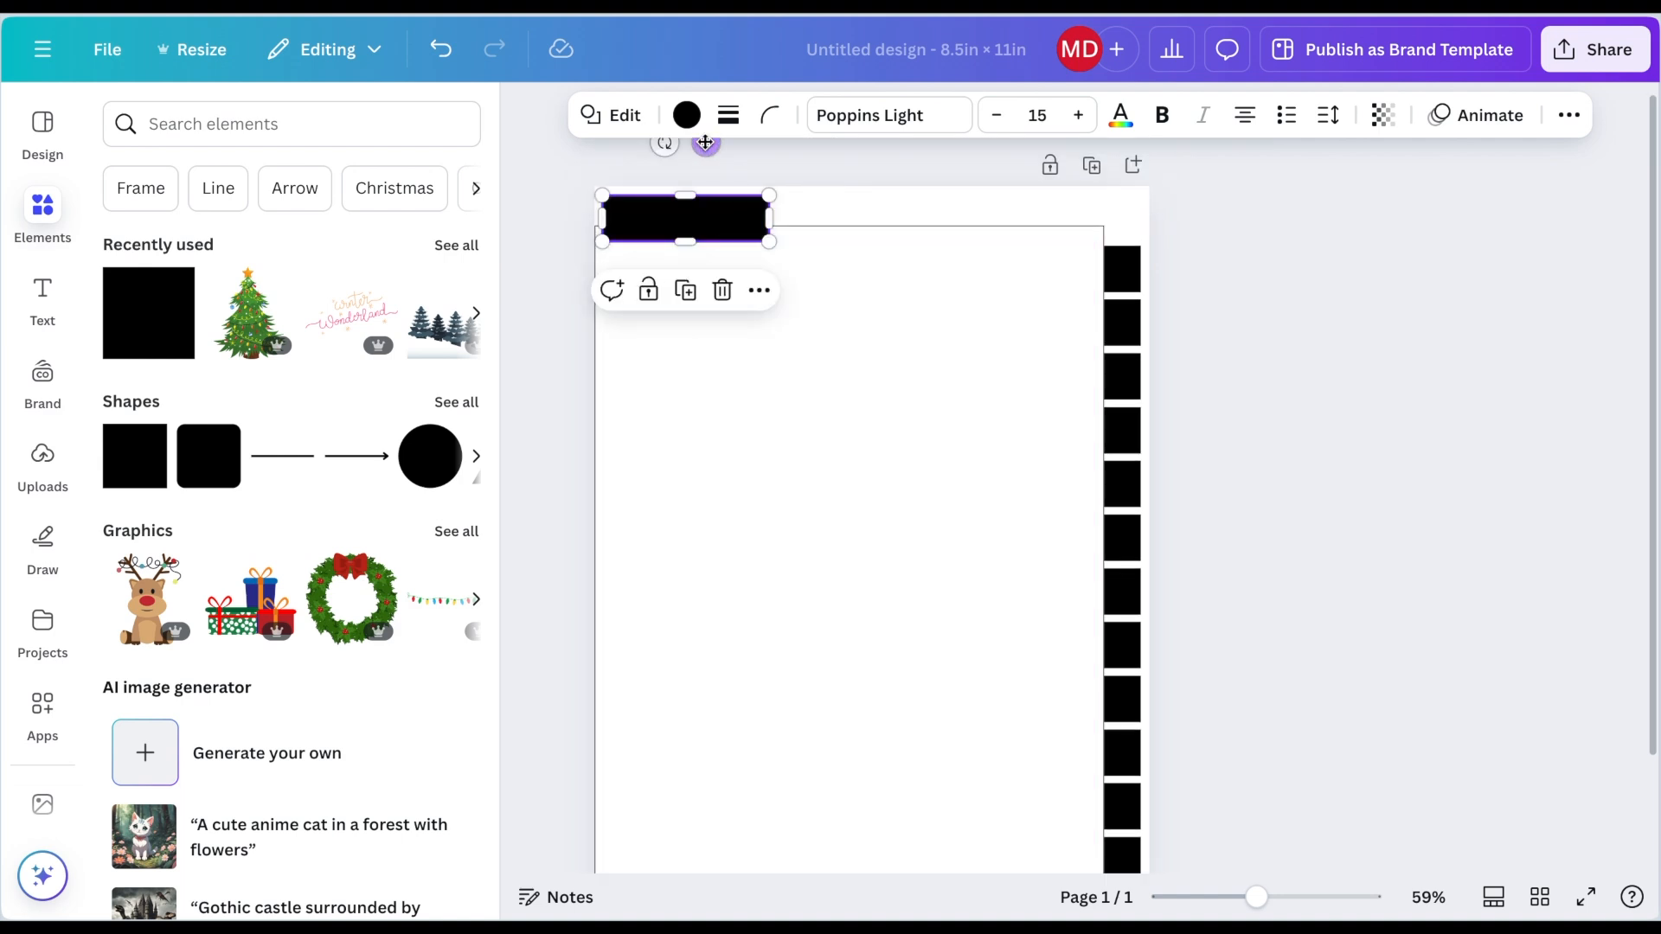
pyautogui.click(758, 291)
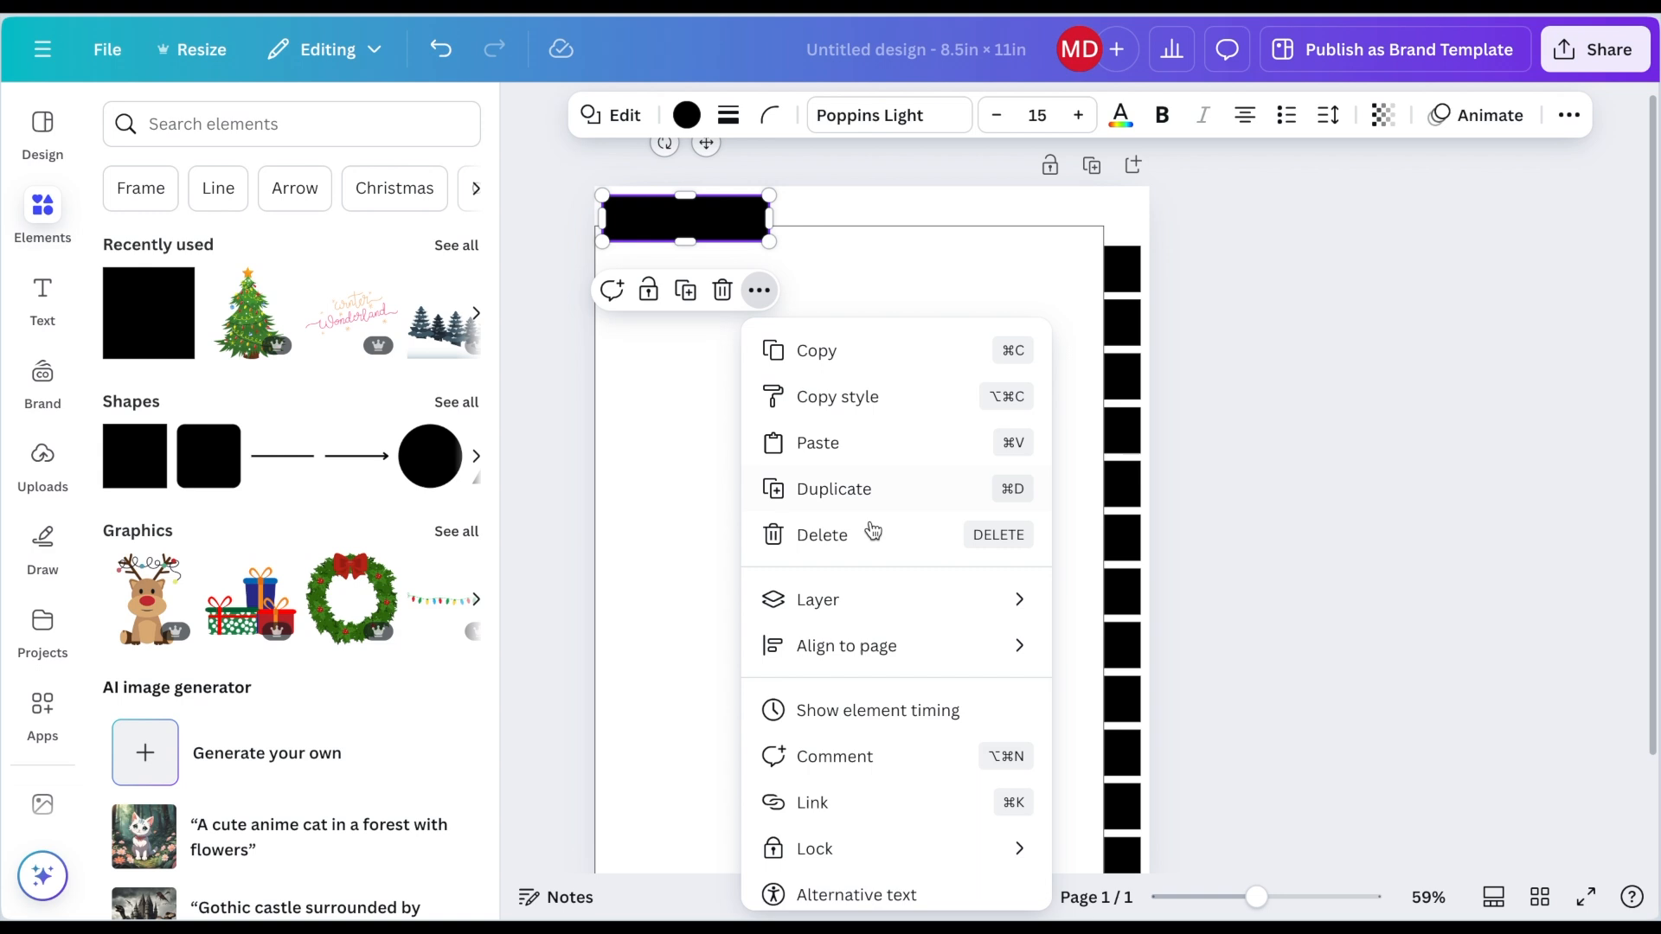
pyautogui.moveTo(894, 606)
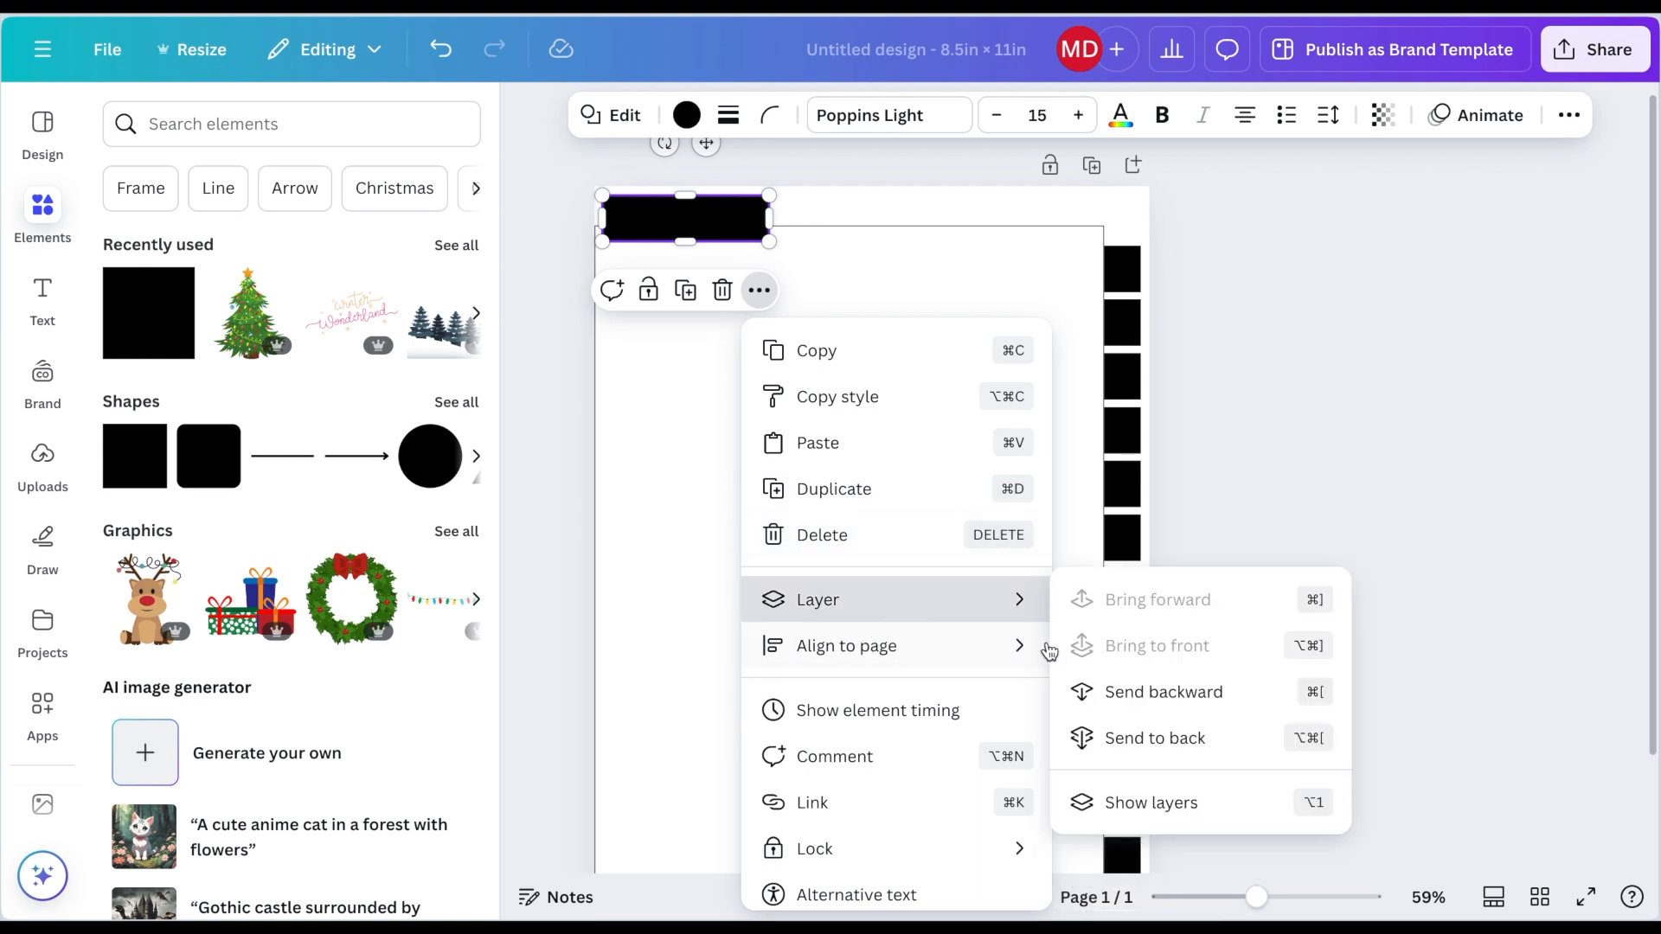
pyautogui.click(1107, 738)
pyautogui.click(1315, 502)
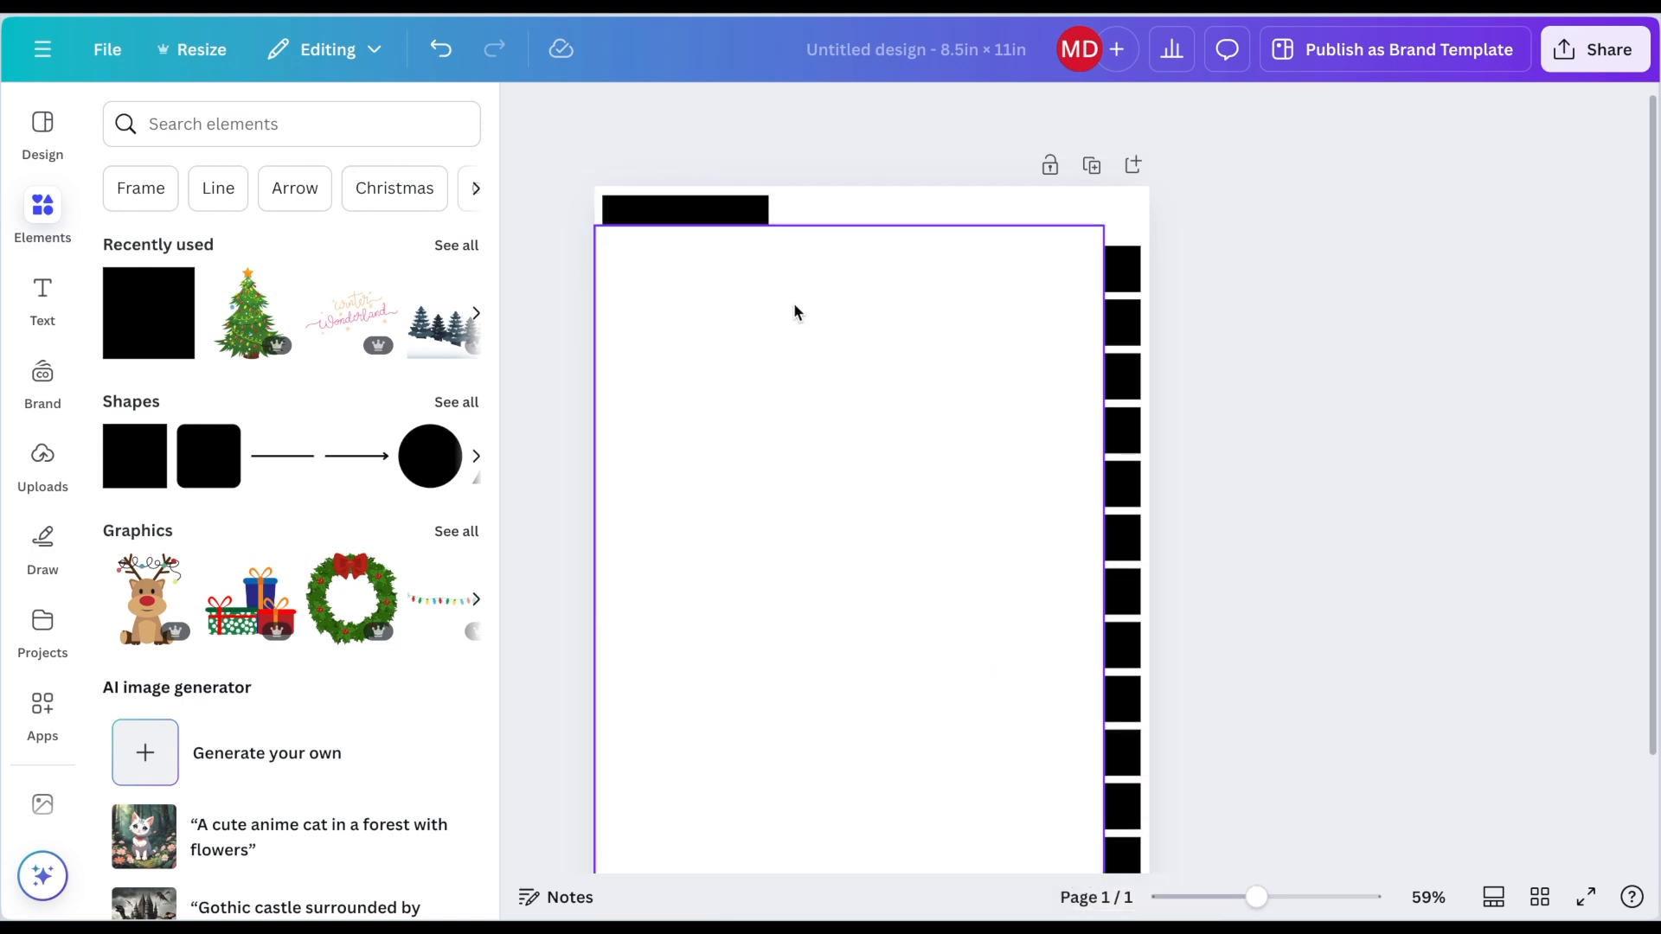
# Step: Copy the top tab beside the first one along the top edge and send it to the back
pyautogui.click(671, 204)
pyautogui.moveTo(685, 193); pyautogui.dragTo(888, 207)
pyautogui.press('super+d')
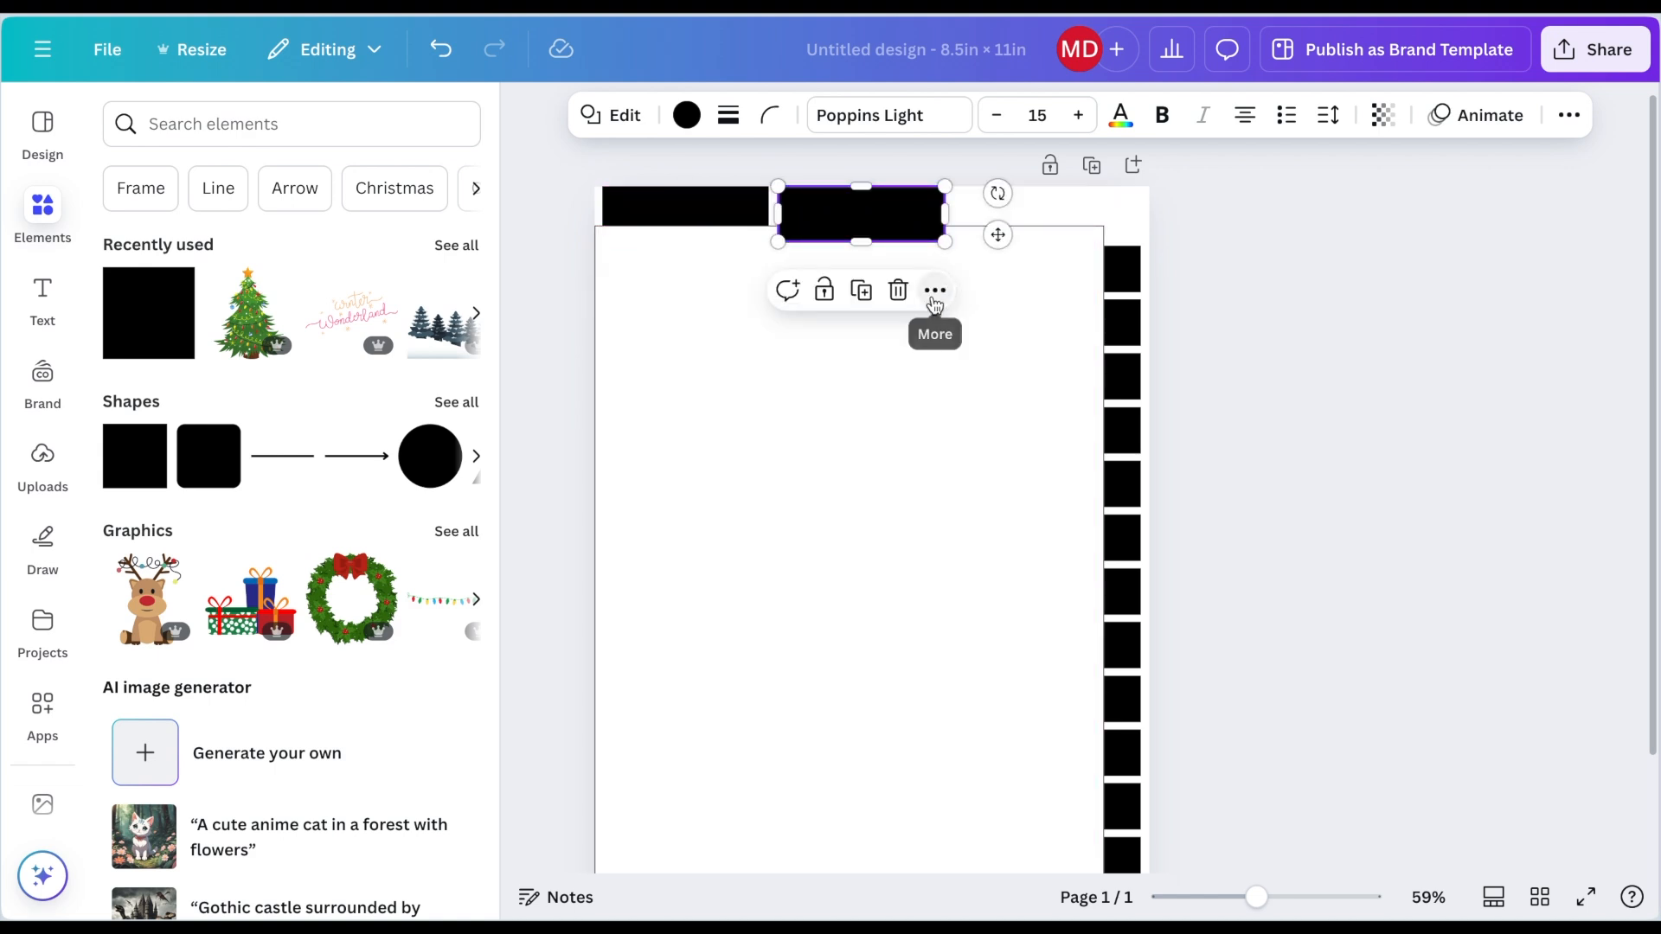
pyautogui.click(935, 290)
pyautogui.moveTo(1062, 610)
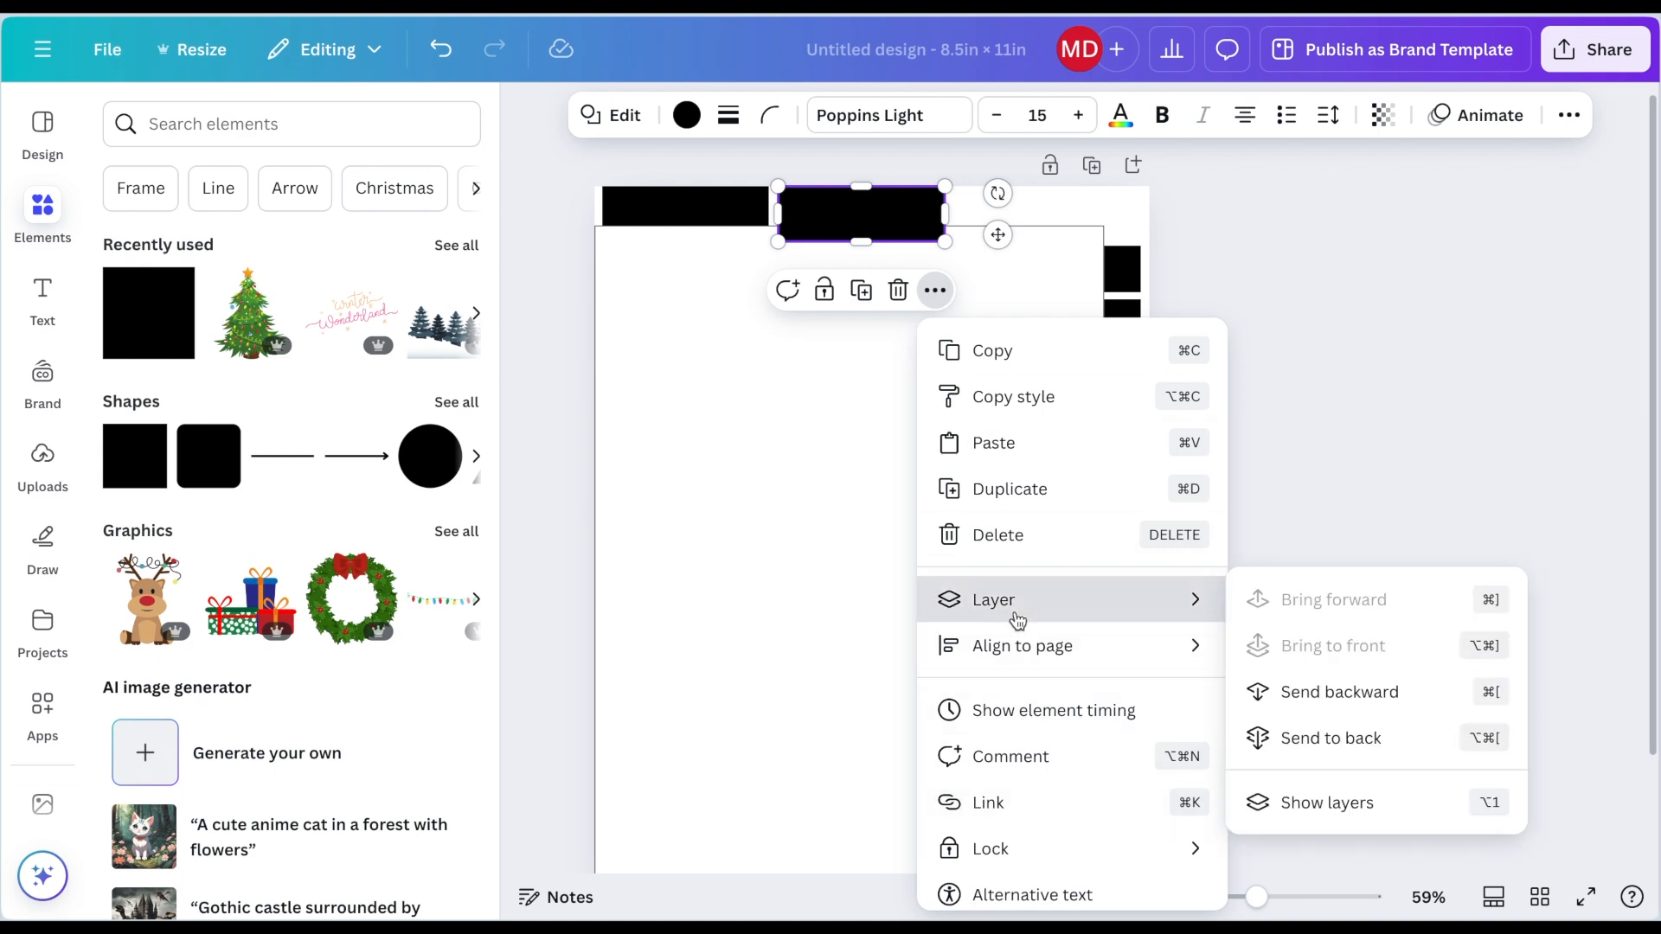
pyautogui.click(1292, 744)
pyautogui.click(1341, 628)
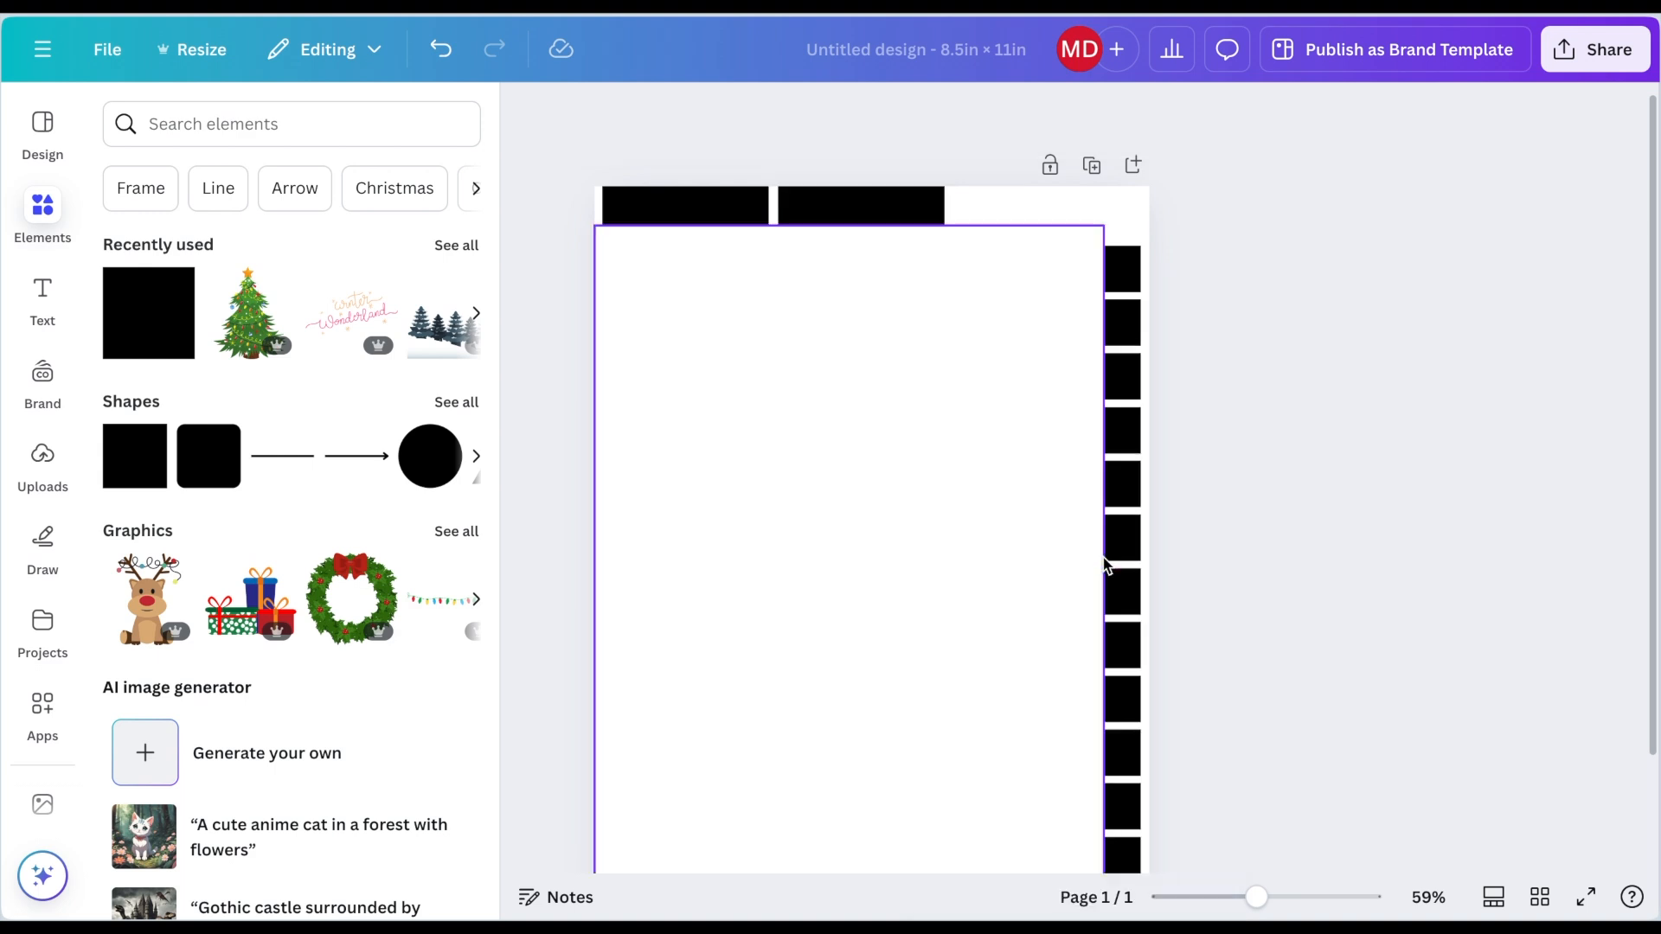
# Step: Add a body text box reading JAN at size 18.8 and color it white
pyautogui.scroll(-2, 1105, 571)
pyautogui.scroll(1, 1103, 568)
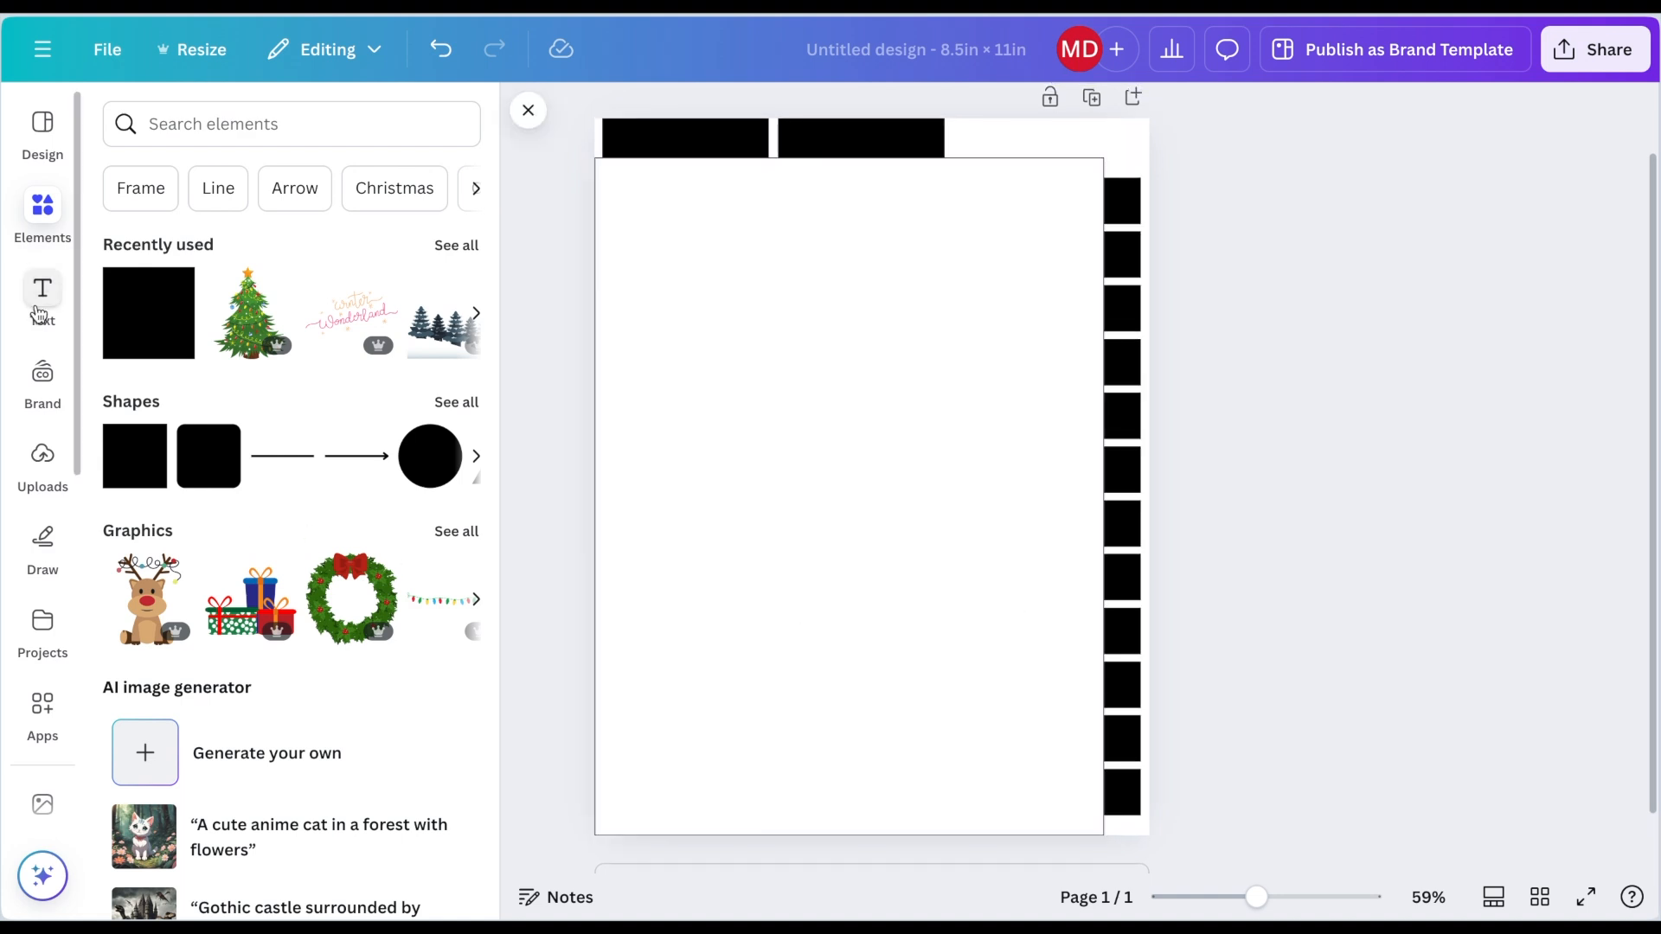
pyautogui.click(43, 307)
pyautogui.click(195, 445)
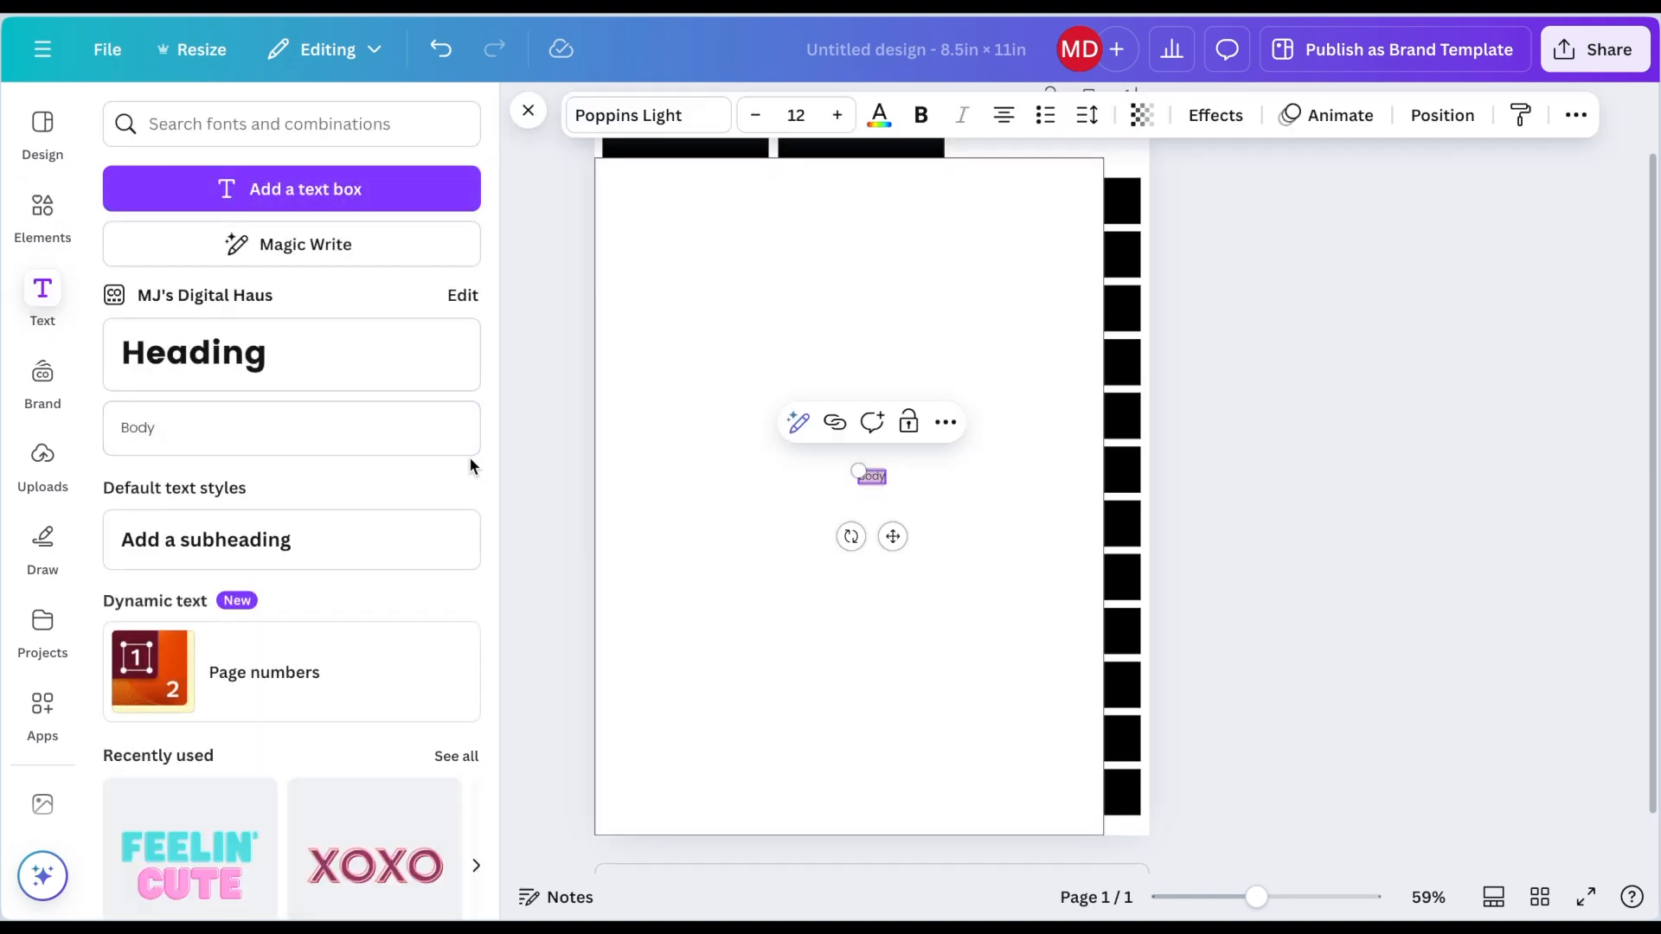
pyautogui.press('BackSpace')
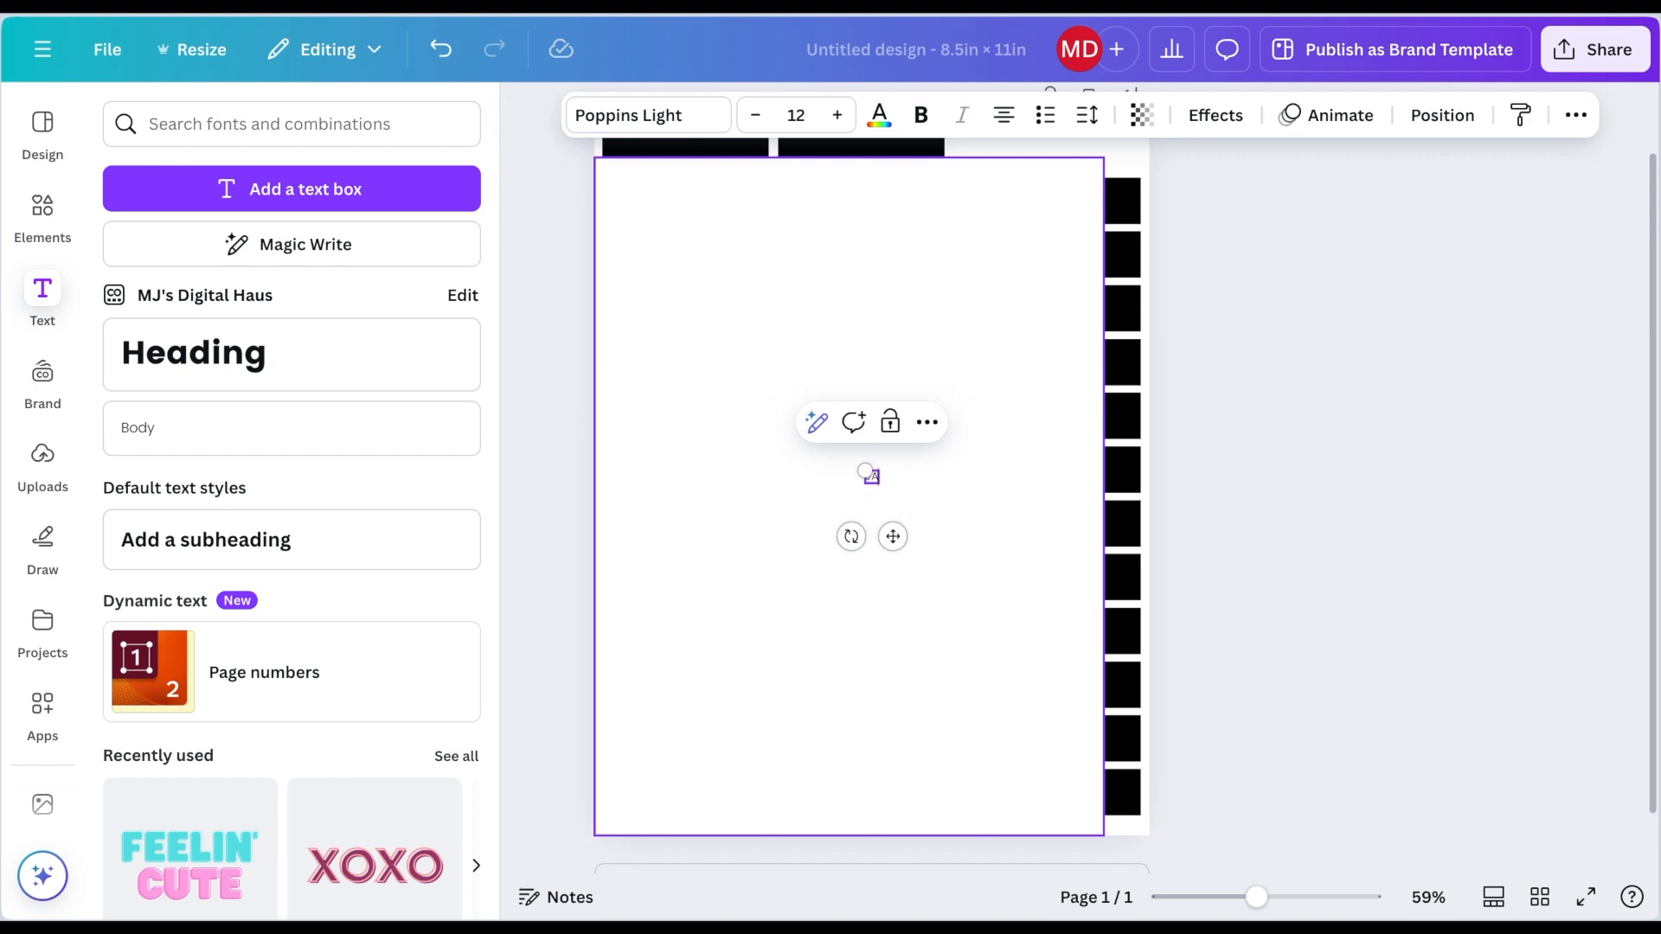
pyautogui.moveTo(892, 532); pyautogui.dragTo(908, 475)
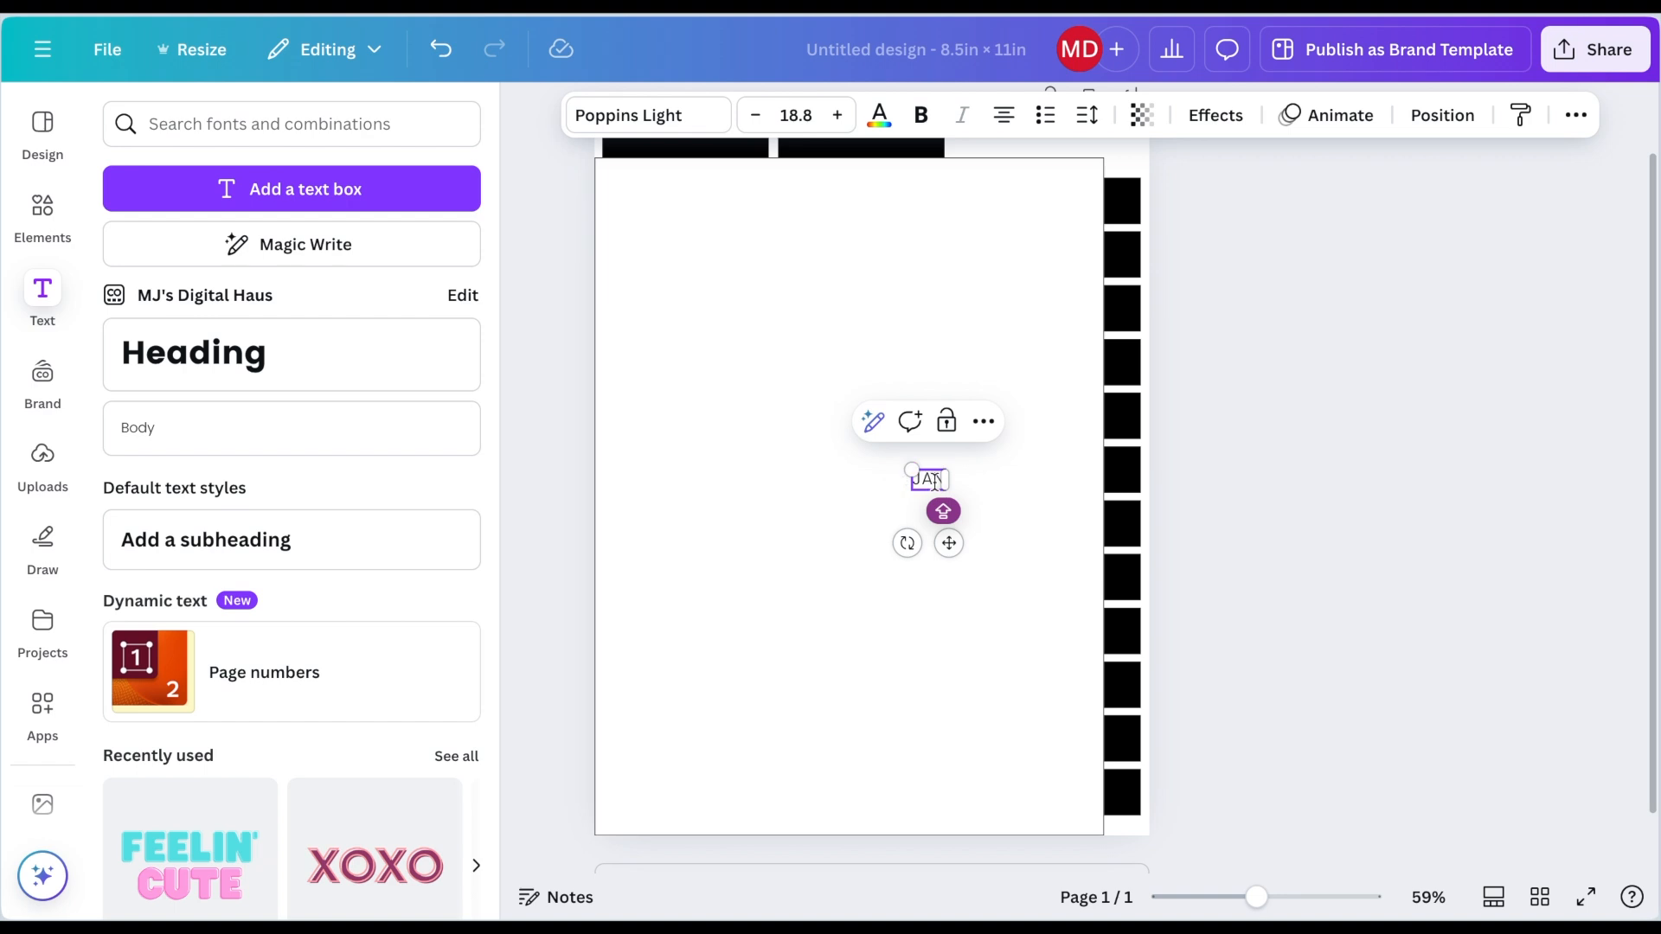
pyautogui.doubleClick(934, 482)
pyautogui.click(879, 115)
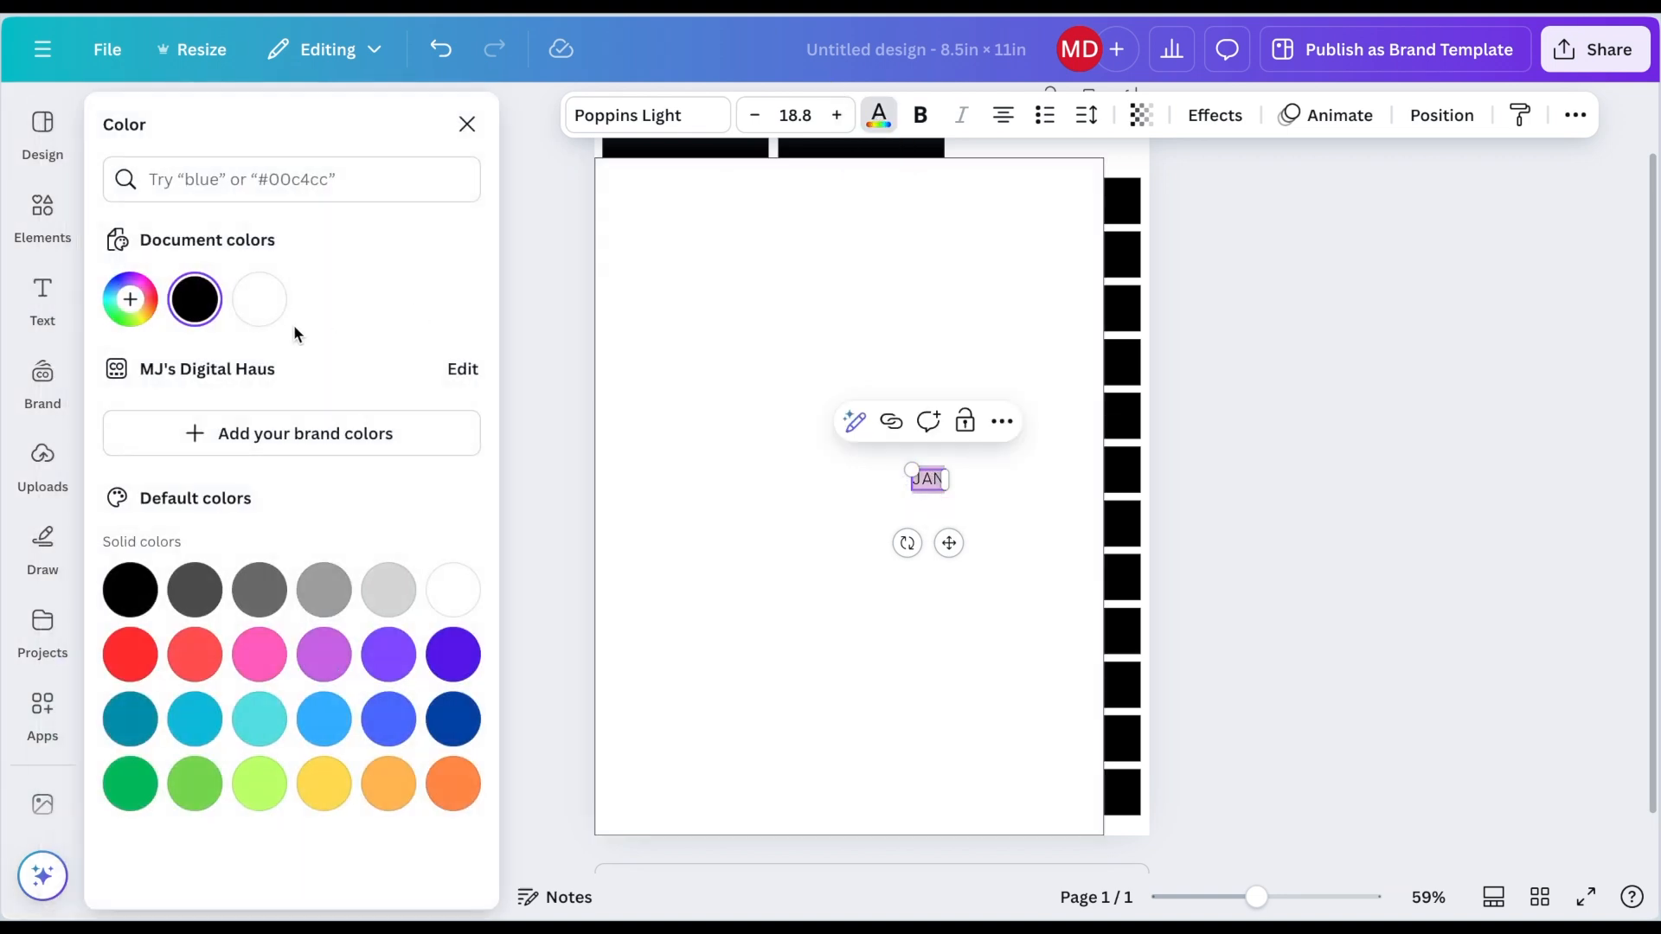
pyautogui.click(259, 298)
# Step: Move the JAN label onto the top right-side tab and rotate it vertically
pyautogui.moveTo(949, 543); pyautogui.dragTo(1126, 278)
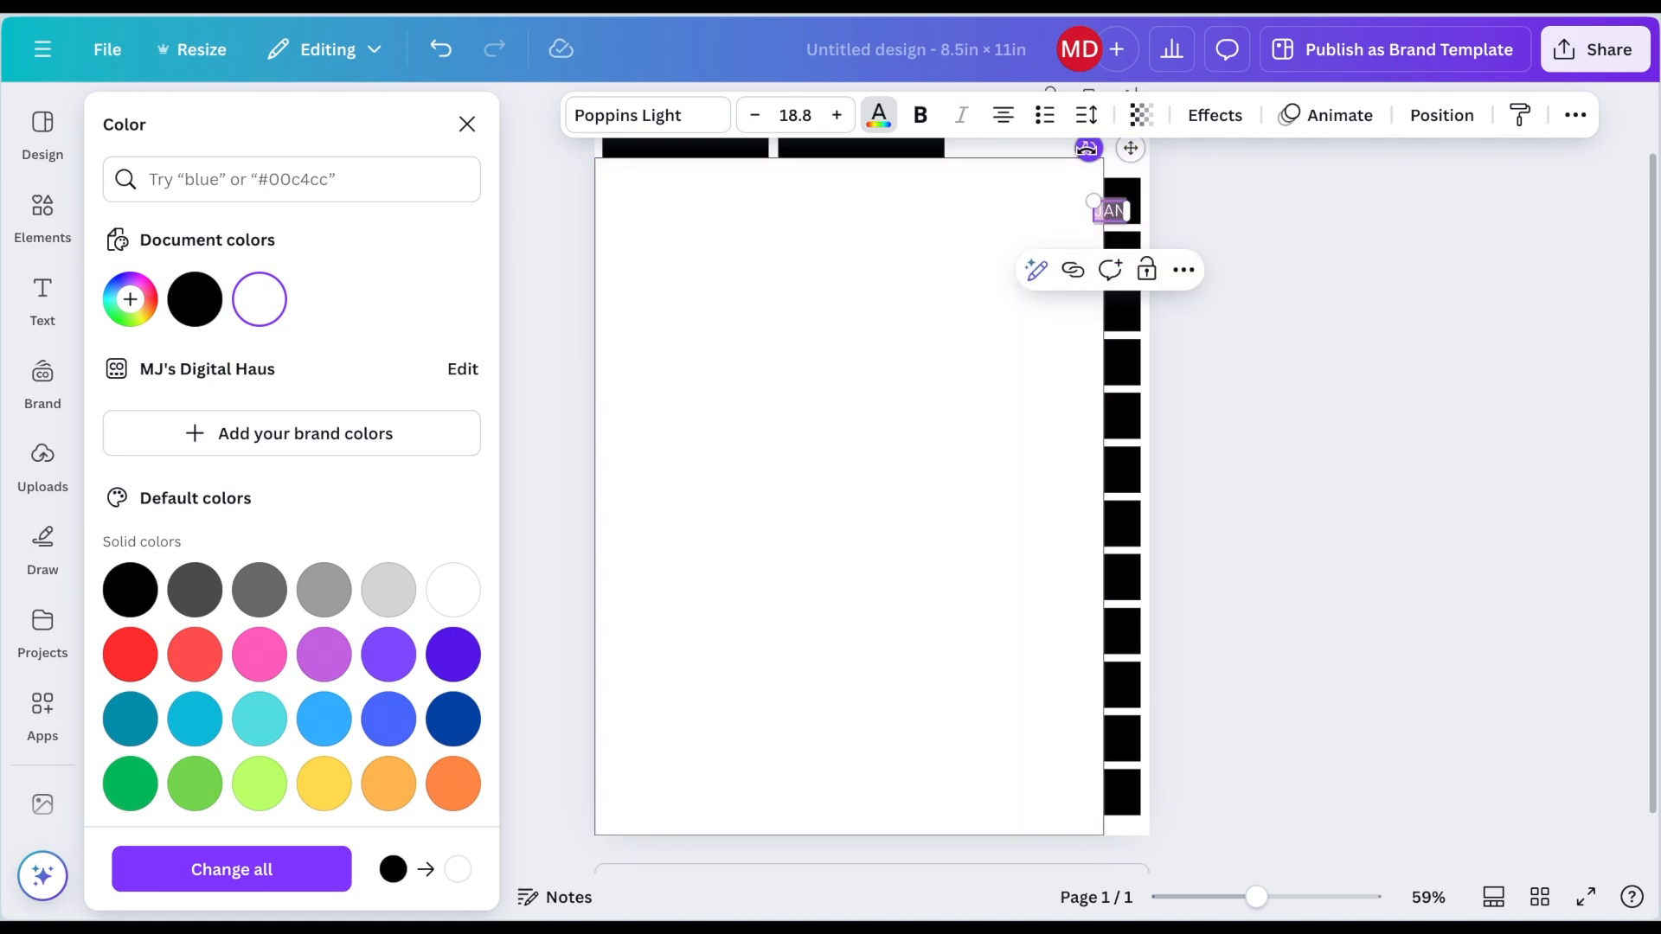
pyautogui.moveTo(1087, 149); pyautogui.dragTo(1127, 275)
pyautogui.click(1257, 206)
pyautogui.click(1250, 305)
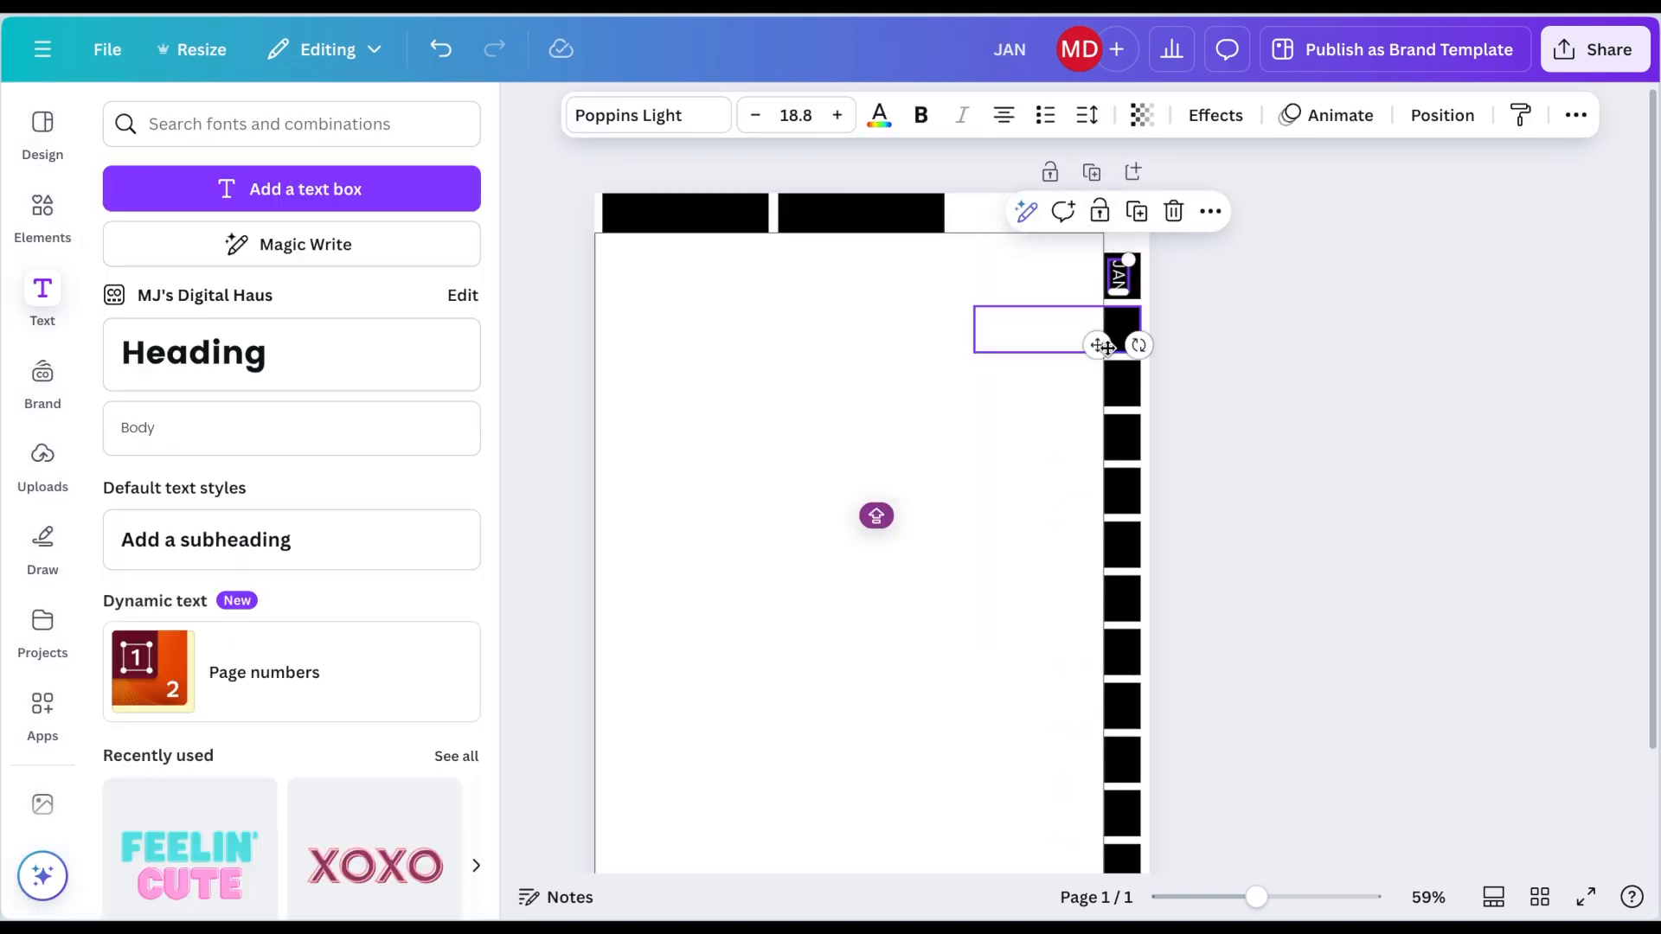
# Step: Duplicate the JAN label, move the copy onto the second side tab, and change its text to FEB
pyautogui.hotkey('ctrl', 'd')
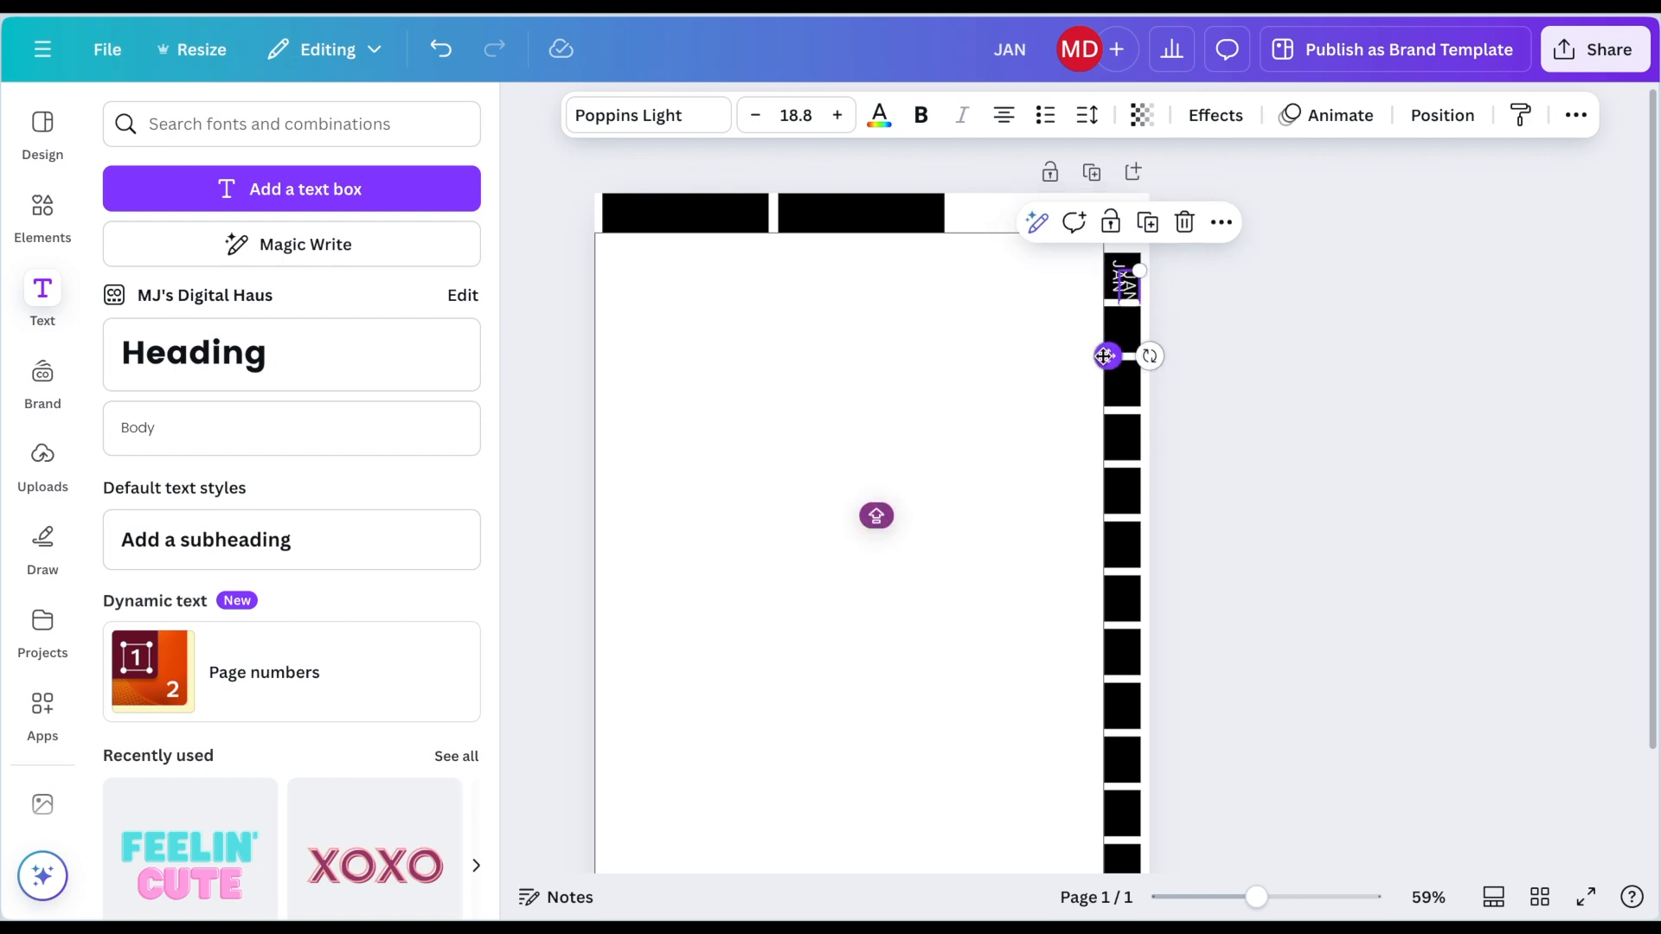
pyautogui.moveTo(1111, 358); pyautogui.dragTo(1100, 402)
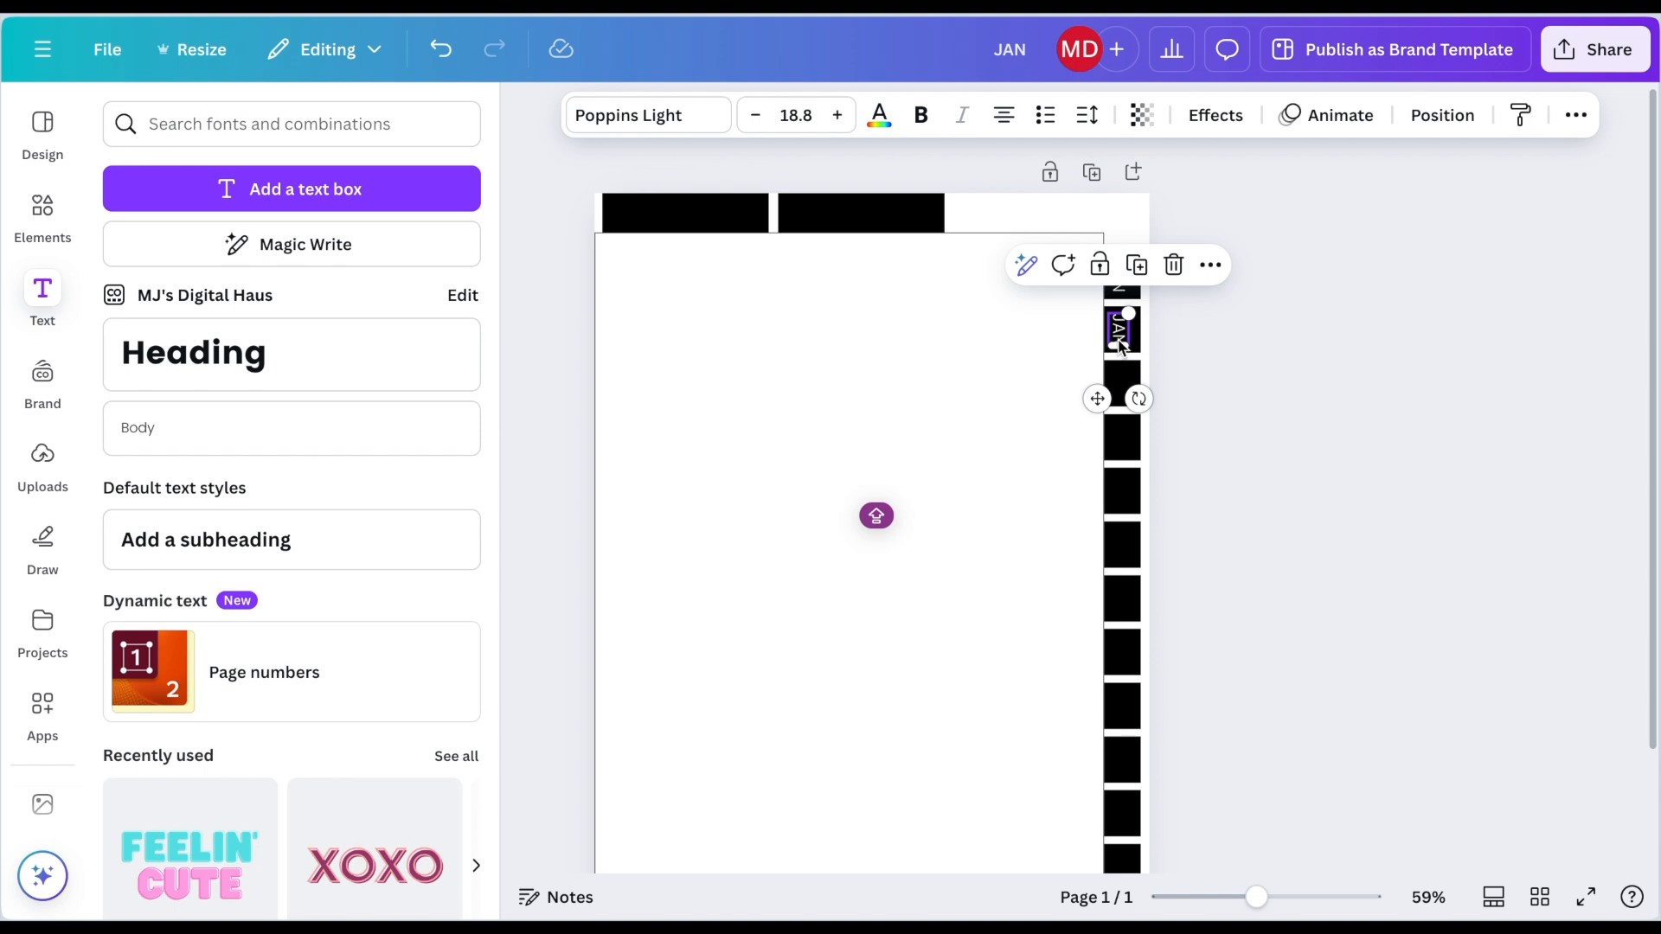
pyautogui.doubleClick(1120, 345)
pyautogui.write('FE')
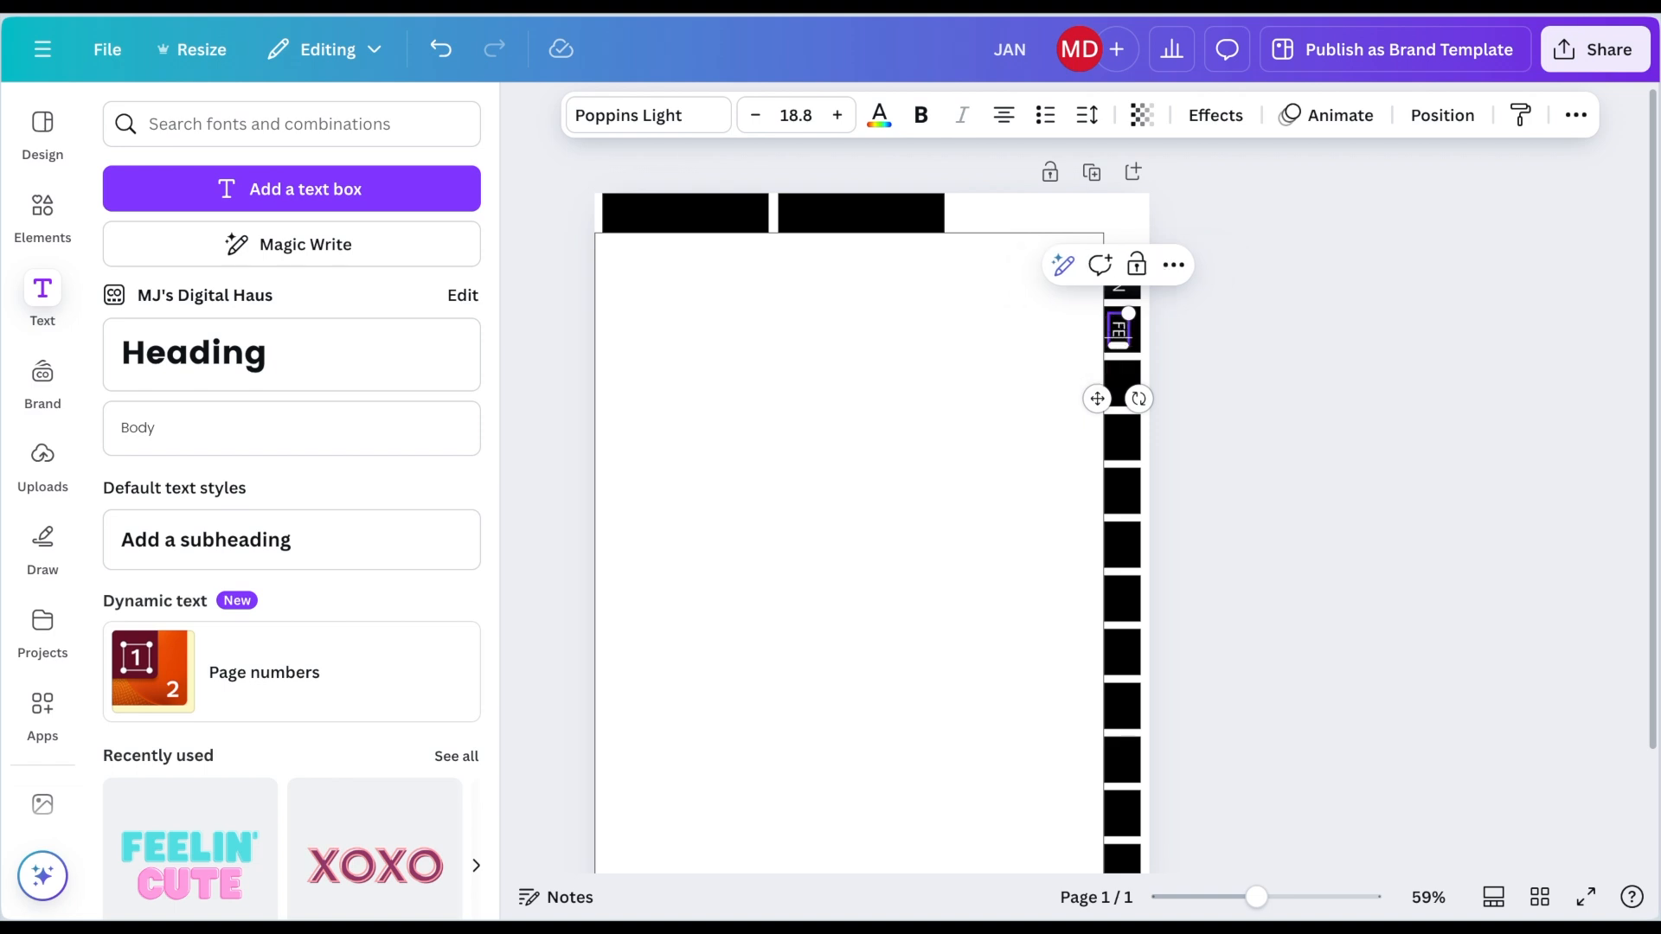
pyautogui.write('B')
pyautogui.click(1230, 363)
pyautogui.click(1126, 336)
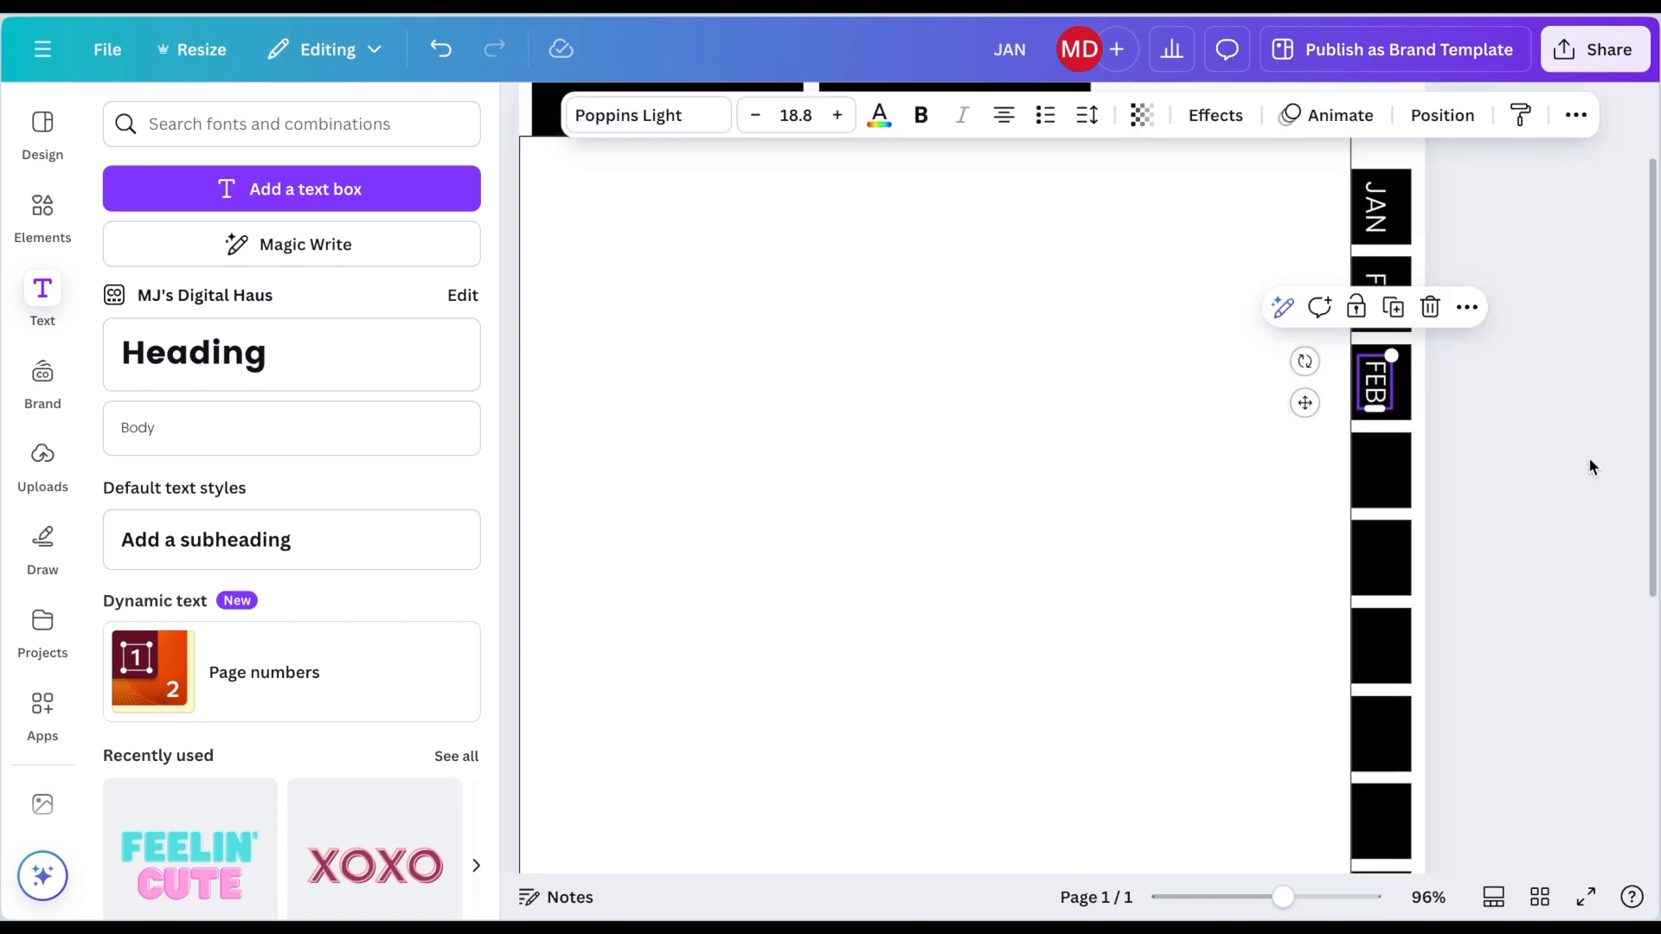
# Step: Duplicate the FEB label repeatedly, placing a copy on each remaining side tab down the page
pyautogui.press('super+d')
pyautogui.moveTo(1395, 402); pyautogui.dragTo(1385, 655)
pyautogui.press('super+d')
pyautogui.press('super+d')
pyautogui.scroll(-2, 1385, 657)
pyautogui.scroll(-3, 1385, 656)
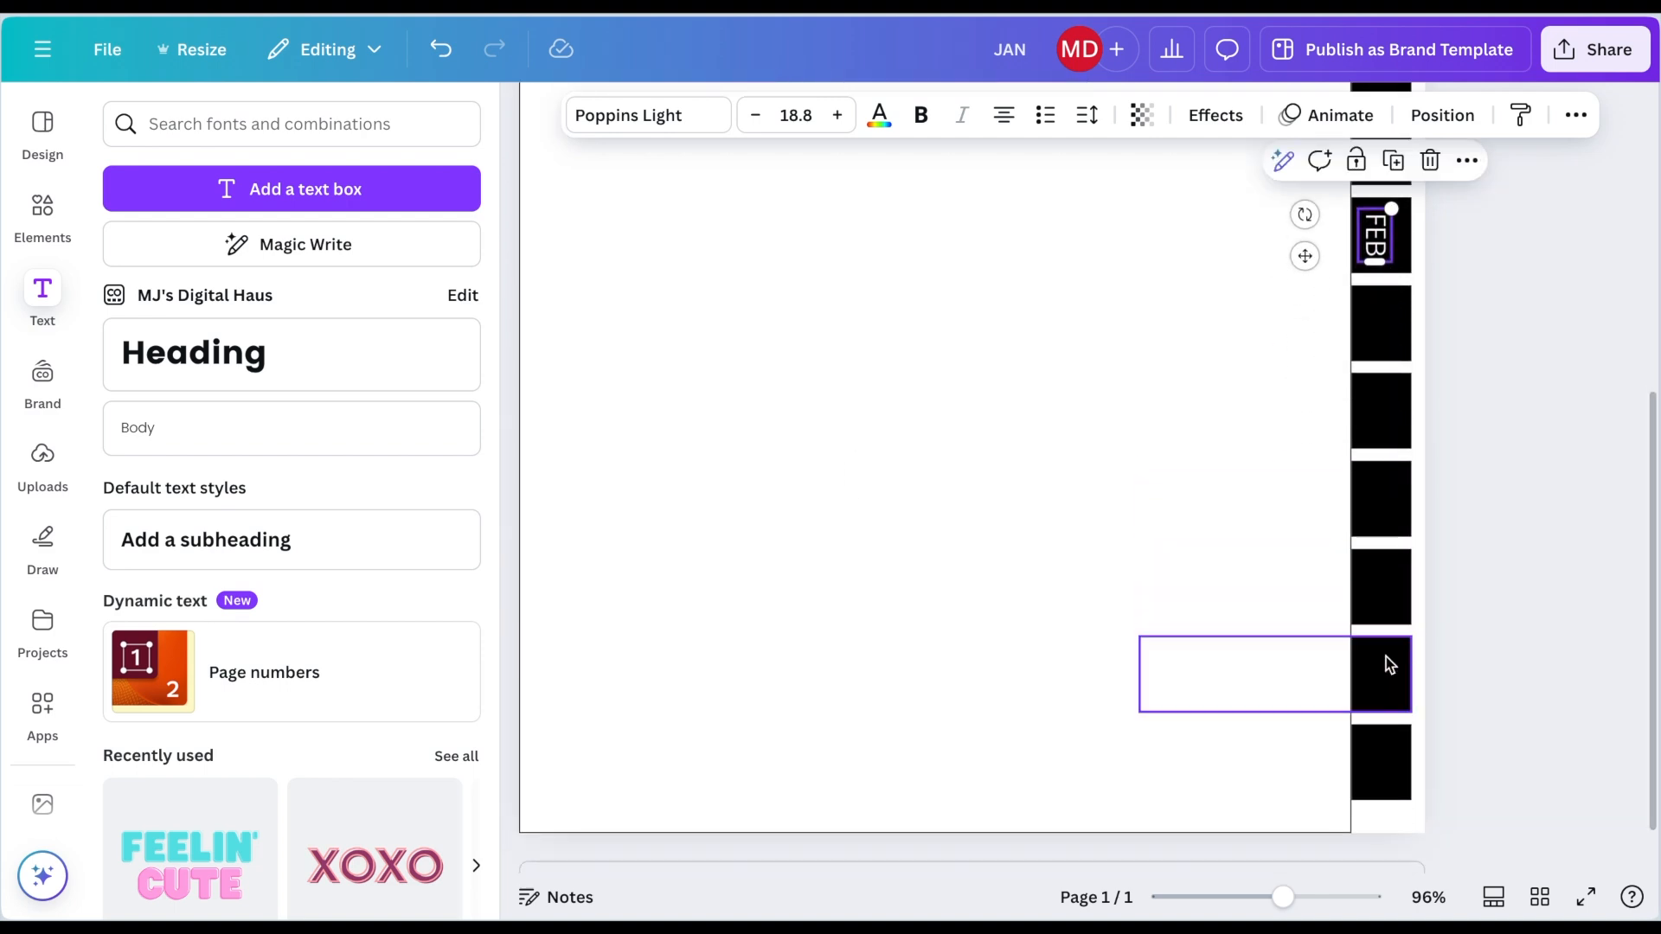
pyautogui.press('super+d')
pyautogui.moveTo(1395, 258); pyautogui.dragTo(1376, 412)
pyautogui.press('super+d')
pyautogui.press('super+d')
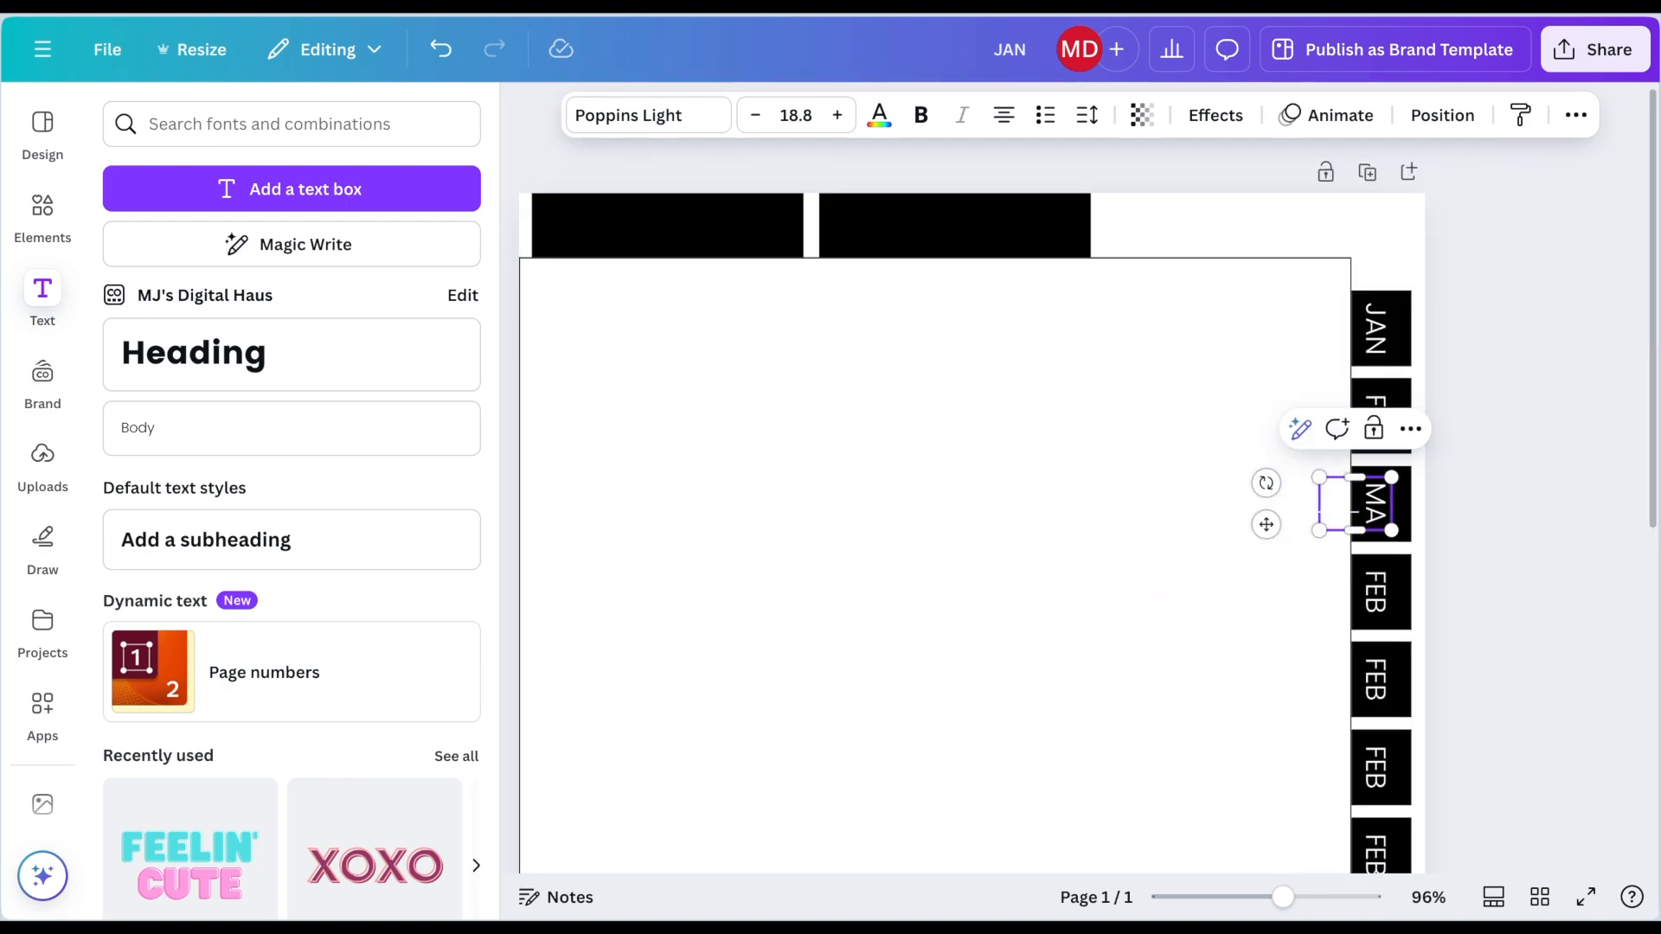
# Step: Adjust the MAR label's position and relabel the next three side tabs APR, MAY and JUN
pyautogui.moveTo(1355, 530); pyautogui.dragTo(1385, 504)
pyautogui.doubleClick(1380, 587)
pyautogui.write('APR')
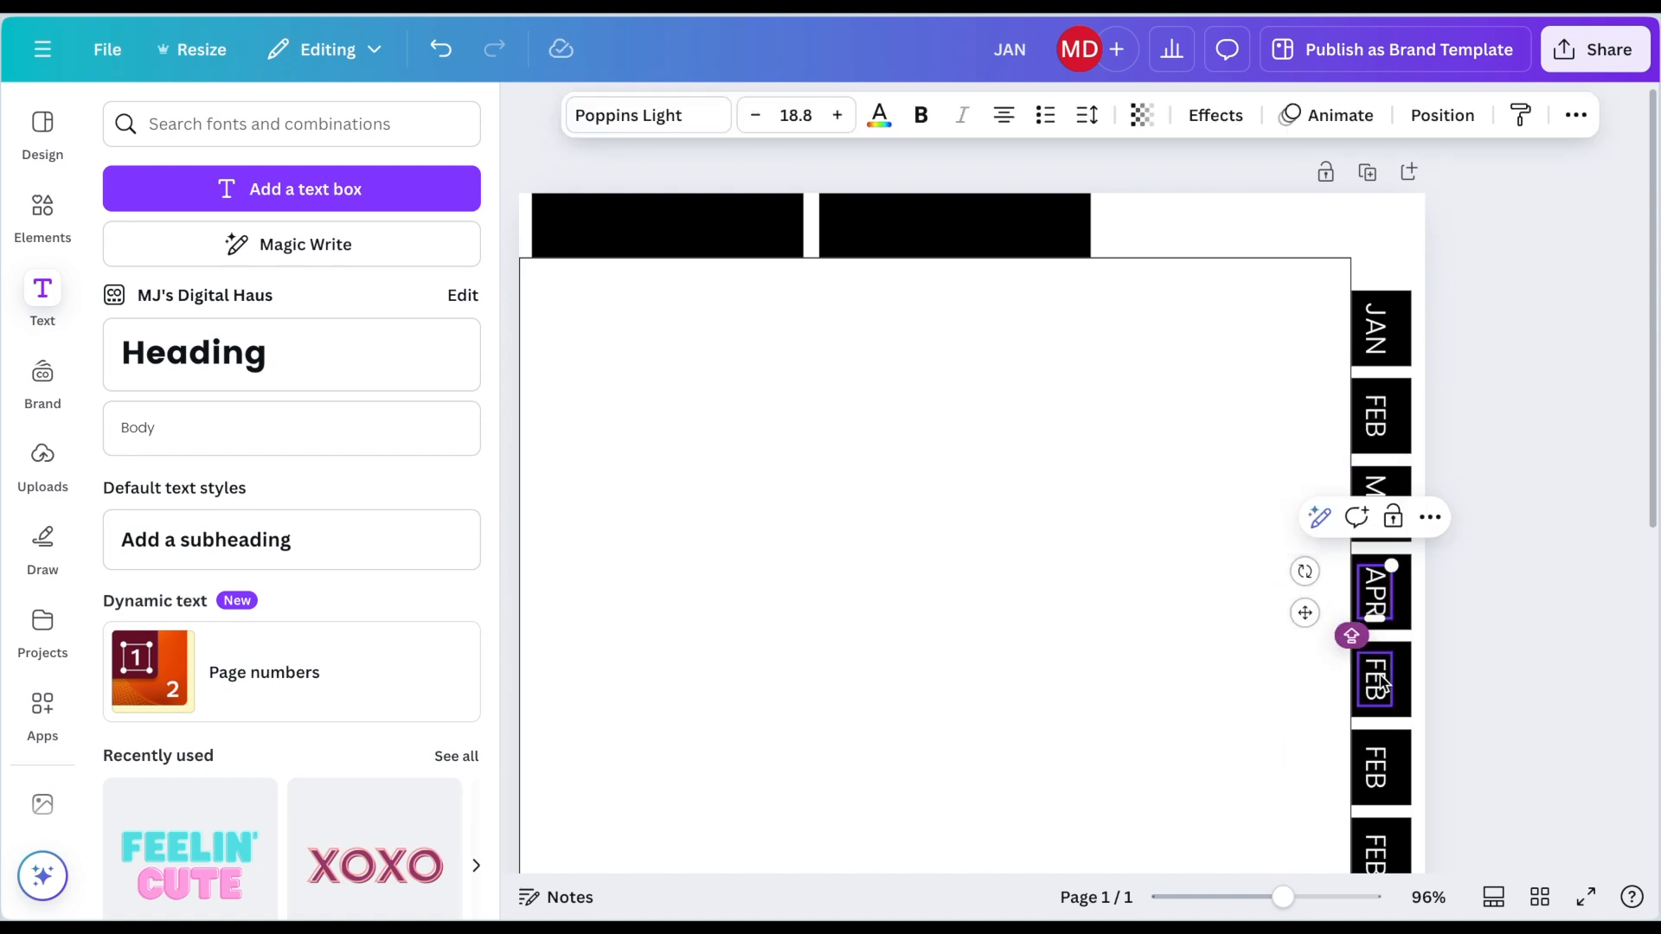
pyautogui.doubleClick(1378, 679)
pyautogui.write('MAY')
pyautogui.scroll(-1, 1387, 679)
pyautogui.doubleClick(1385, 677)
pyautogui.write('JUN')
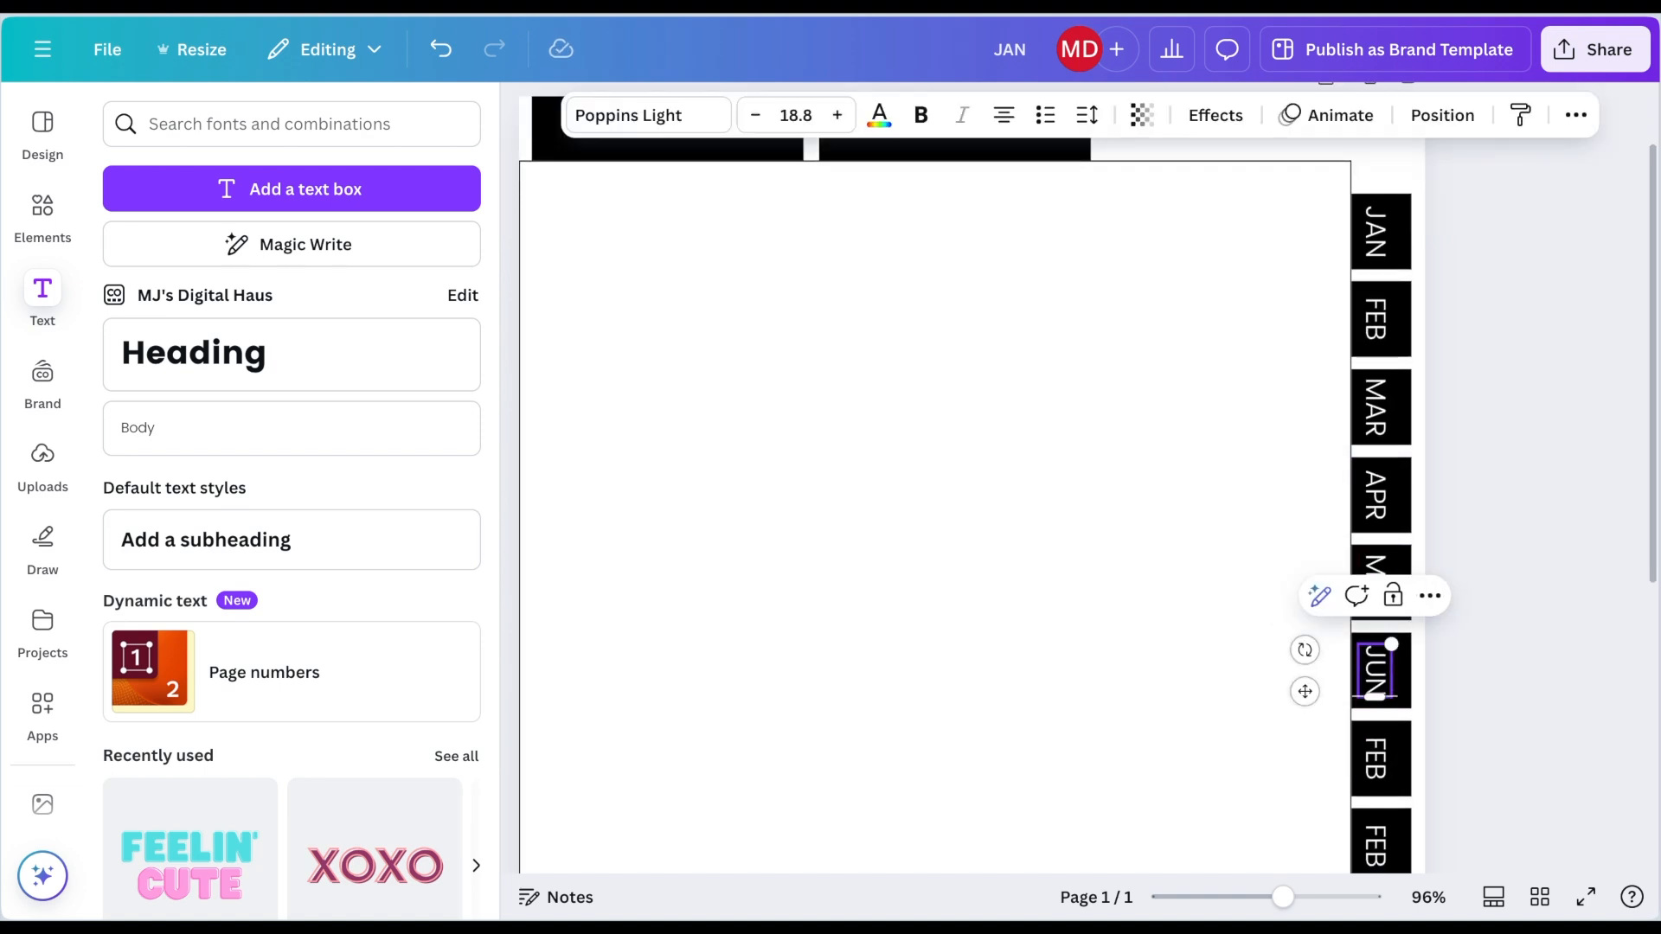
# Step: Relabel the following side tabs JUL, AUG, SEP and OCT
pyautogui.scroll(-2, 1385, 675)
pyautogui.doubleClick(1378, 637)
pyautogui.write('JUL')
pyautogui.doubleClick(1380, 725)
pyautogui.write('AUG')
pyautogui.scroll(-1, 1371, 705)
pyautogui.click(1412, 637)
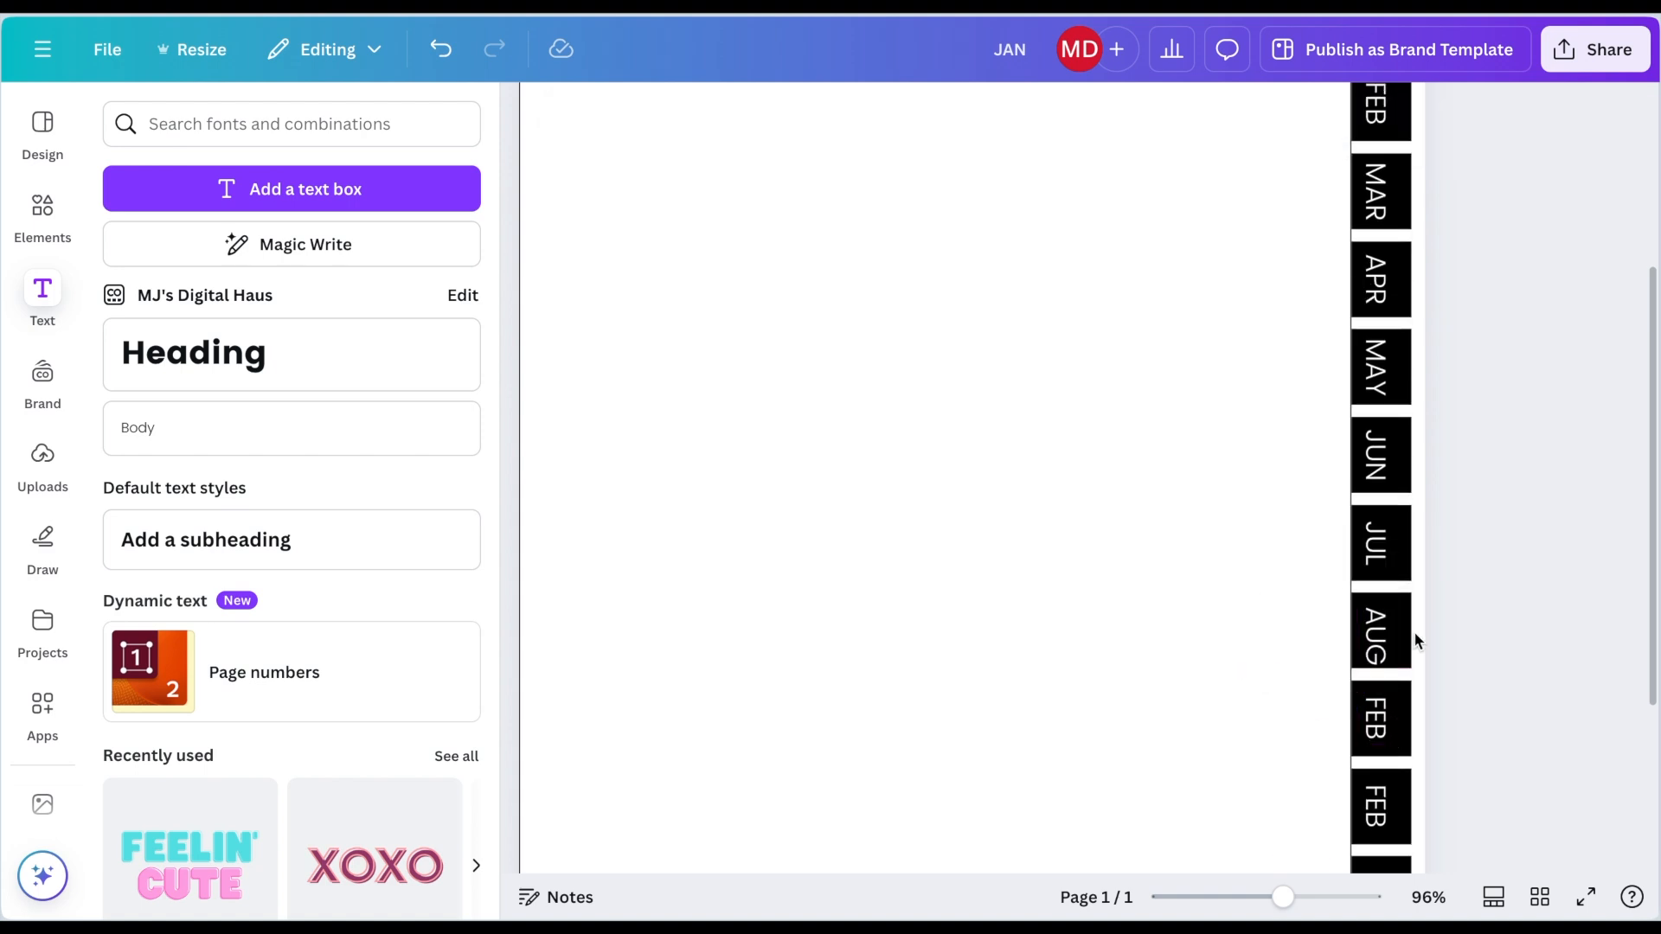
pyautogui.doubleClick(1378, 714)
pyautogui.write('SEP')
pyautogui.doubleClick(1381, 805)
pyautogui.write('OCT')
# Step: Nudge a lower label into place, relabel the last two side tabs NOV and DEC, and align the DEC label
pyautogui.scroll(-1, 1381, 778)
pyautogui.scroll(-1, 1375, 735)
pyautogui.moveTo(1356, 685); pyautogui.dragTo(1356, 711)
pyautogui.scroll(-1, 1476, 675)
pyautogui.doubleClick(1377, 668)
pyautogui.write('NOV')
pyautogui.doubleClick(1375, 756)
pyautogui.write('DEC')
pyautogui.moveTo(1355, 773); pyautogui.dragTo(1356, 799)
pyautogui.scroll(-4, 1234, 597)
pyautogui.click(1235, 597)
pyautogui.scroll(1, 1234, 597)
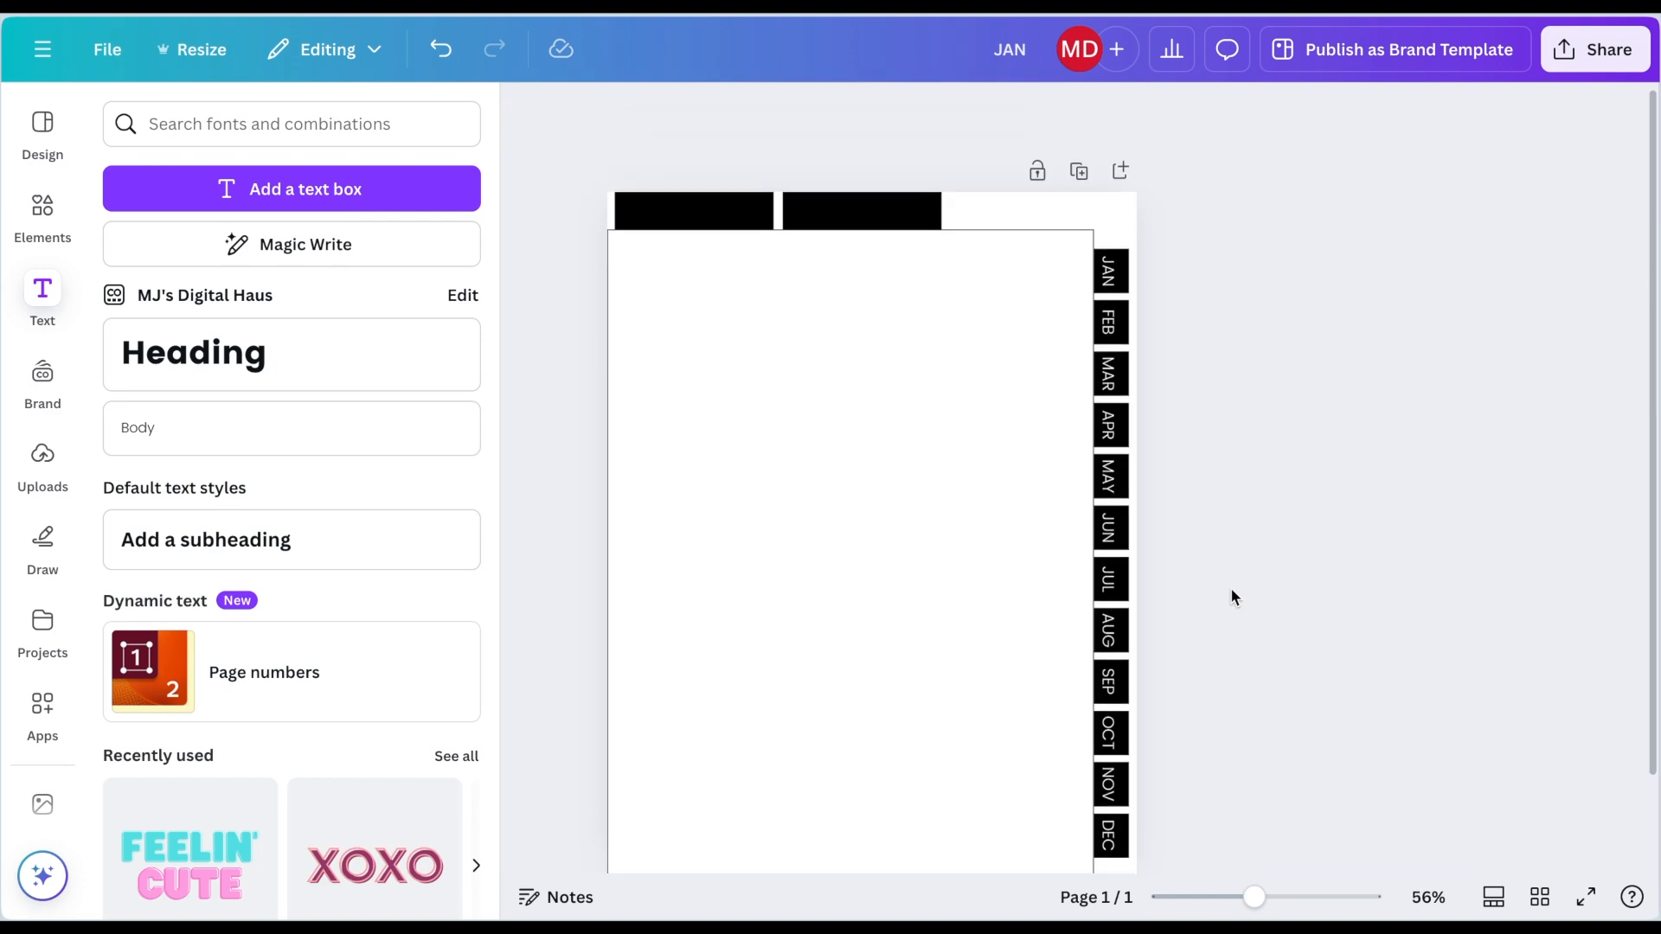
# Step: Place a horizontal copy of the JAN label on the first top tab, rename it HOME, and center it
pyautogui.click(1116, 275)
pyautogui.hotkey('ctrl', 'c')
pyautogui.hotkey('ctrl', 'v')
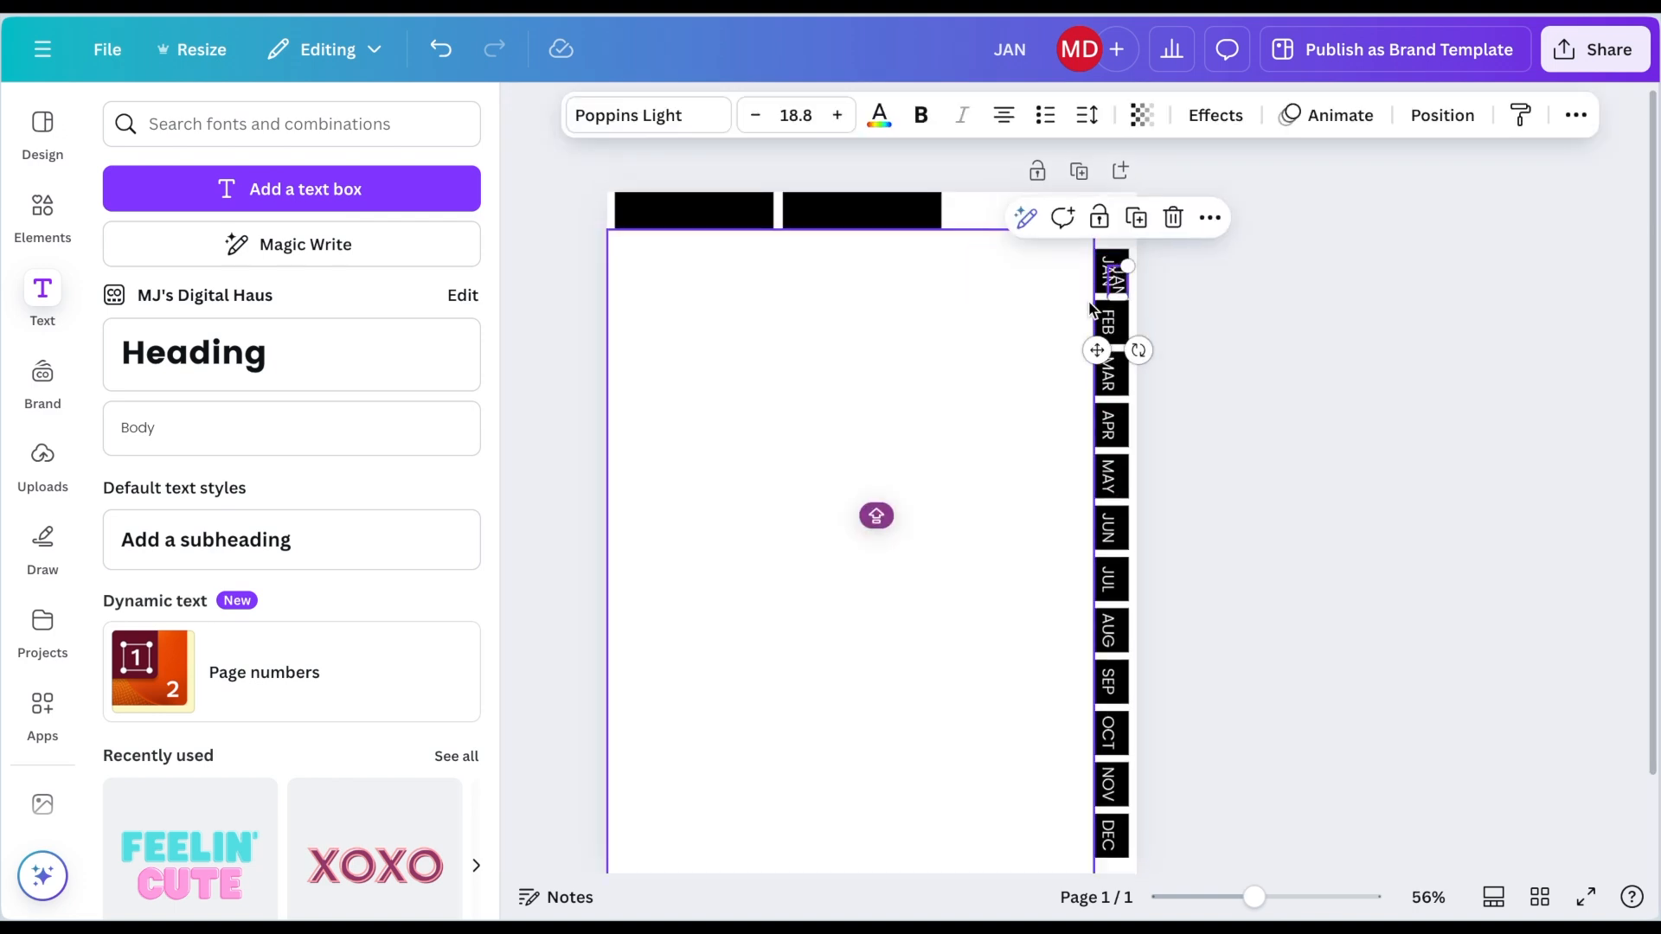
pyautogui.moveTo(1098, 349); pyautogui.dragTo(722, 266)
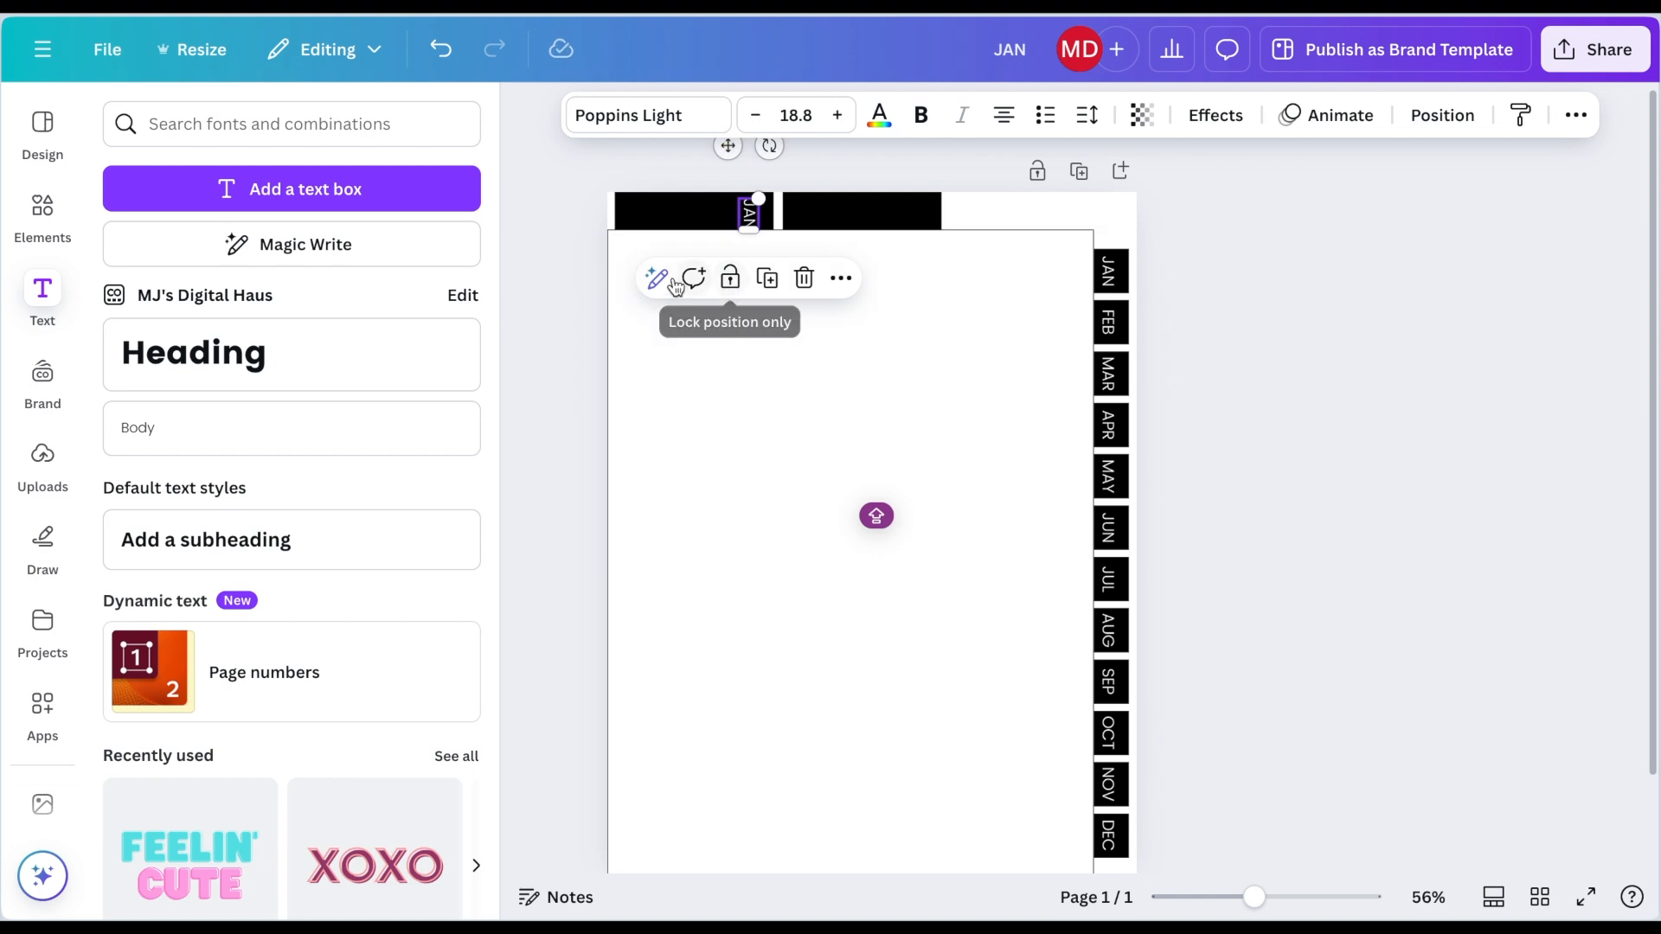
pyautogui.moveTo(767, 146); pyautogui.dragTo(677, 203)
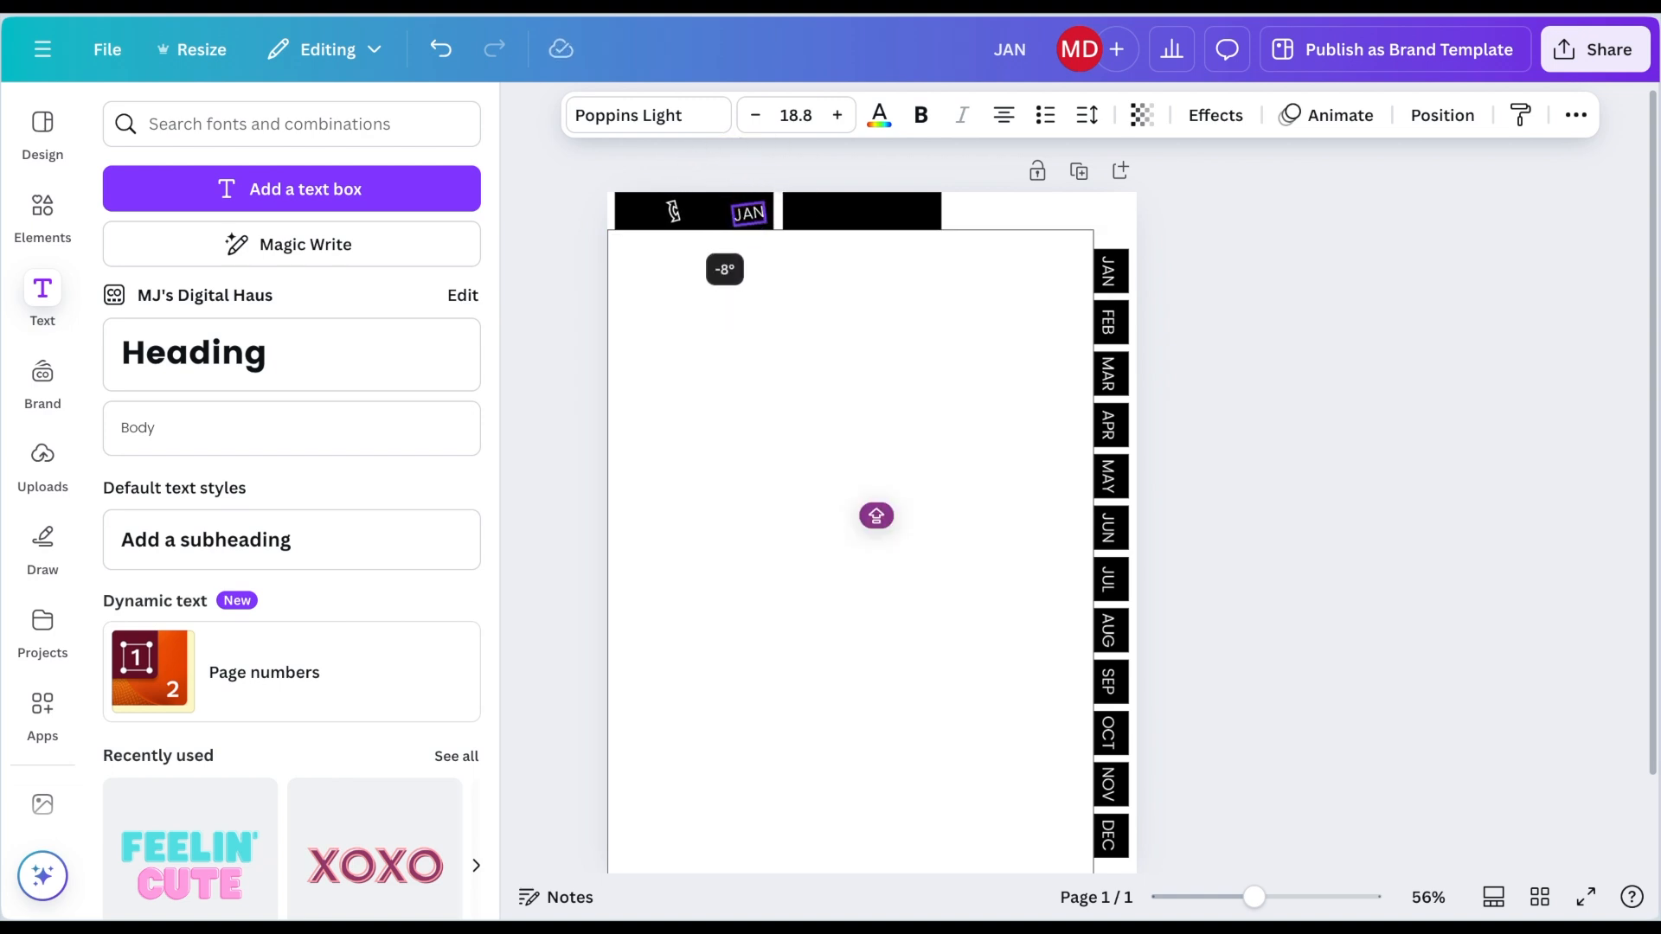
pyautogui.moveTo(670, 202); pyautogui.dragTo(674, 208)
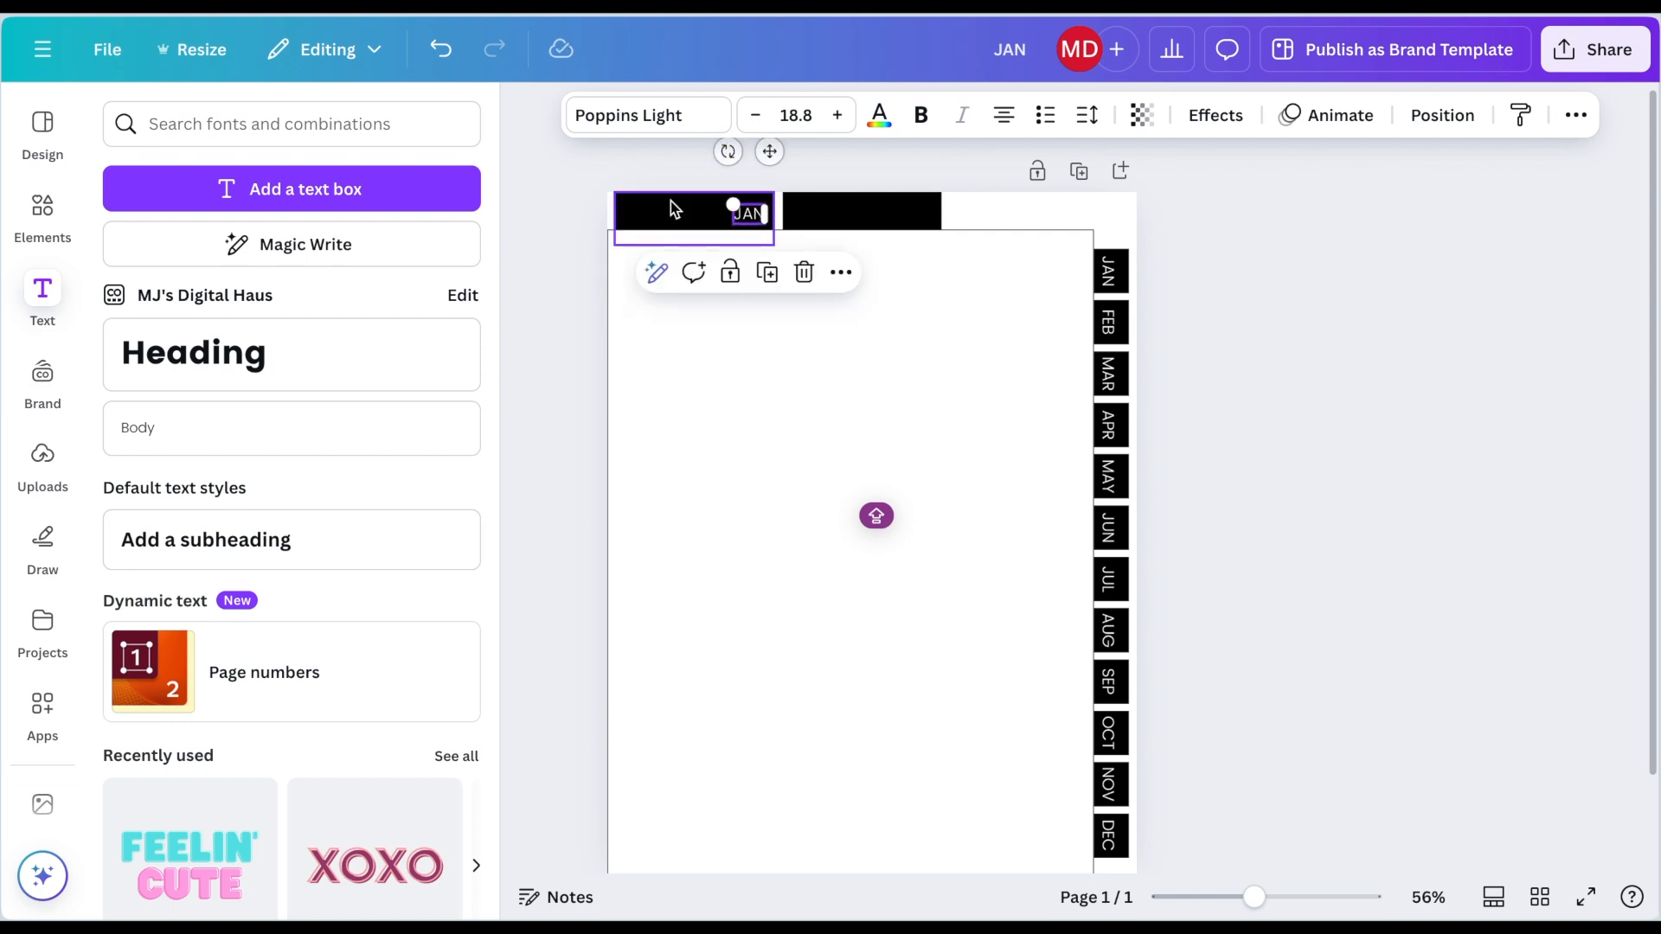
pyautogui.doubleClick(751, 218)
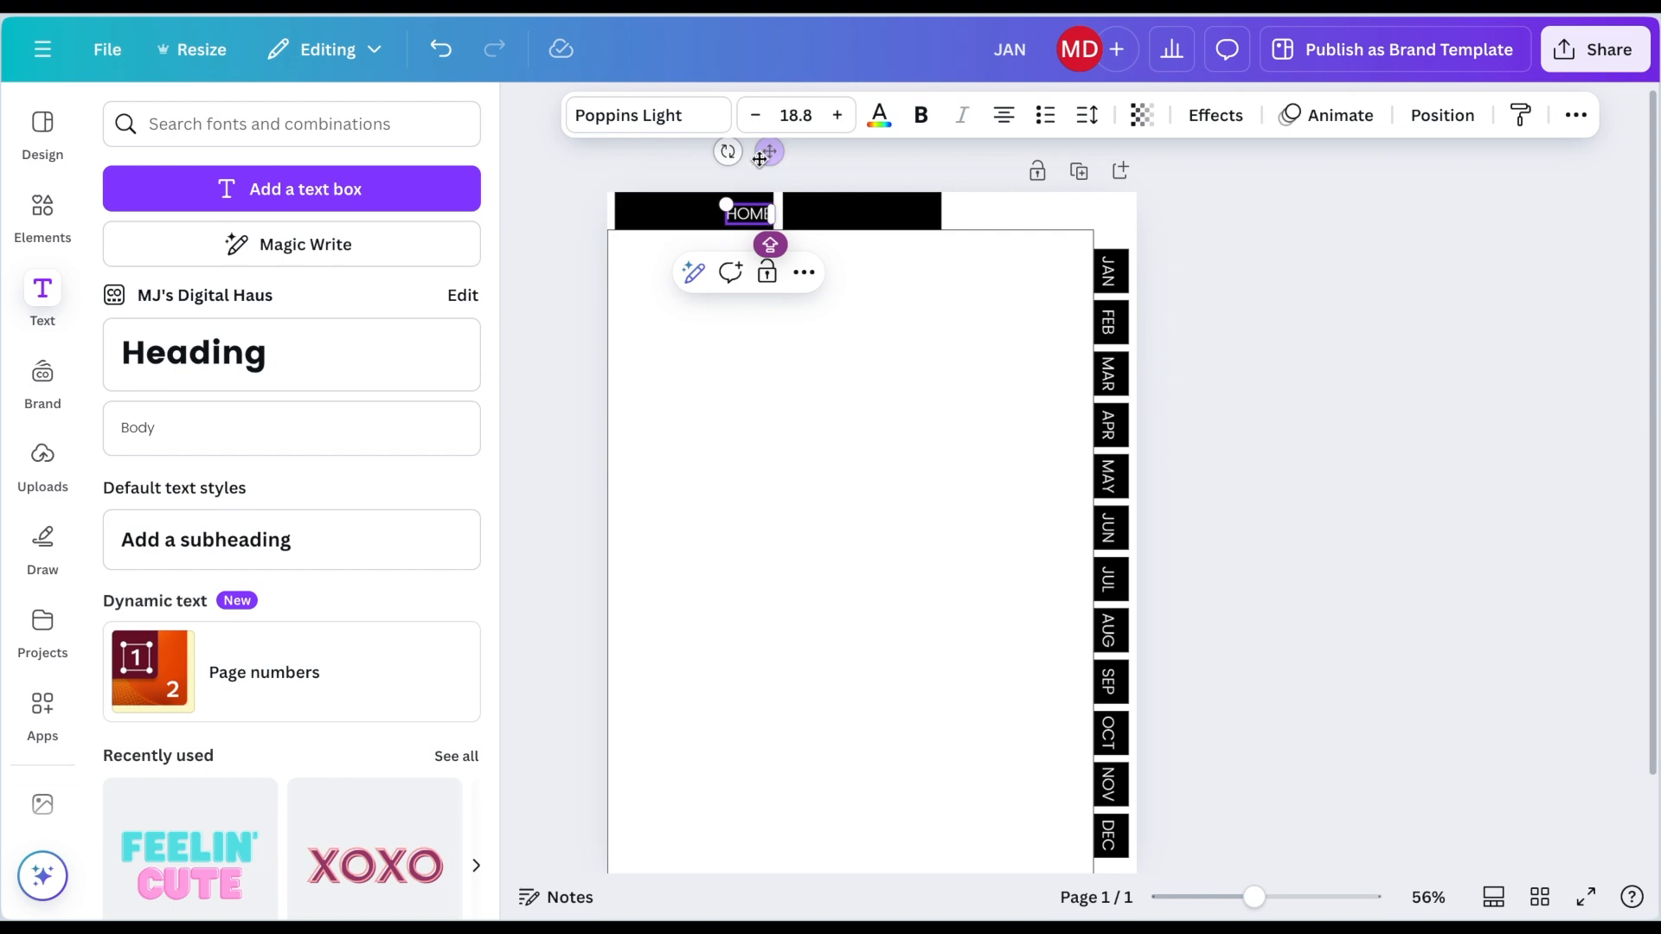
pyautogui.moveTo(759, 160); pyautogui.dragTo(717, 160)
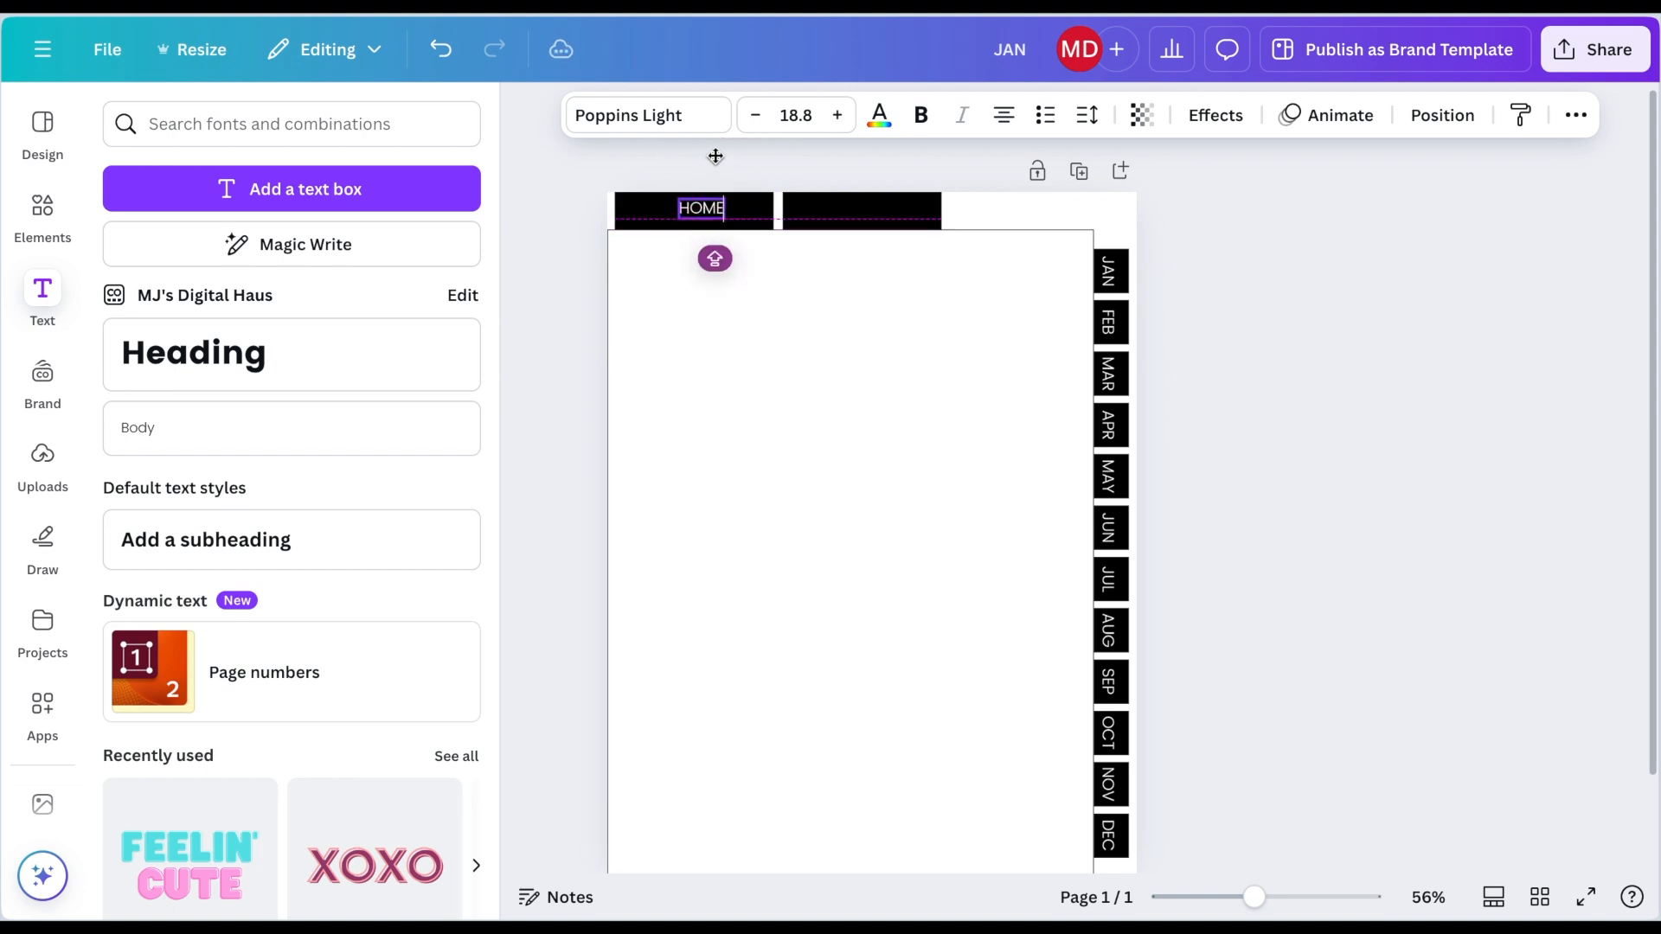
# Step: Duplicate the HOME label, rename the copy NOTES, and move it onto the second top tab
pyautogui.press('super+d')
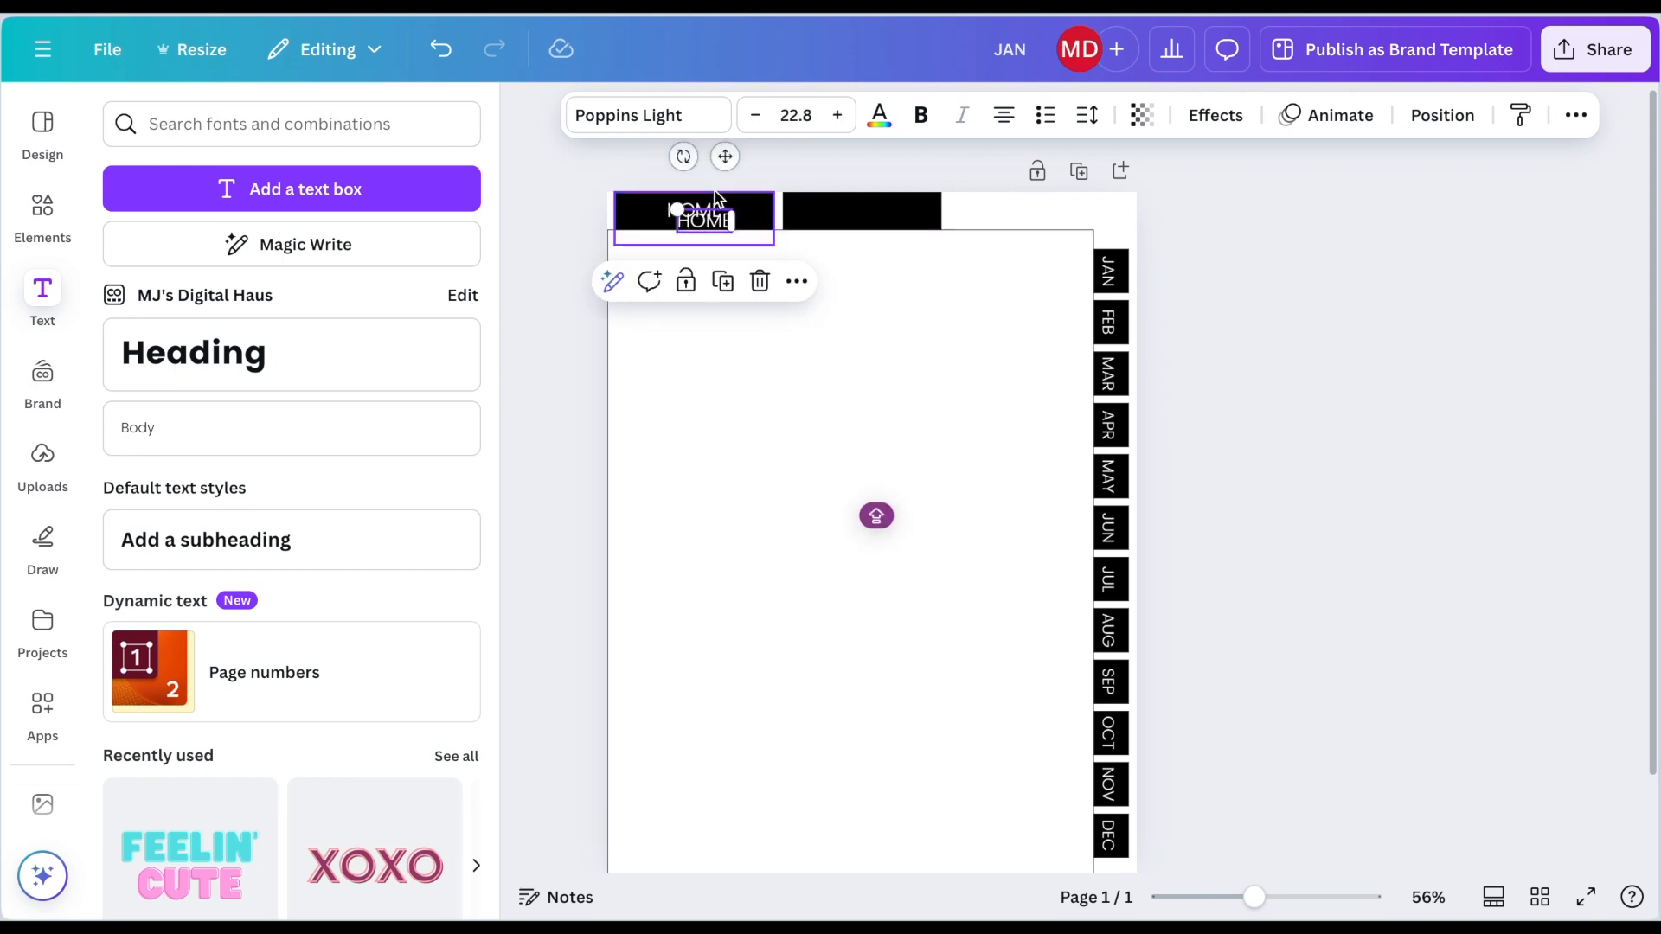
pyautogui.doubleClick(705, 220)
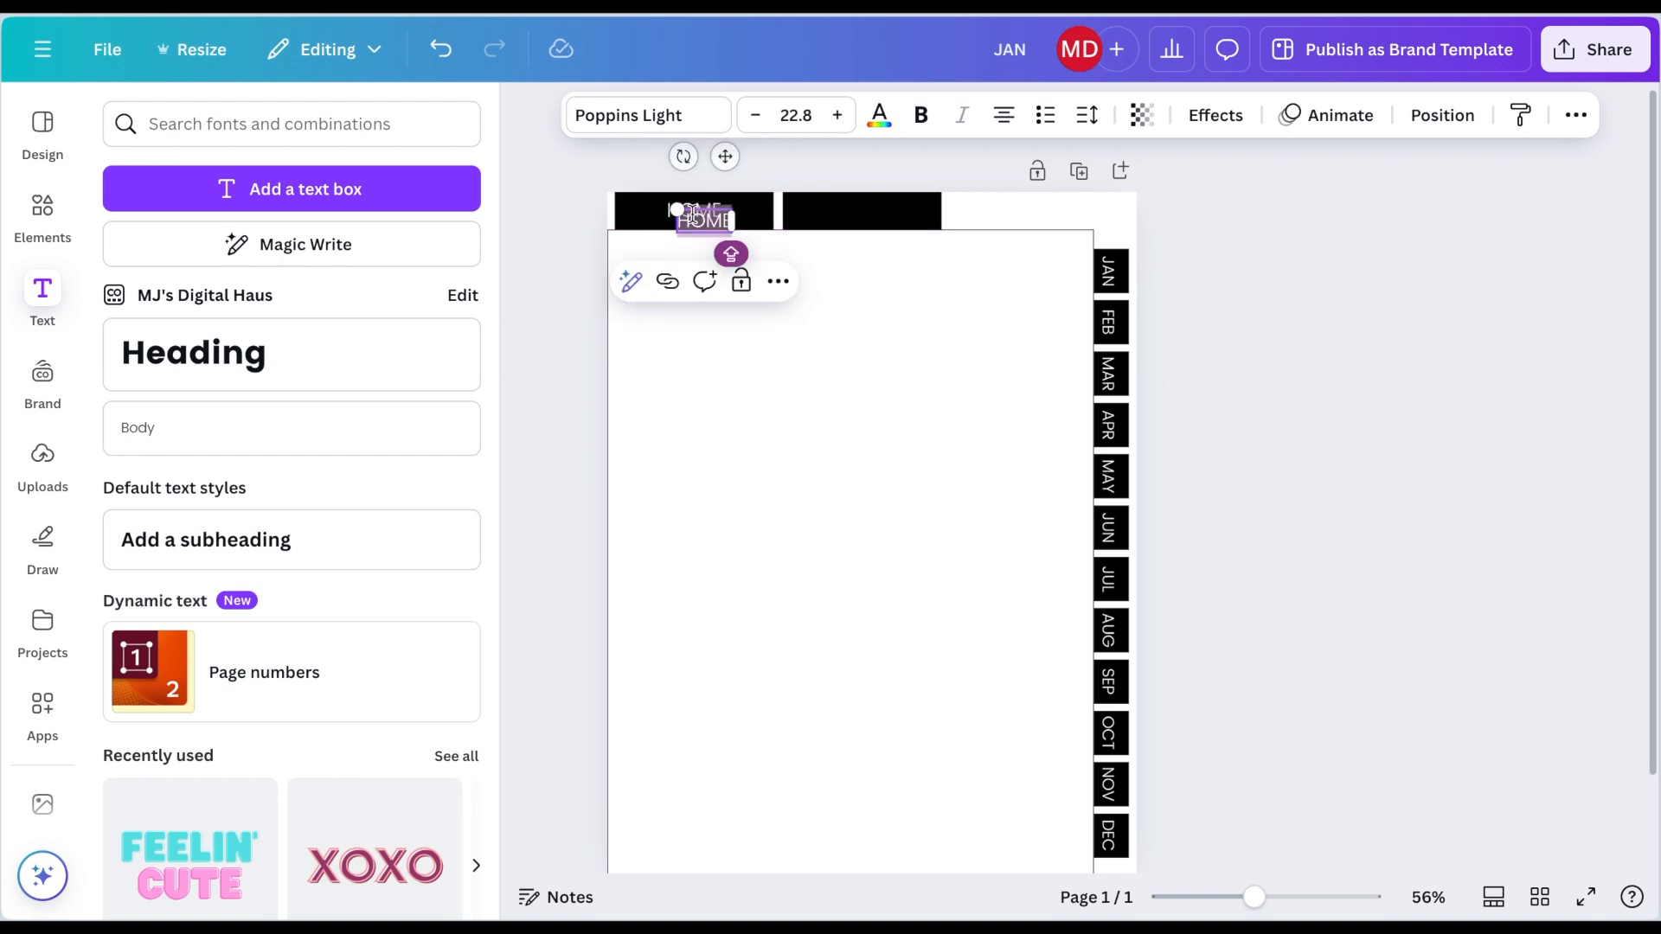
pyautogui.write('NOTES')
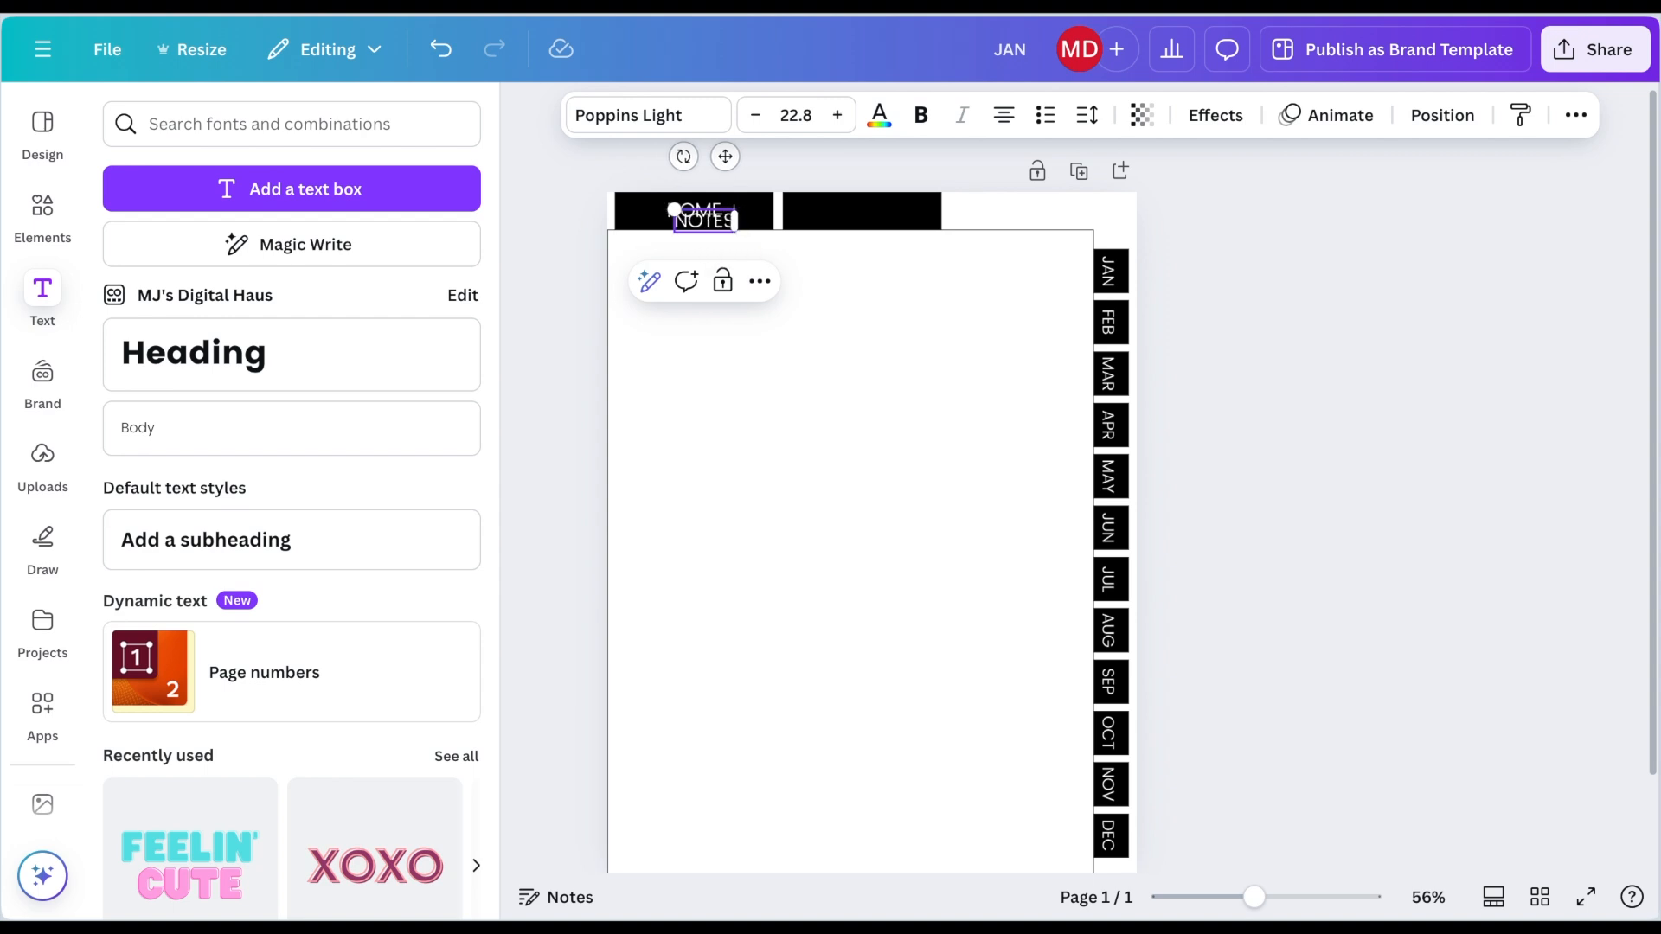
pyautogui.moveTo(725, 157); pyautogui.dragTo(893, 168)
pyautogui.click(1232, 327)
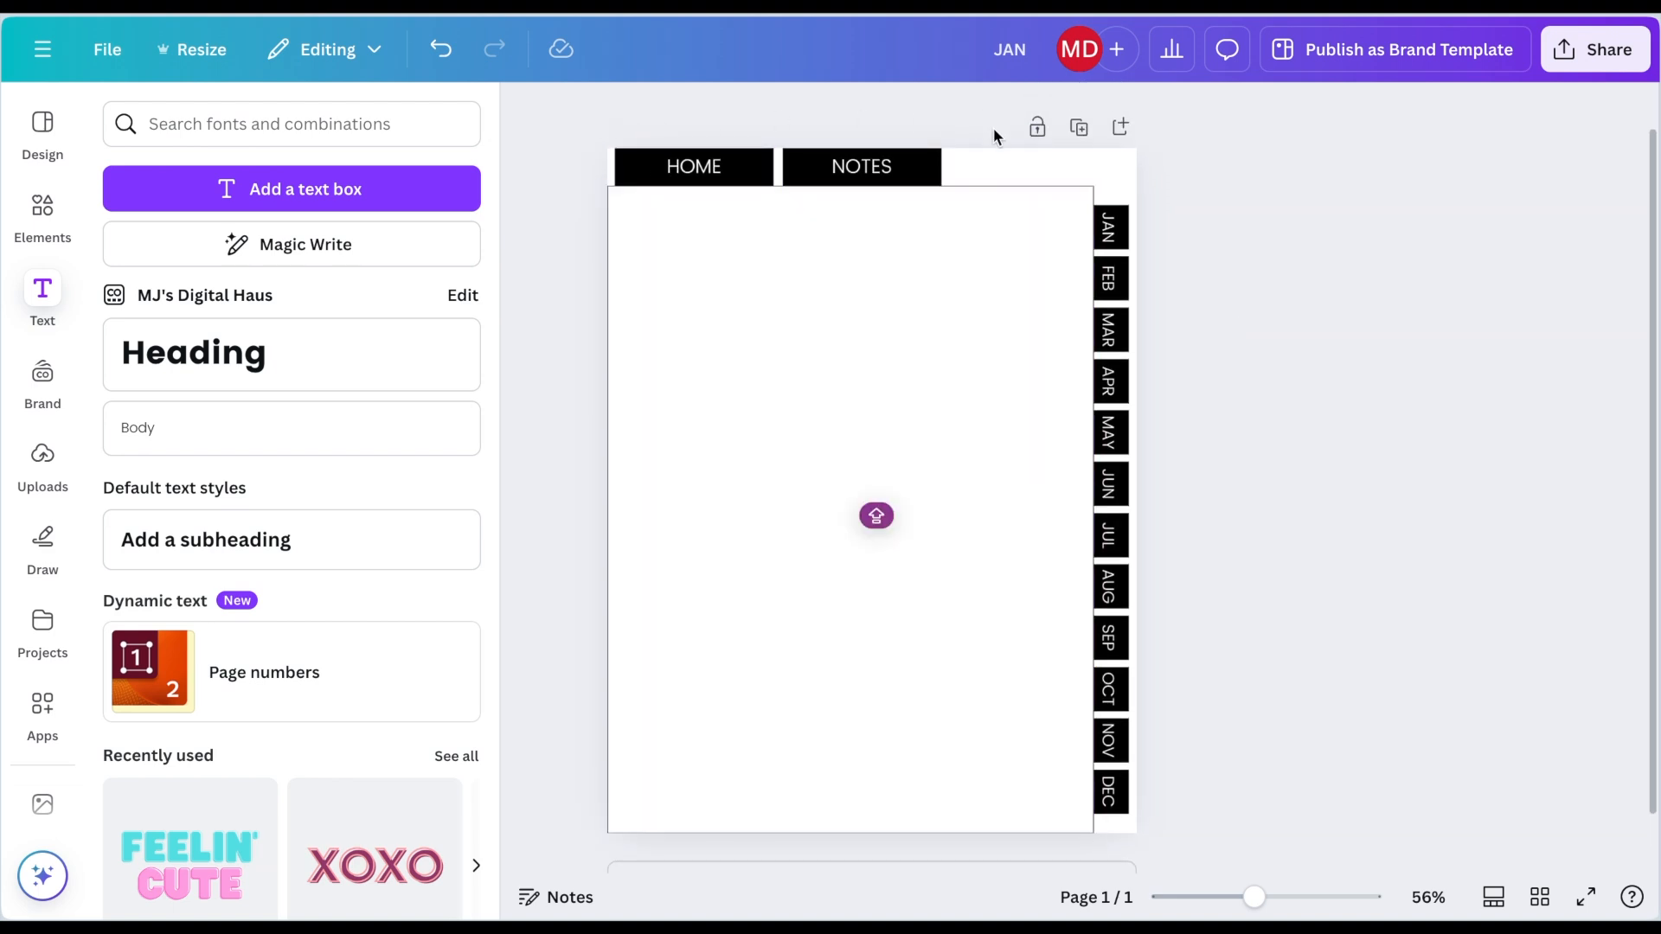
# Step: Add a second page and title it MENU
pyautogui.scroll(1, 978, 133)
pyautogui.scroll(-2, 883, 182)
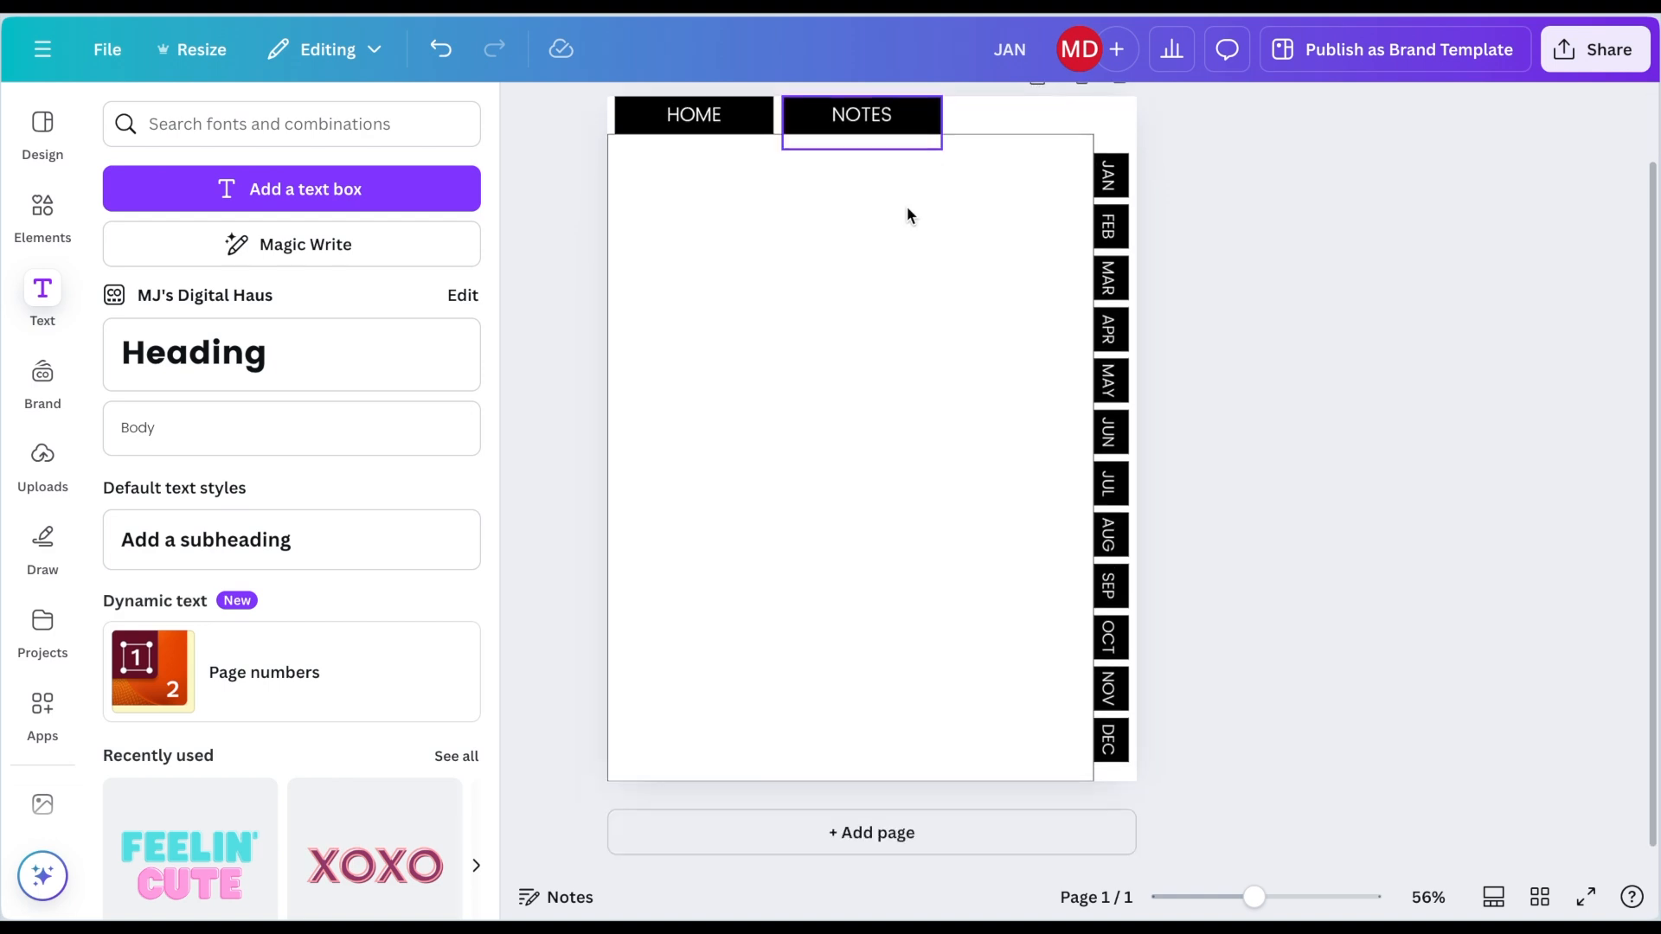
pyautogui.click(872, 833)
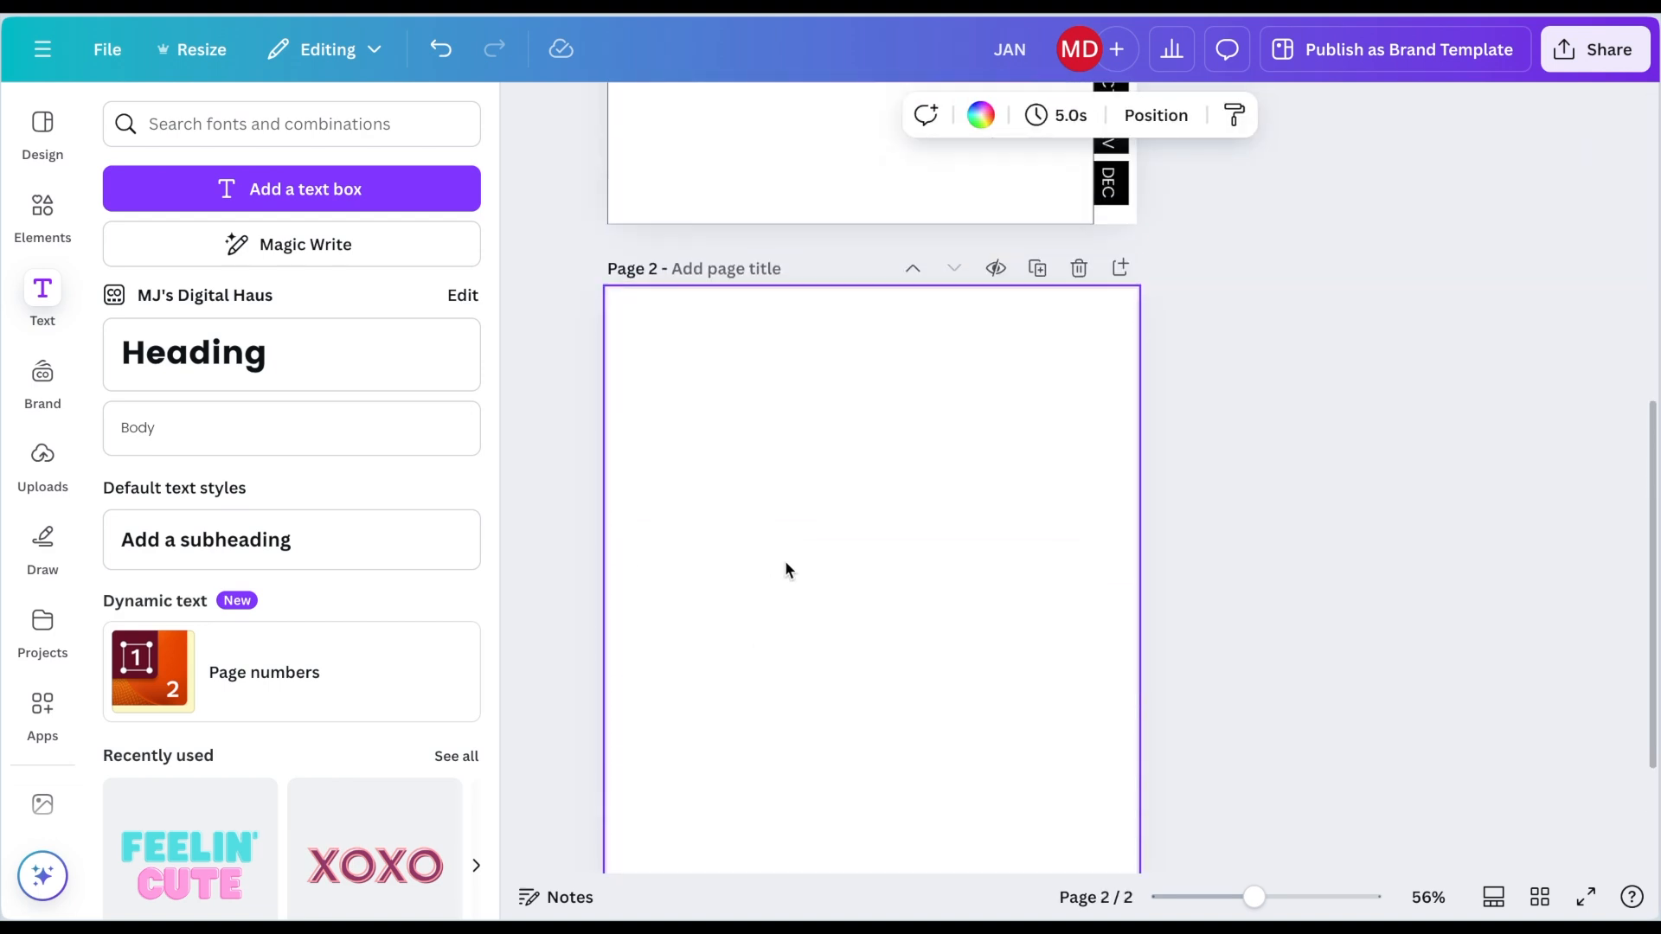
pyautogui.scroll(7, 785, 561)
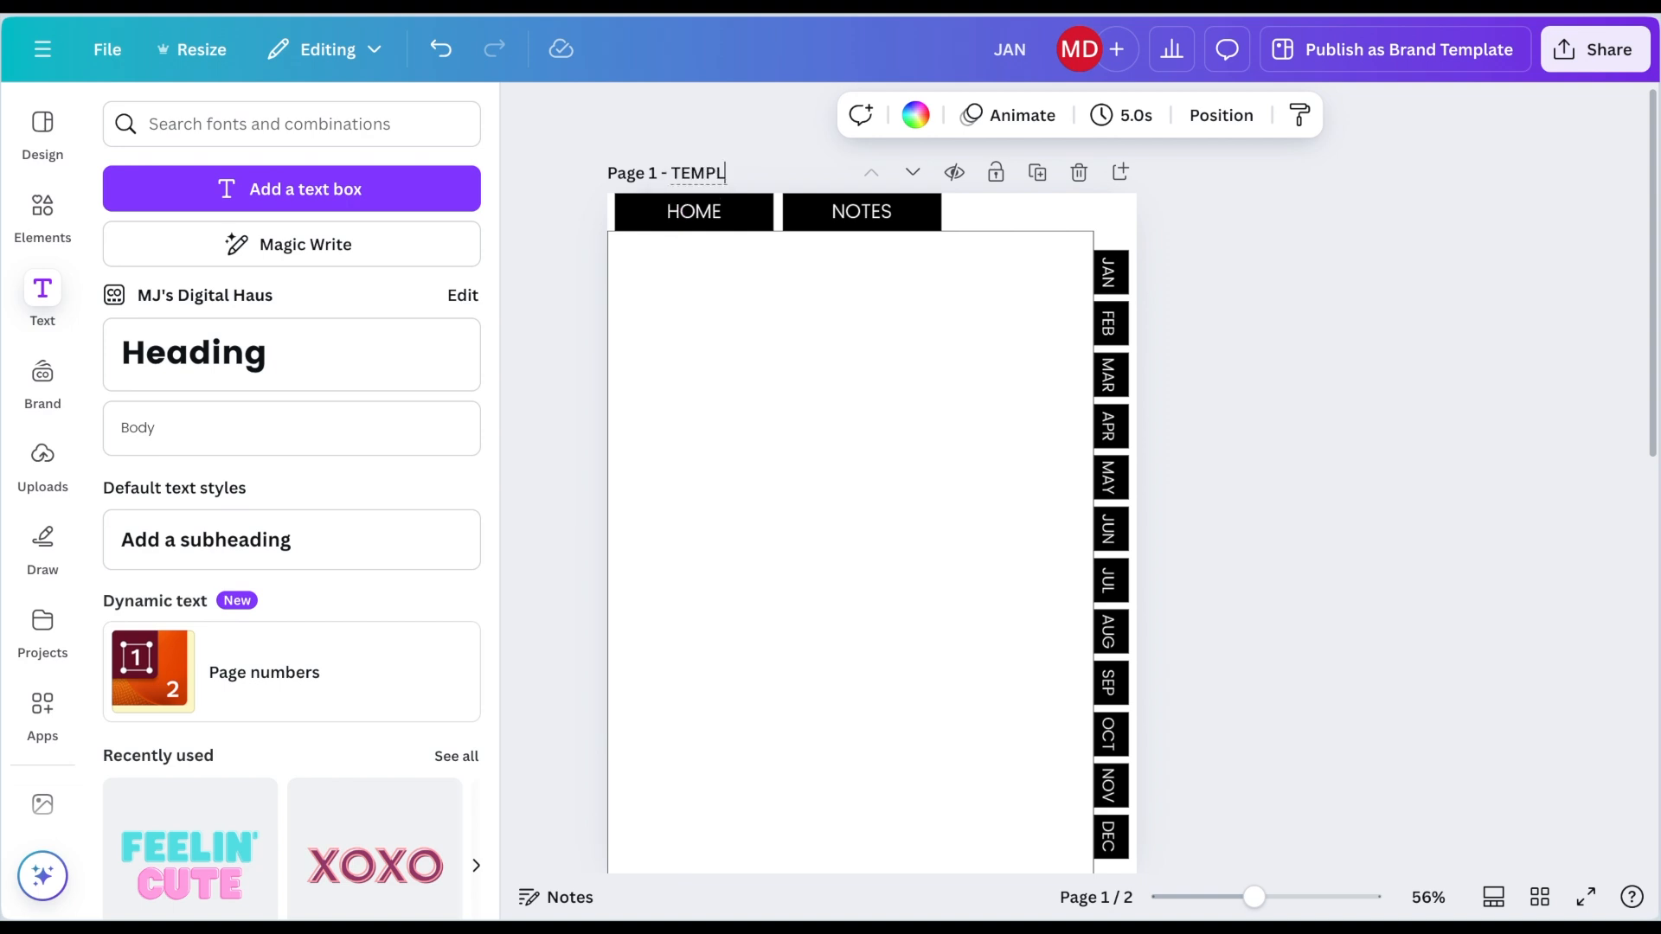
pyautogui.scroll(-9, 817, 439)
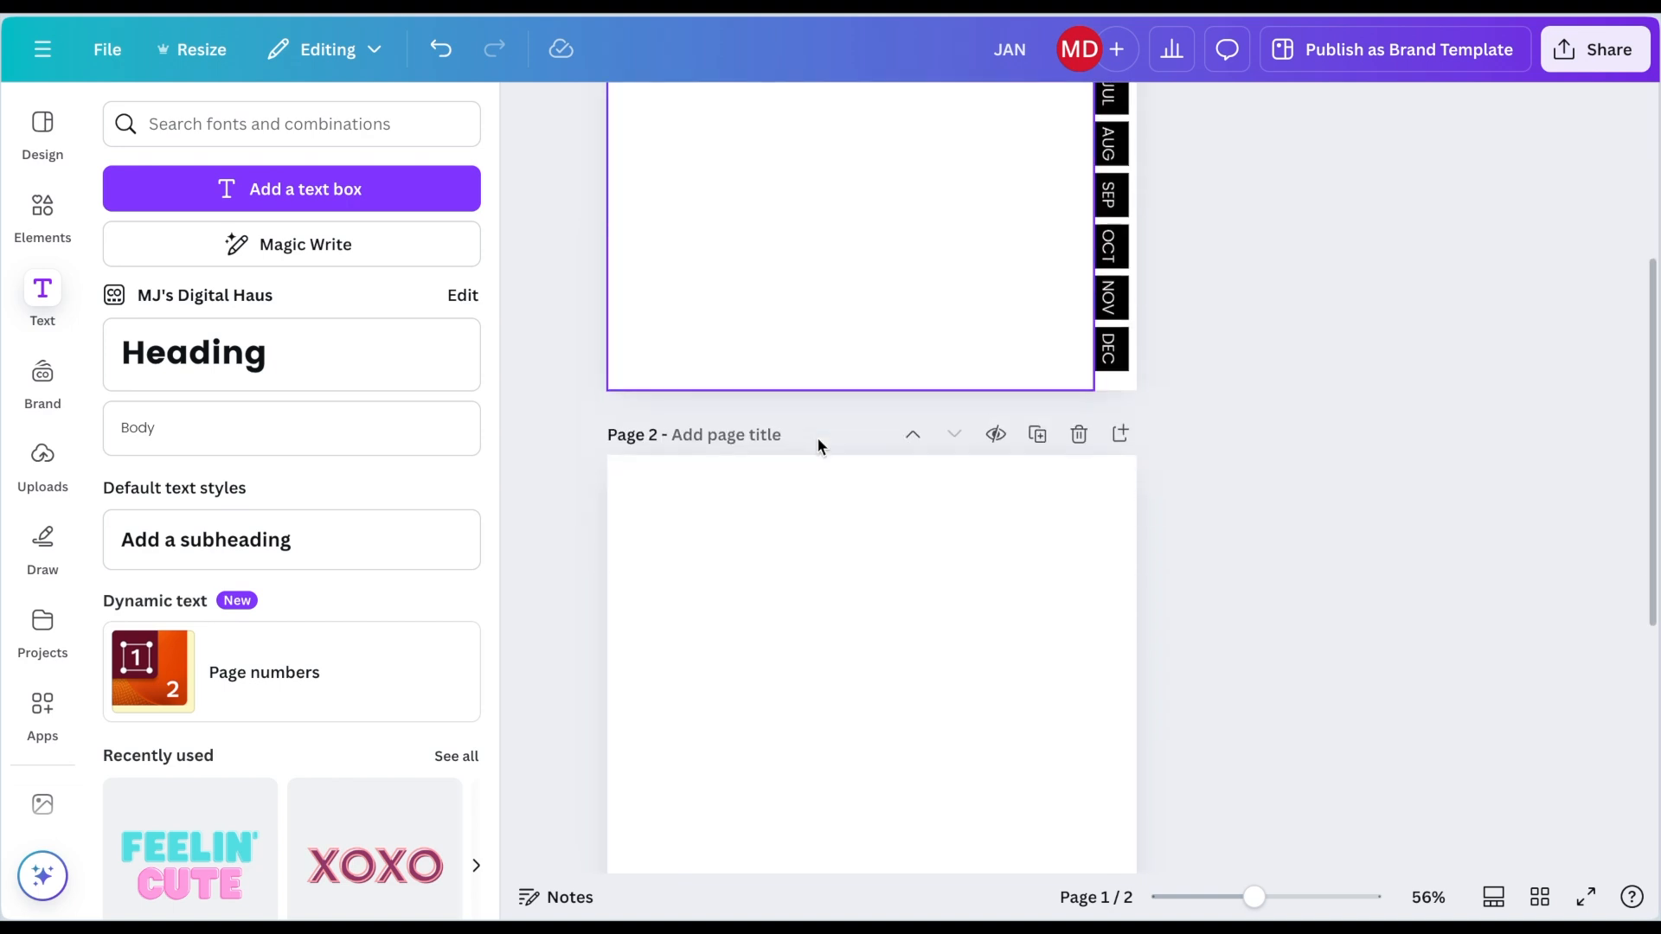
pyautogui.scroll(-1, 816, 438)
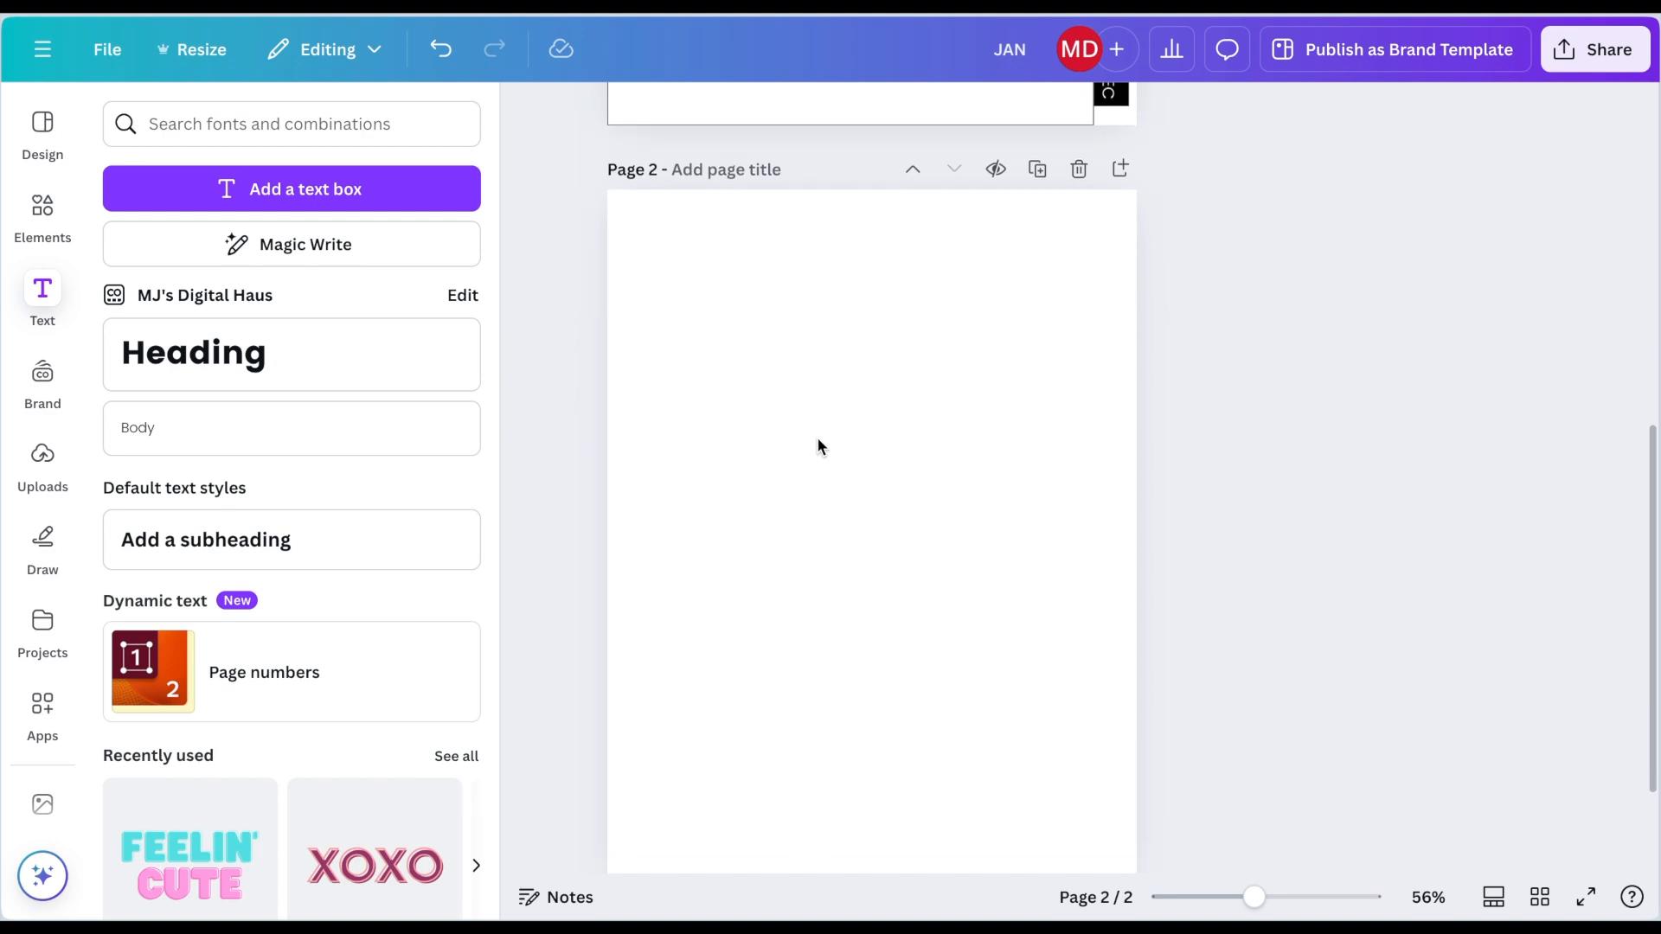
pyautogui.write('MENU')
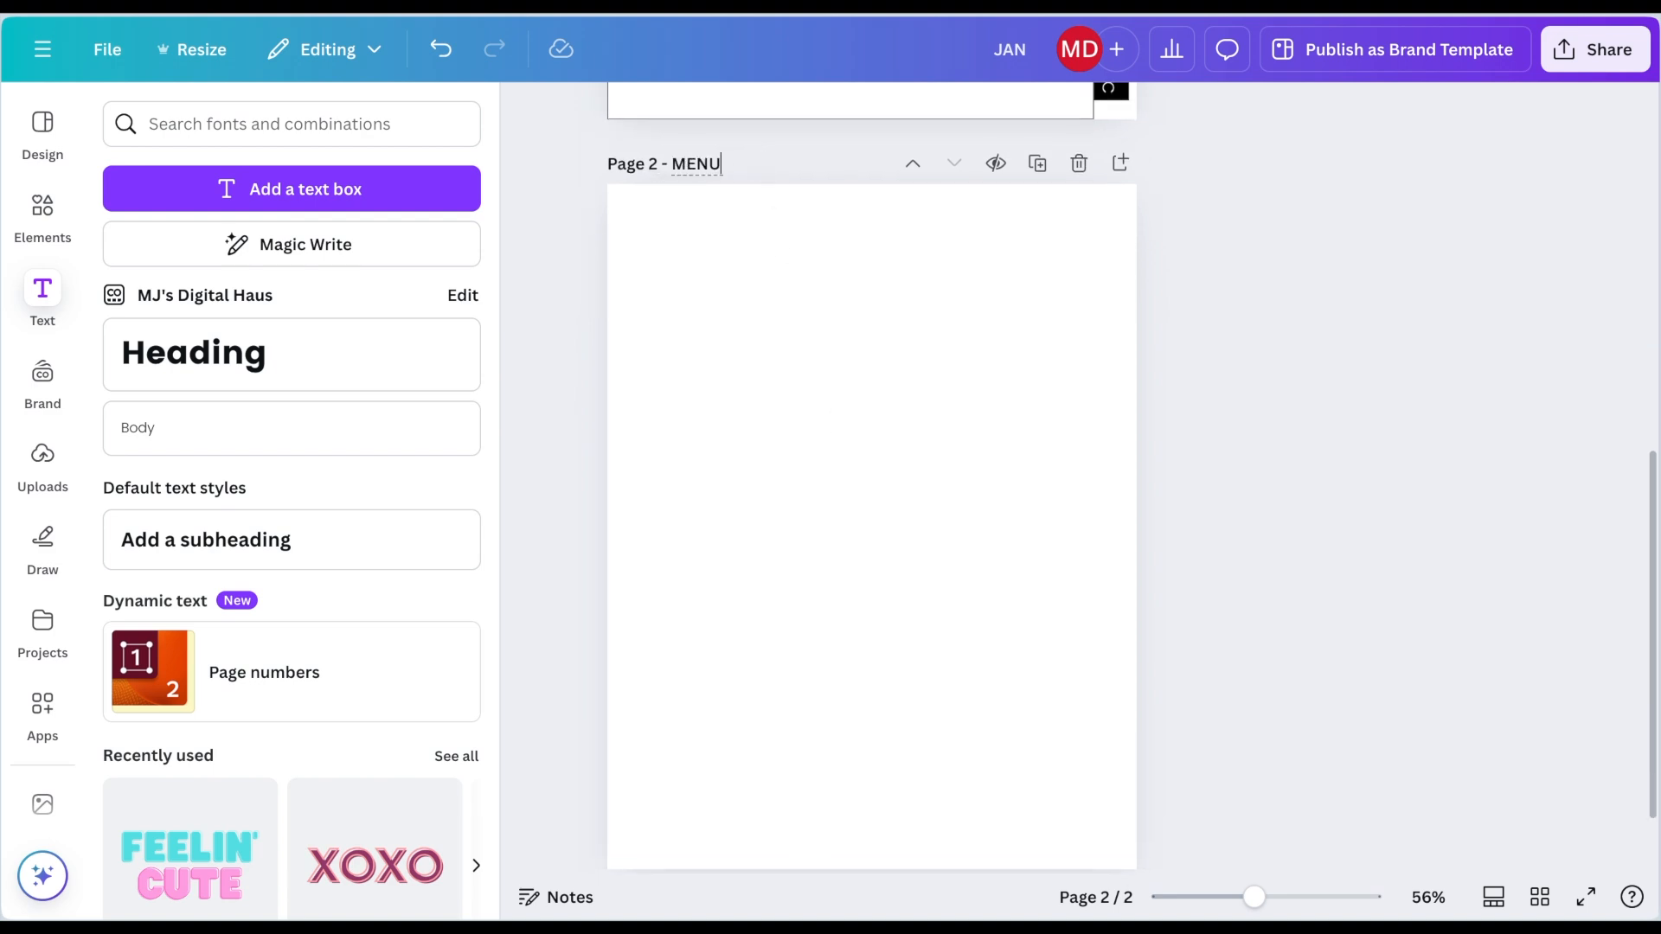
pyautogui.press('Return')
# Step: Add two more pages titled JAN and FEB
pyautogui.scroll(-1, 744, 285)
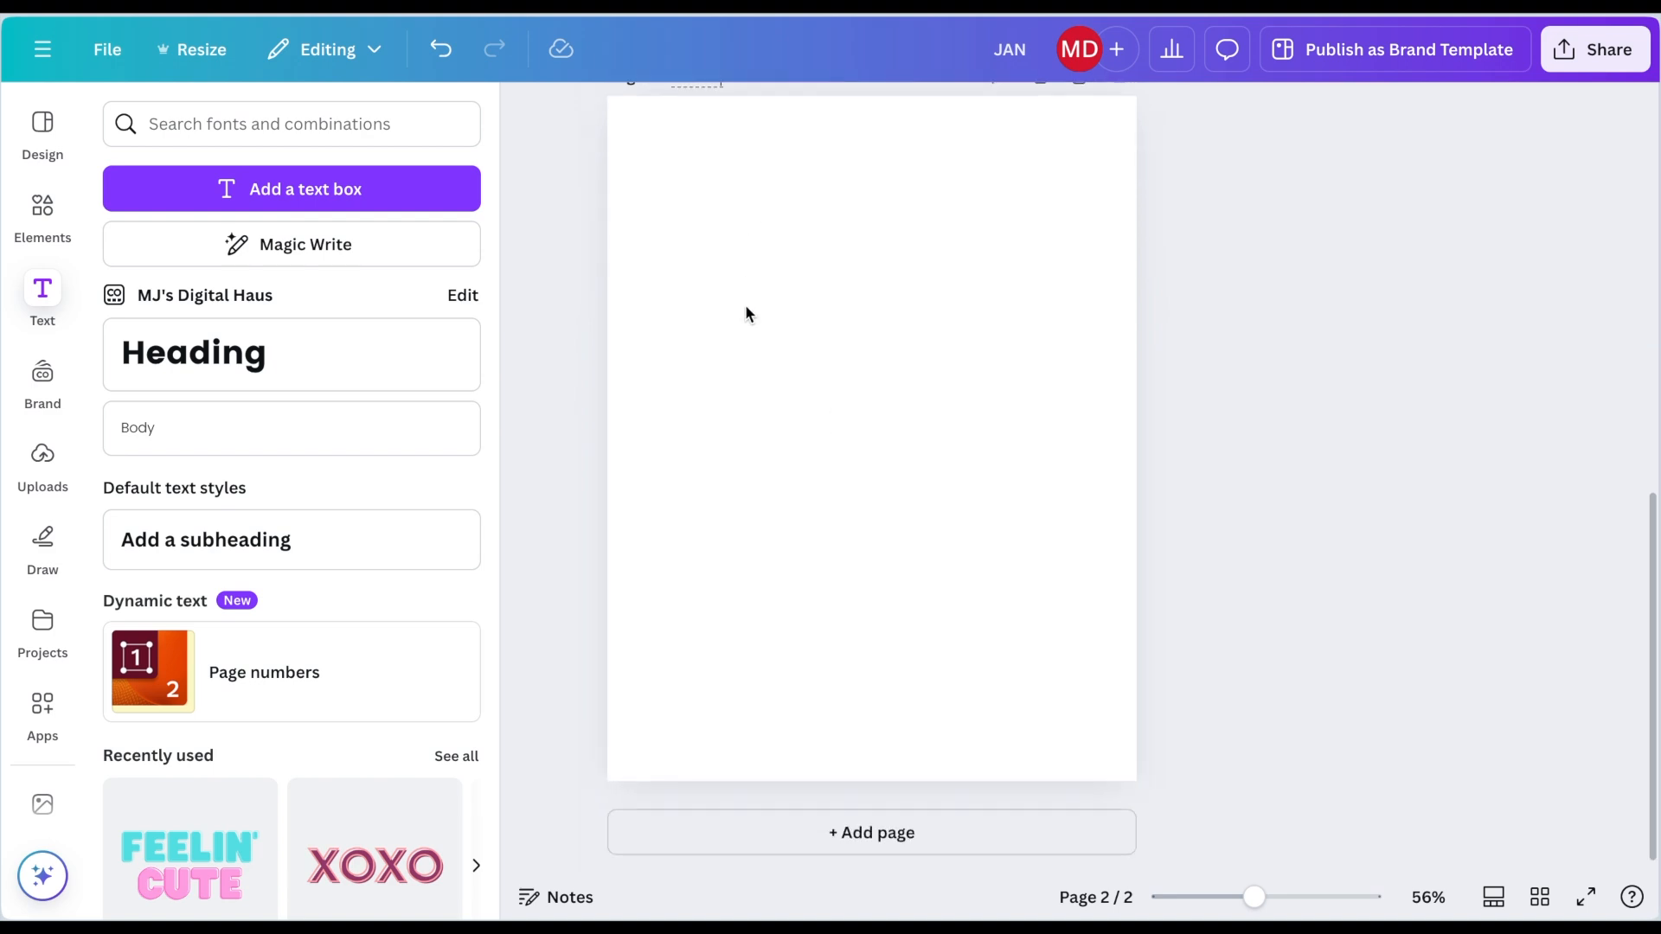
pyautogui.click(741, 834)
pyautogui.click(760, 148)
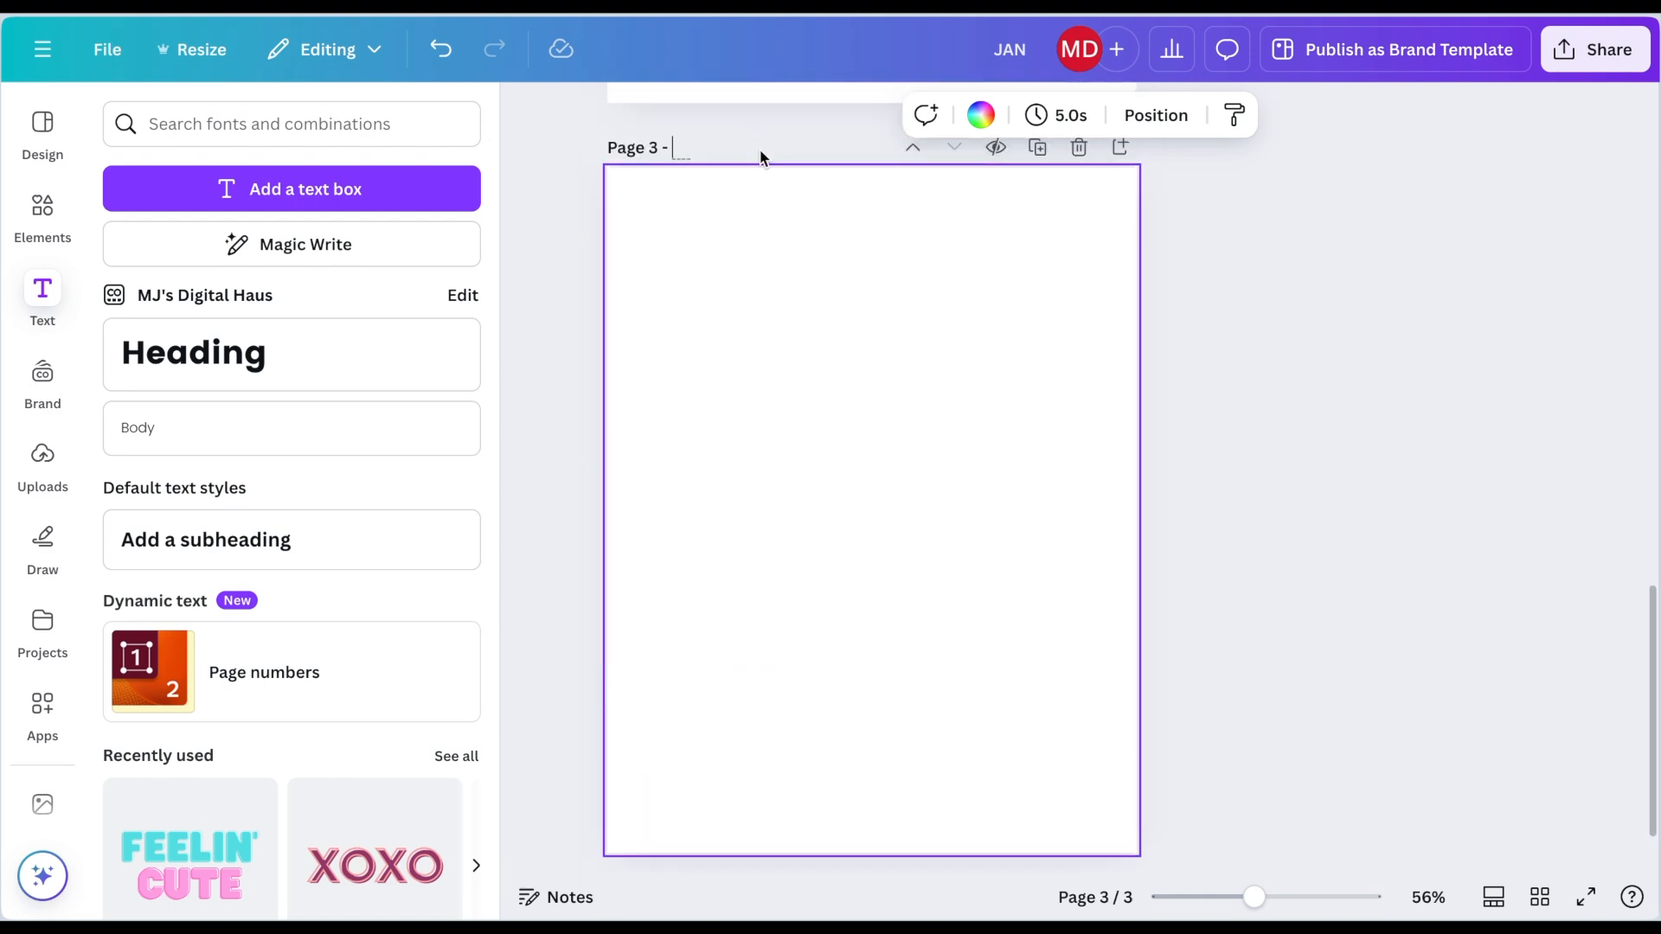
pyautogui.write('JAN')
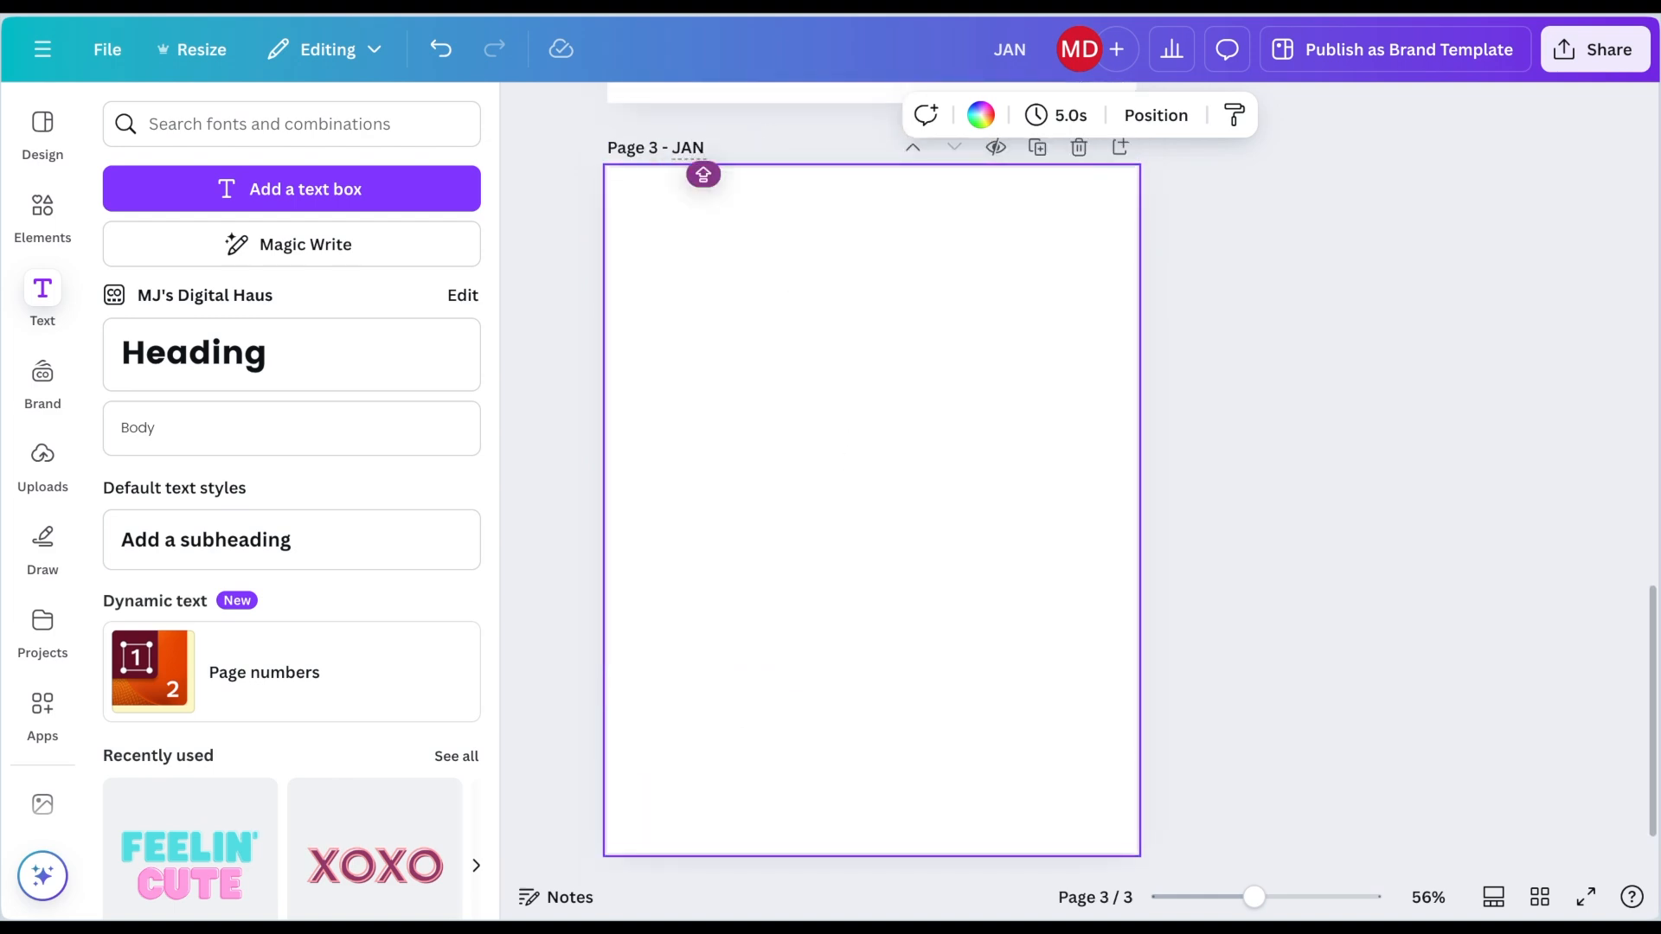
pyautogui.scroll(-1, 670, 439)
pyautogui.click(701, 827)
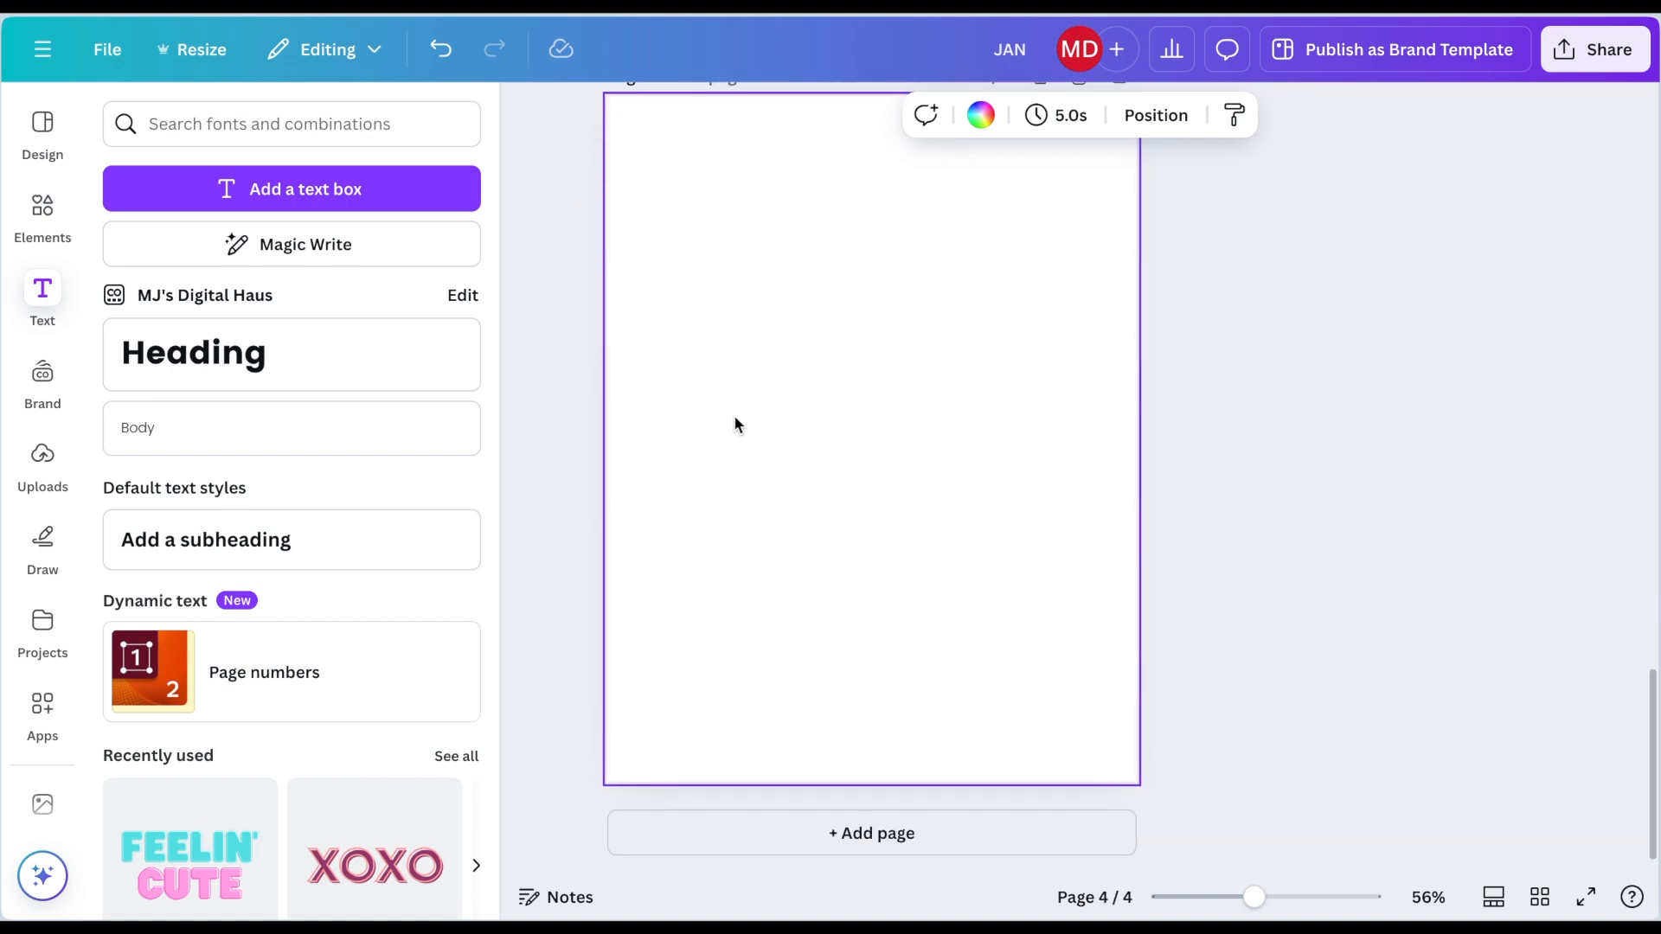
pyautogui.scroll(2, 699, 339)
pyautogui.click(723, 196)
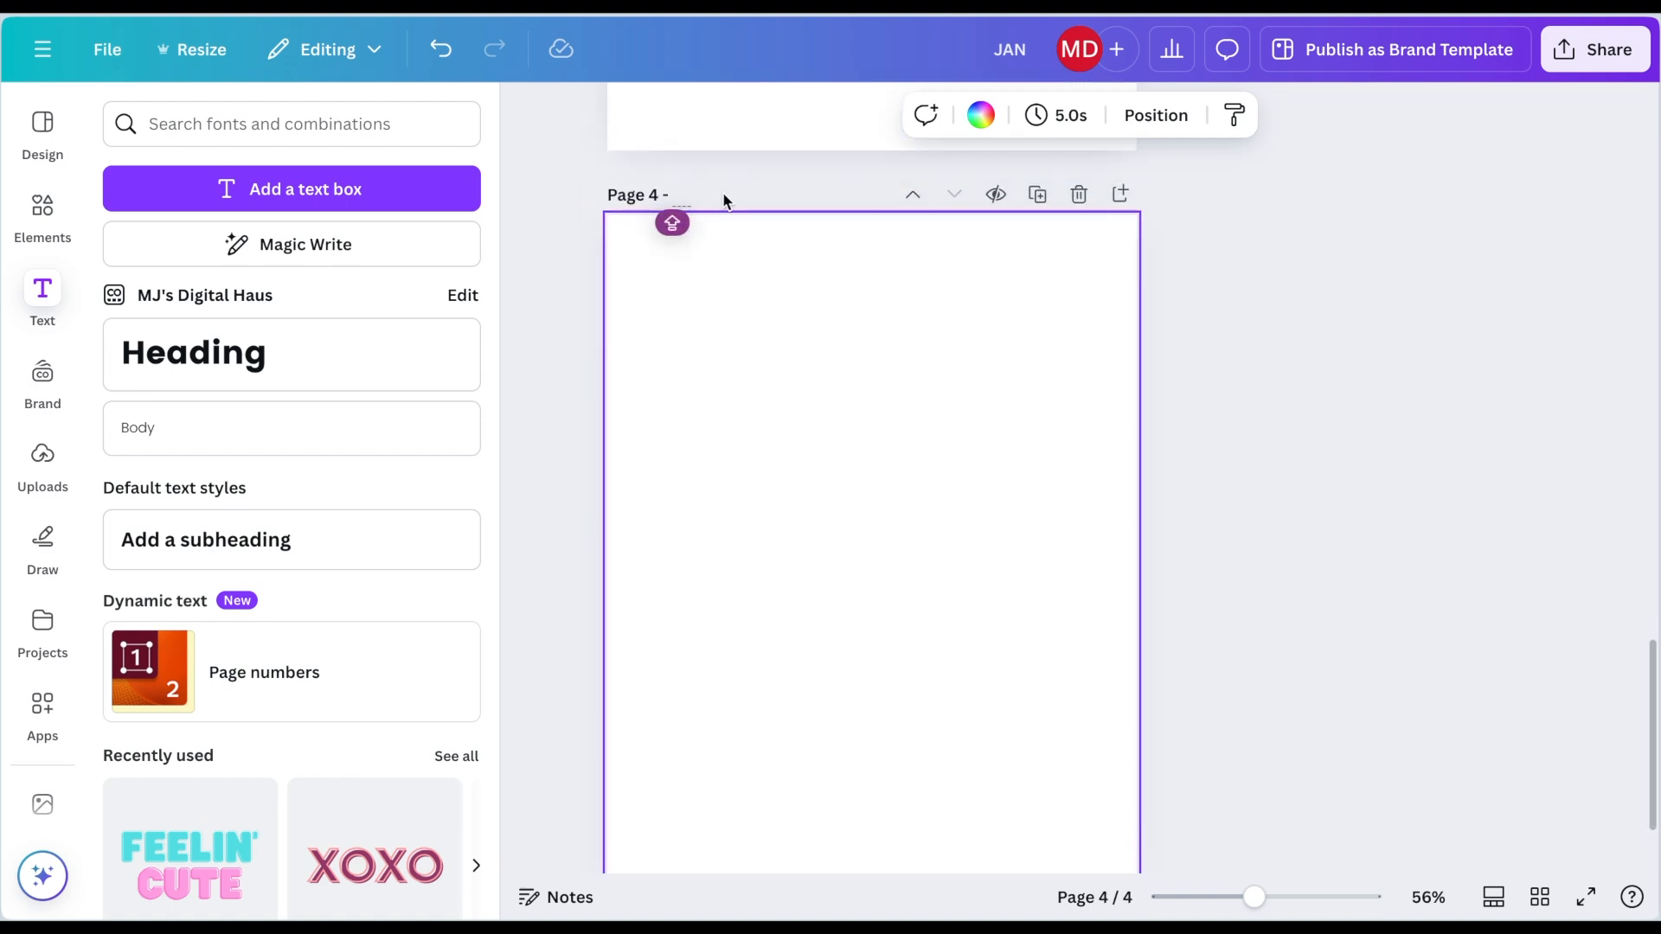
pyautogui.write('FEB')
# Step: Add three more pages titled MAR, APR and MAY
pyautogui.scroll(-3, 603, 469)
pyautogui.click(727, 829)
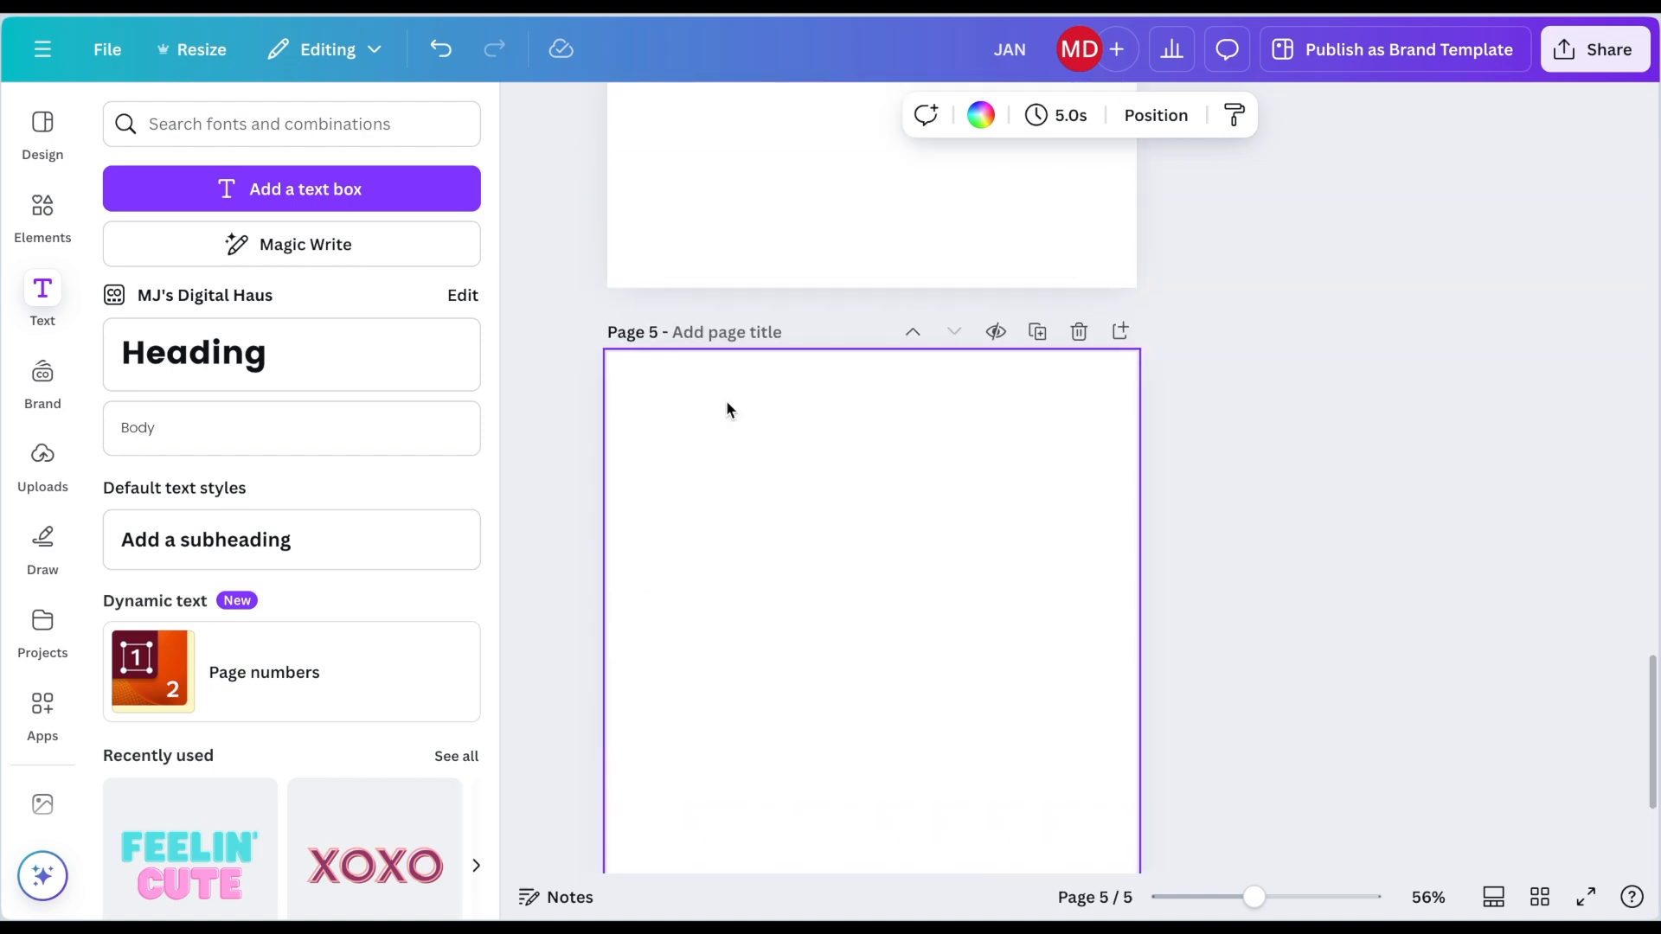
pyautogui.click(693, 332)
pyautogui.write('MS')
pyautogui.scroll(-3, 673, 603)
pyautogui.click(719, 200)
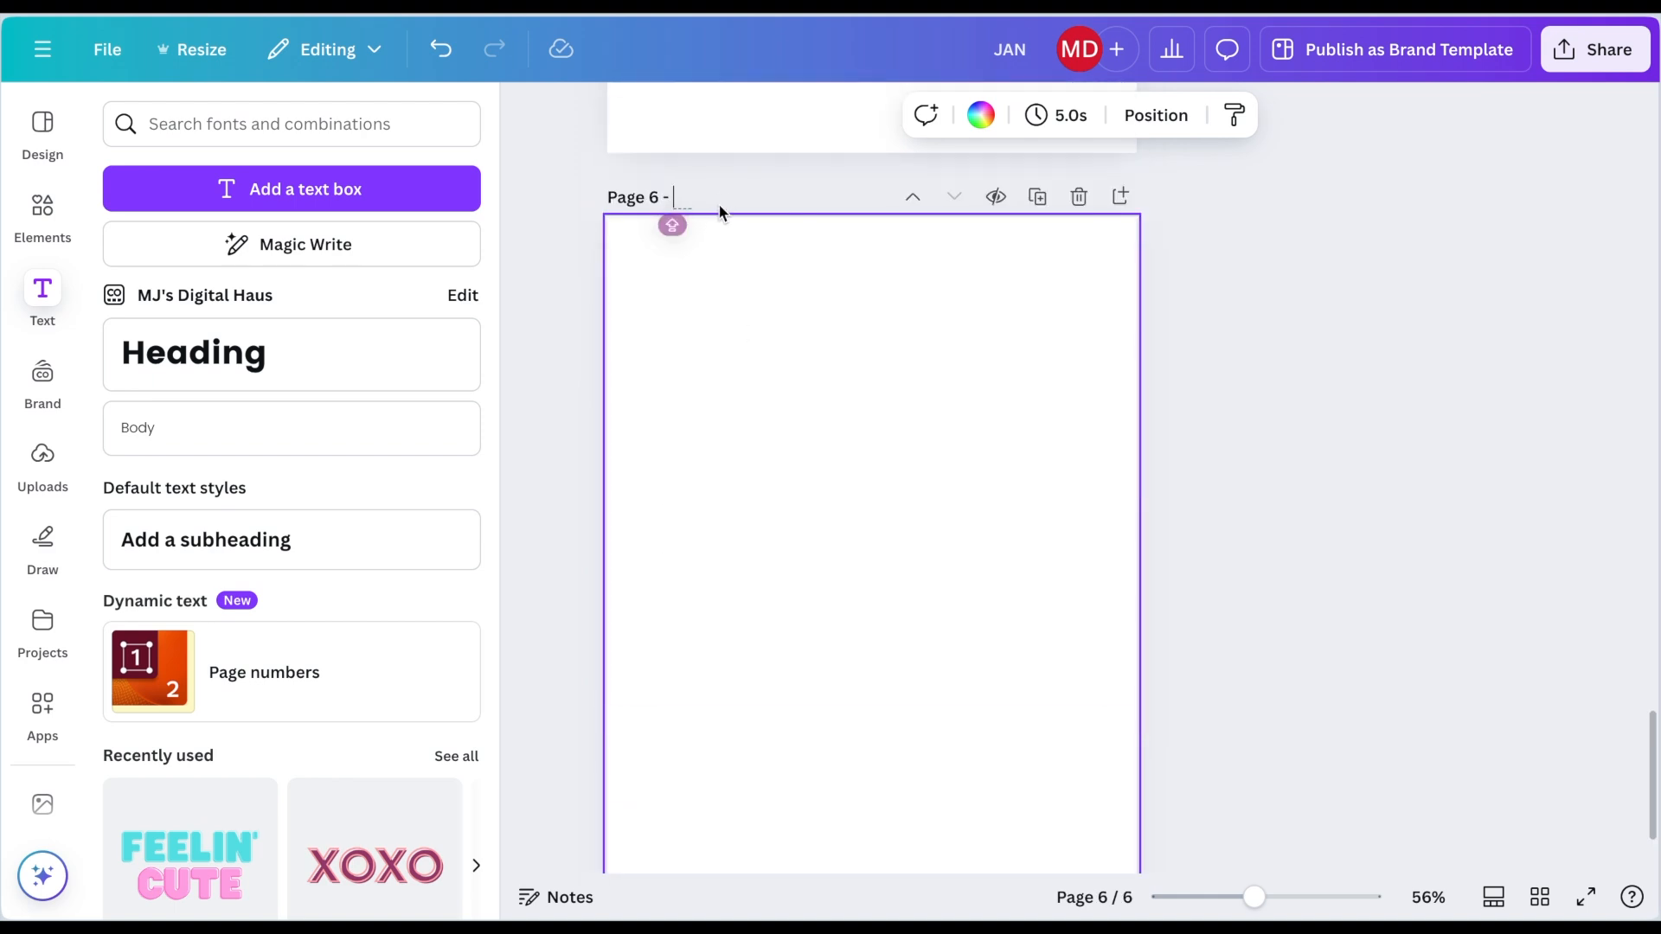
pyautogui.write('APR')
pyautogui.scroll(-2, 632, 610)
pyautogui.click(709, 832)
pyautogui.scroll(1, 770, 346)
pyautogui.click(722, 148)
pyautogui.write('MAY')
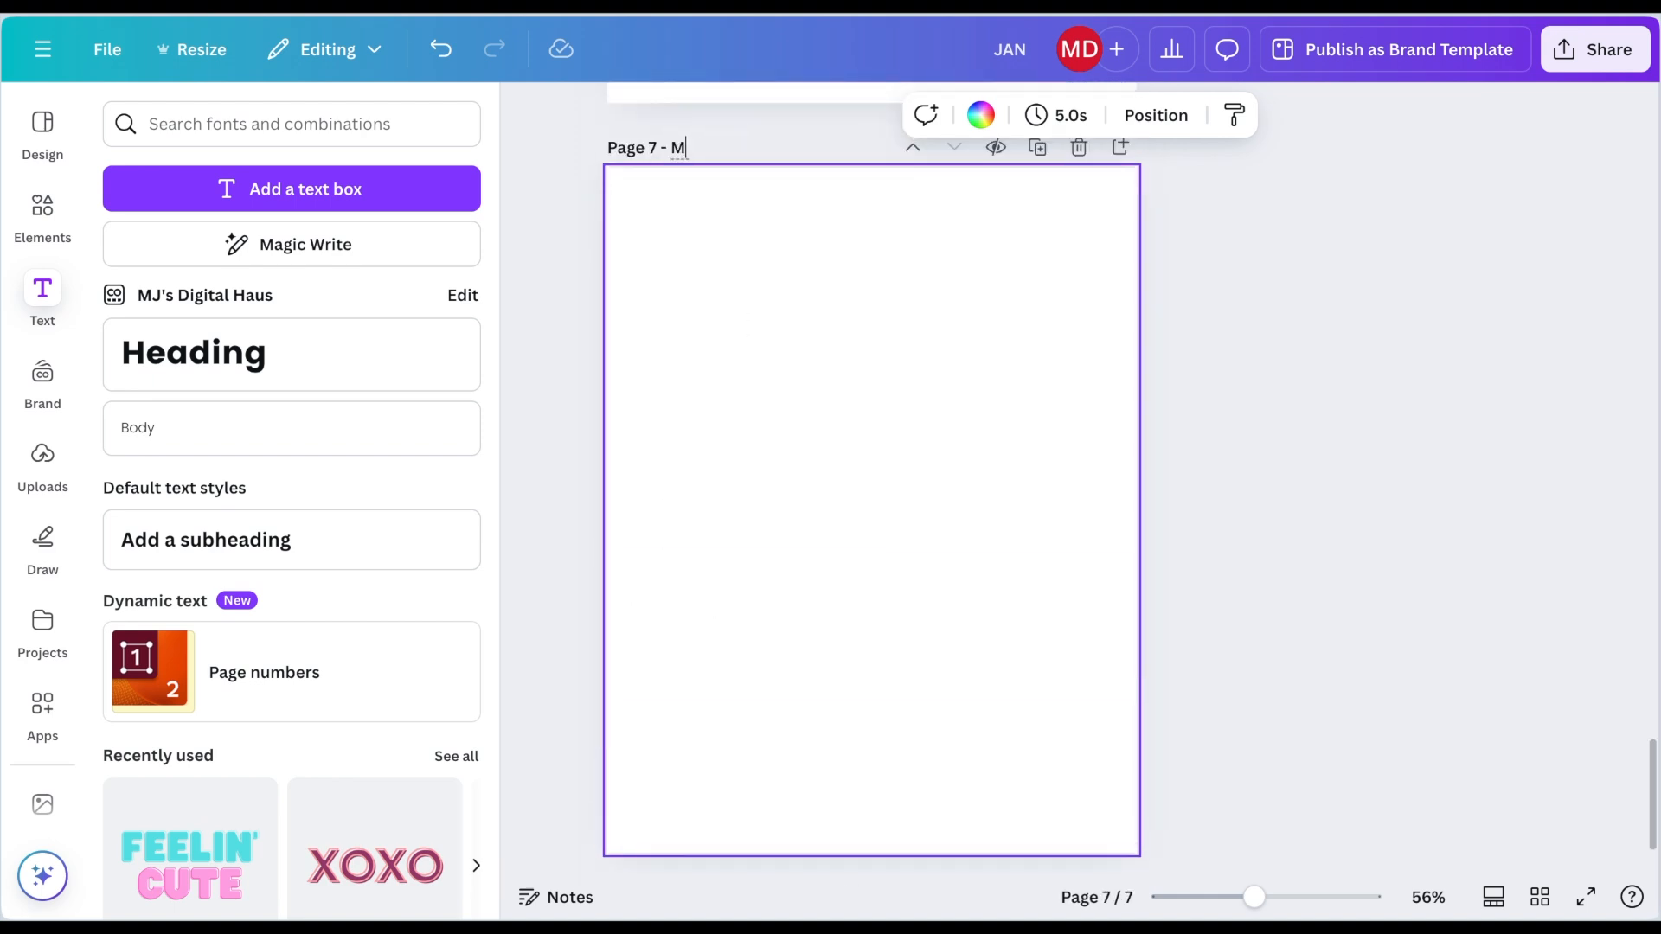
# Step: Add a new page and title it JUN
pyautogui.scroll(-1, 692, 519)
pyautogui.click(697, 832)
pyautogui.scroll(1, 770, 391)
pyautogui.click(720, 125)
pyautogui.write('JUN')
# Step: Add another page and title it JULY
pyautogui.scroll(-1, 658, 453)
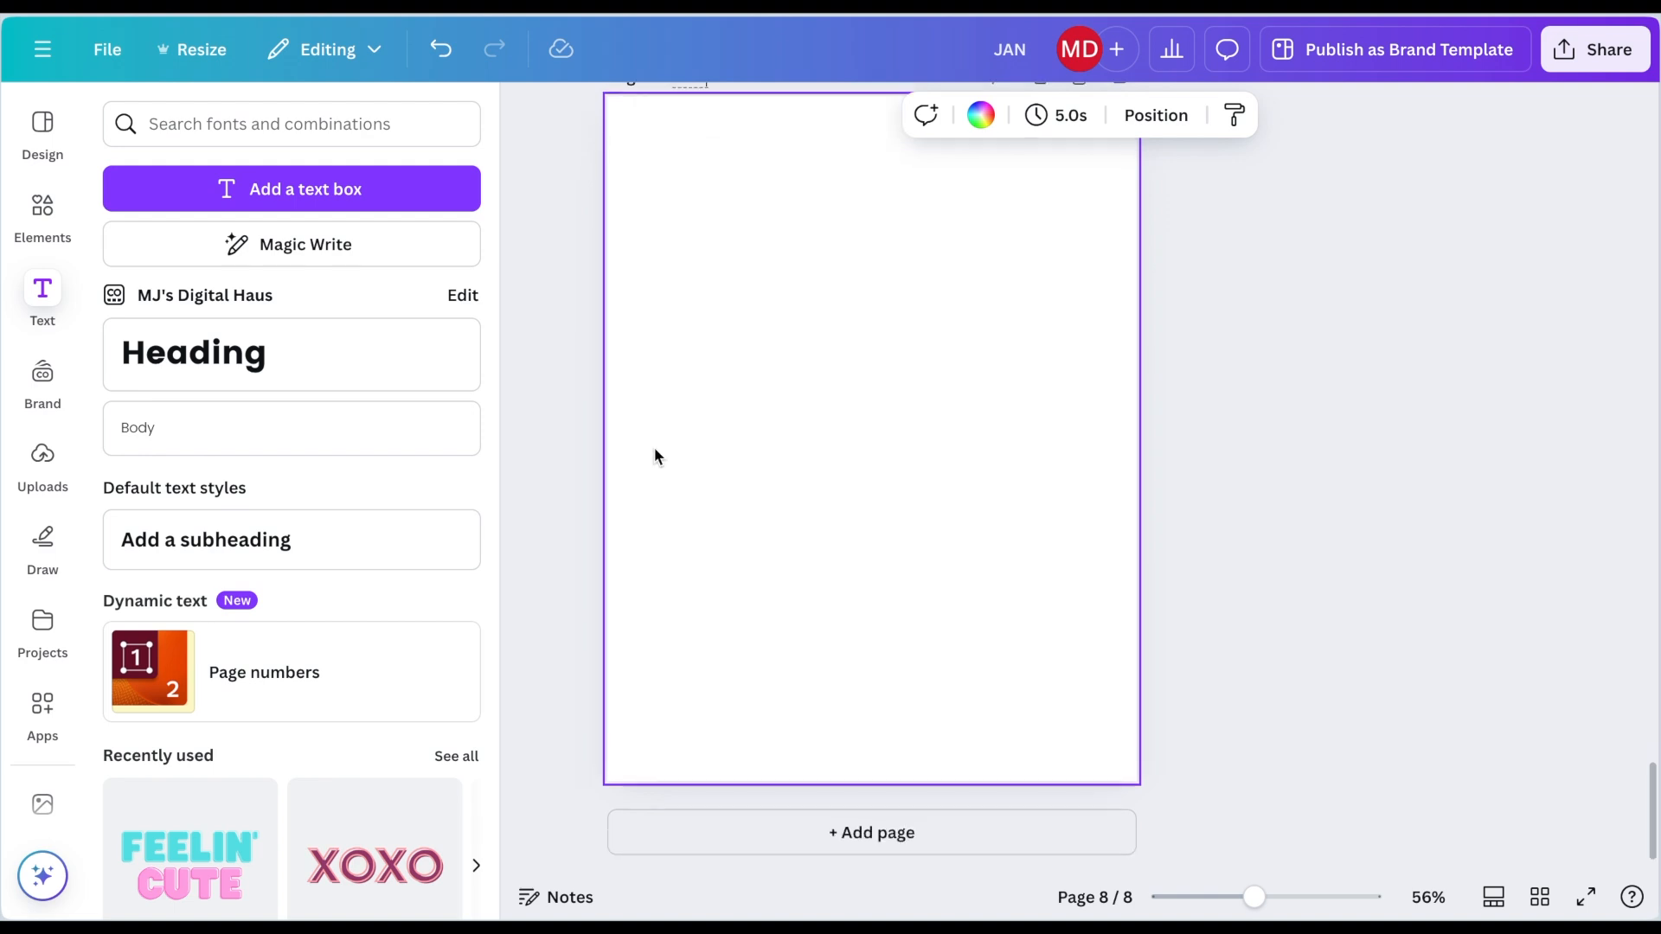
pyautogui.click(709, 832)
pyautogui.scroll(1, 761, 346)
pyautogui.click(731, 124)
pyautogui.write('JULY')
# Step: Add five more pages titled AUG, SEP, OCT, NOV and DEC
pyautogui.click(684, 863)
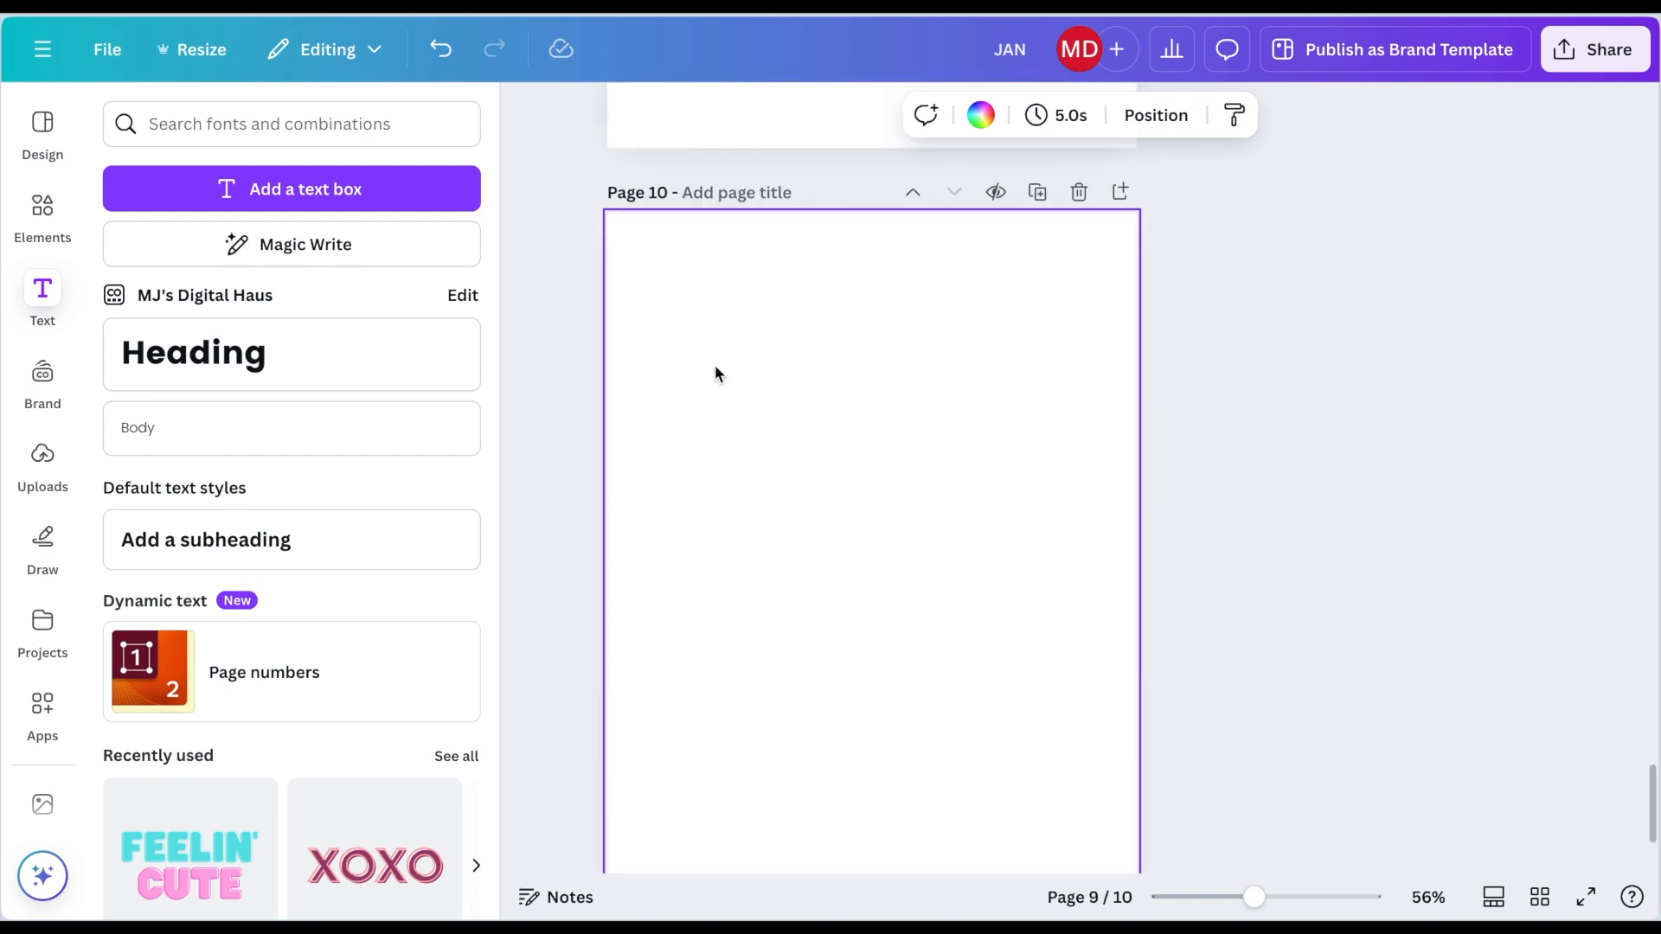
pyautogui.scroll(-1, 779, 484)
pyautogui.moveTo(1254, 898); pyautogui.dragTo(1247, 897)
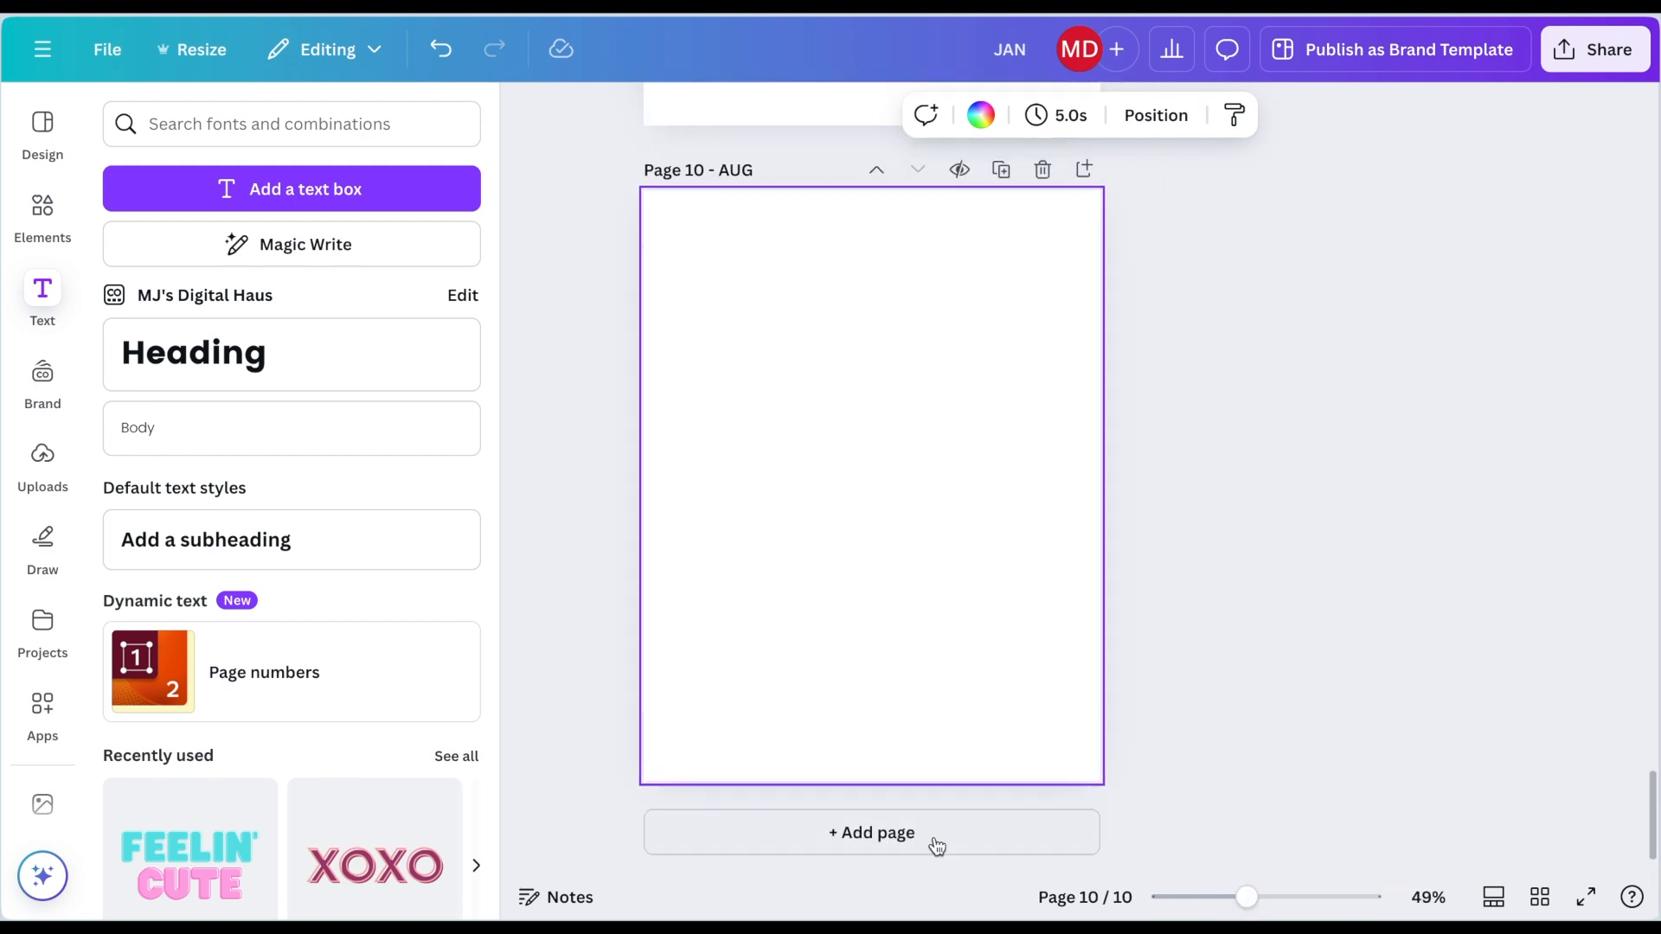
pyautogui.click(703, 832)
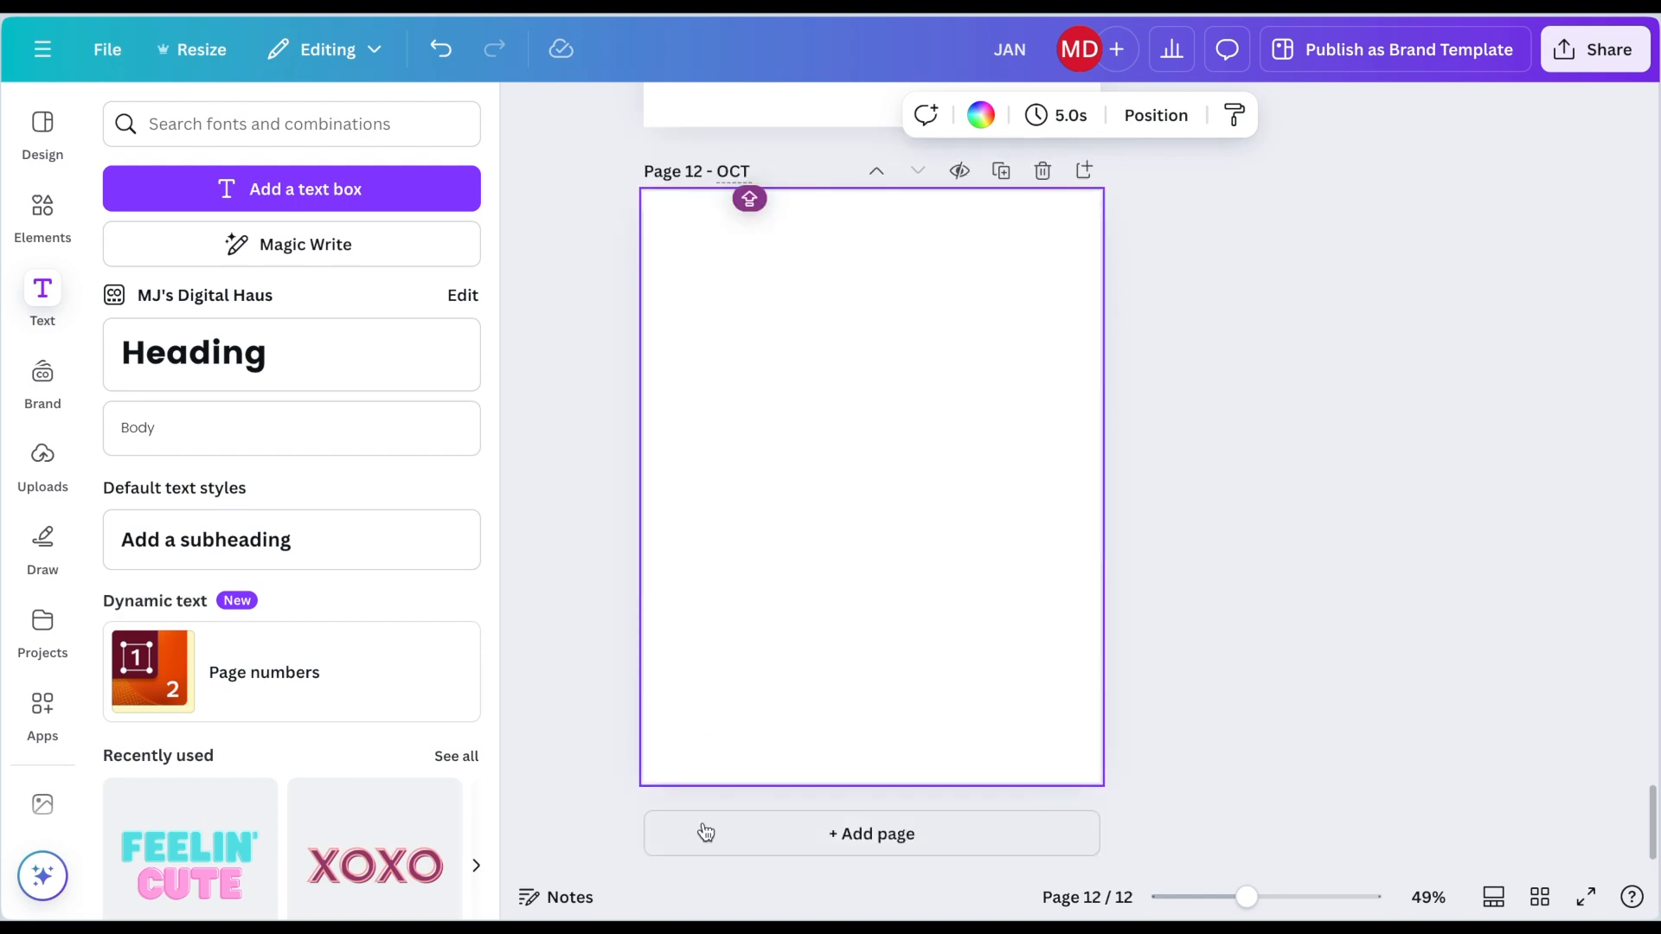
pyautogui.click(706, 832)
pyautogui.click(736, 182)
pyautogui.click(692, 834)
pyautogui.click(746, 178)
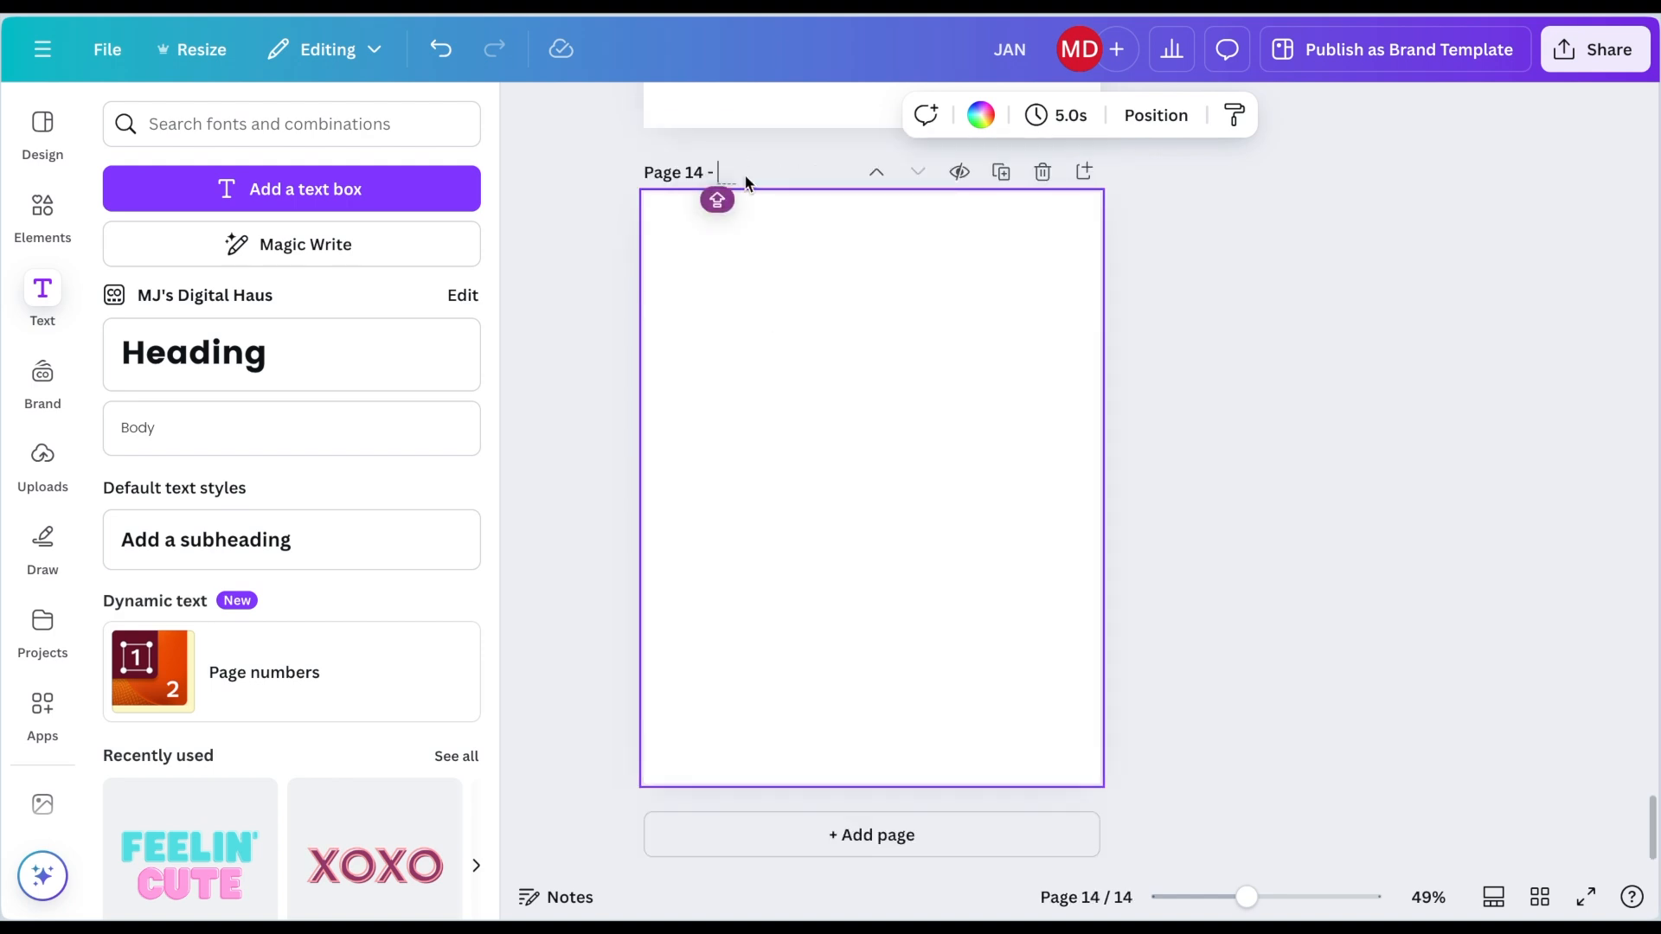
# Step: Open the TEMPLATE page and link the transparent box over its JAN tab to page 3 - JAN
pyautogui.click(1539, 897)
pyautogui.scroll(4, 649, 434)
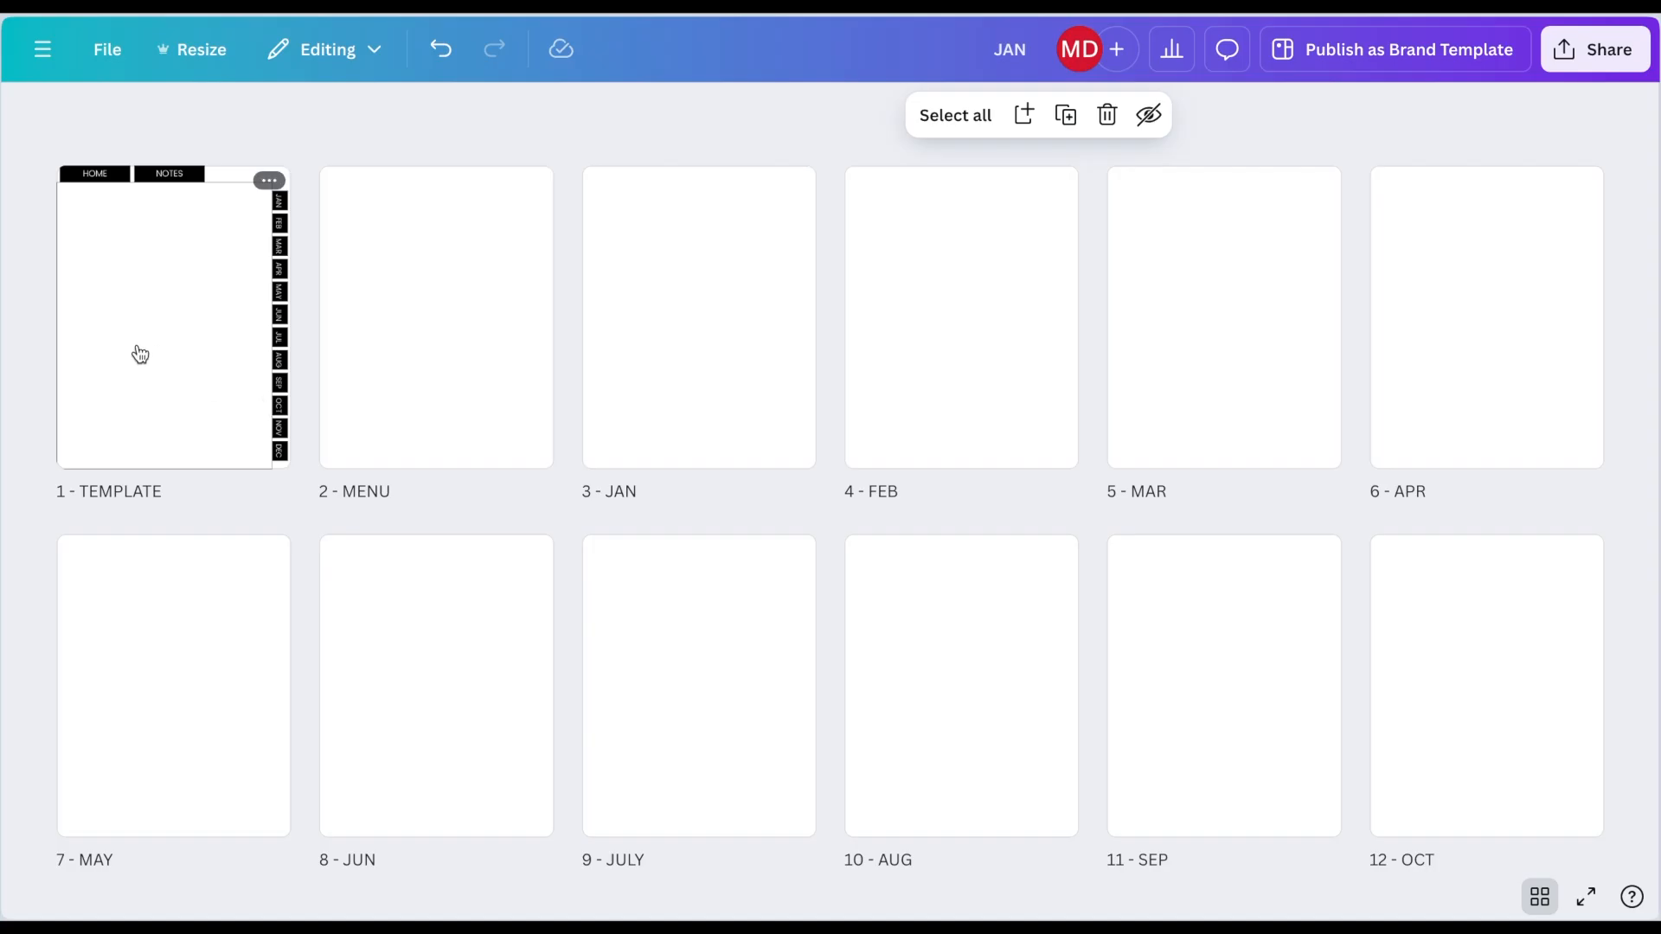
pyautogui.doubleClick(140, 355)
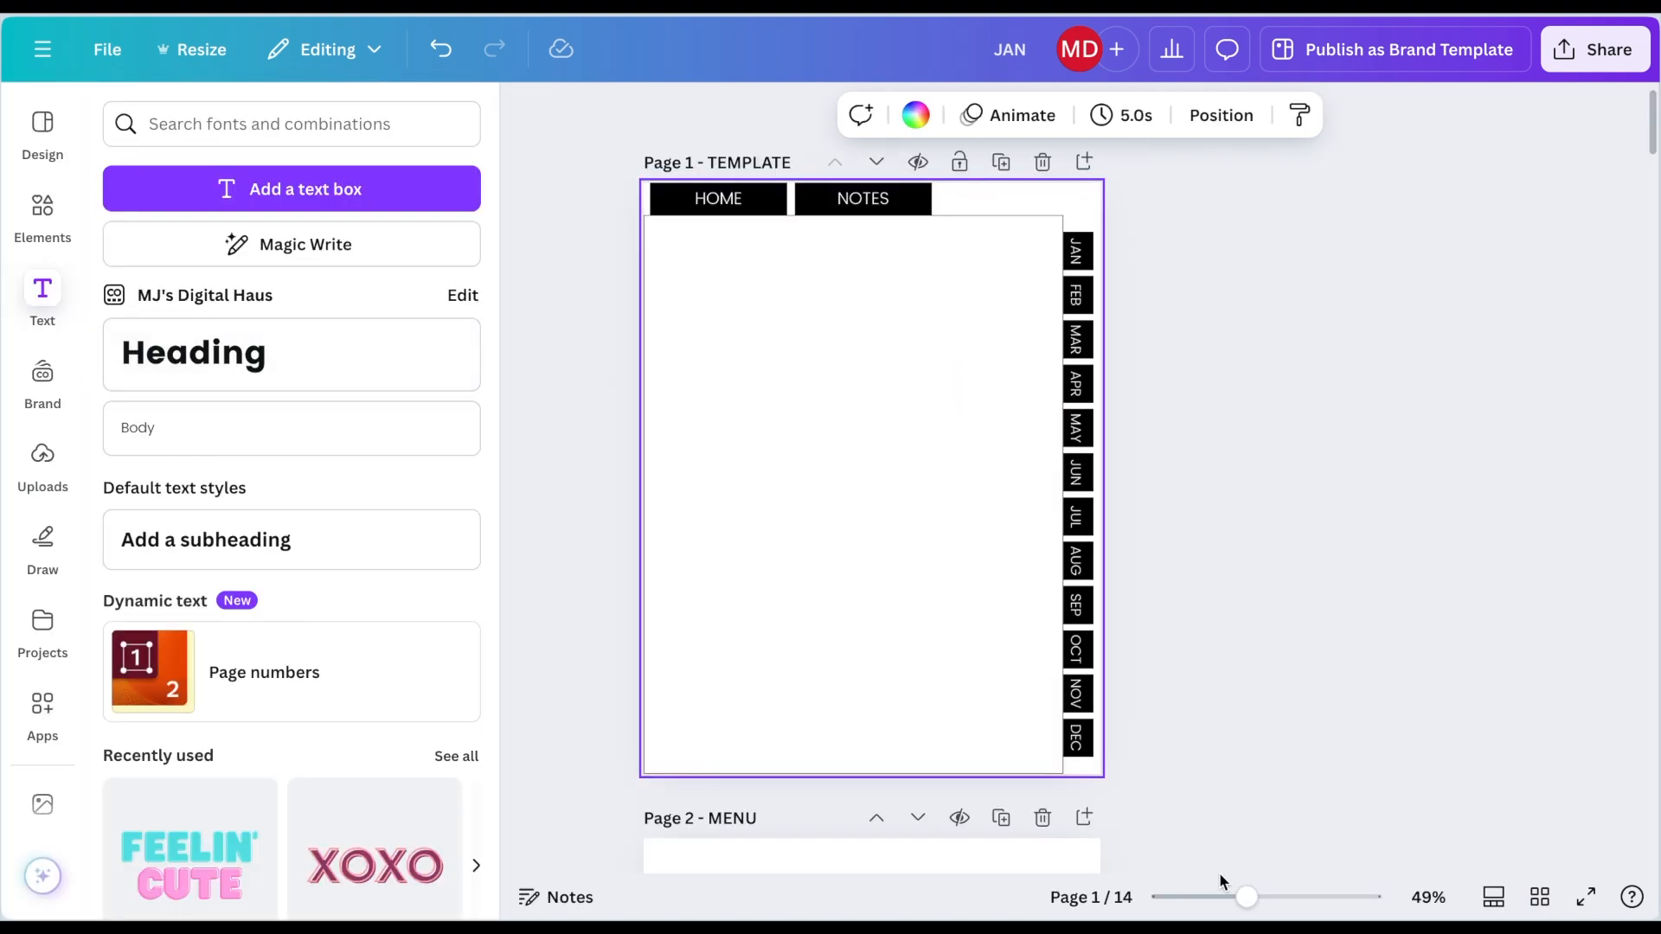
pyautogui.moveTo(1245, 900); pyautogui.dragTo(1274, 897)
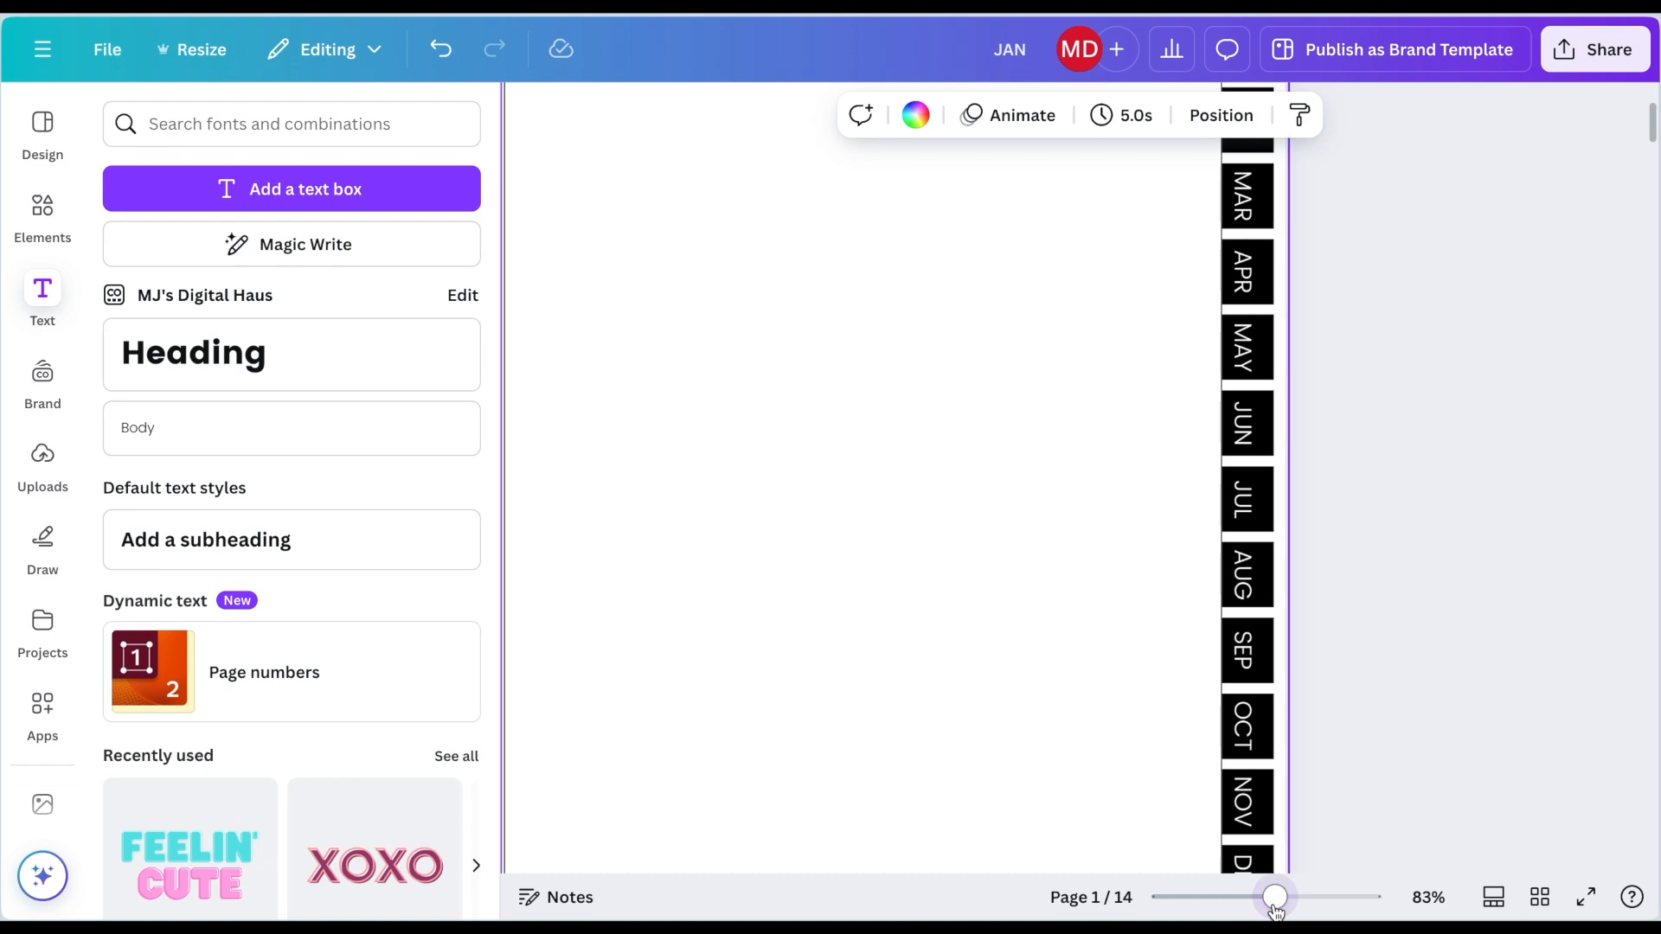
pyautogui.scroll(3, 1230, 598)
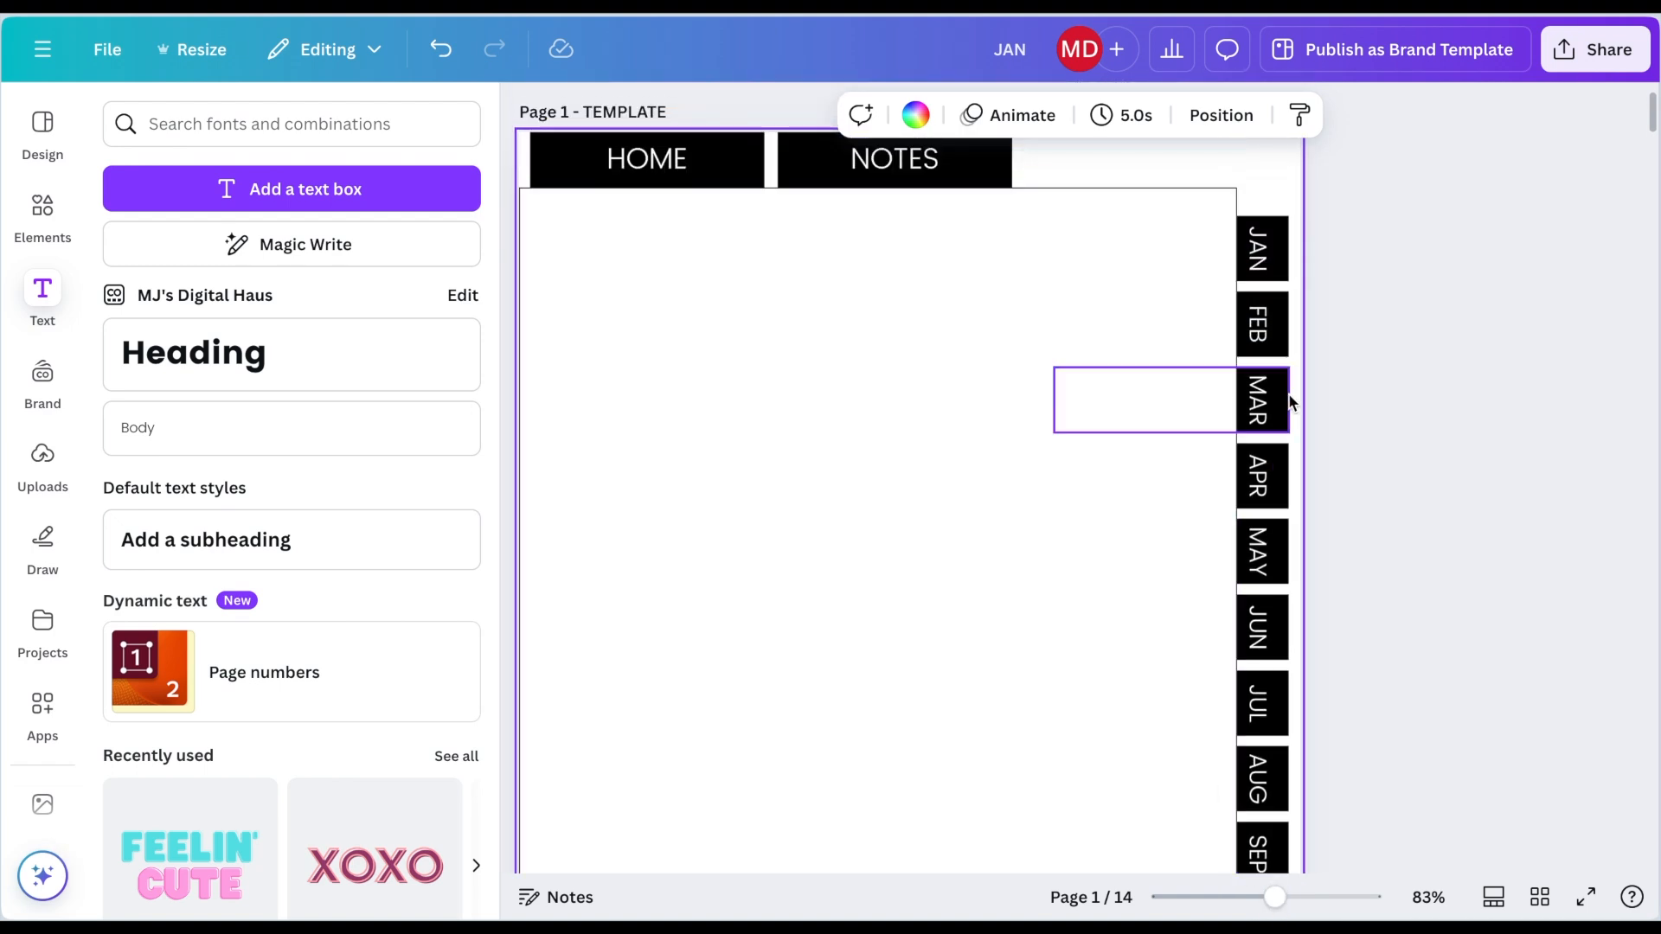
pyautogui.click(1280, 236)
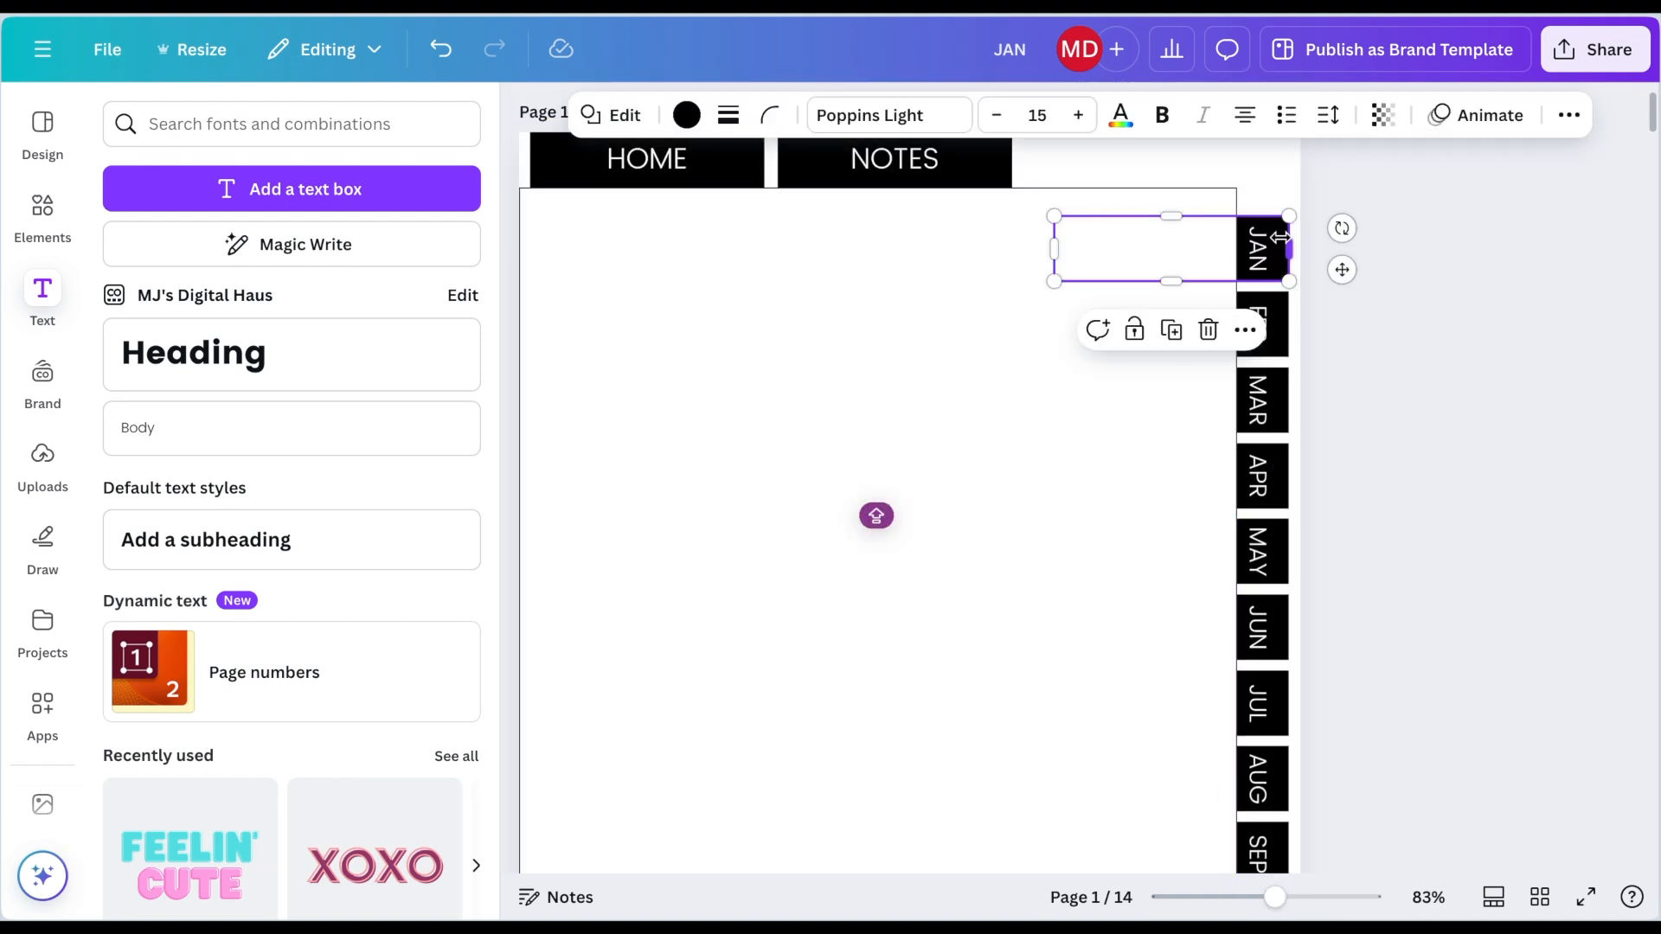
pyautogui.click(1246, 330)
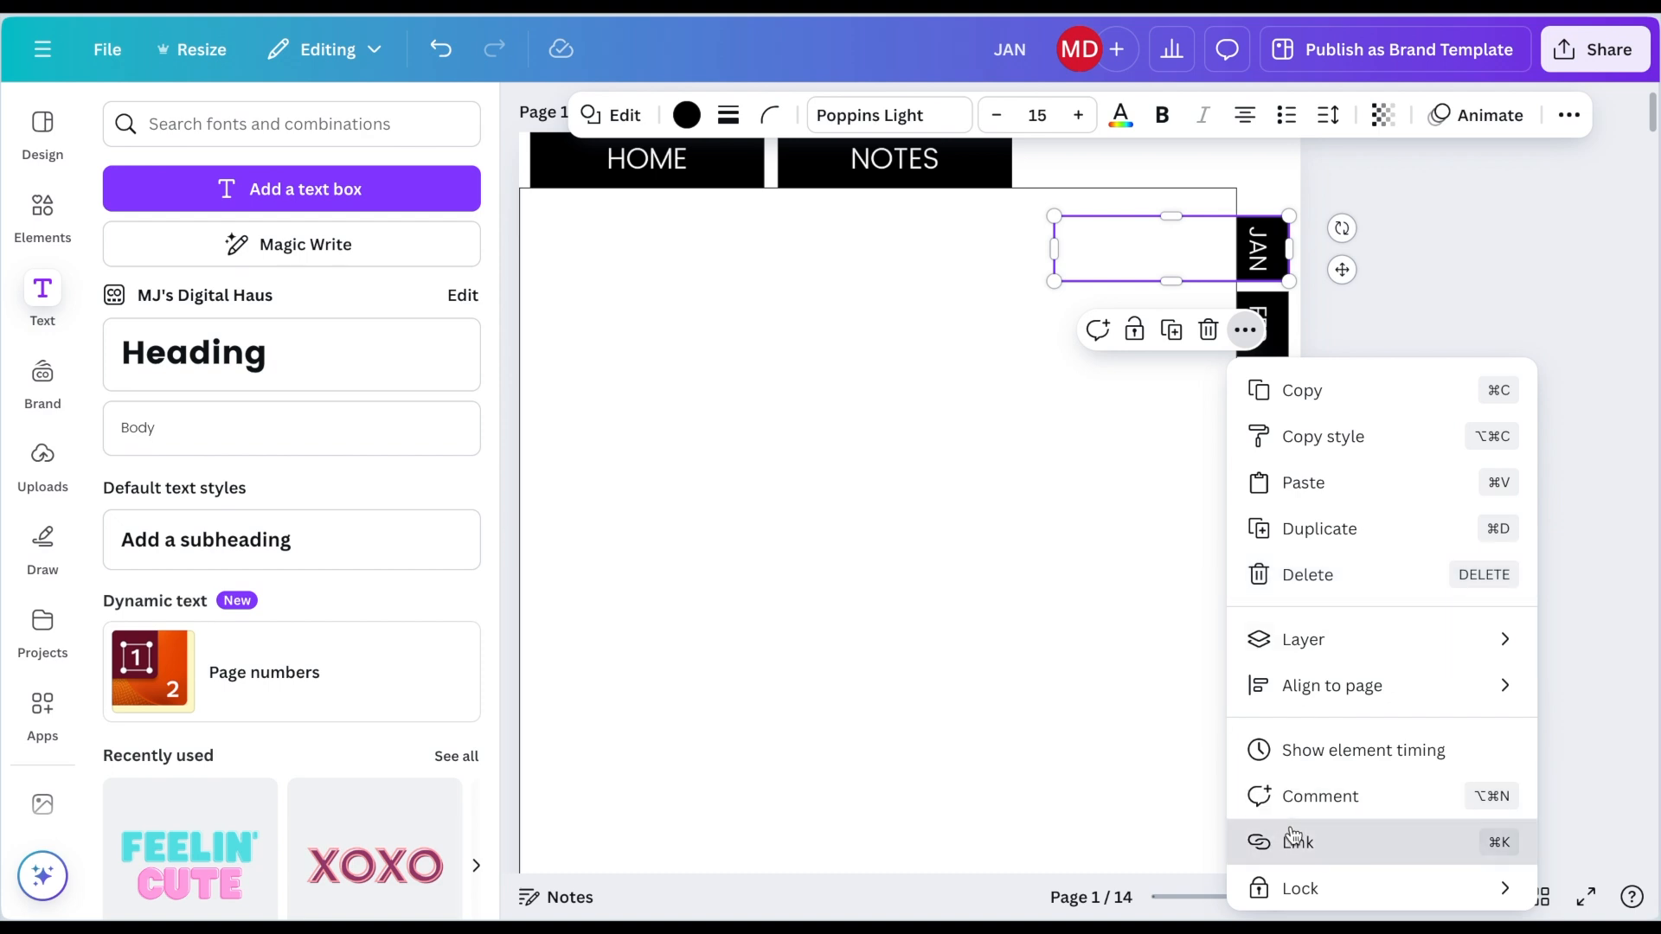
pyautogui.click(1248, 840)
pyautogui.scroll(-3, 1319, 648)
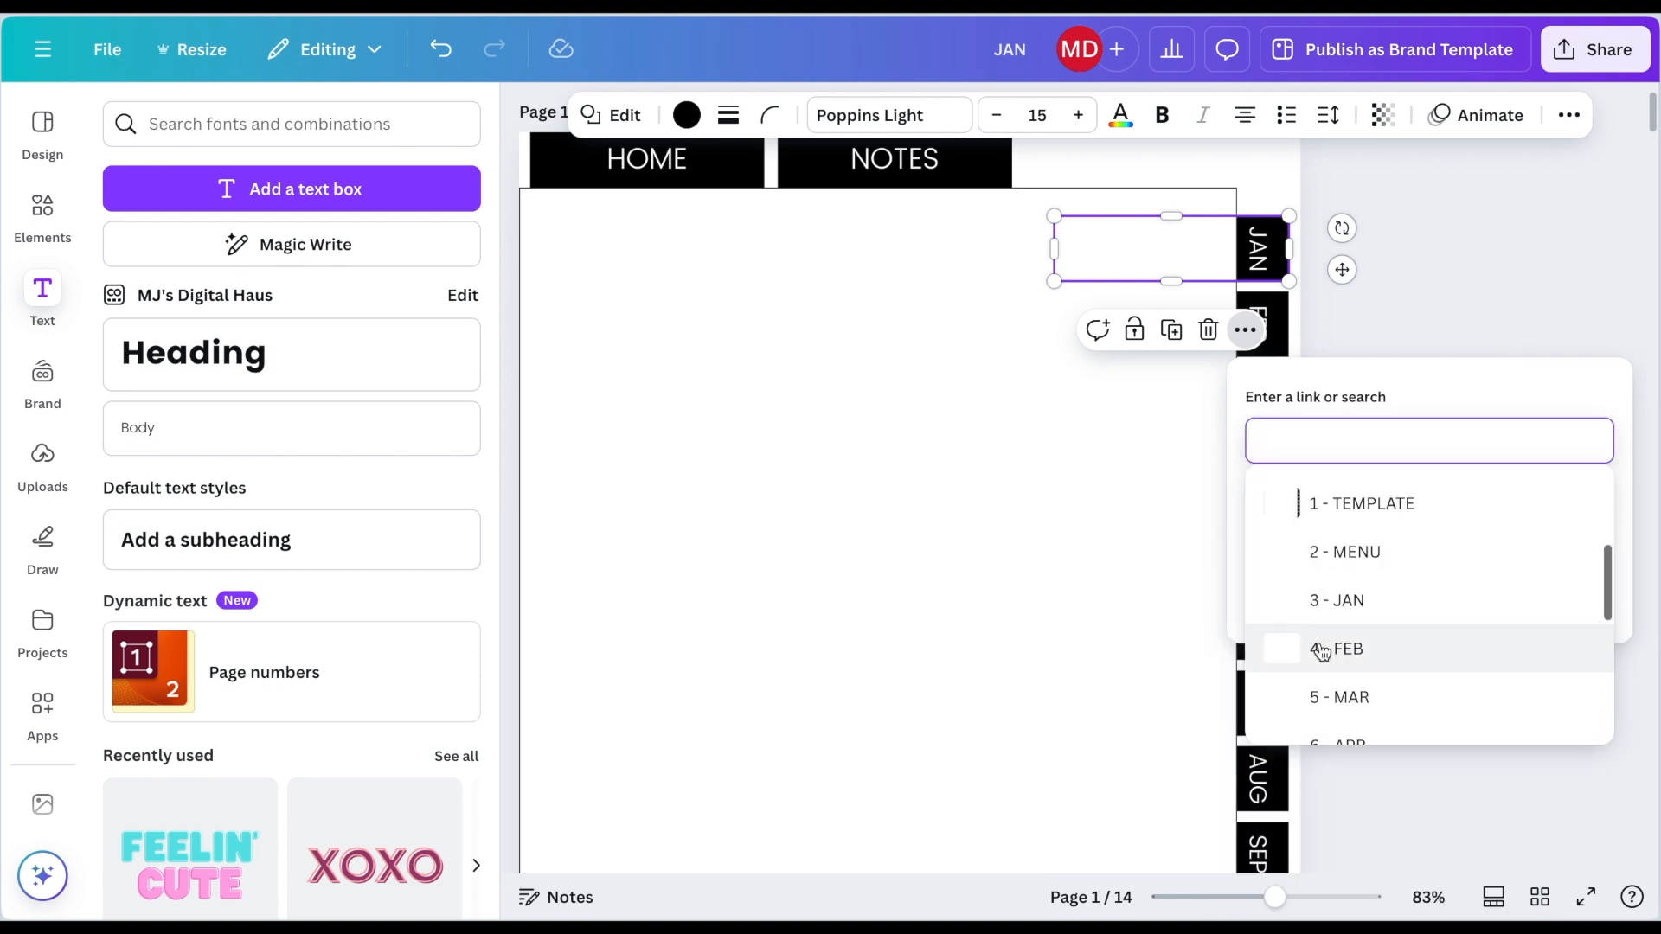
pyautogui.click(1323, 619)
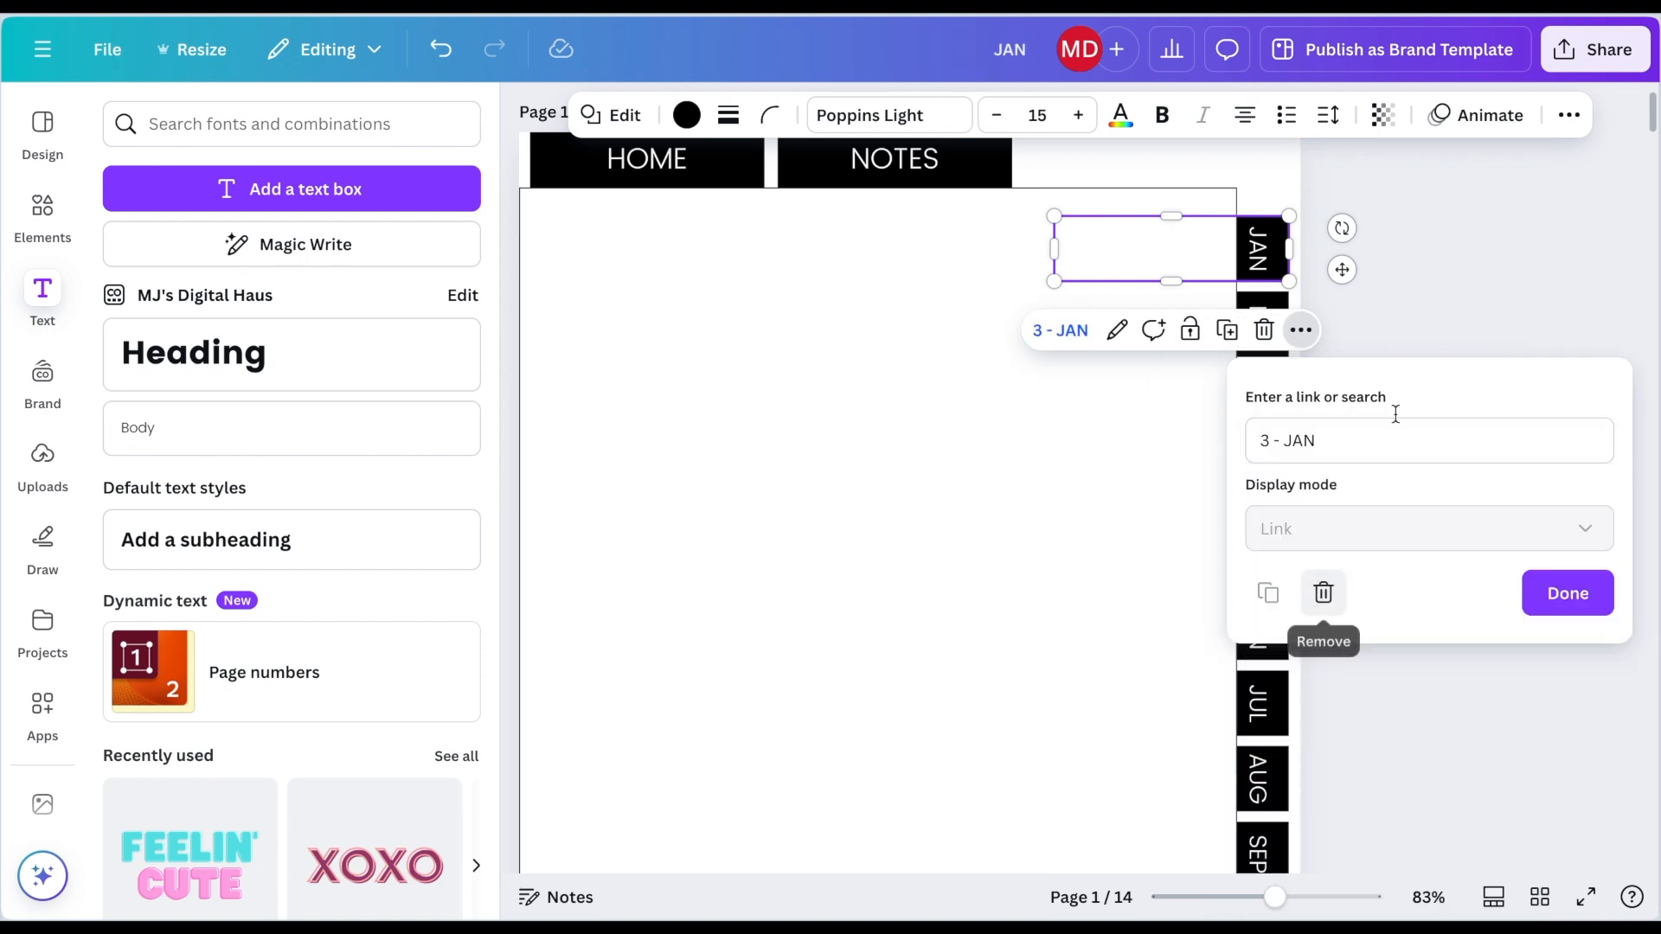
pyautogui.click(1554, 591)
# Step: Link the transparent box over the FEB tab to page 4 - FEB
pyautogui.click(1439, 392)
pyautogui.click(1284, 337)
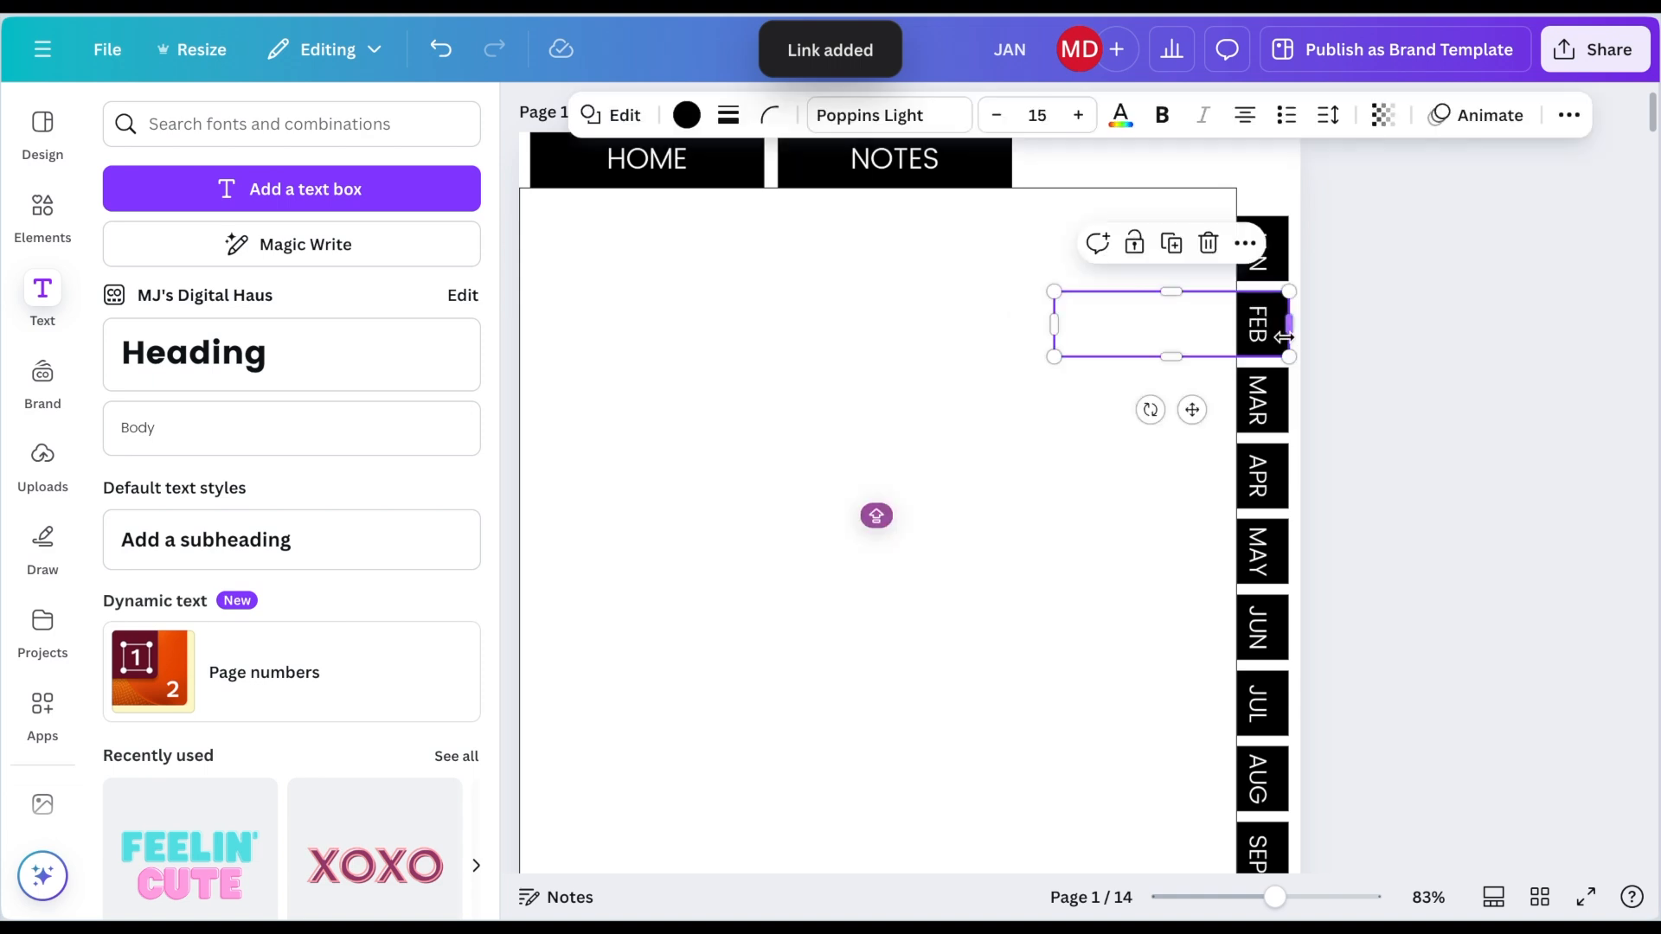
pyautogui.click(1249, 250)
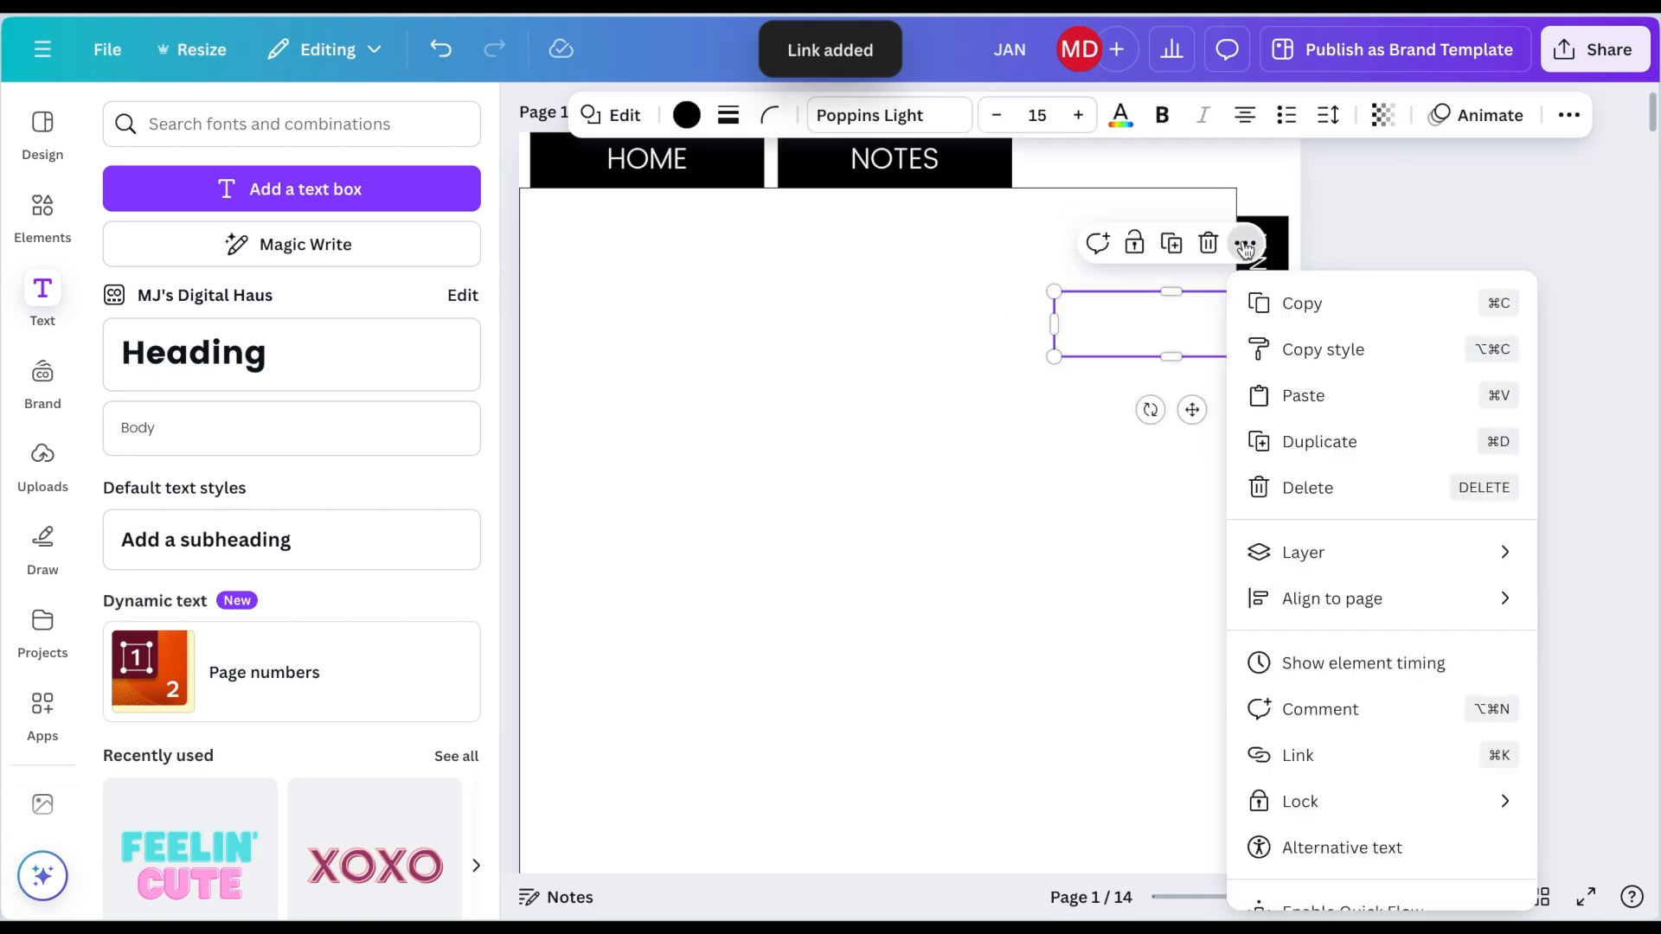
pyautogui.click(1320, 750)
pyautogui.scroll(-3, 1405, 618)
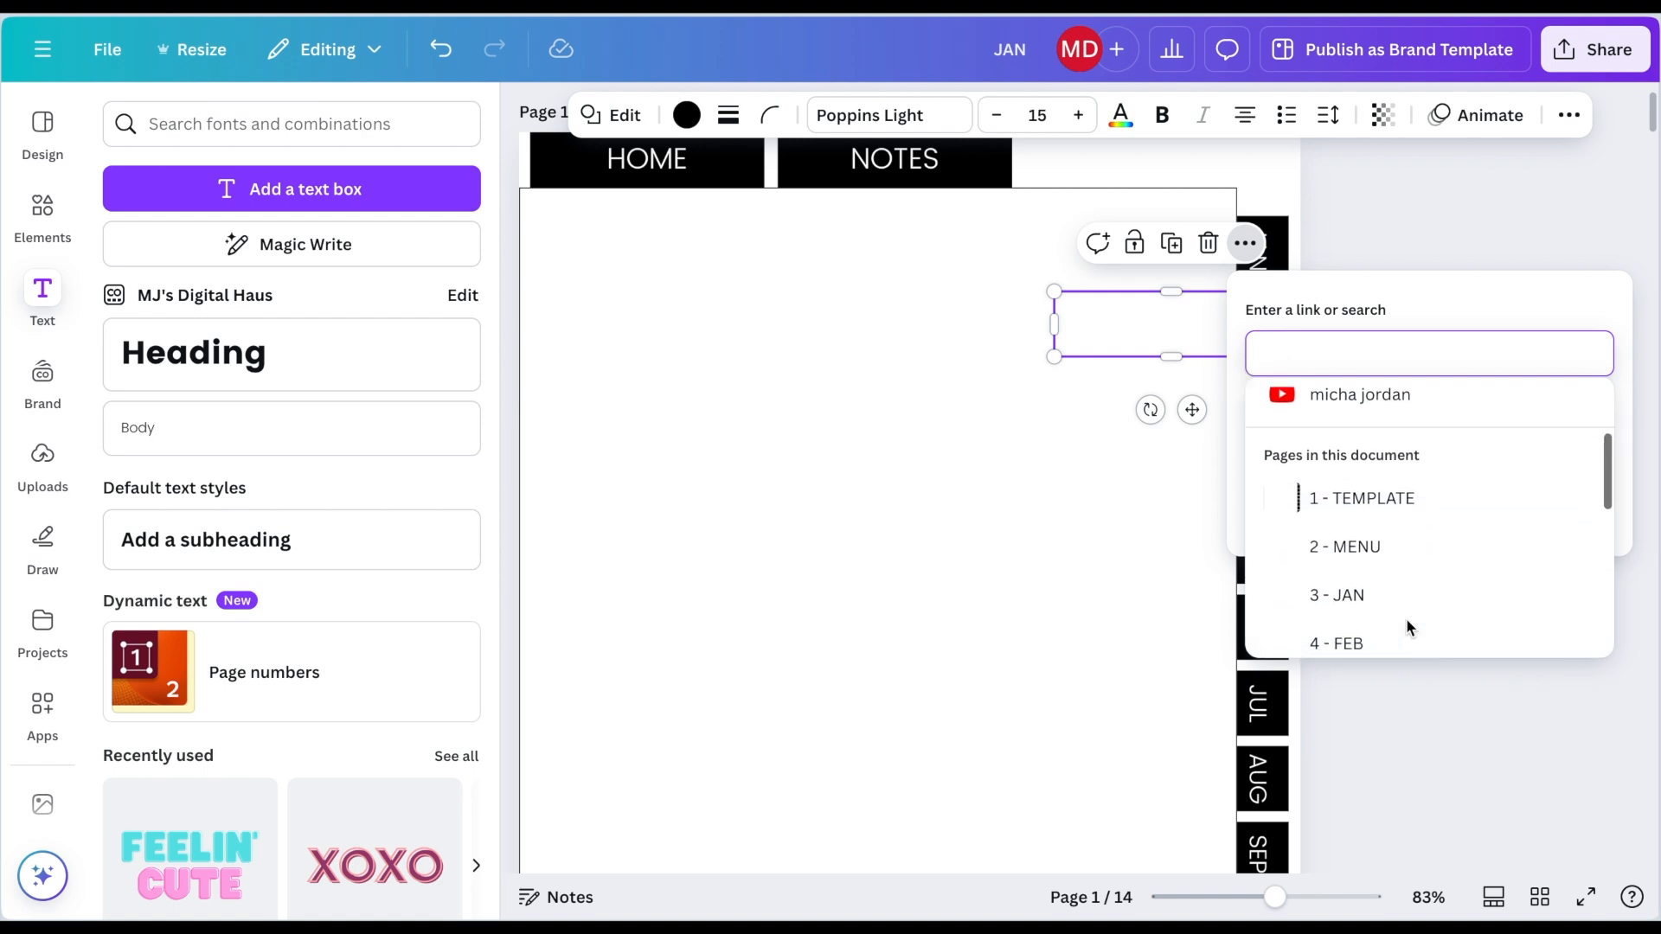
pyautogui.click(1406, 624)
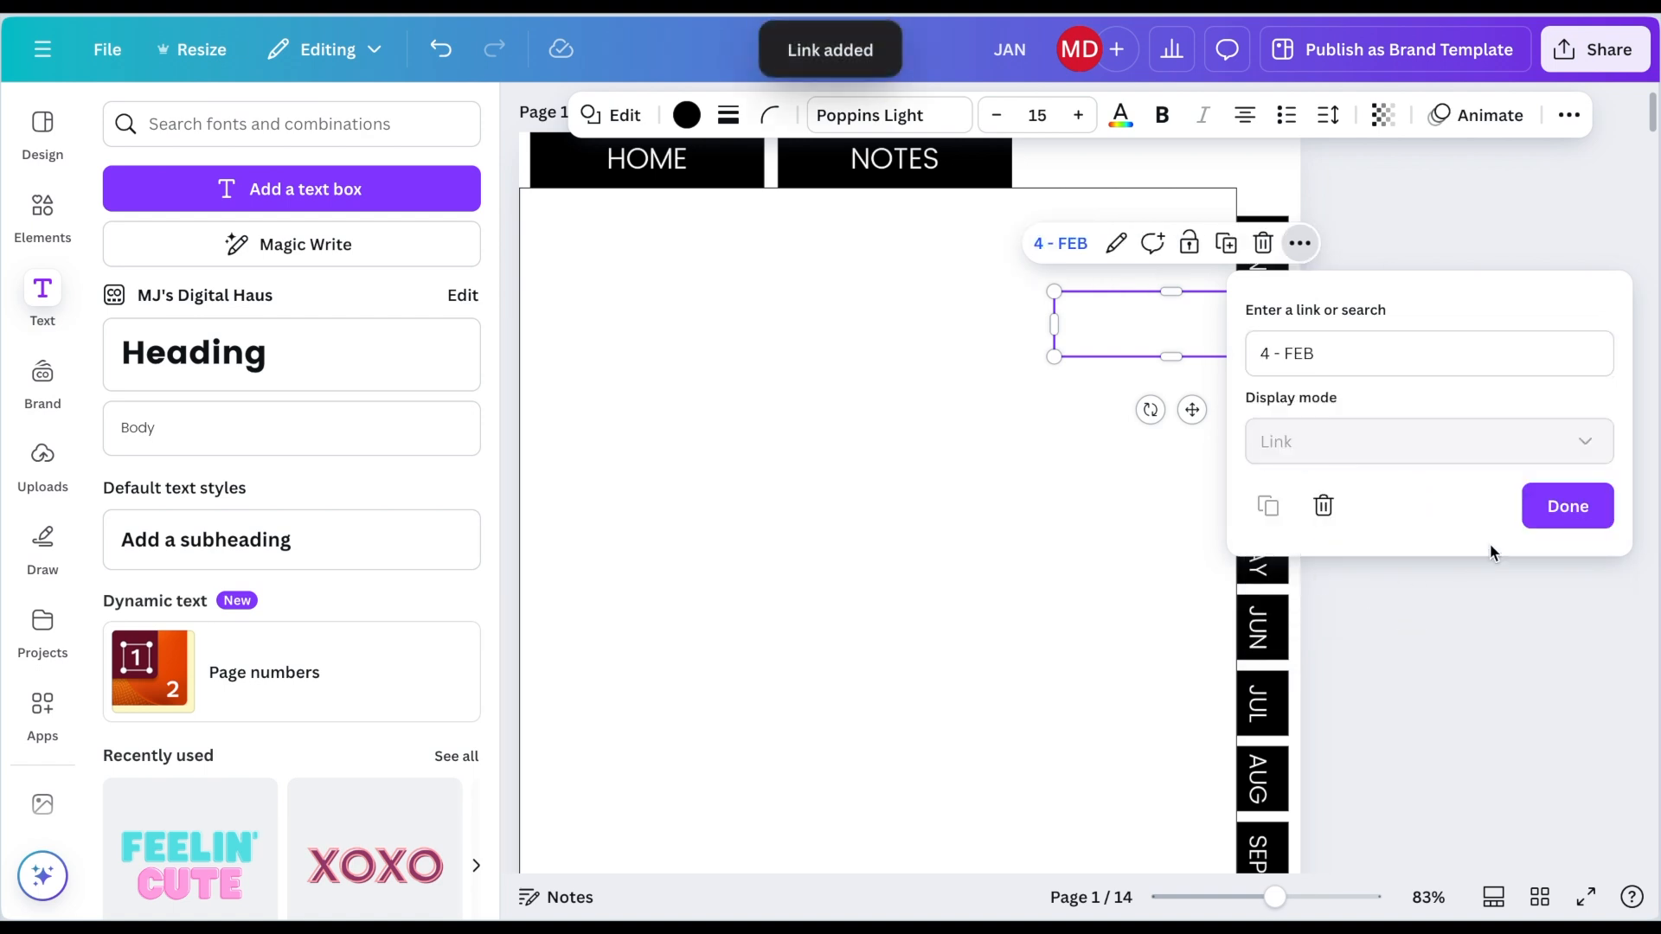
pyautogui.click(1554, 509)
# Step: Link the transparent box over the MAR tab to page 5 - MAR
pyautogui.click(1280, 424)
pyautogui.click(1245, 320)
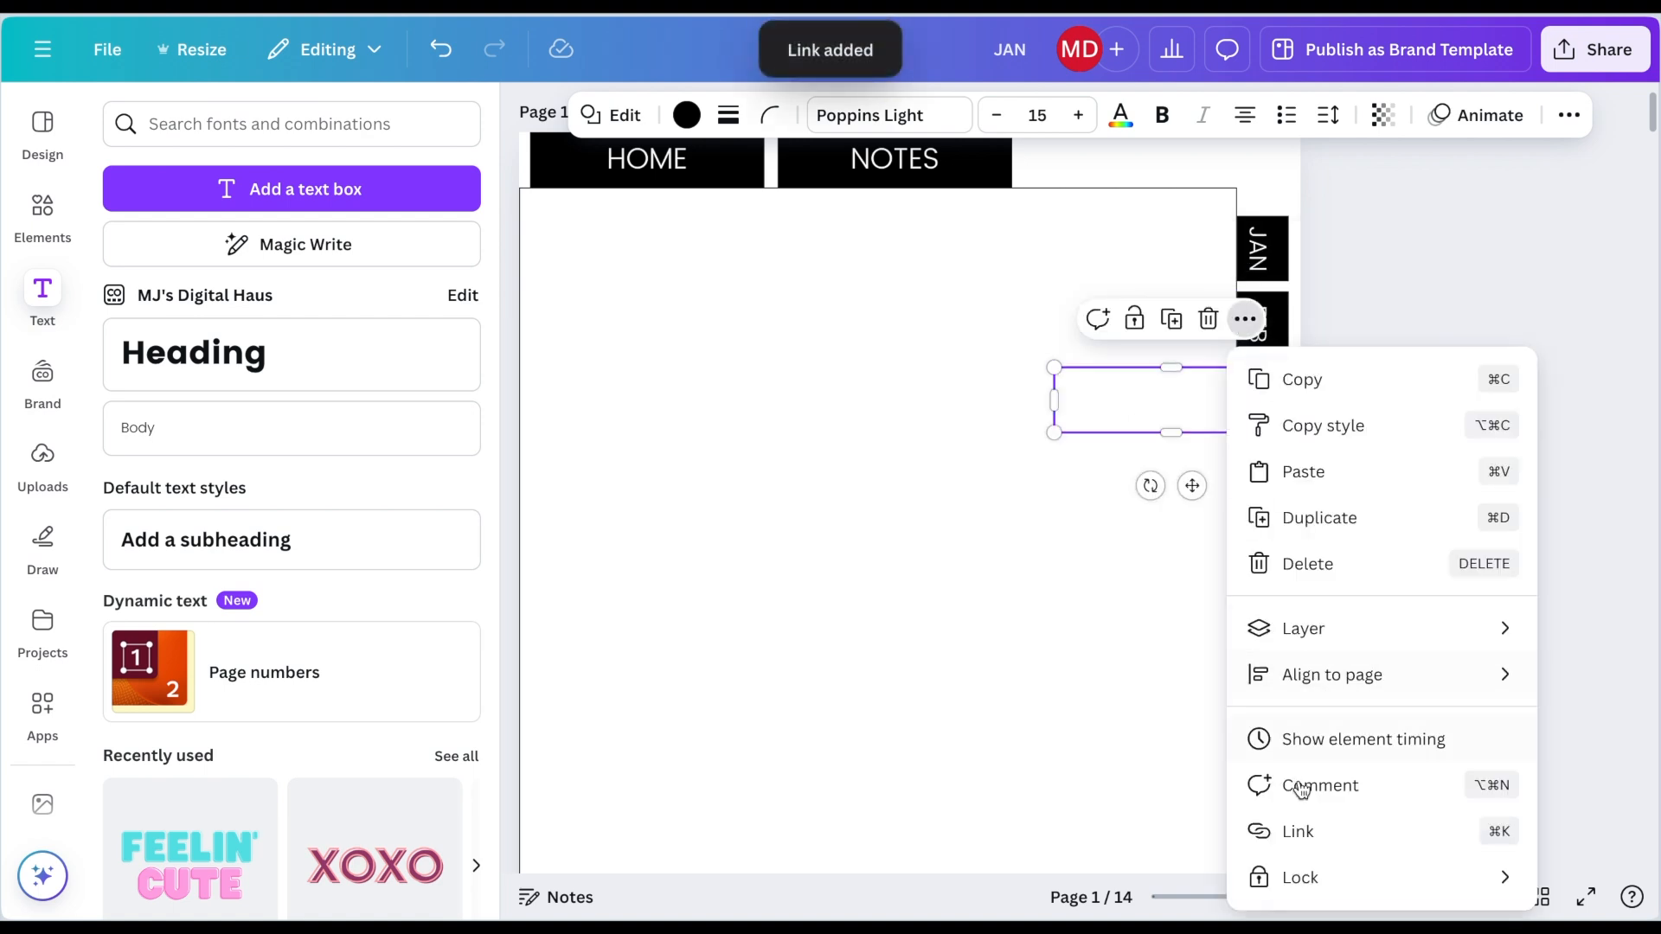
pyautogui.click(1302, 831)
pyautogui.scroll(-3, 1321, 645)
pyautogui.scroll(-1, 1332, 640)
pyautogui.click(1350, 634)
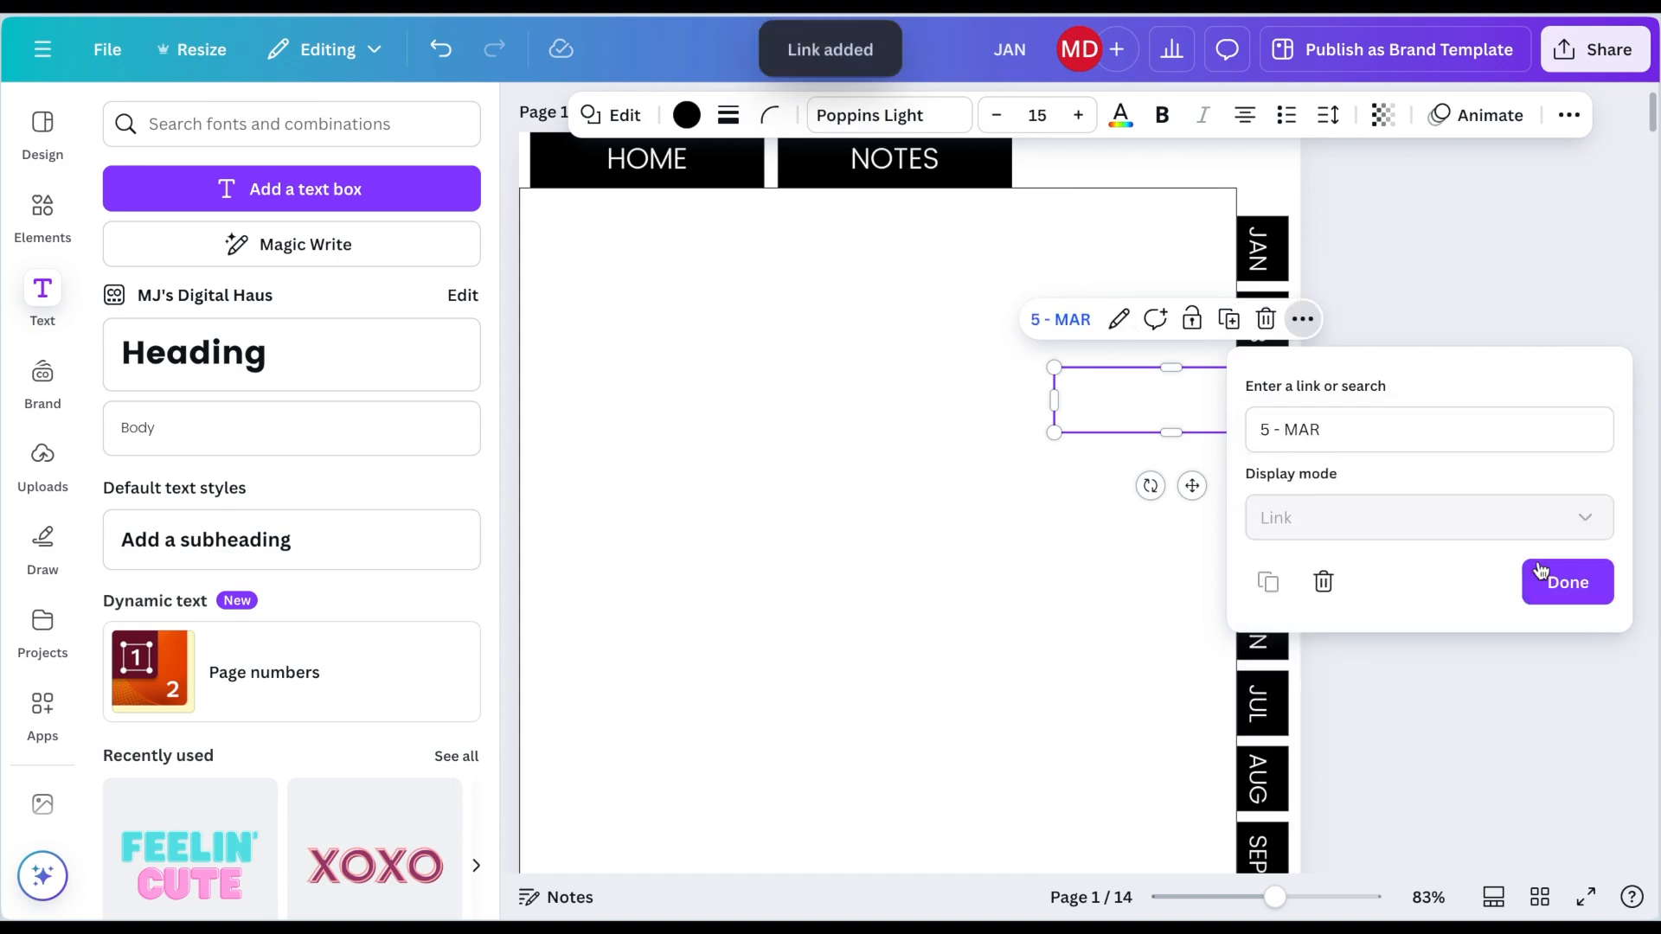
pyautogui.click(1568, 578)
# Step: Link the transparent box over the APR tab to page 6 - APR
pyautogui.click(1284, 480)
pyautogui.hotkey('ctrl', 'k')
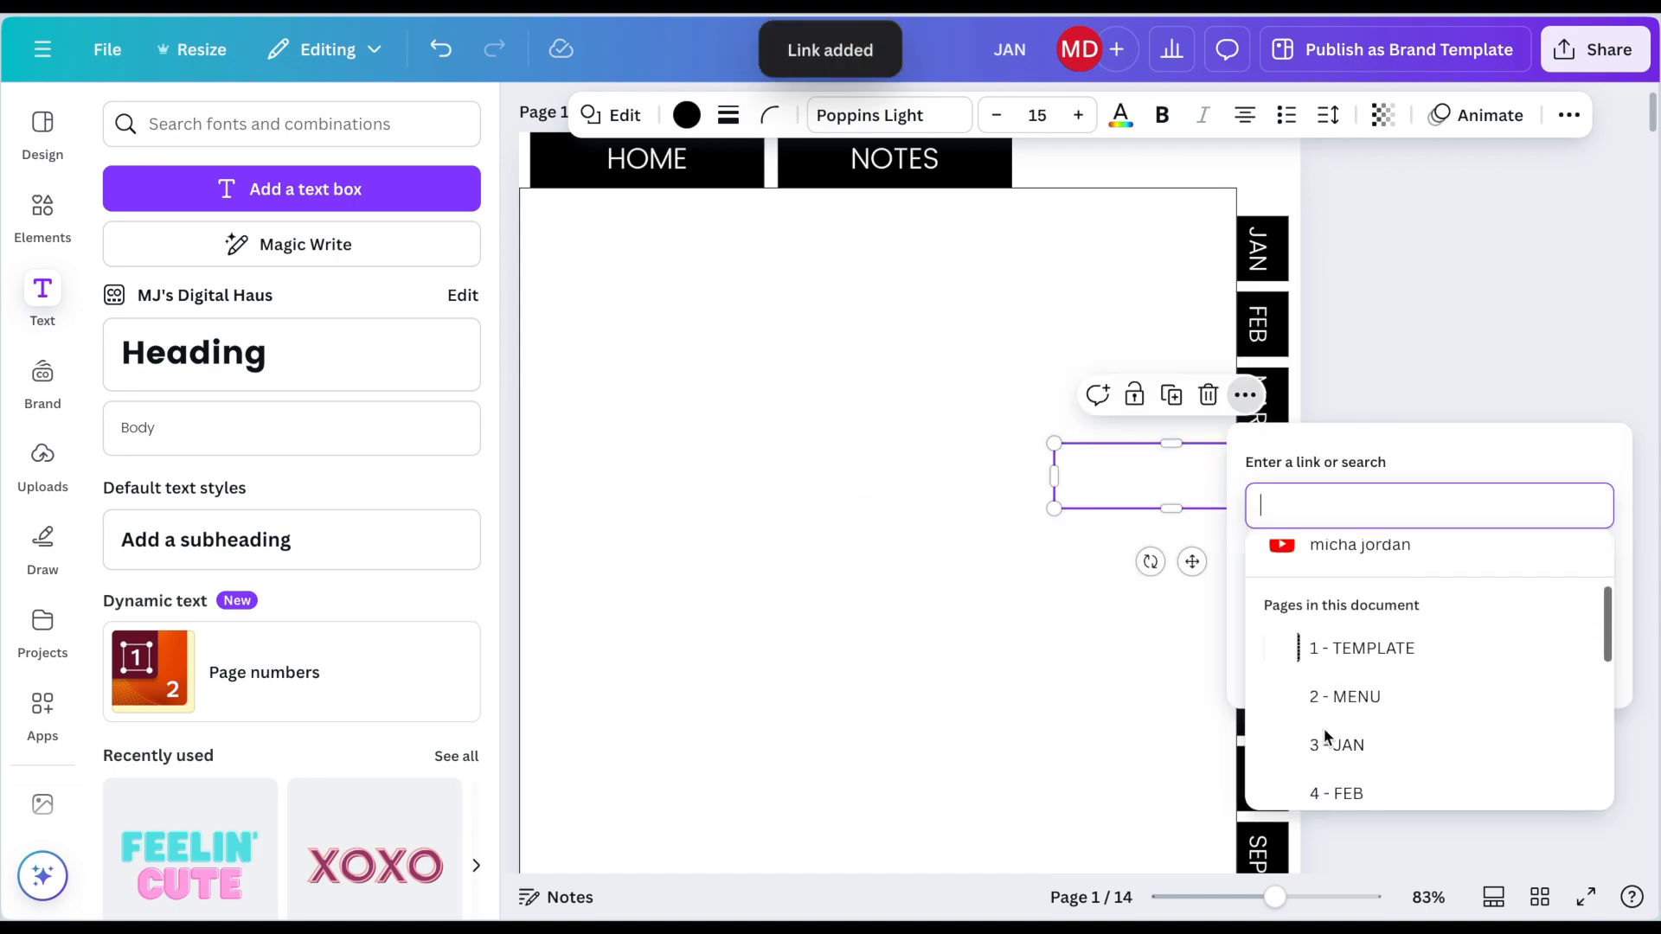
pyautogui.scroll(-2, 1323, 729)
pyautogui.click(1324, 718)
pyautogui.click(1524, 665)
# Step: Link the transparent box over the MAY tab to page 7 - MAY
pyautogui.click(1283, 558)
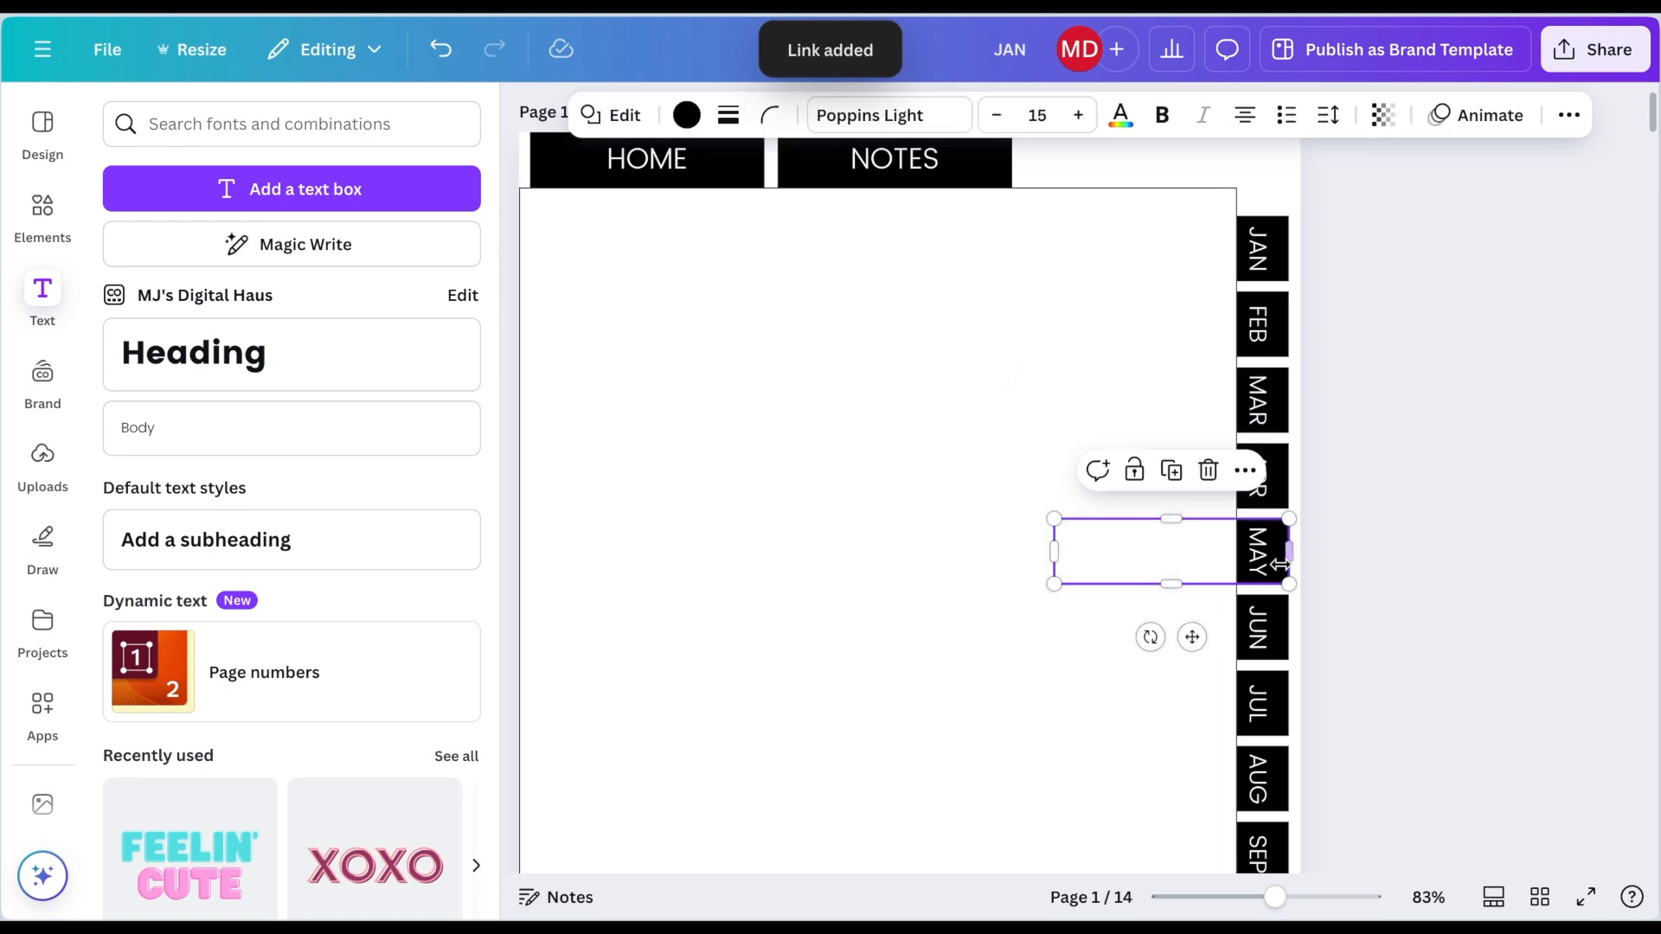
pyautogui.click(1245, 475)
pyautogui.scroll(-3, 1376, 389)
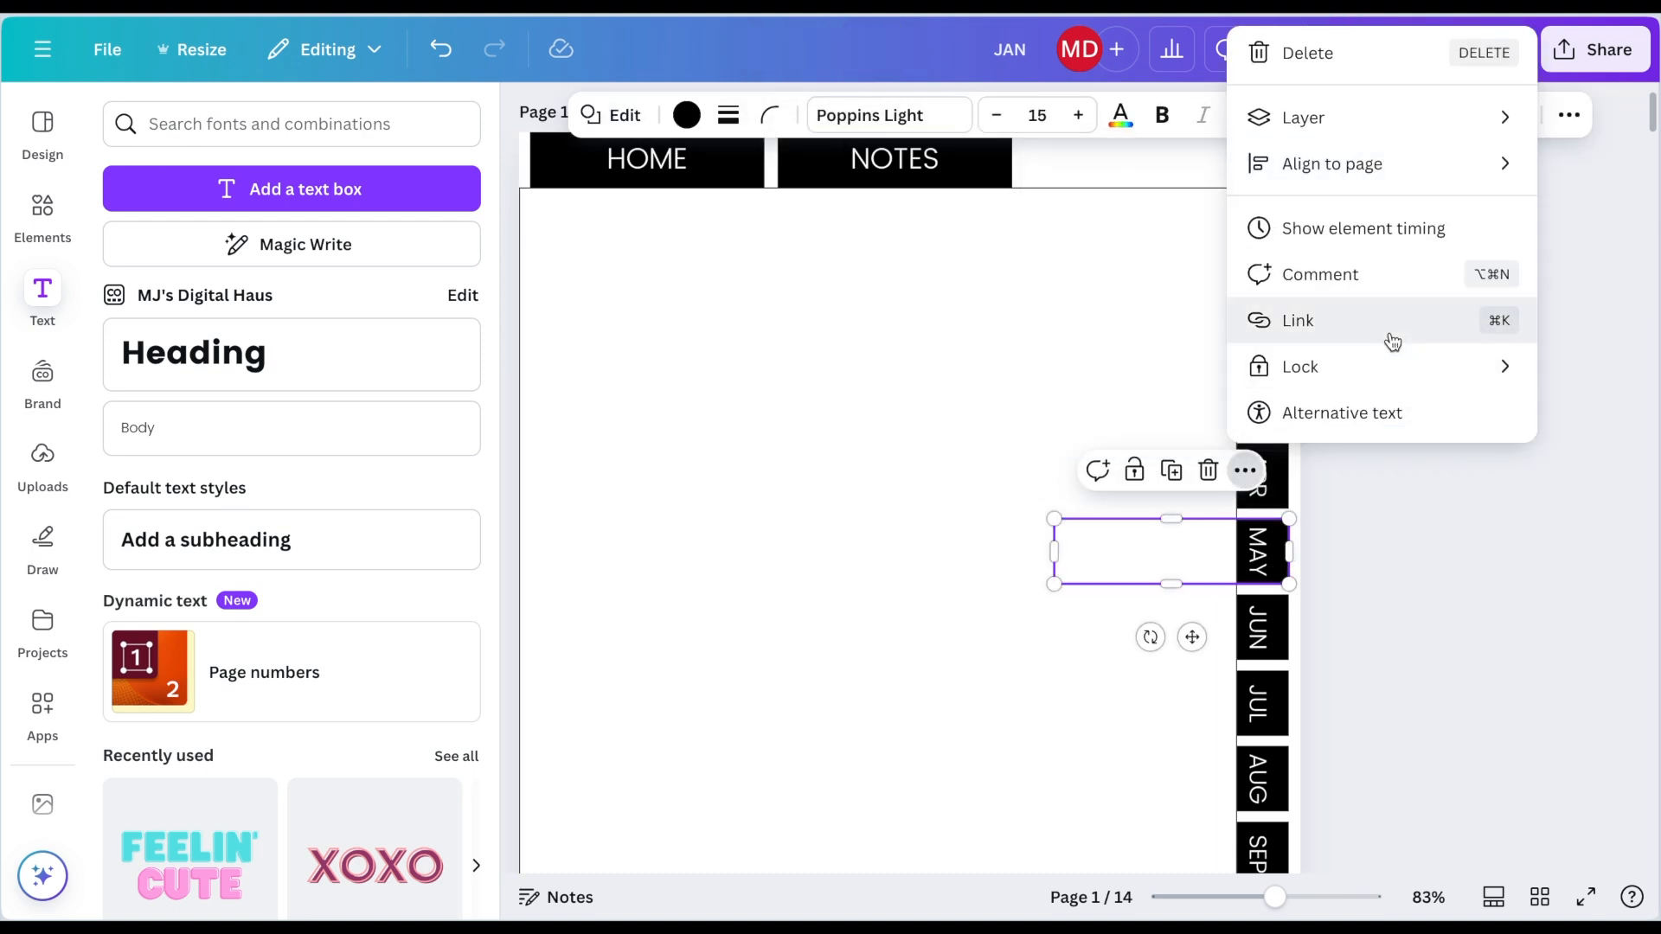
pyautogui.click(1387, 328)
pyautogui.scroll(-5, 1360, 437)
pyautogui.click(1357, 422)
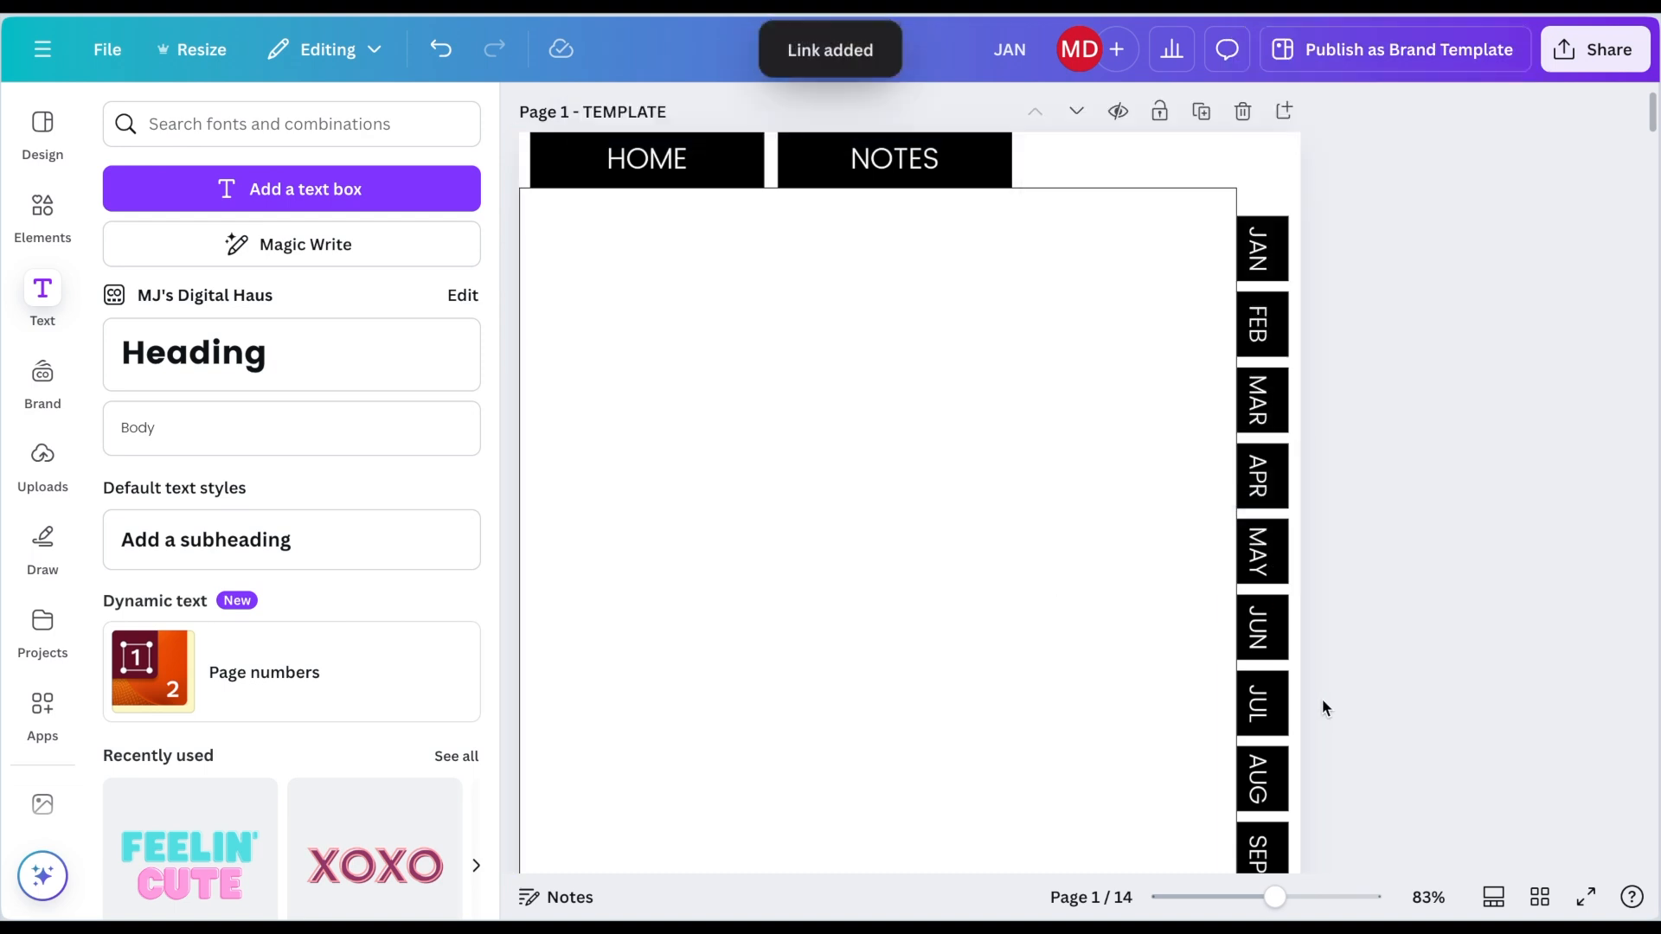
# Step: Link the transparent box over the JUN tab to page 8 - JUN
pyautogui.click(1276, 630)
pyautogui.click(1245, 546)
pyautogui.click(1298, 508)
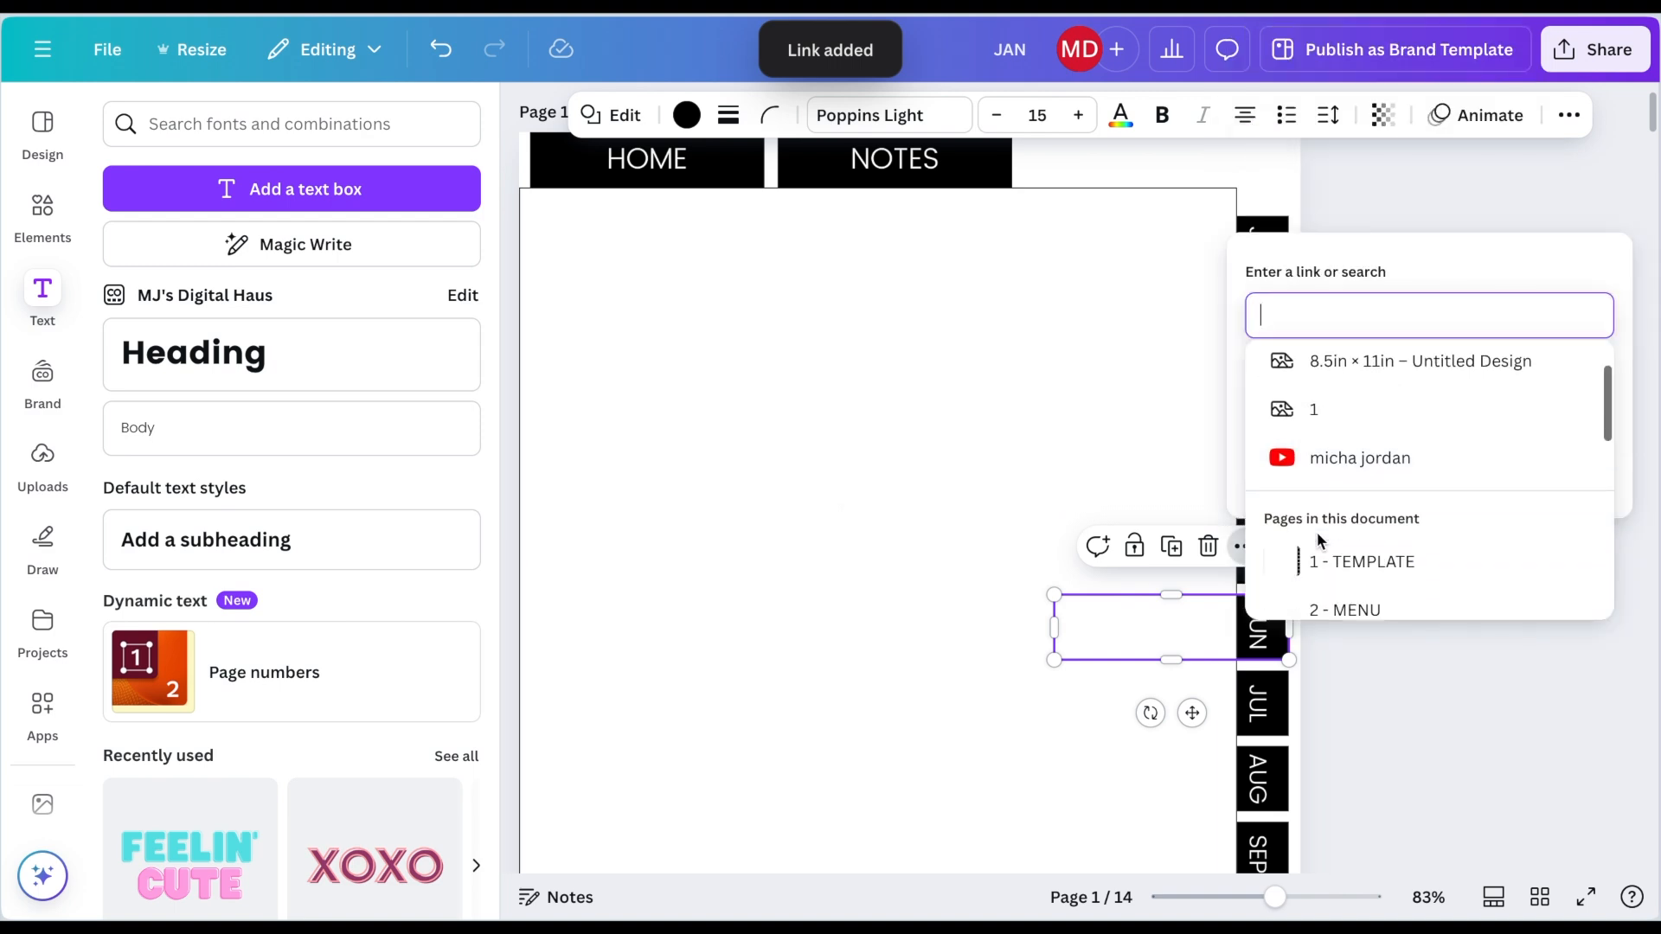
pyautogui.scroll(-5, 1317, 537)
pyautogui.click(1319, 549)
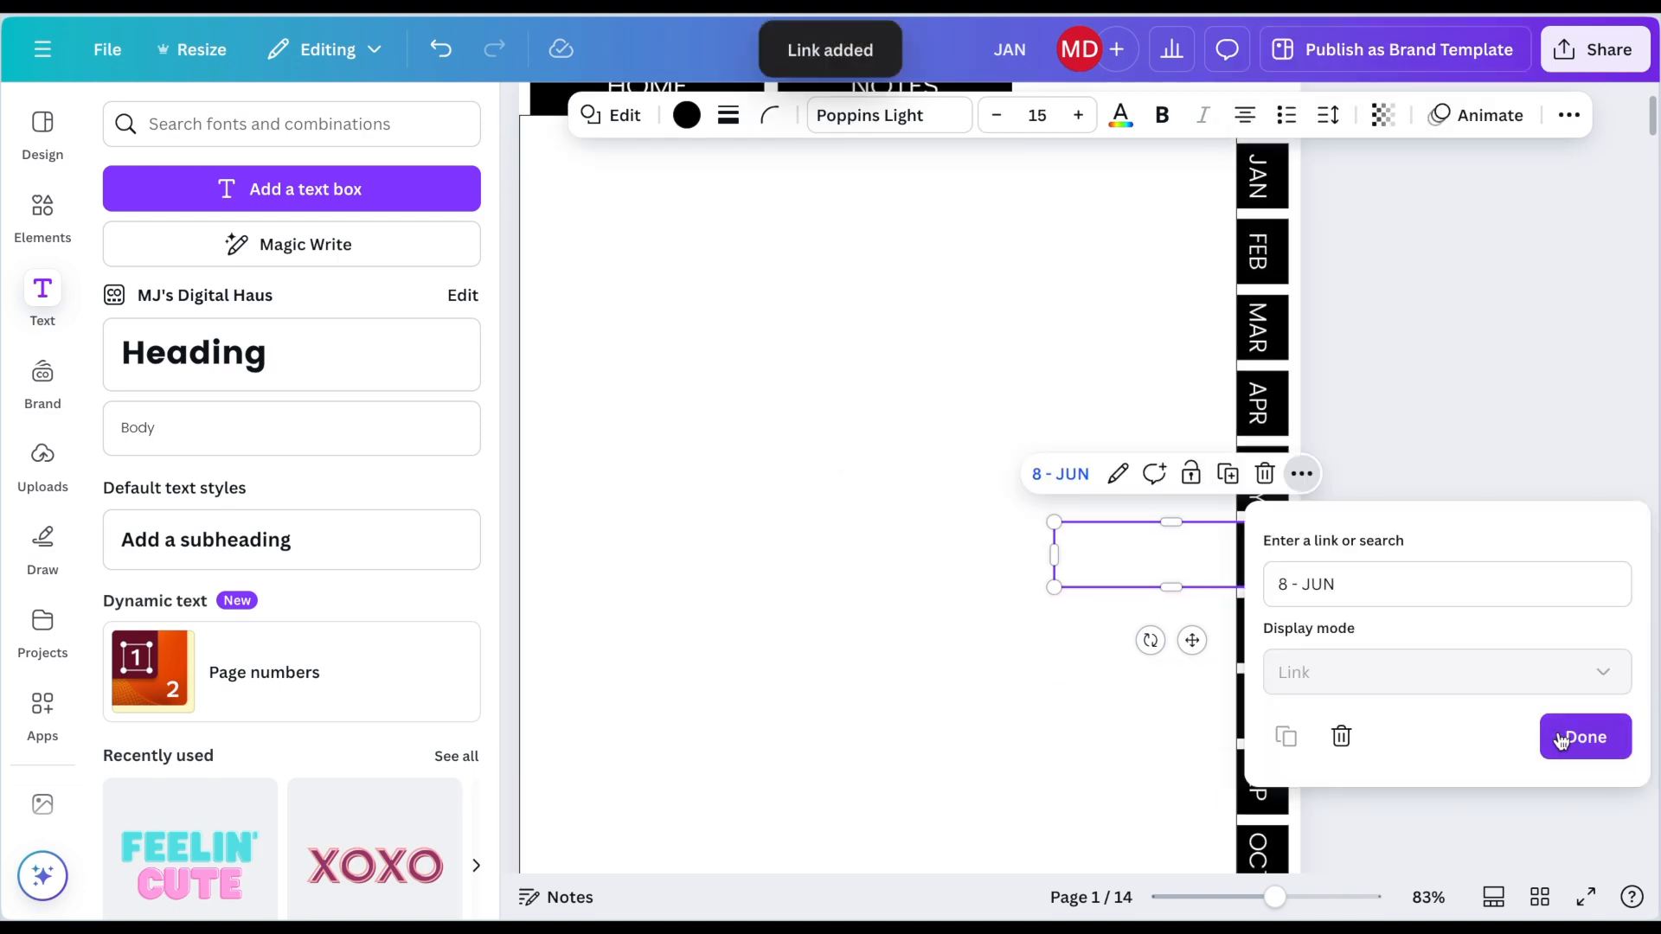
# Step: Link the transparent box over the JUL tab to page 9 - JULY
pyautogui.click(1287, 636)
pyautogui.click(1246, 548)
pyautogui.click(1298, 507)
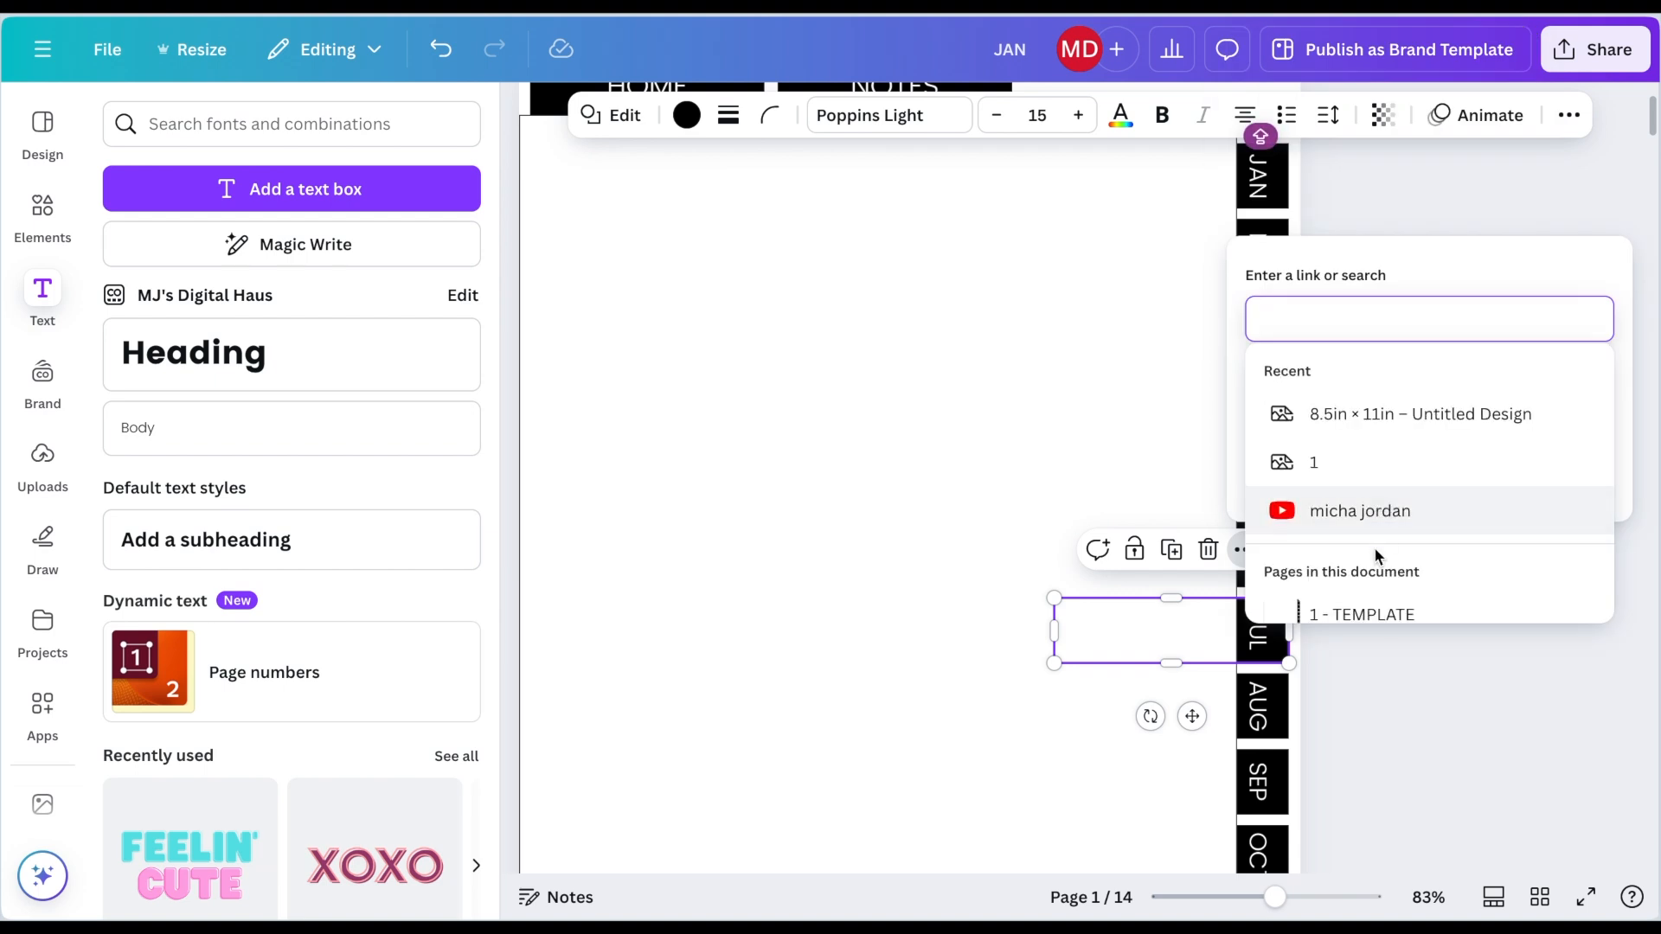
pyautogui.scroll(-3, 1373, 554)
pyautogui.scroll(-3, 1374, 558)
pyautogui.click(1372, 556)
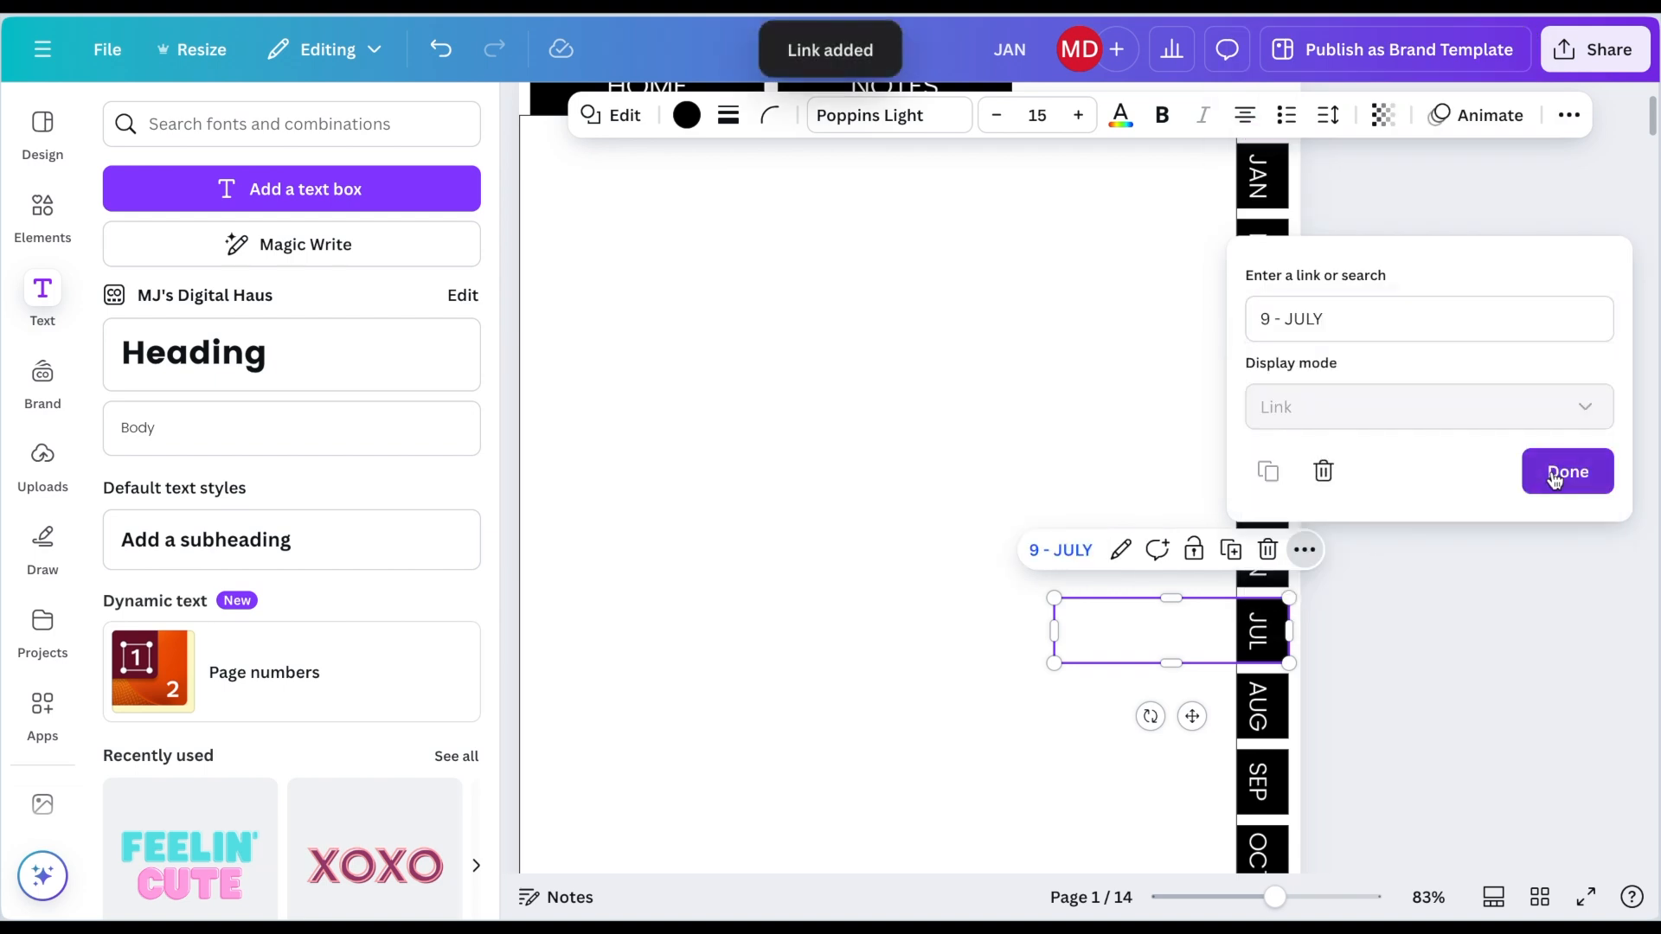
pyautogui.click(1554, 472)
# Step: Link the transparent box over the AUG tab to page 10 - AUG
pyautogui.click(1287, 705)
pyautogui.click(1244, 625)
pyautogui.click(1347, 510)
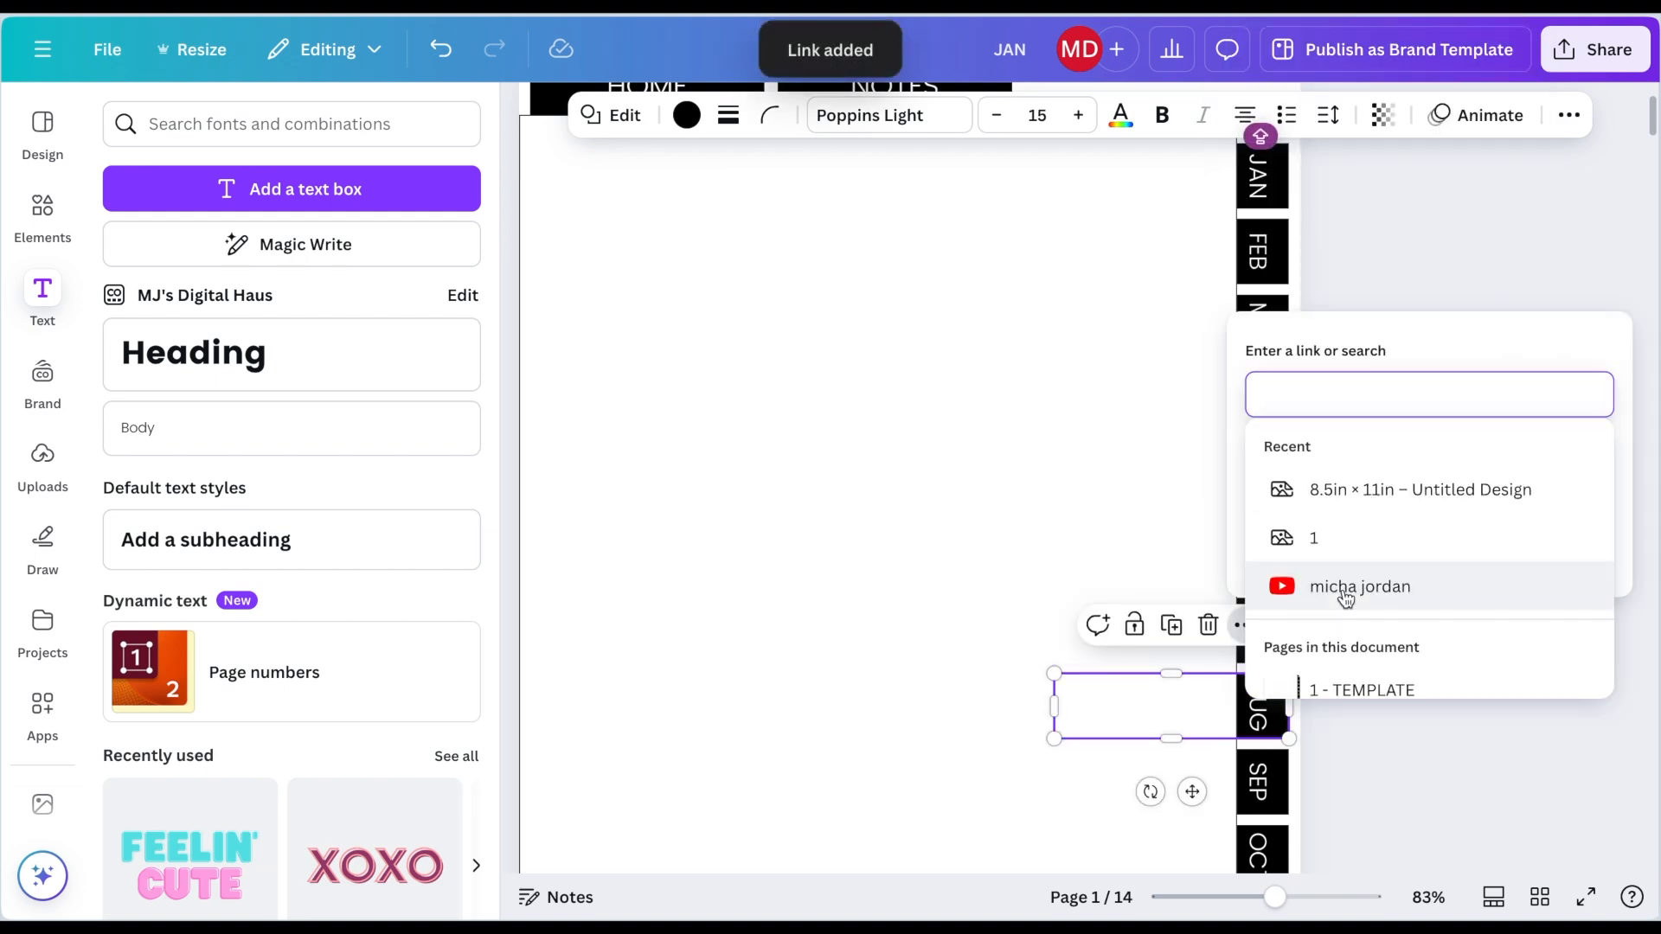
pyautogui.scroll(-3, 1345, 597)
pyautogui.scroll(-2, 1345, 597)
pyautogui.click(1343, 631)
pyautogui.click(1562, 547)
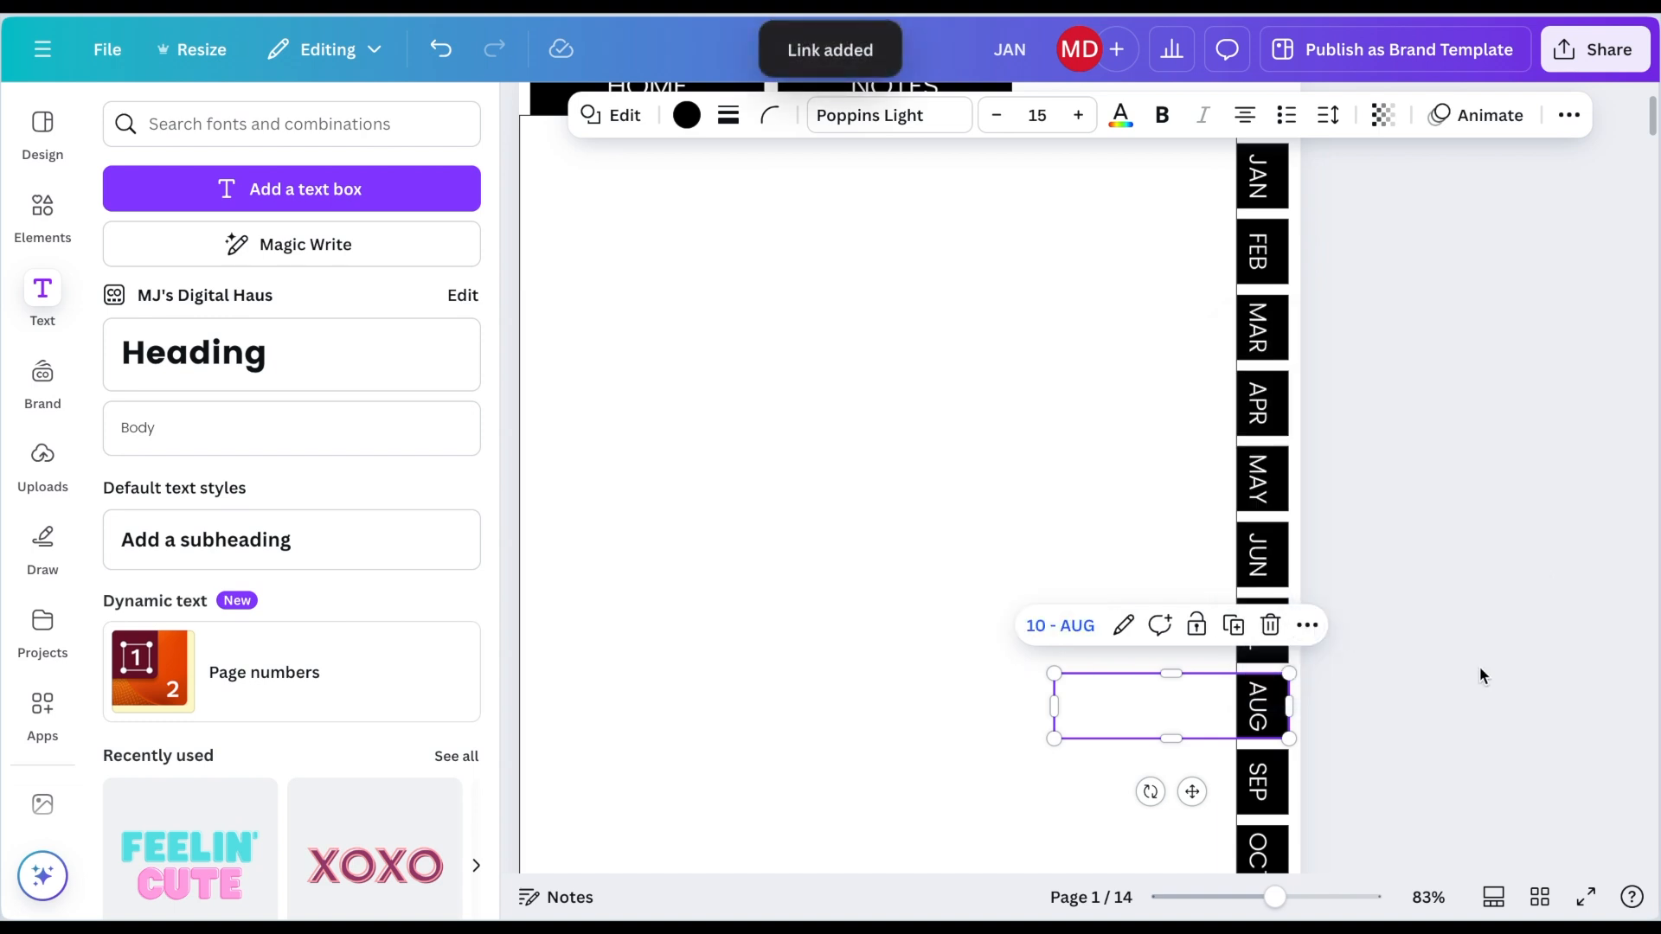
# Step: Link the transparent box over the SEP tab to page 11 - SEP
pyautogui.scroll(-2, 1479, 667)
pyautogui.click(1276, 636)
pyautogui.click(1242, 538)
pyautogui.scroll(-1, 1420, 468)
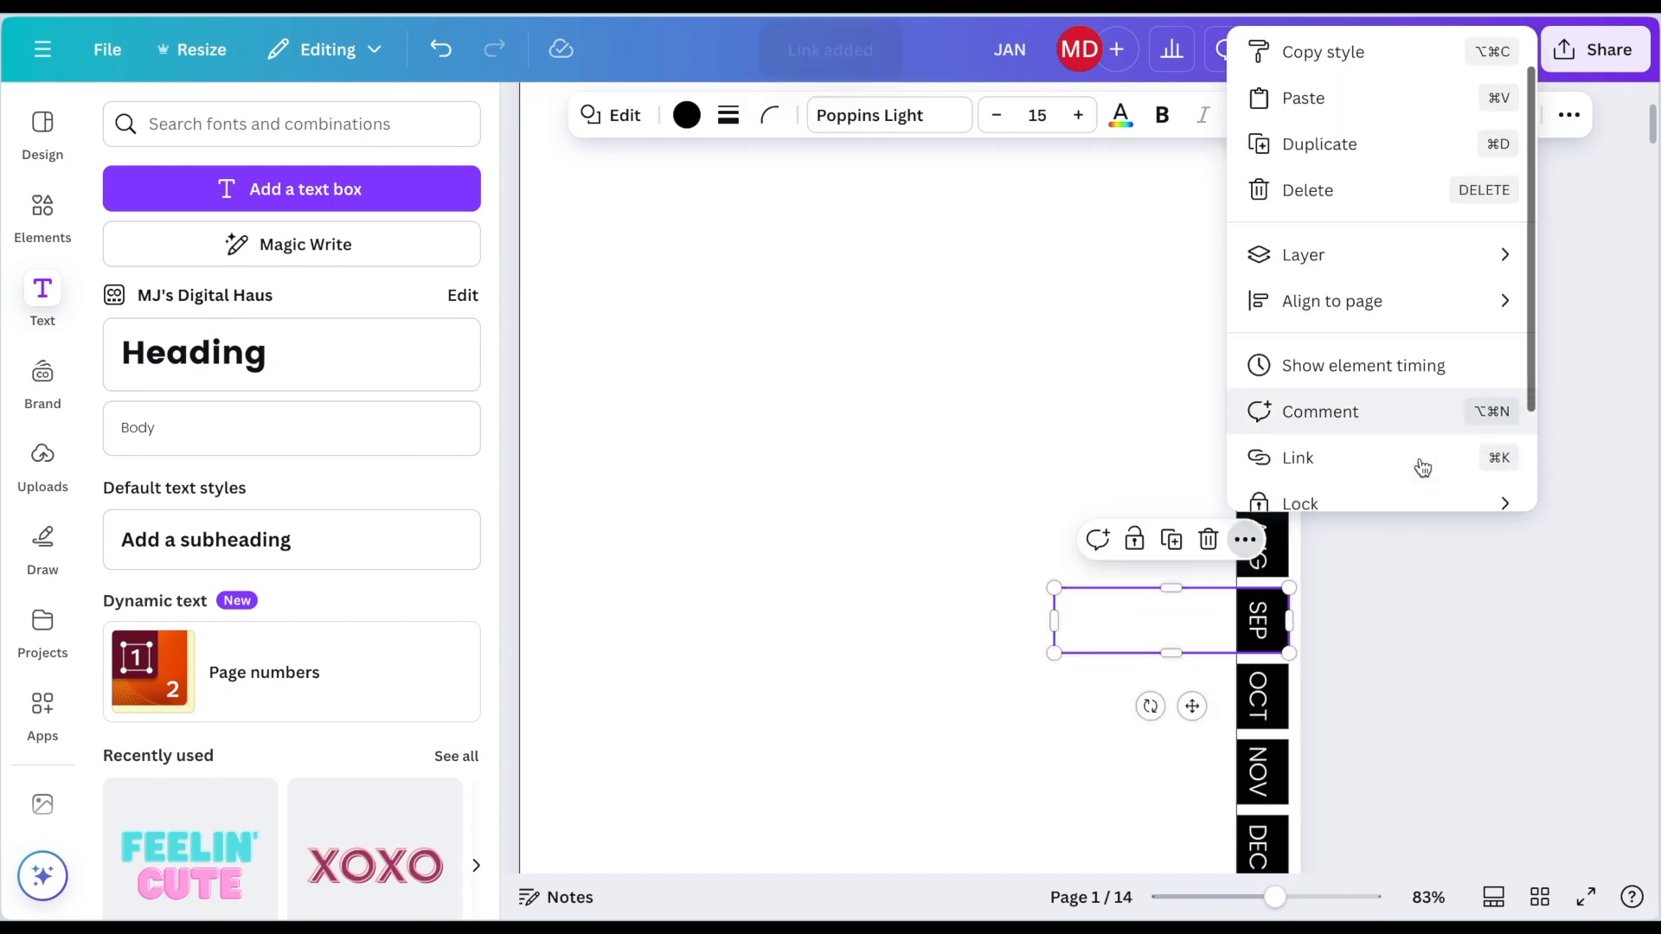
pyautogui.click(1420, 463)
pyautogui.scroll(-5, 1403, 537)
pyautogui.click(1401, 532)
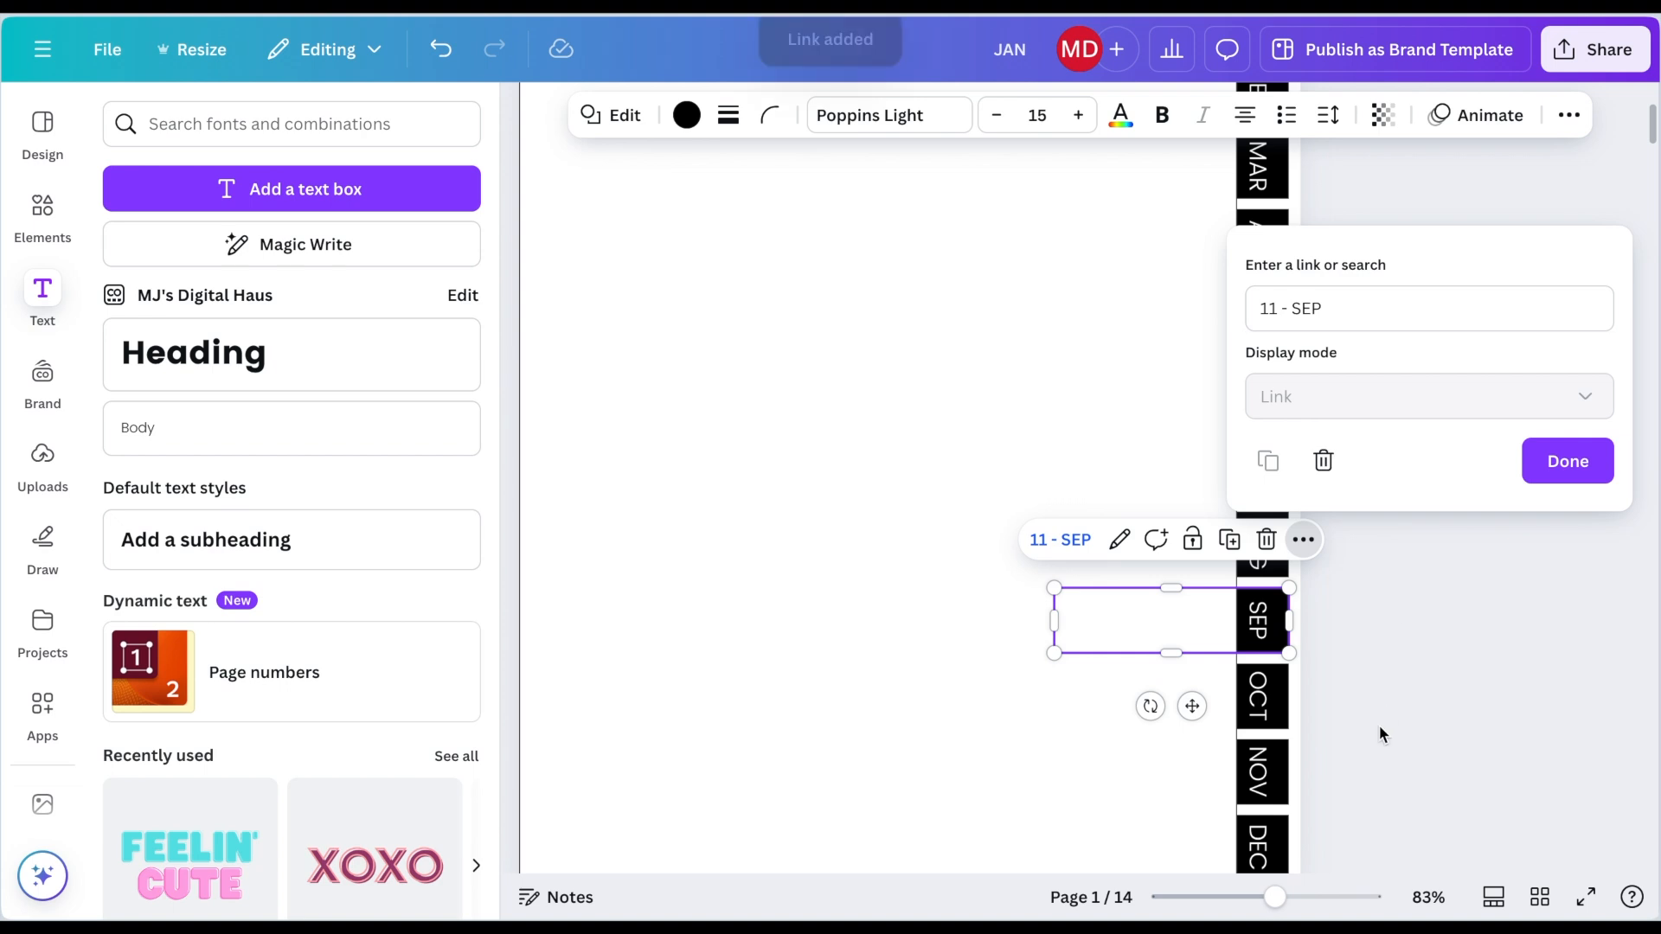
pyautogui.scroll(-1, 1379, 725)
pyautogui.click(1562, 746)
# Step: Link the transparent box over the OCT tab to page 12 - OCT
pyautogui.click(1276, 640)
pyautogui.click(1244, 561)
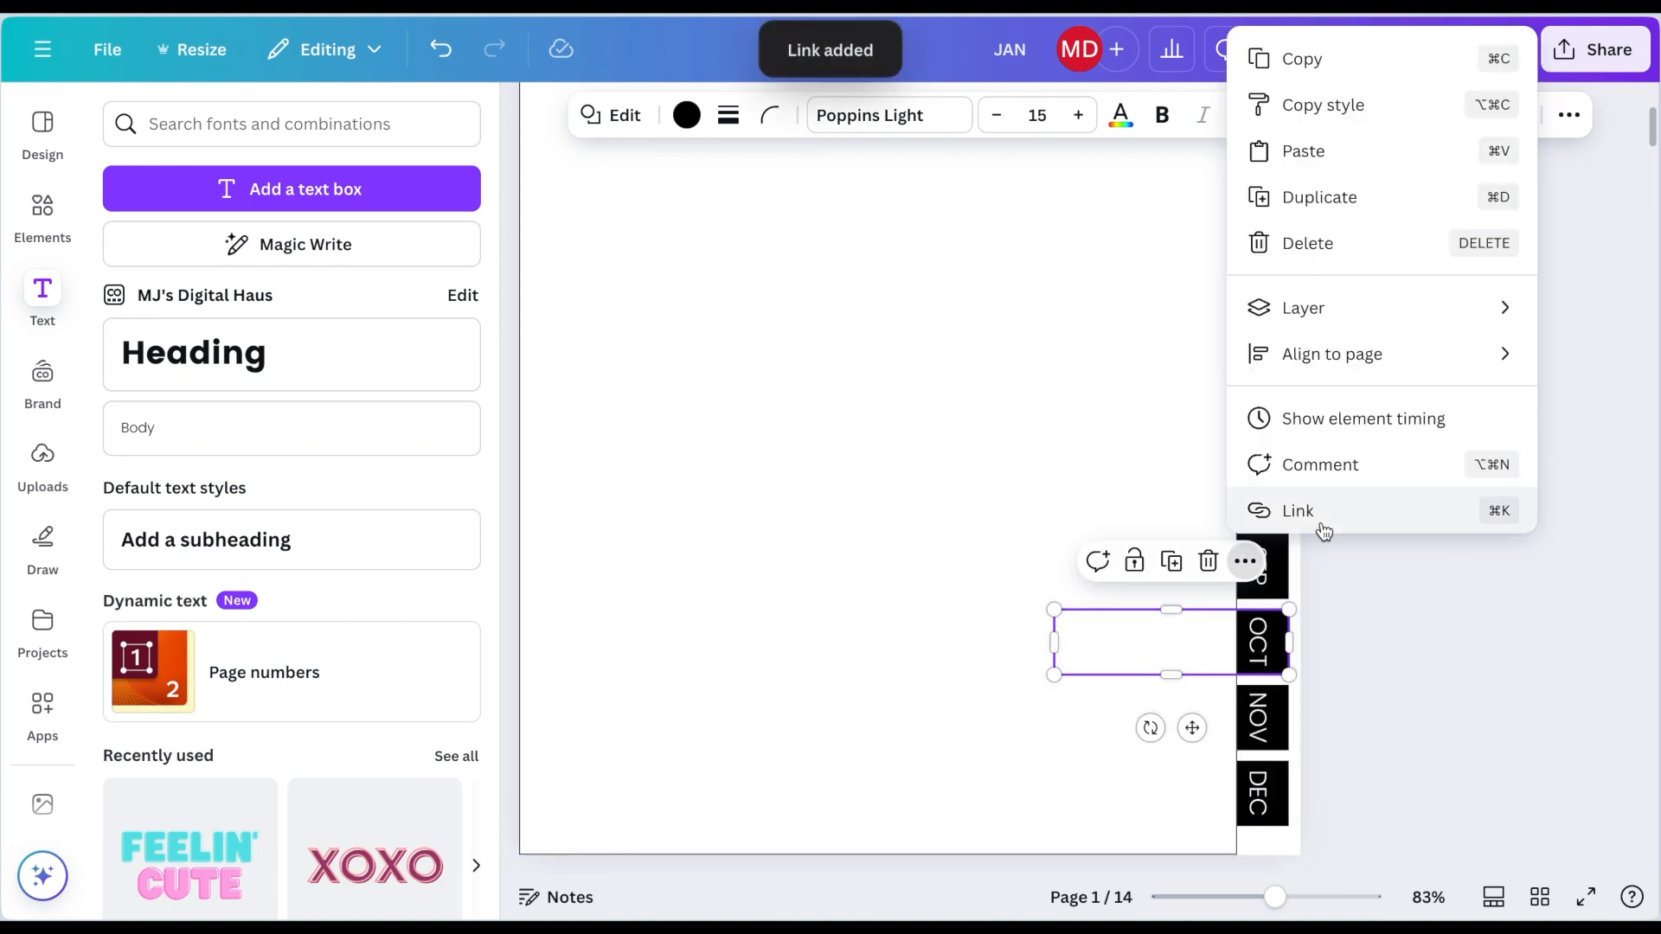
pyautogui.click(1323, 522)
pyautogui.scroll(-6, 1341, 541)
pyautogui.click(1335, 564)
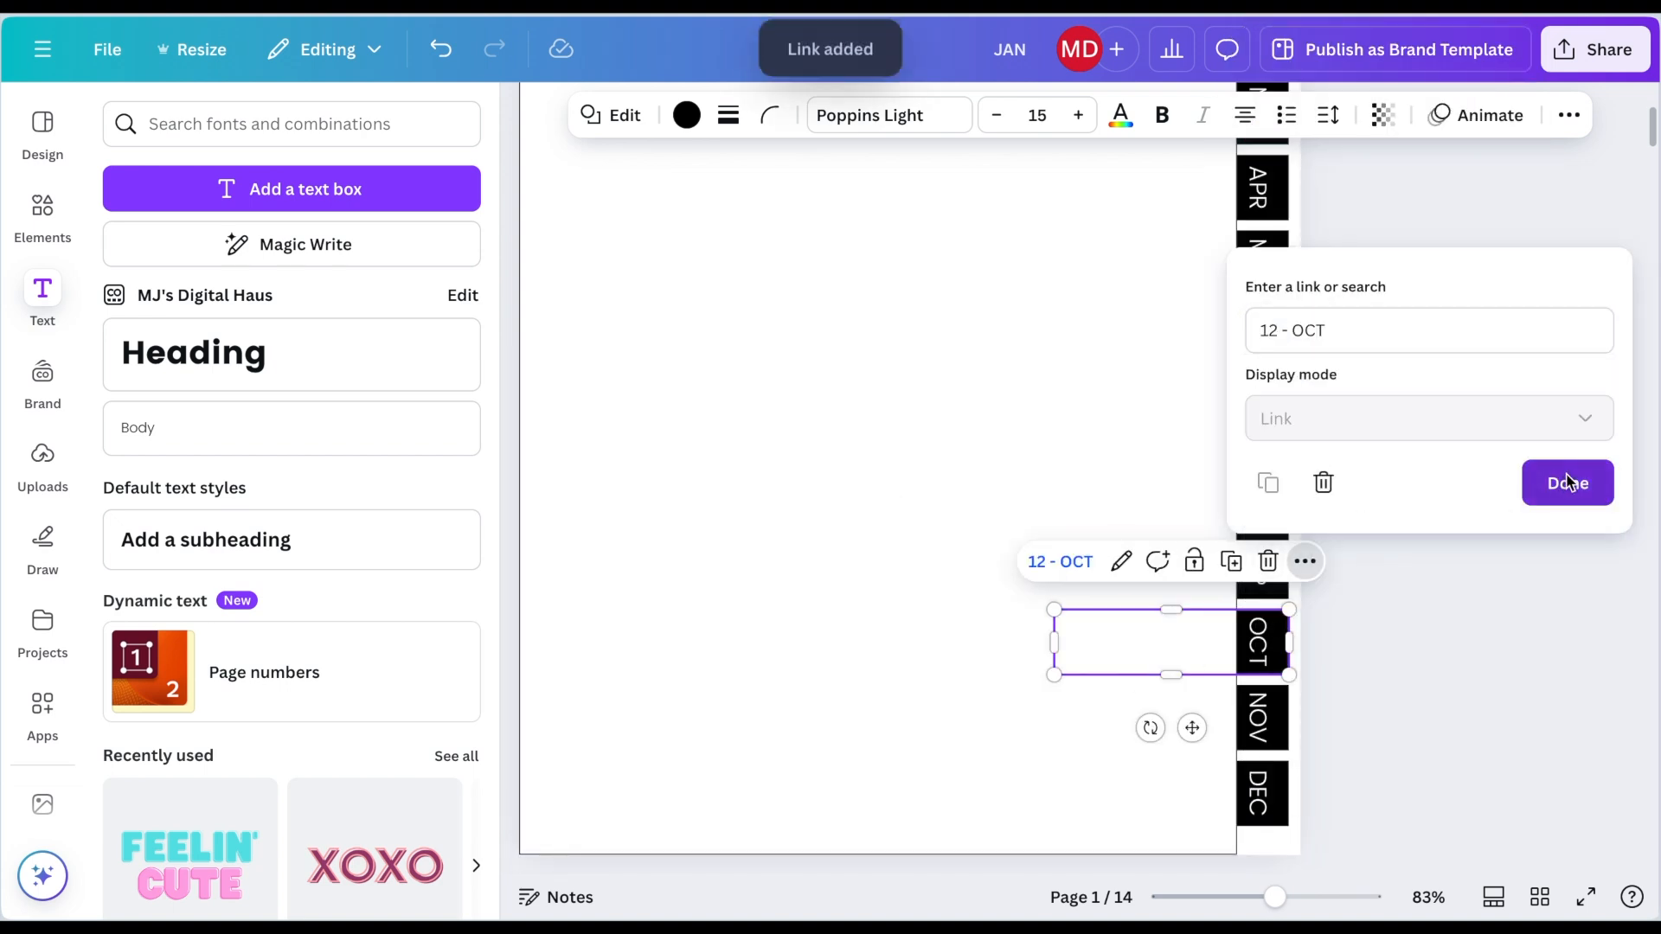
pyautogui.click(1565, 482)
# Step: Link the transparent box over the NOV tab to page 13 - NOV
pyautogui.scroll(1, 1280, 699)
pyautogui.click(1245, 637)
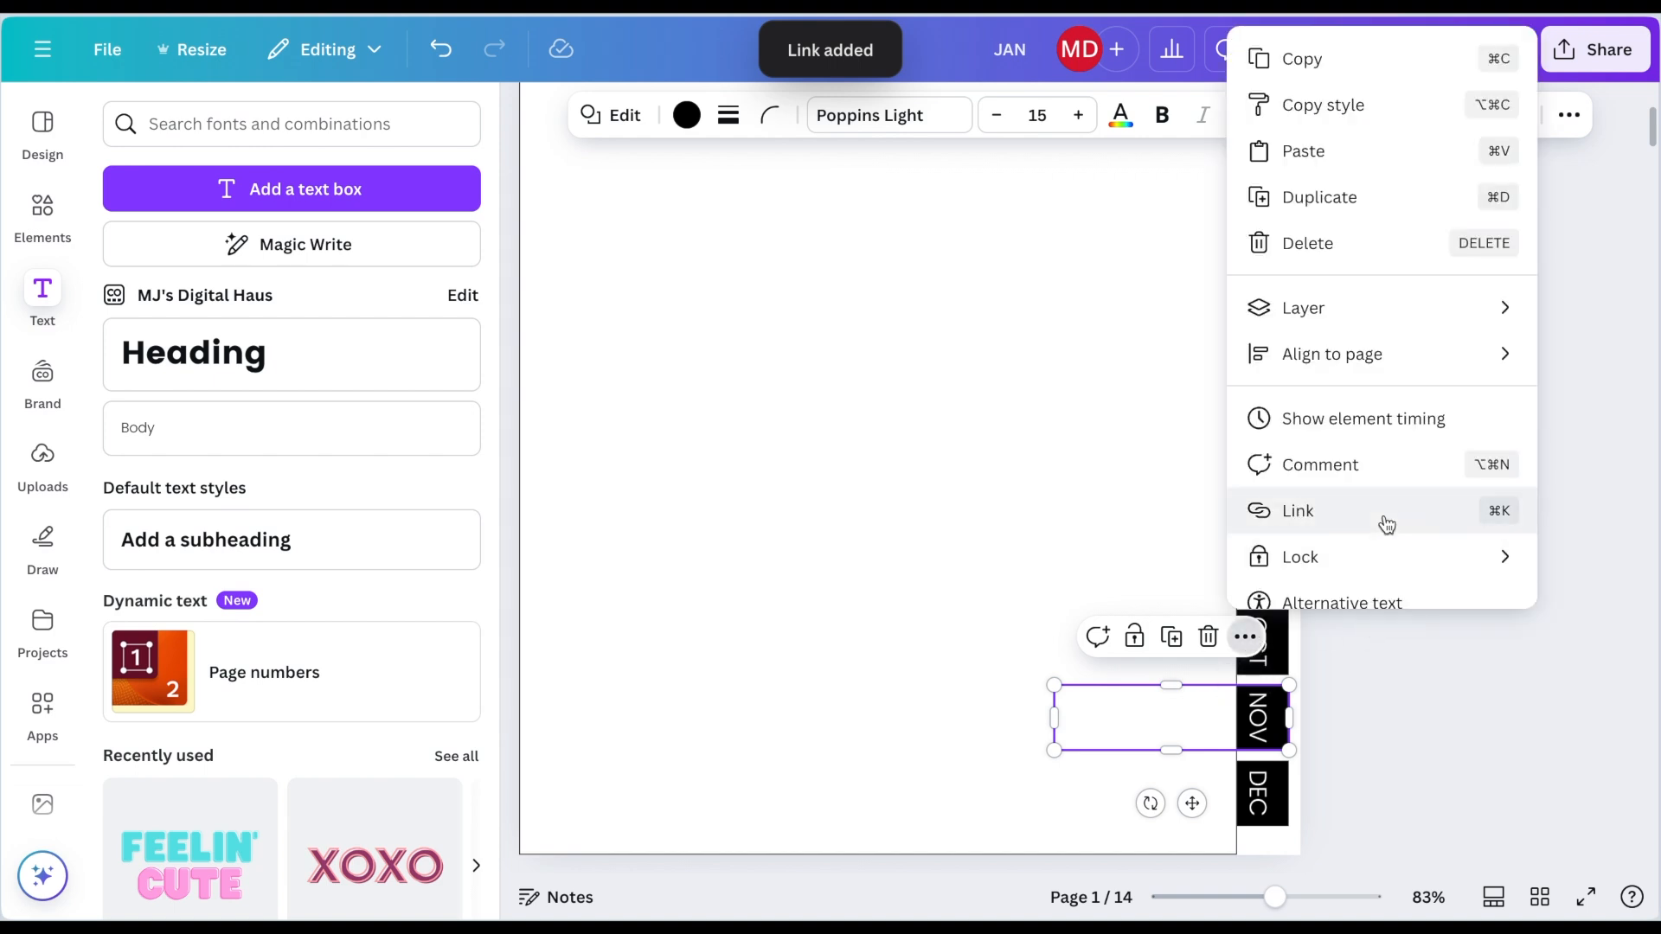
pyautogui.click(1382, 519)
pyautogui.scroll(-7, 1376, 652)
pyautogui.scroll(-1, 1376, 655)
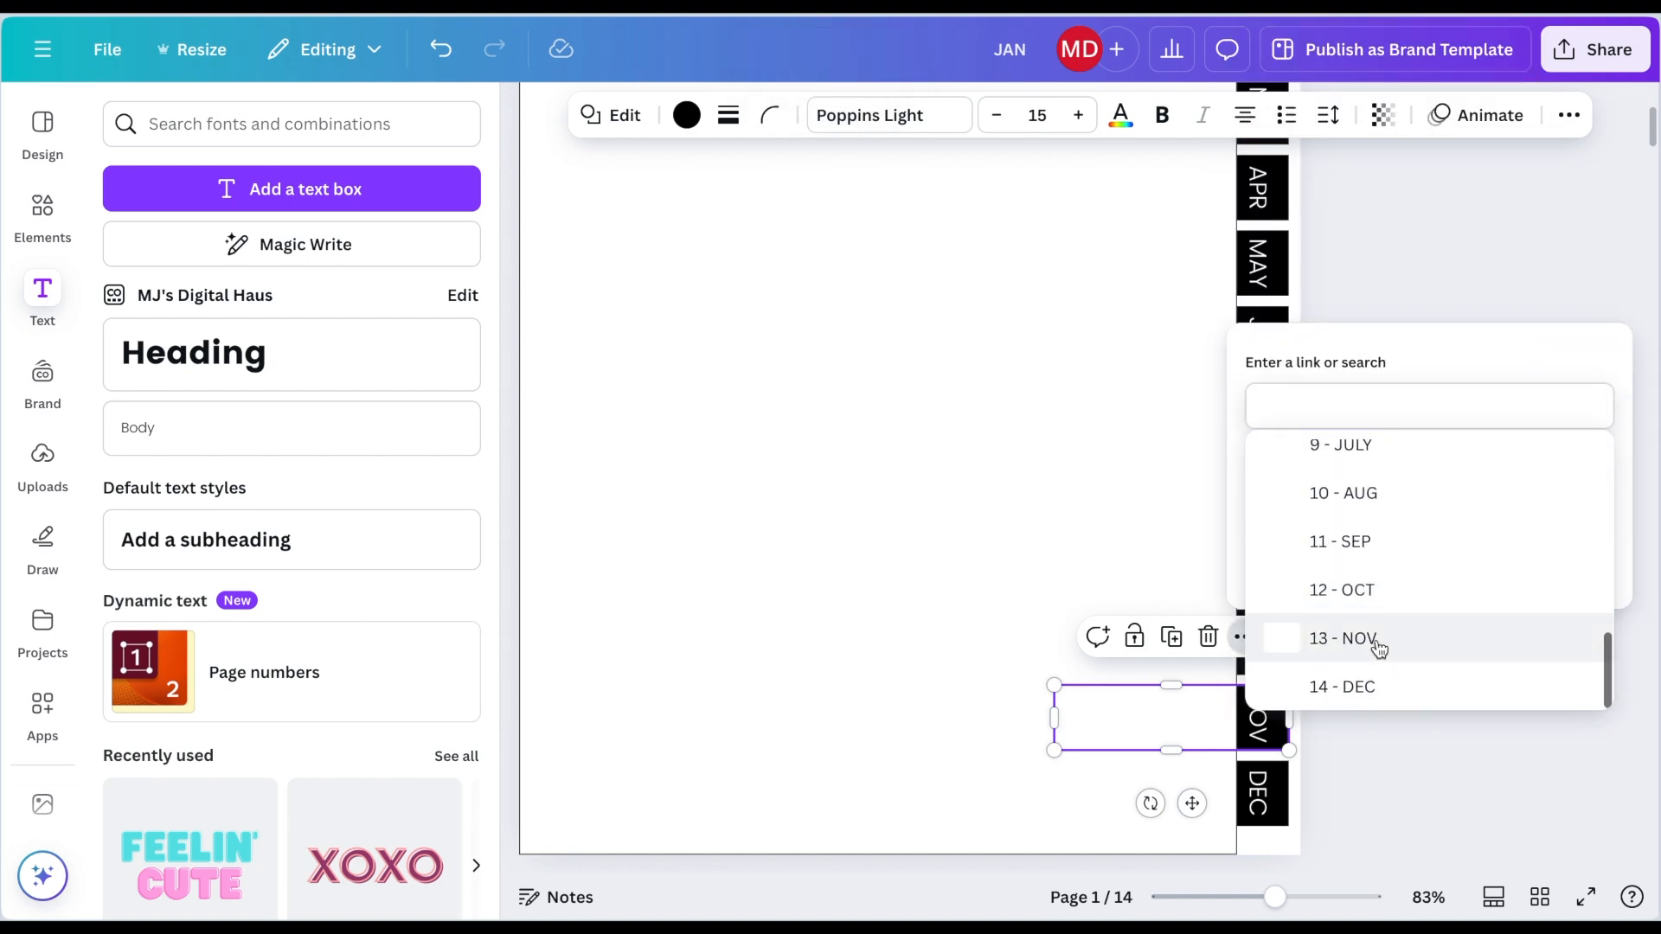
pyautogui.click(1372, 638)
pyautogui.click(1565, 559)
# Step: Link the transparent box over the DEC tab to page 14 - DEC
pyautogui.click(1272, 793)
pyautogui.click(1246, 712)
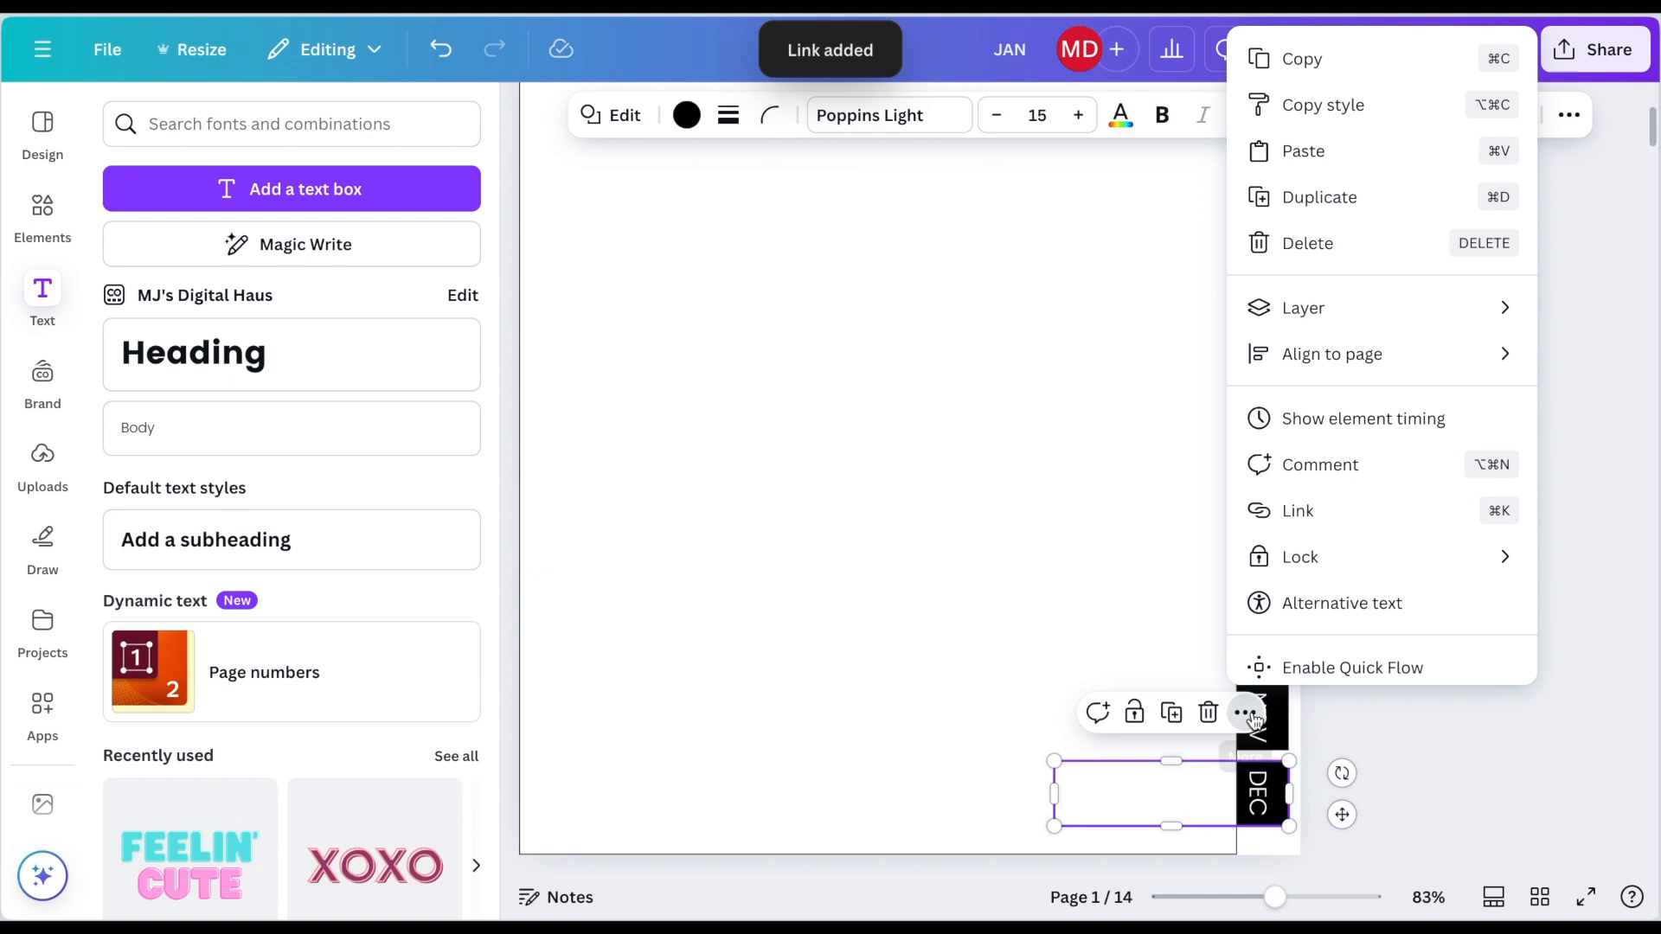
pyautogui.click(1323, 495)
pyautogui.scroll(-8, 1361, 705)
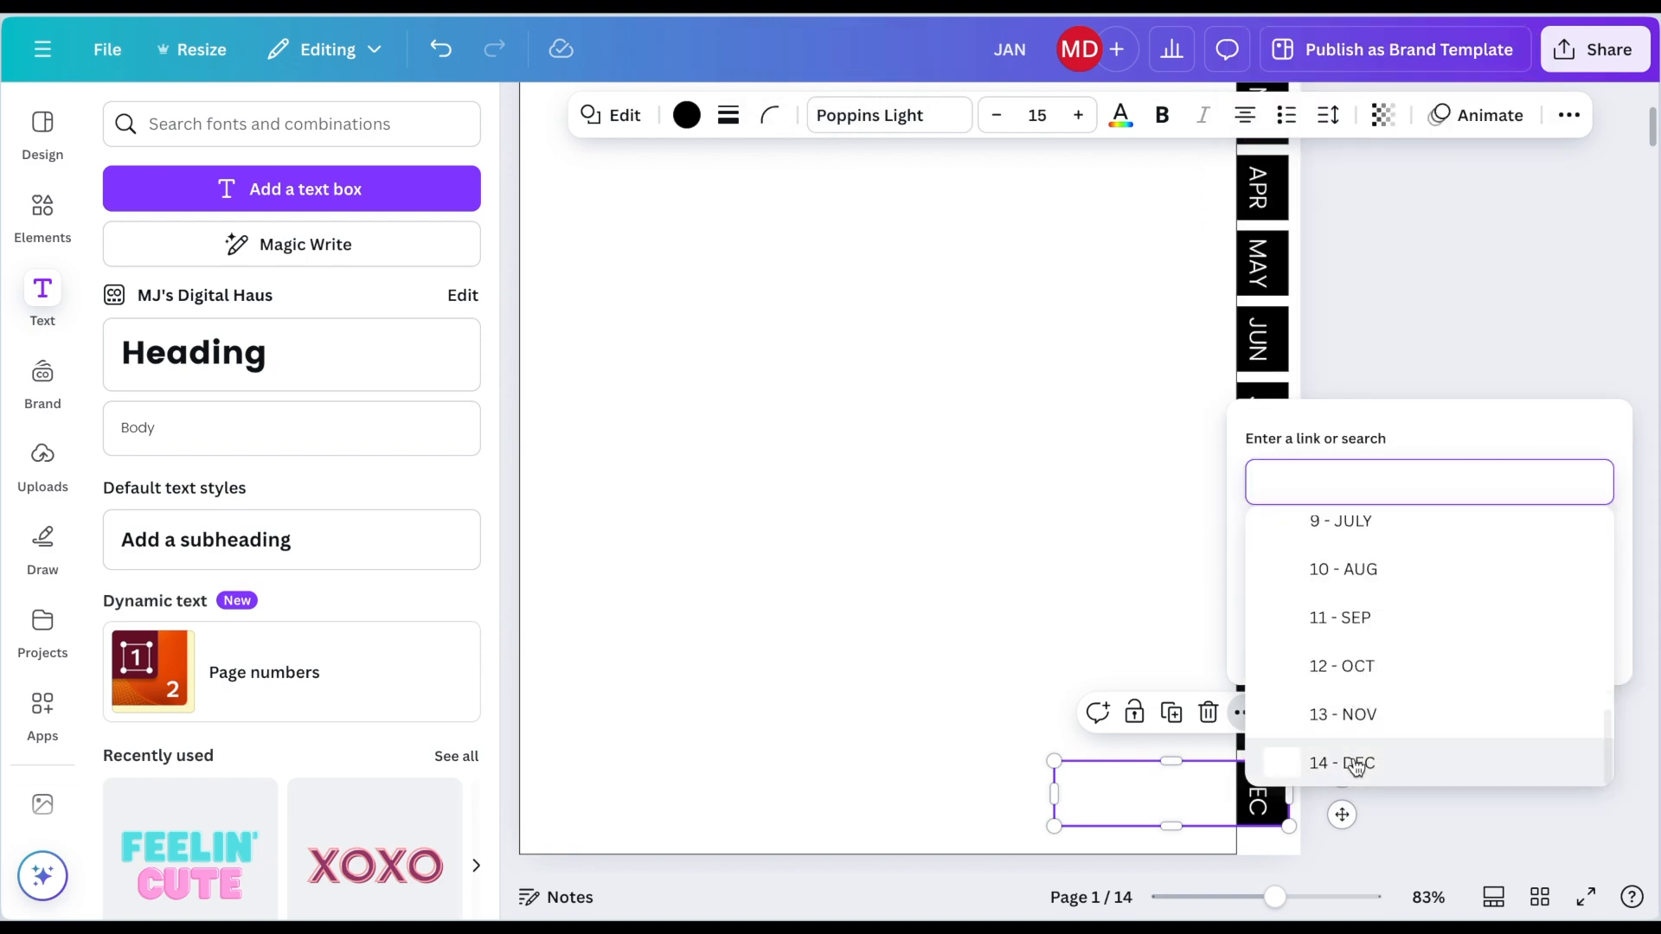
pyautogui.click(1357, 761)
pyautogui.click(1565, 634)
# Step: Link the transparent box over the HOME top tab to page 2 - MENU
pyautogui.click(1503, 736)
pyautogui.moveTo(1276, 898); pyautogui.dragTo(1251, 898)
pyautogui.scroll(2, 1238, 783)
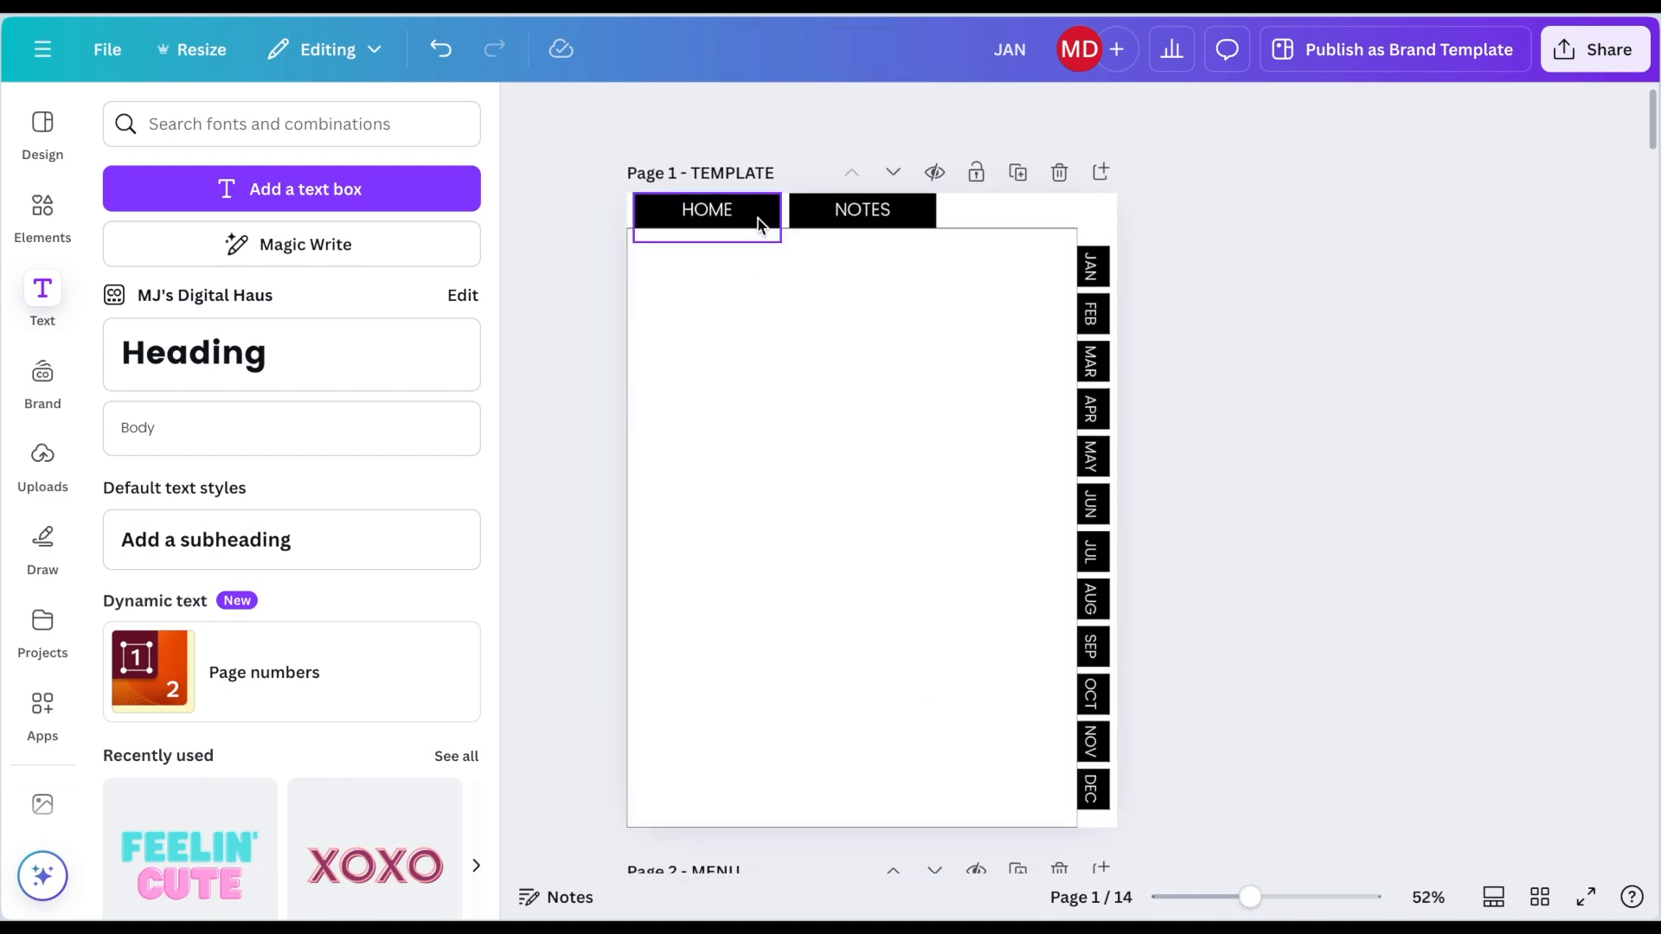
pyautogui.click(758, 224)
pyautogui.click(790, 294)
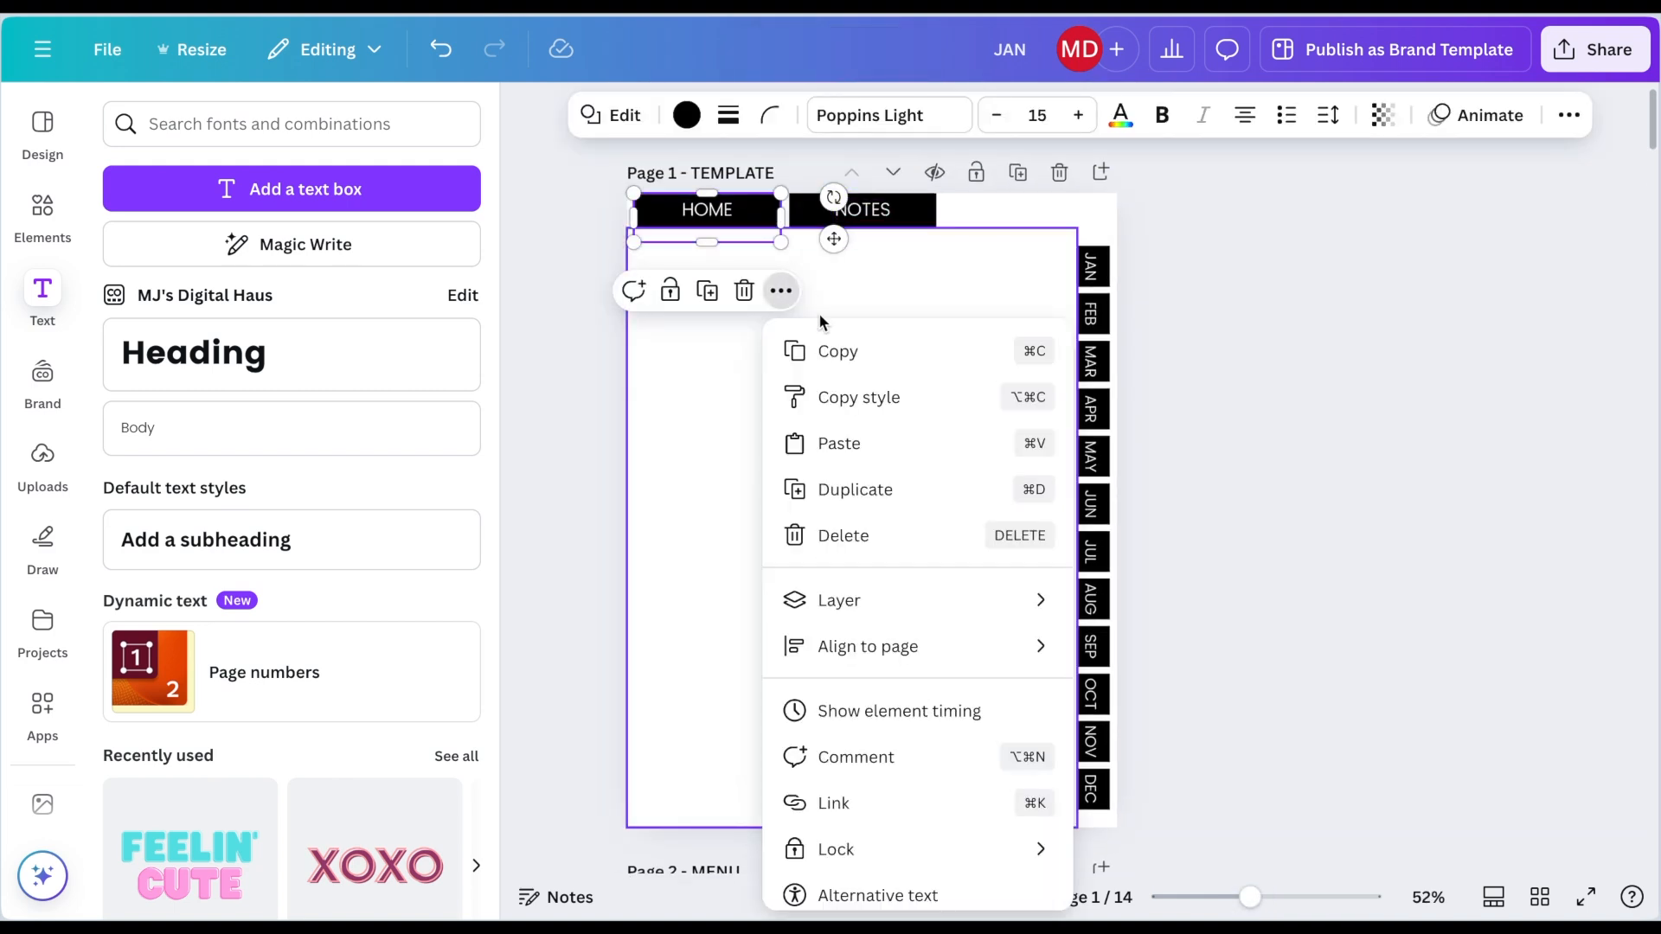
pyautogui.click(822, 813)
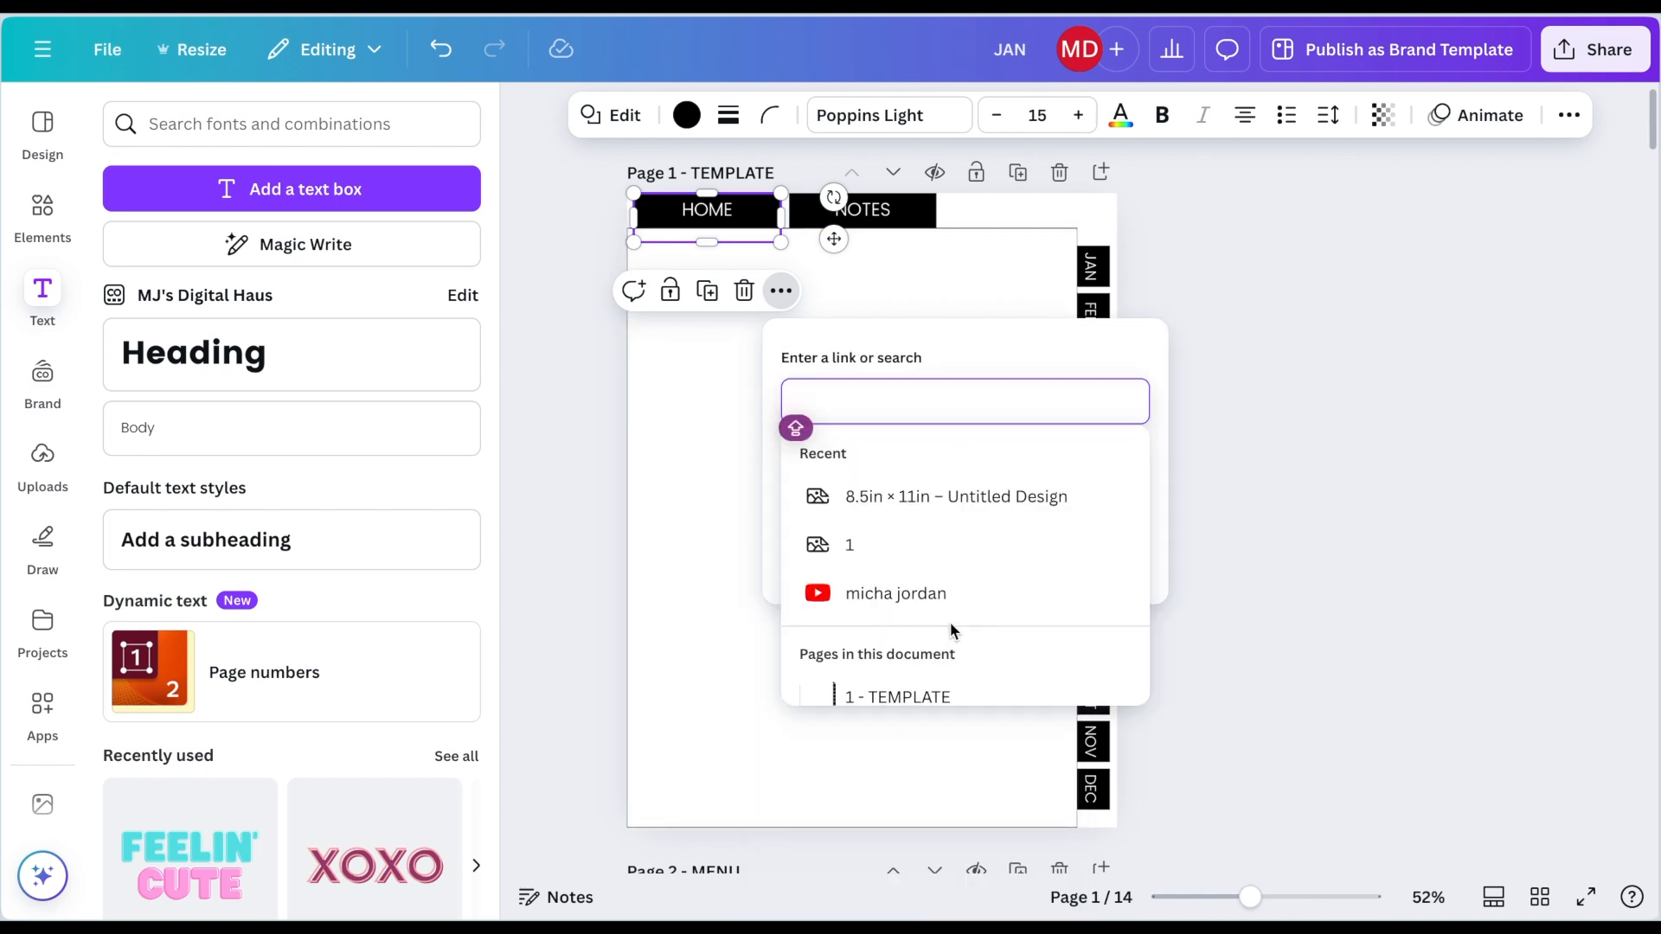
pyautogui.scroll(-4, 949, 623)
pyautogui.scroll(2, 951, 632)
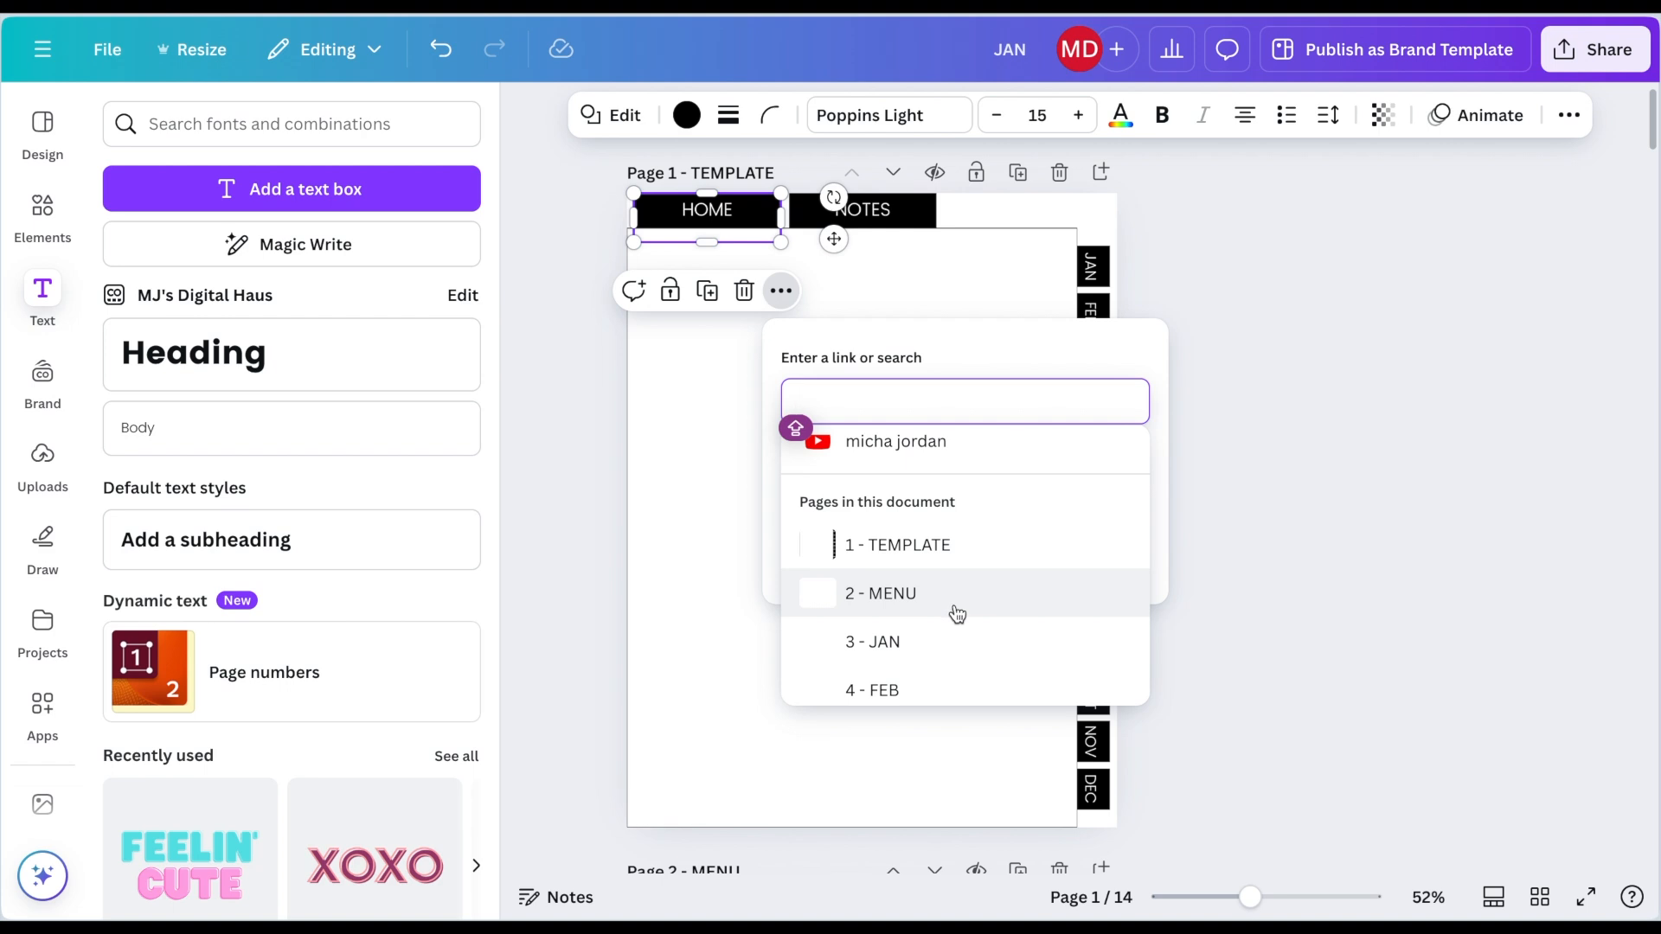
pyautogui.click(957, 612)
pyautogui.click(1076, 553)
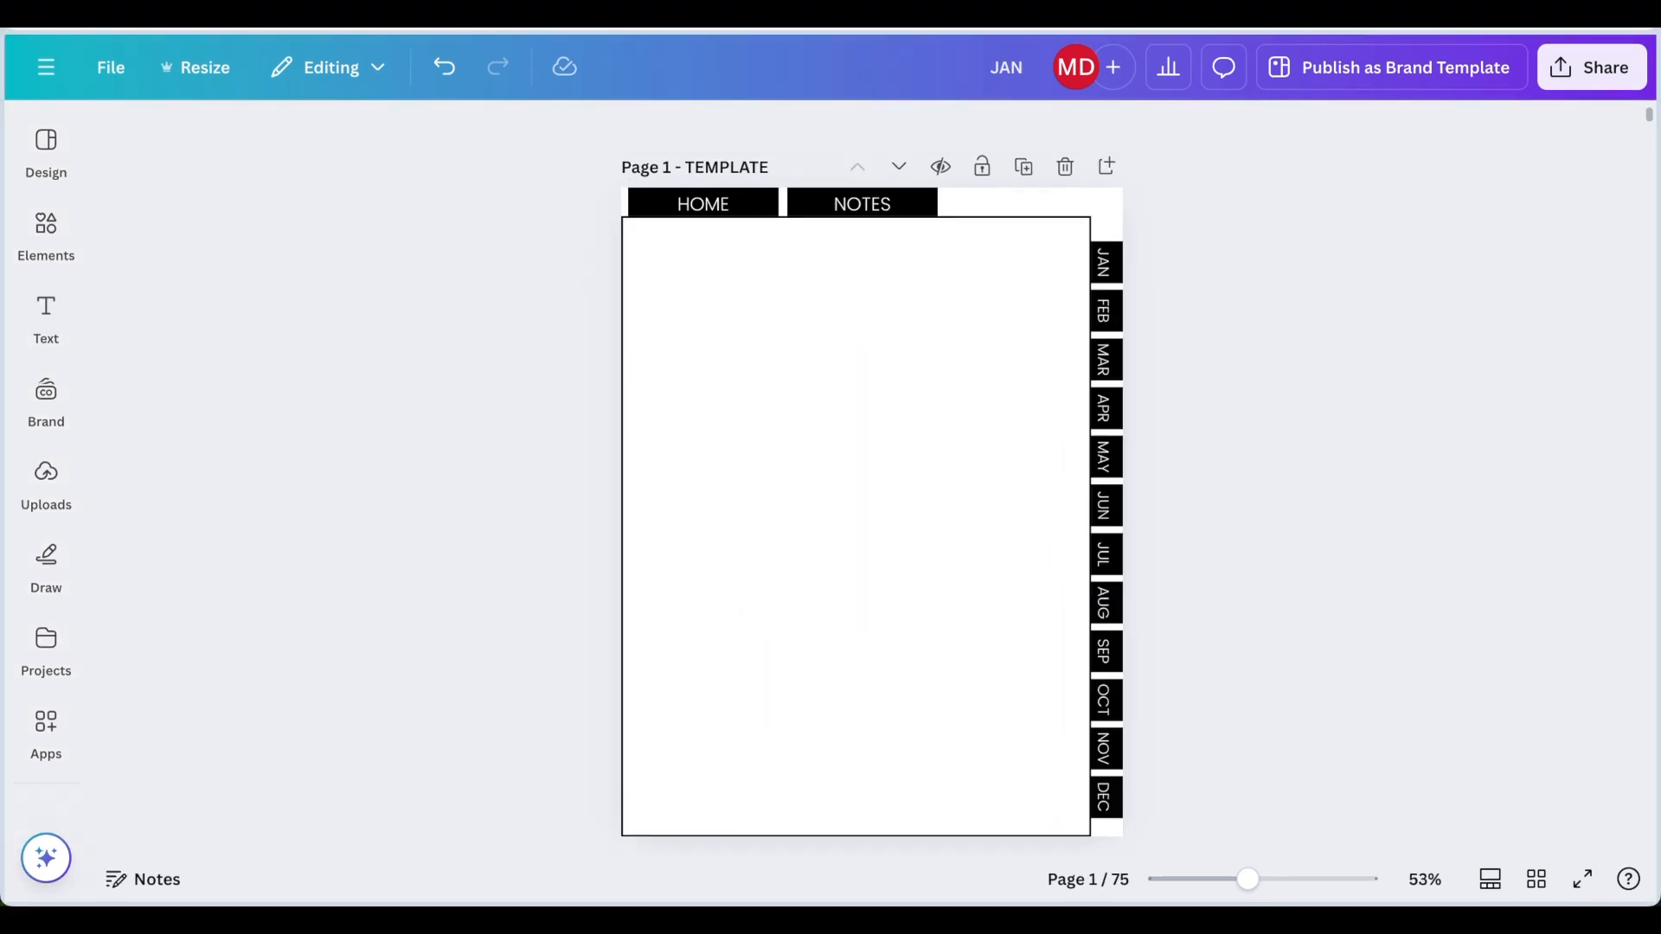
# Step: Link the transparent box over the NOTES top tab to page 3 - NOTES
pyautogui.click(912, 206)
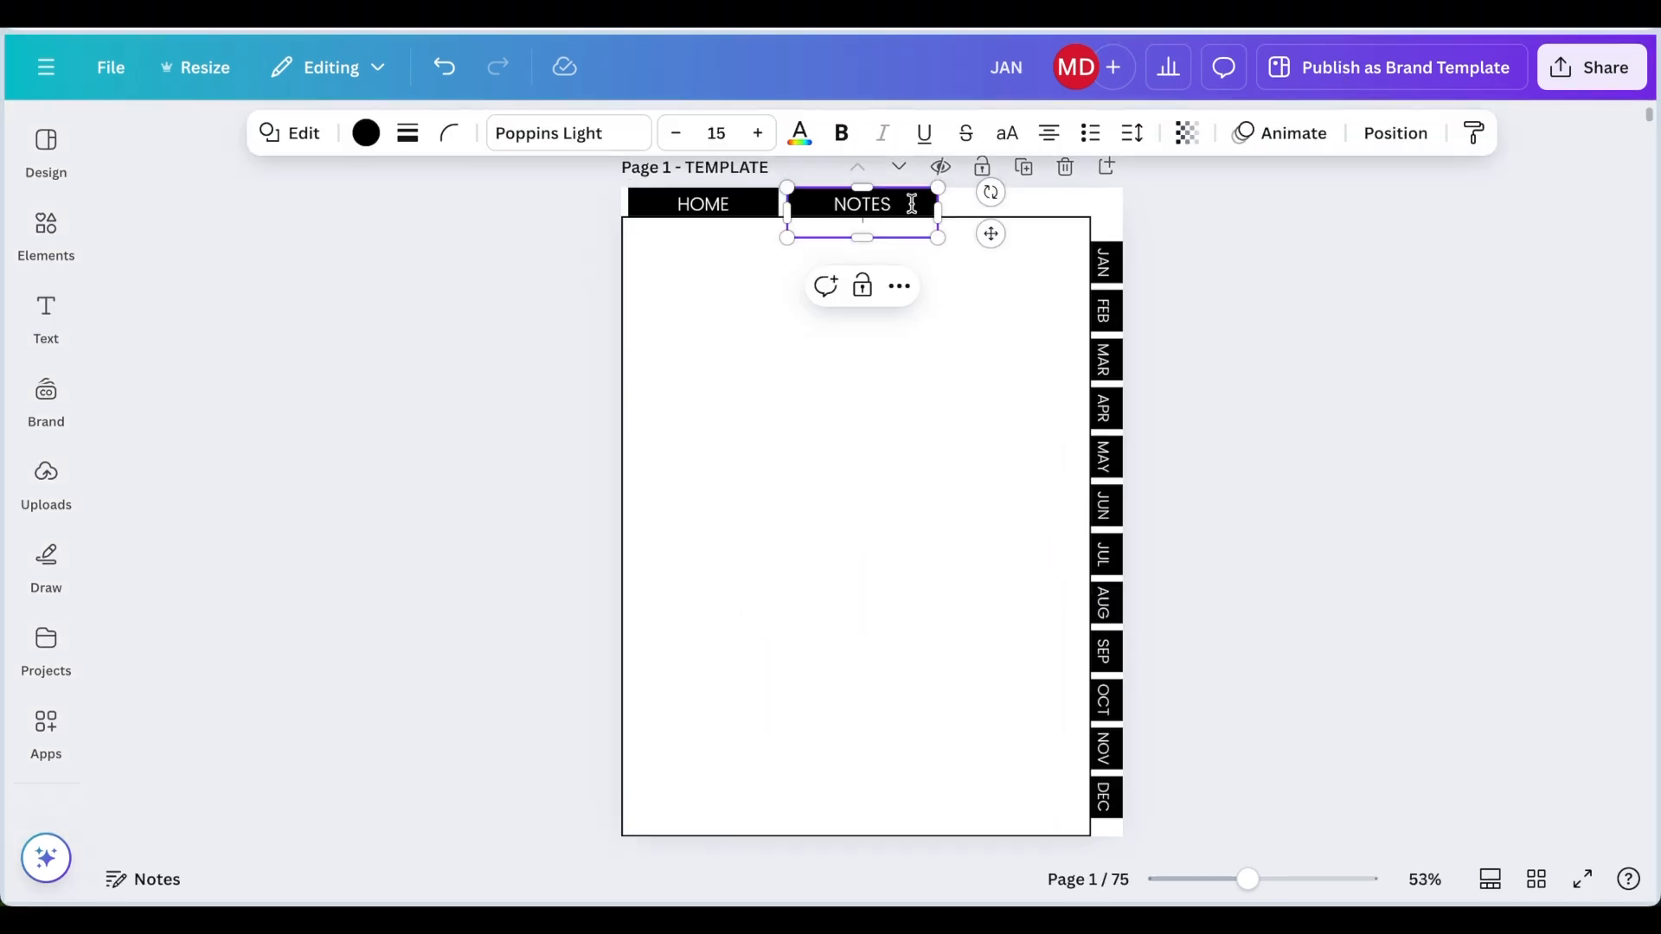
pyautogui.click(900, 288)
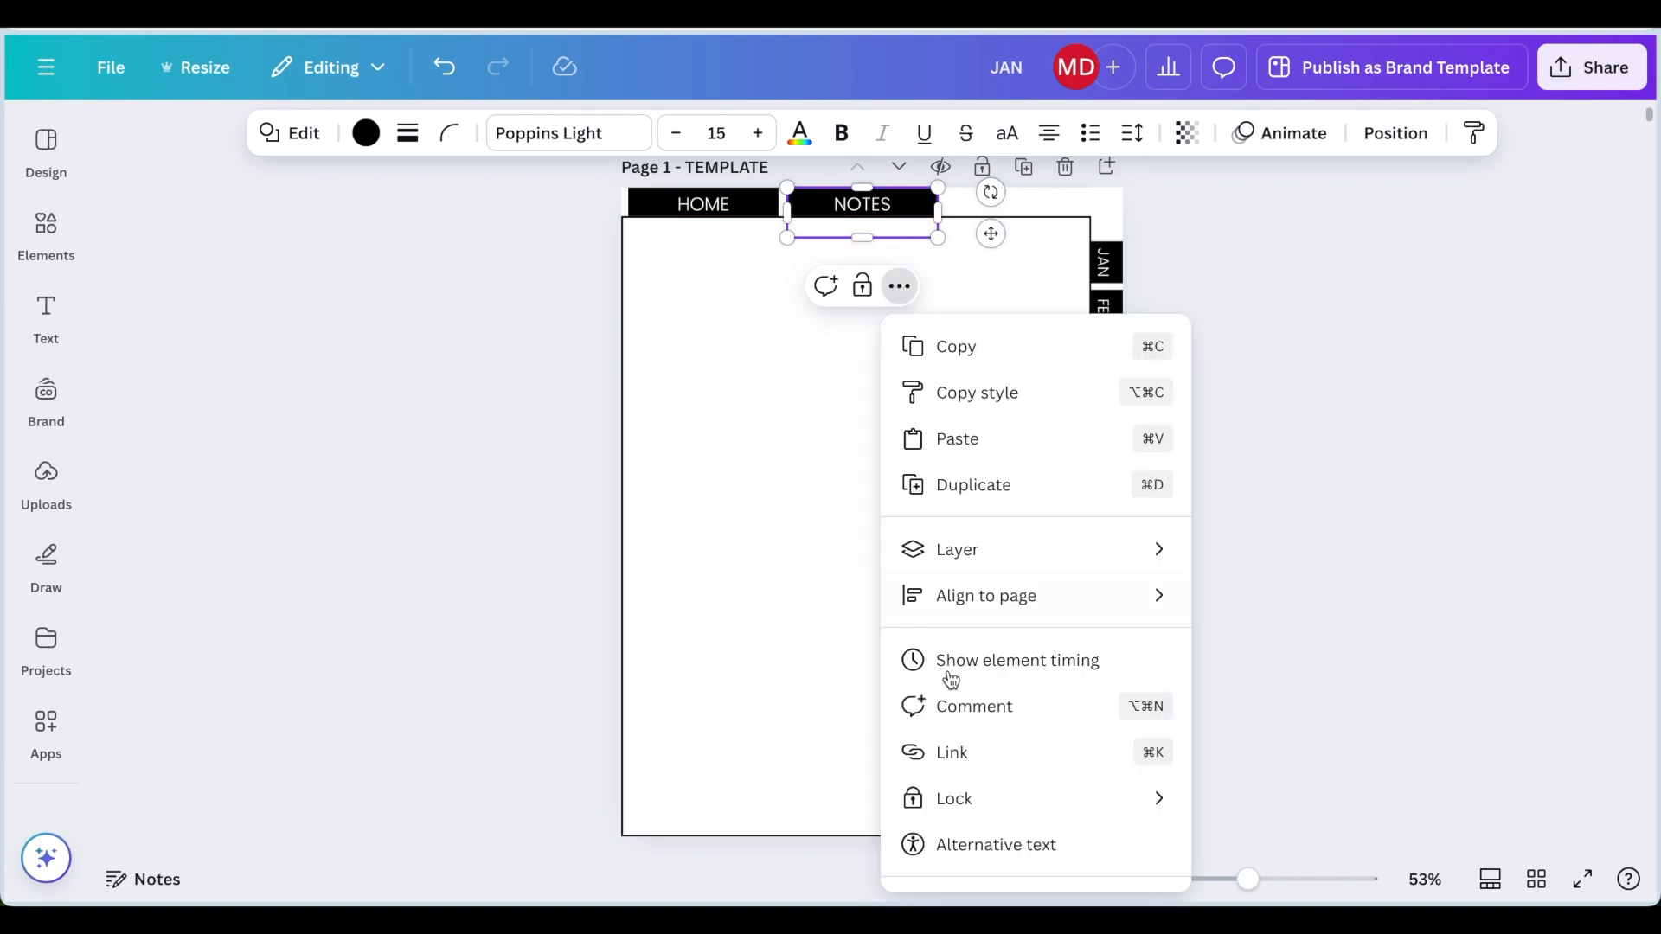
pyautogui.click(958, 749)
pyautogui.scroll(-3, 1004, 625)
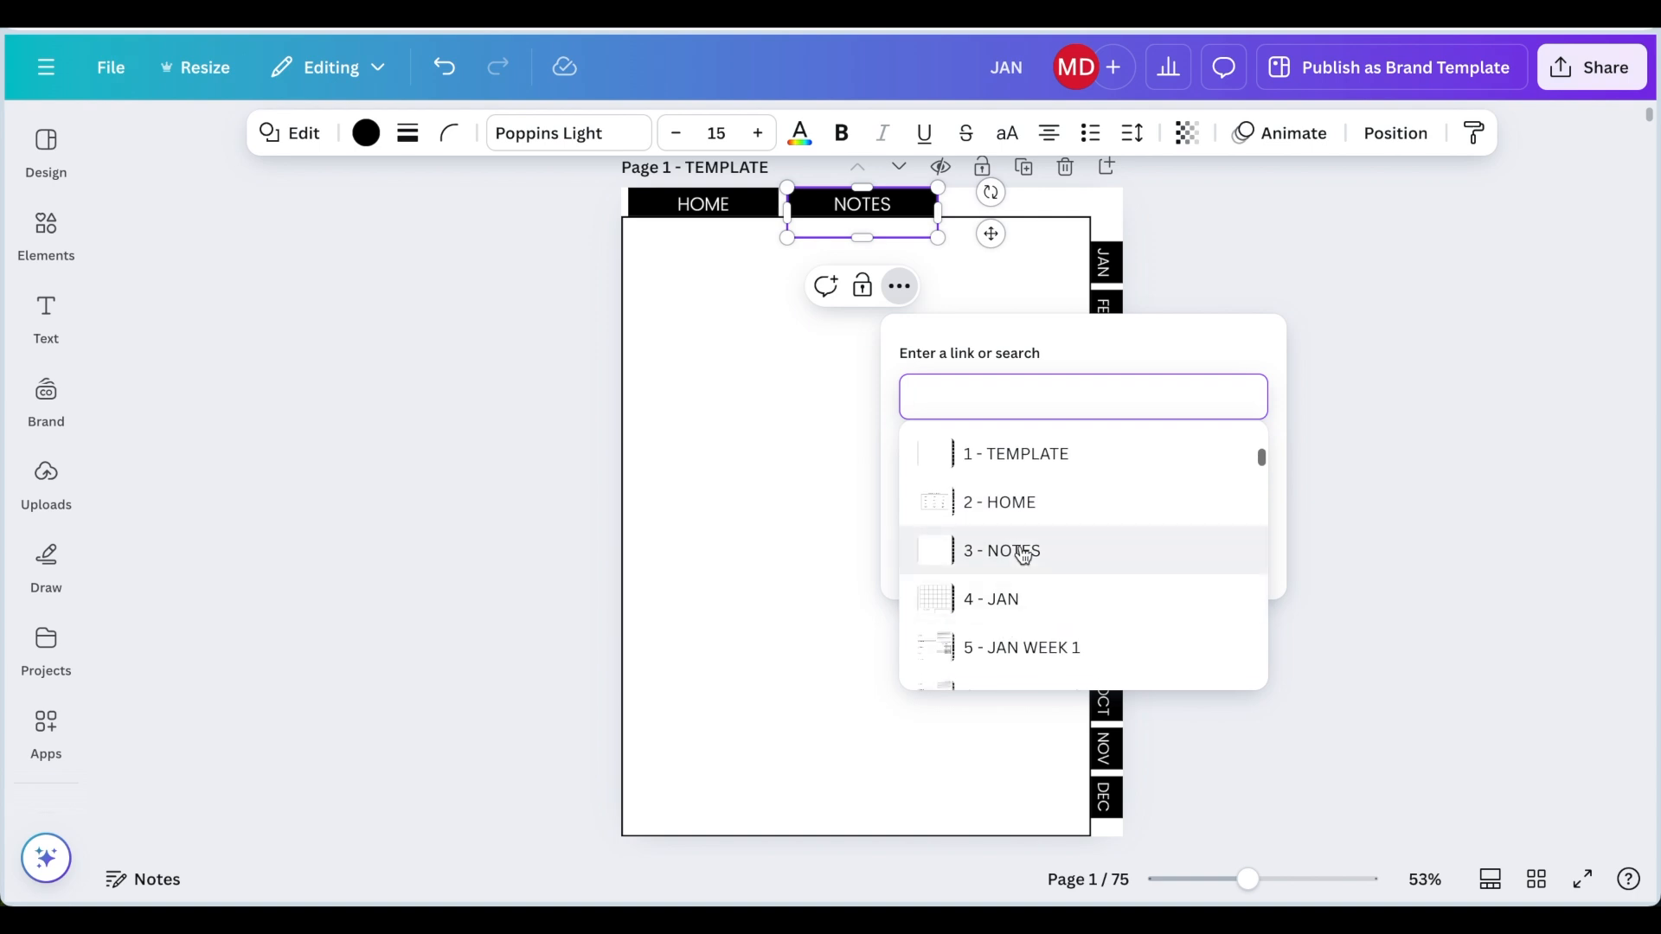
pyautogui.click(1024, 553)
pyautogui.click(1205, 567)
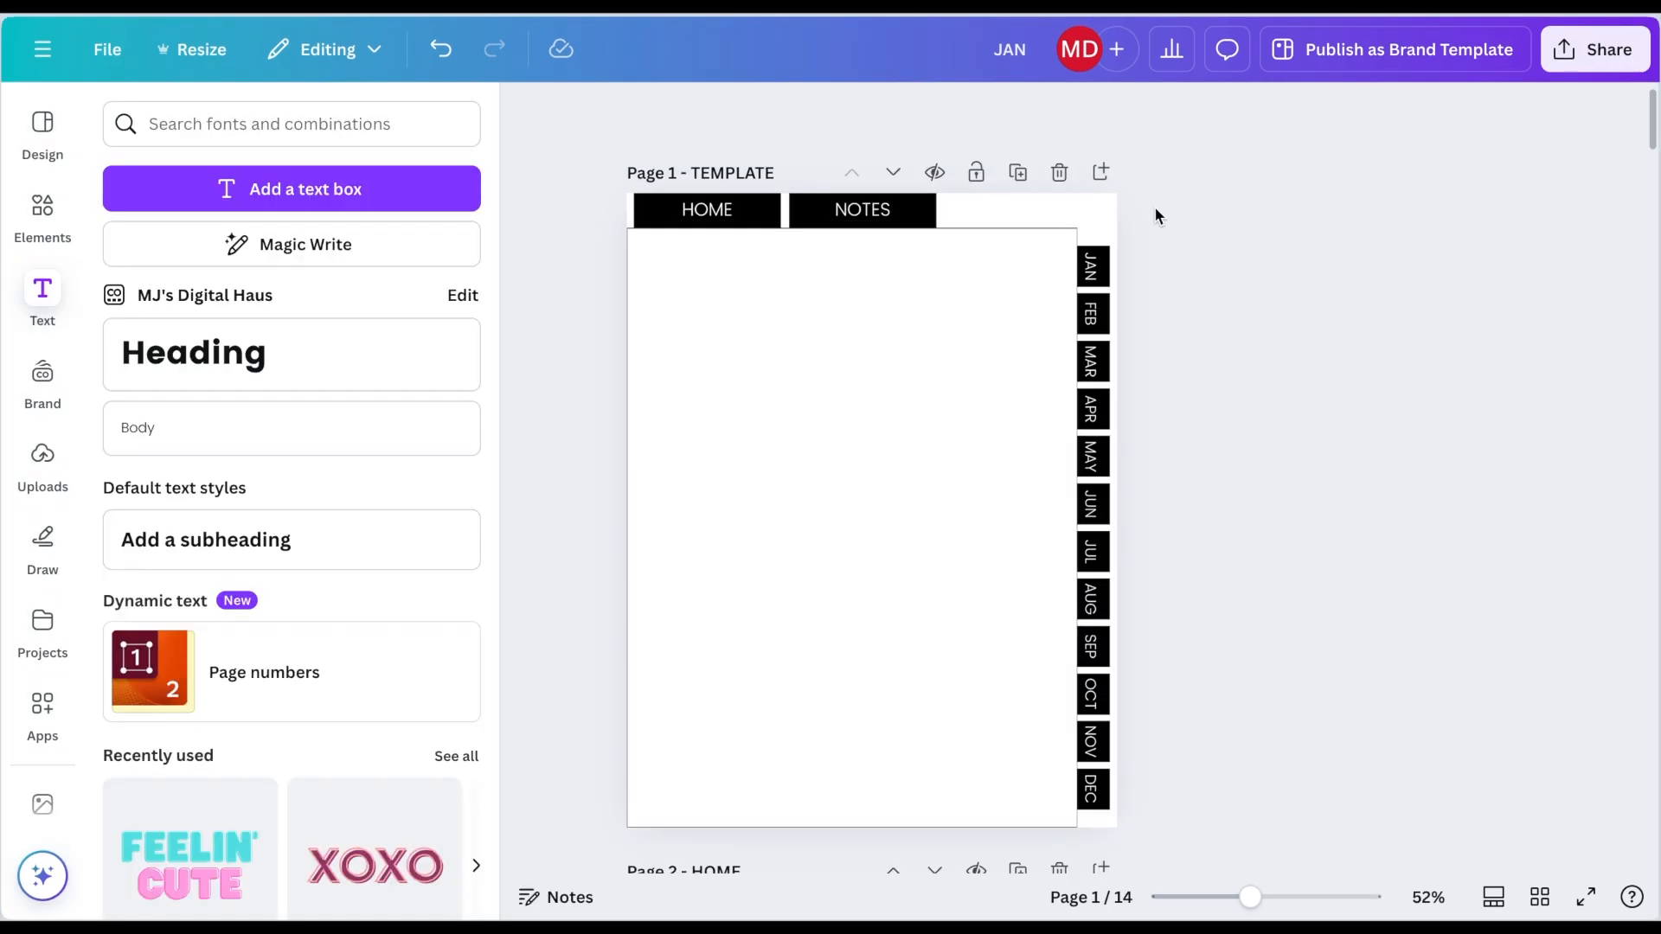
# Step: Select all tabs and link boxes on the template page and paste them onto page 2 - HOME
pyautogui.moveTo(1144, 188); pyautogui.dragTo(577, 840)
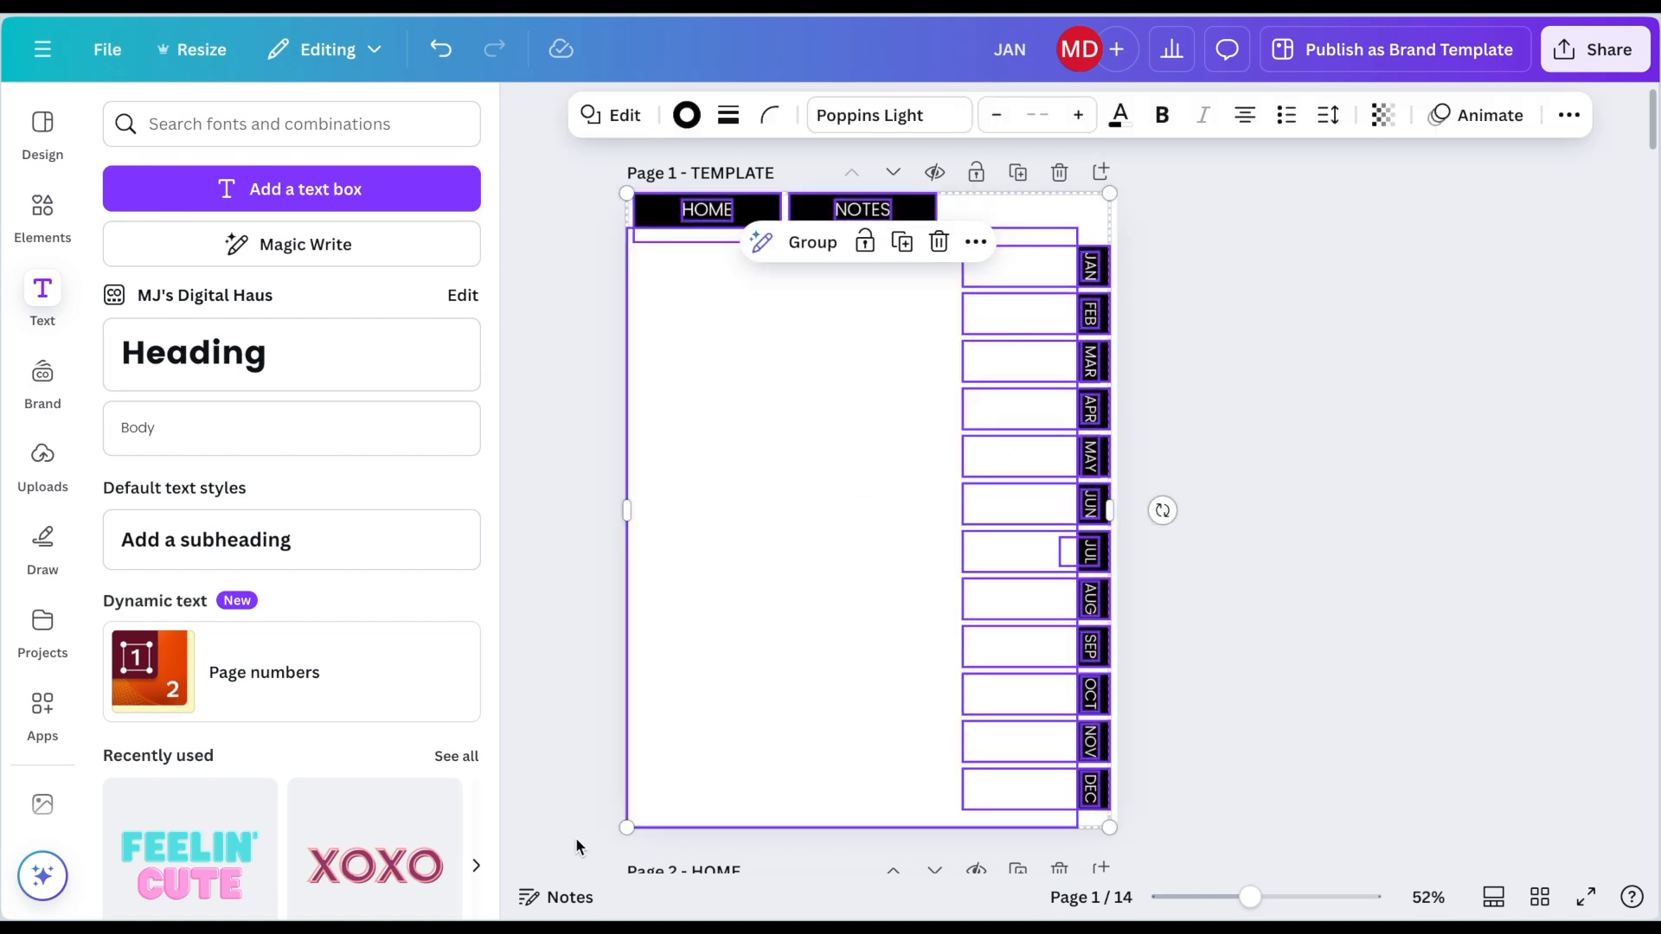
pyautogui.scroll(-5, 577, 847)
pyautogui.click(726, 758)
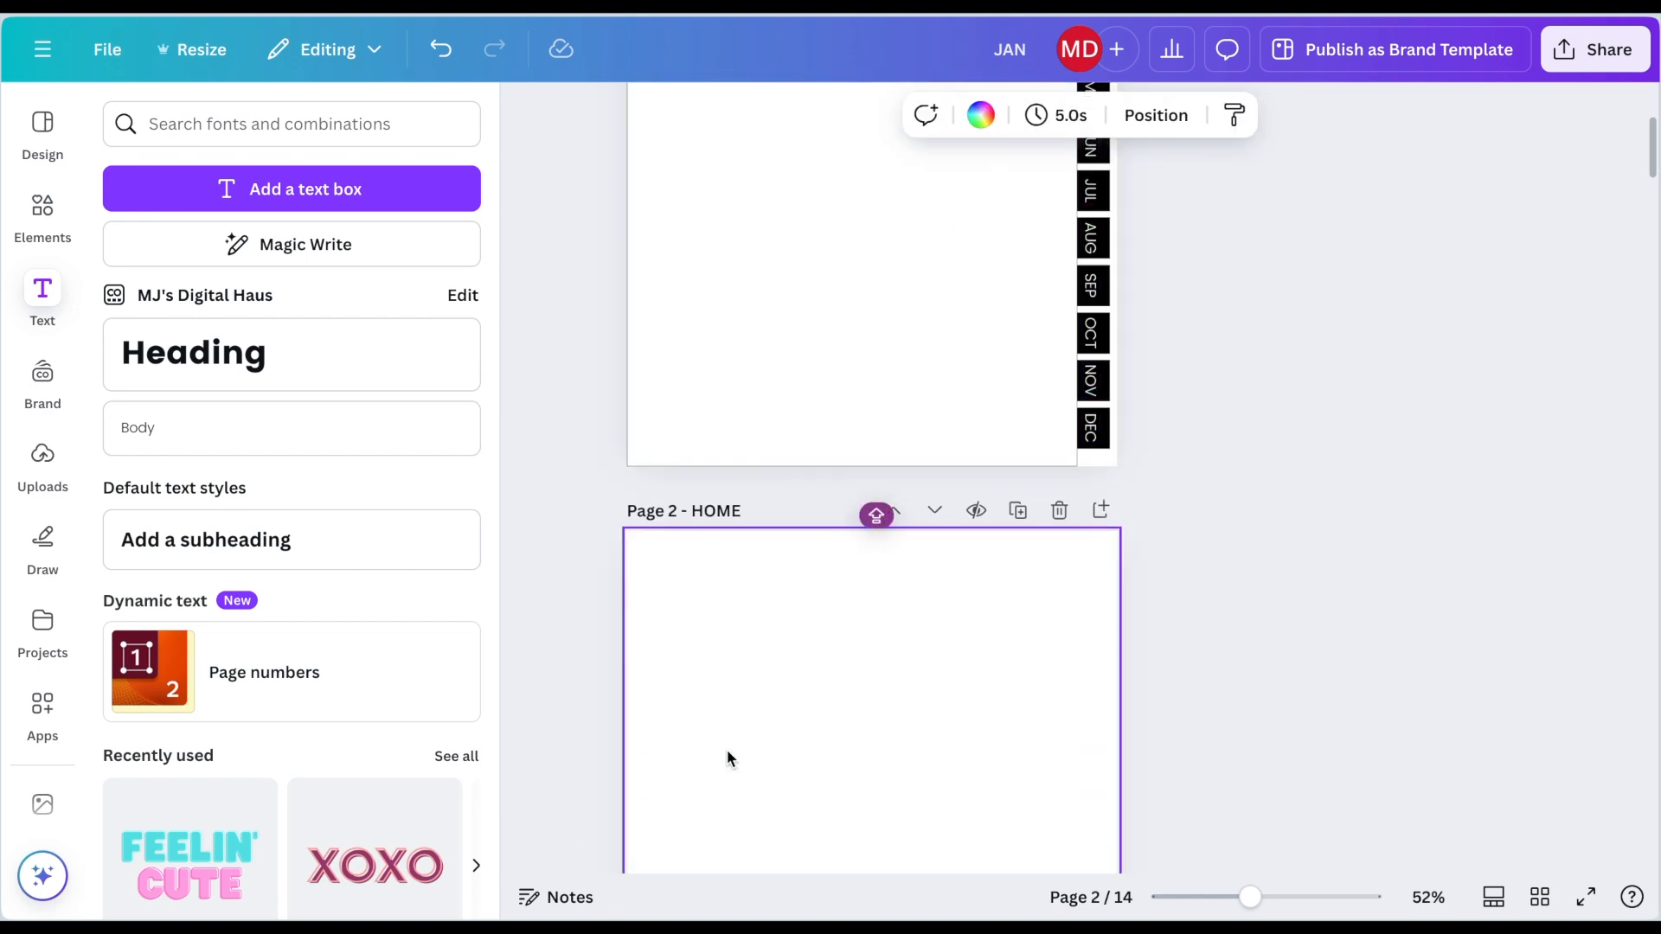
pyautogui.hotkey('ctrl', 'v')
# Step: Paste the copied tabs and link boxes onto pages 3 through 8
pyautogui.scroll(-4, 727, 758)
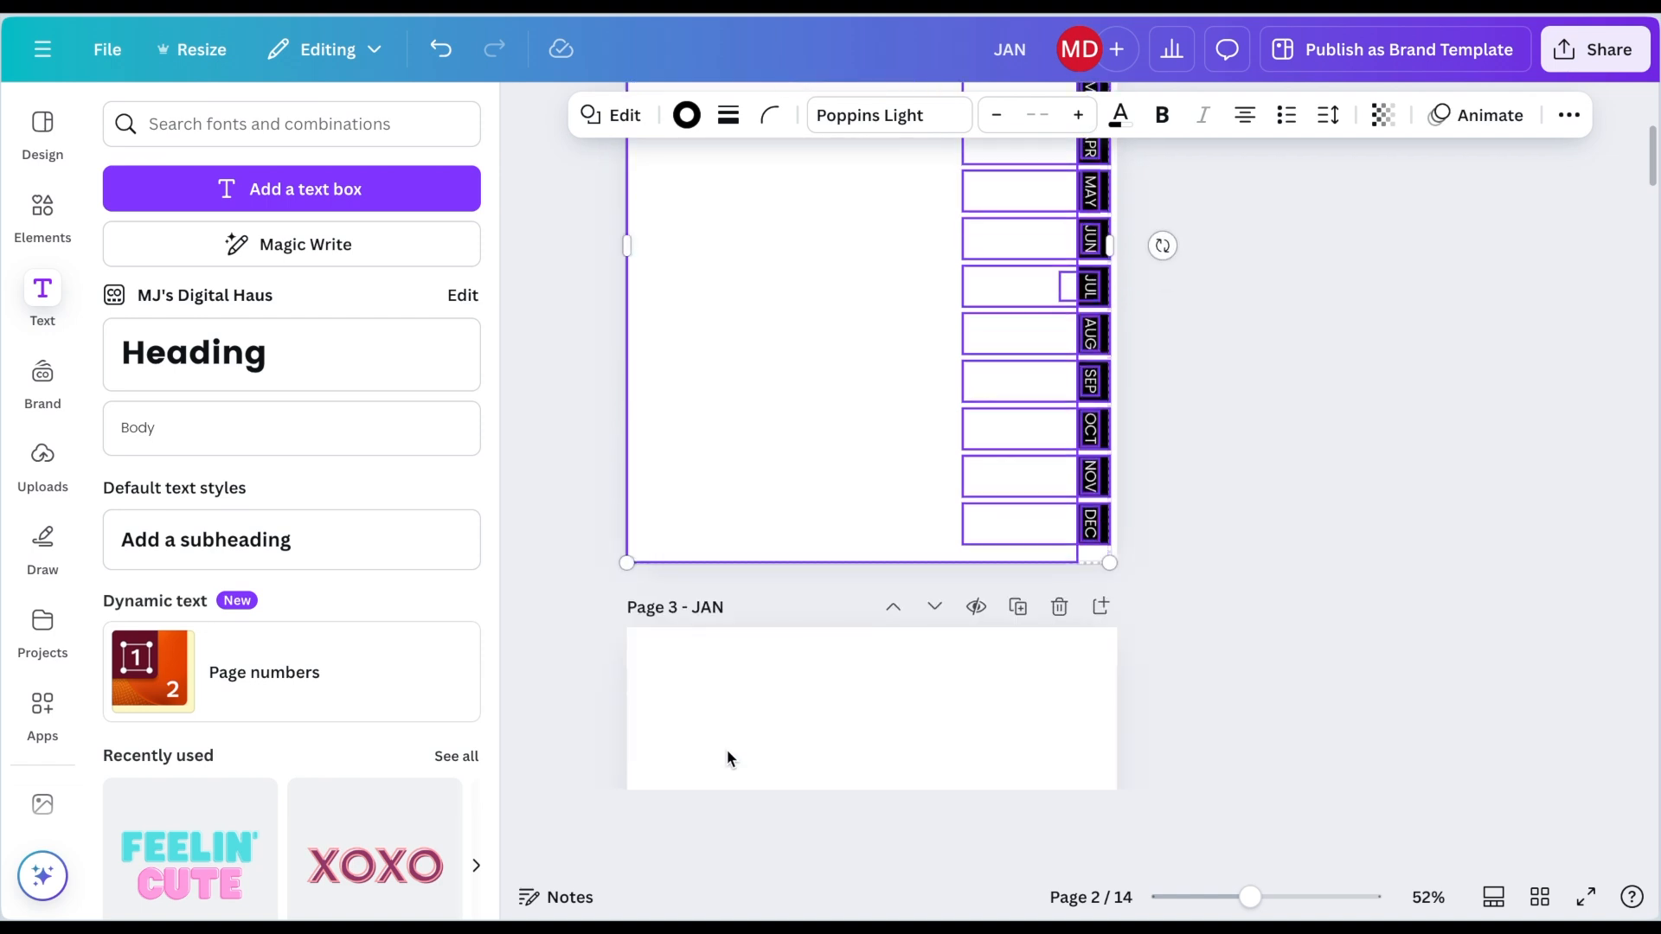
pyautogui.scroll(-3, 726, 749)
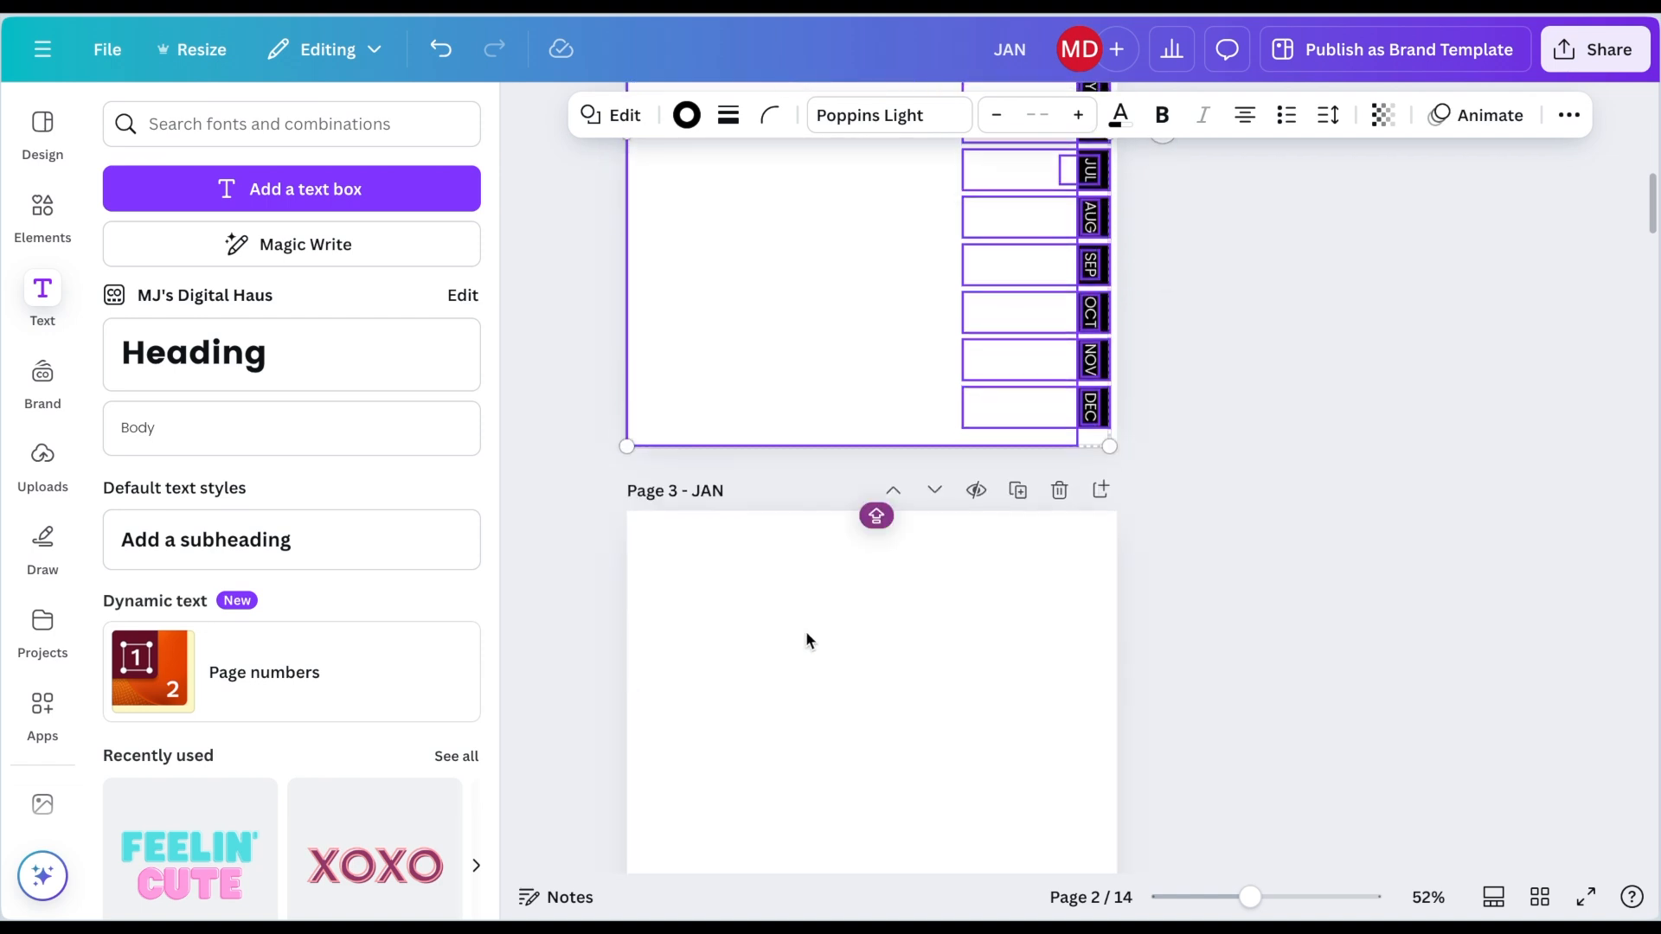
pyautogui.click(806, 639)
pyautogui.hotkey('ctrl', 'v')
pyautogui.scroll(-8, 806, 630)
pyautogui.click(841, 541)
pyautogui.hotkey('ctrl', 'v')
pyautogui.scroll(-5, 839, 553)
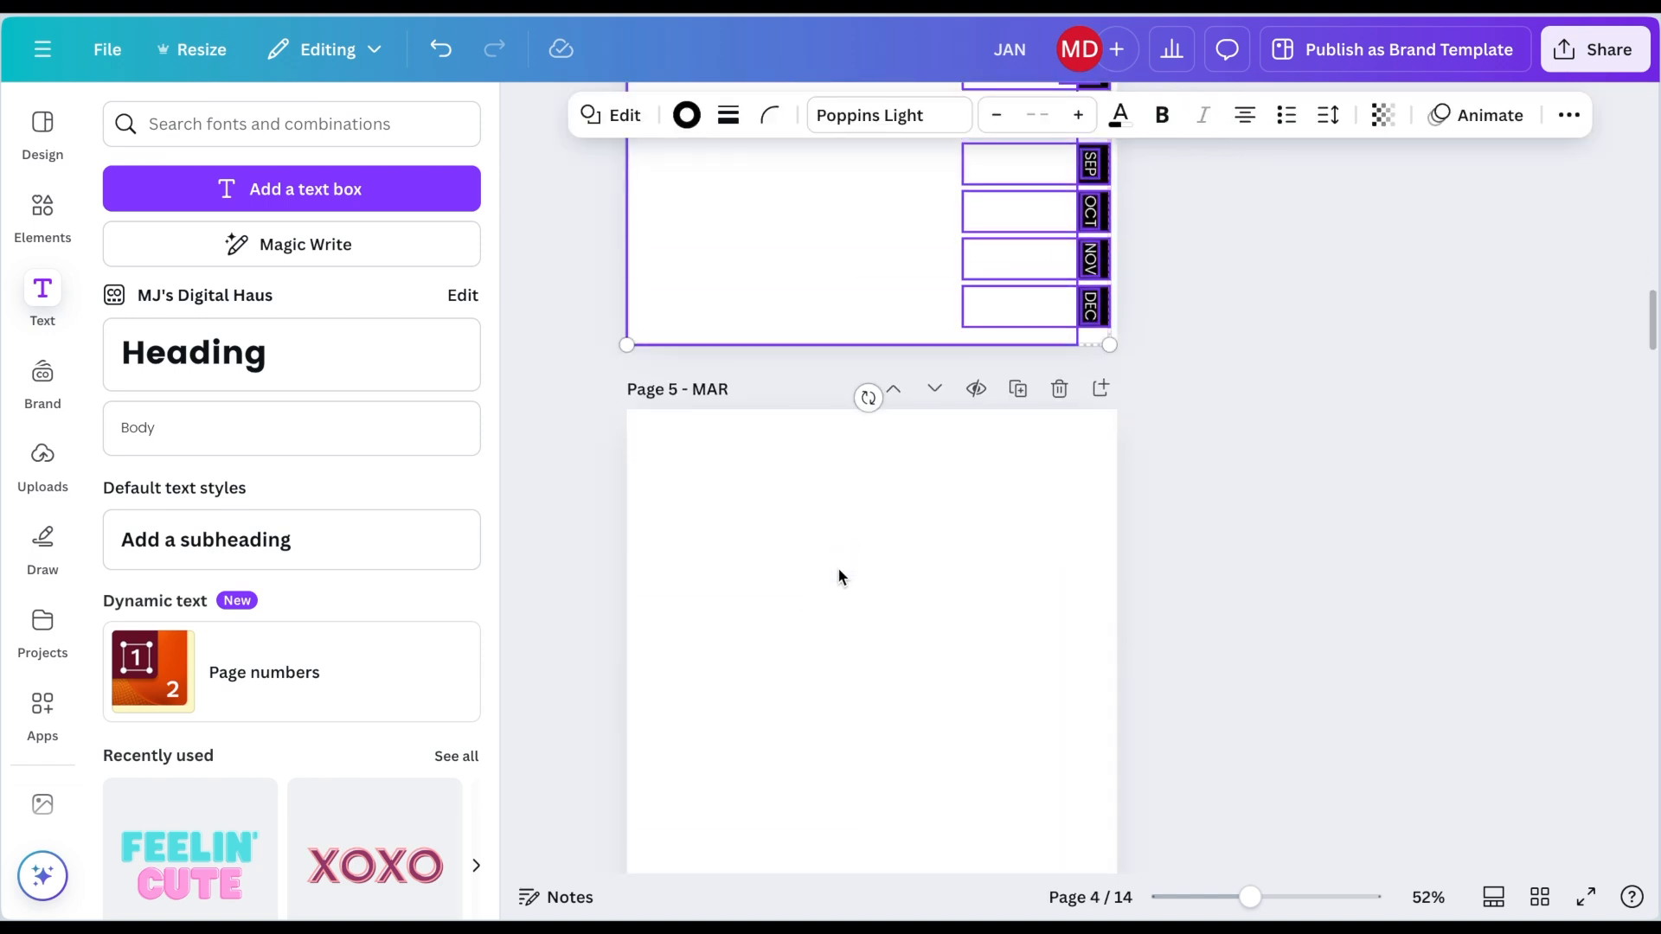
pyautogui.click(837, 571)
pyautogui.hotkey('ctrl', 'v')
pyautogui.scroll(-7, 836, 576)
pyautogui.click(835, 584)
pyautogui.hotkey('ctrl', 'v')
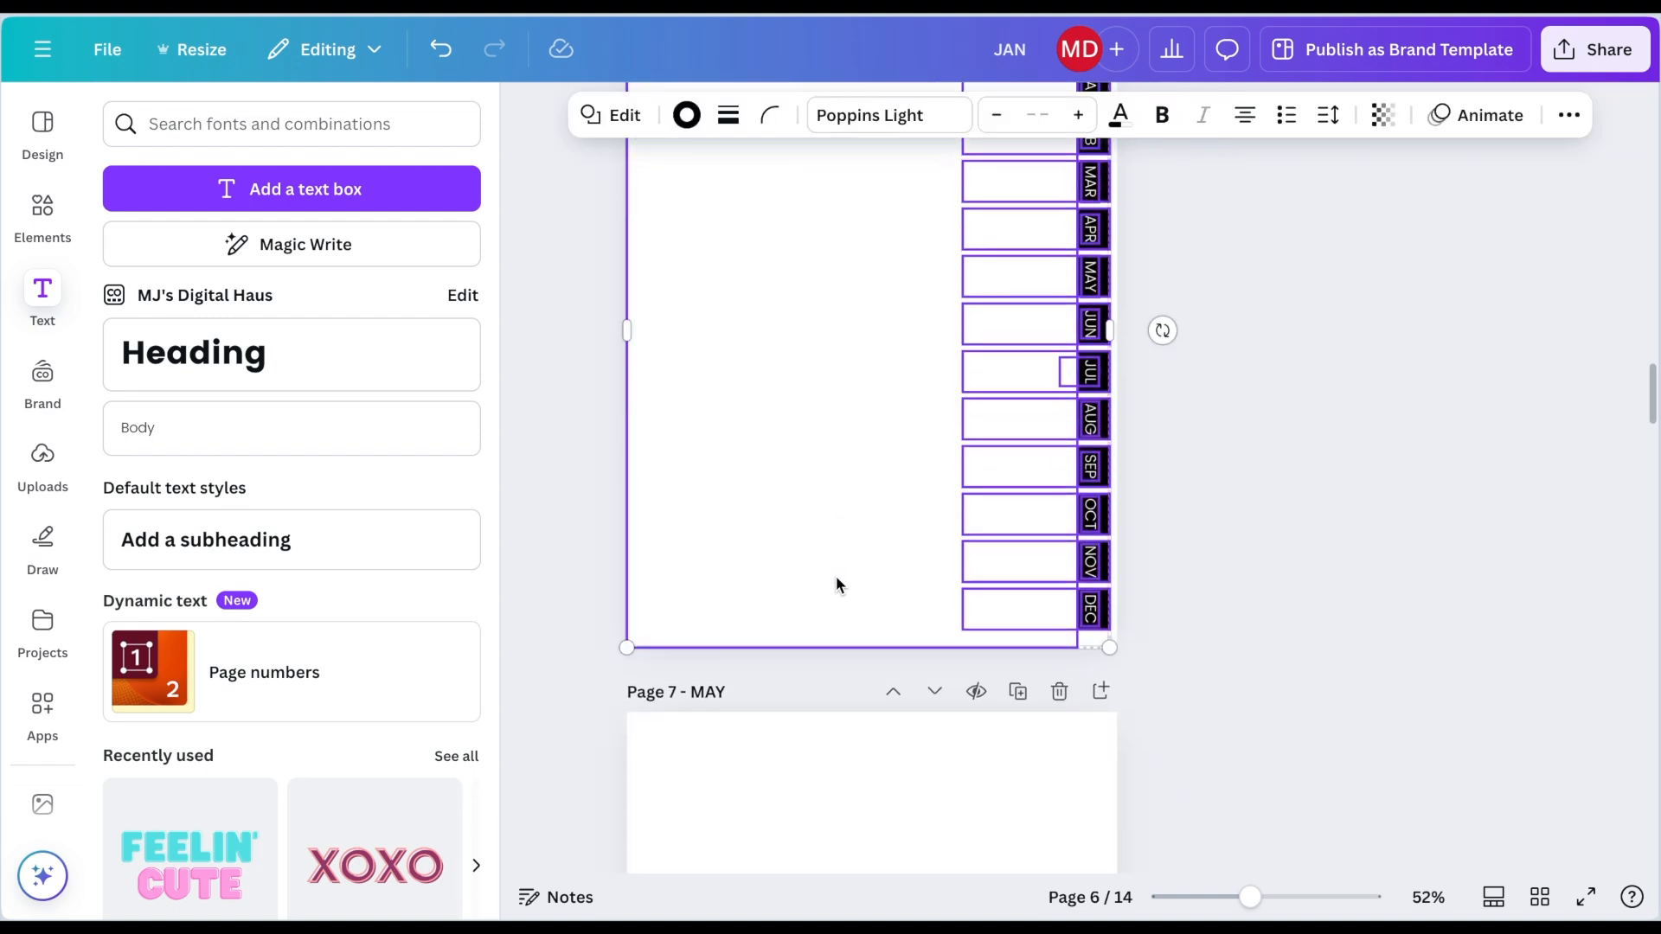
pyautogui.scroll(-7, 836, 576)
pyautogui.click(836, 576)
pyautogui.hotkey('ctrl', 'v')
pyautogui.scroll(-7, 836, 576)
pyautogui.click(836, 577)
pyautogui.hotkey('ctrl', 'v')
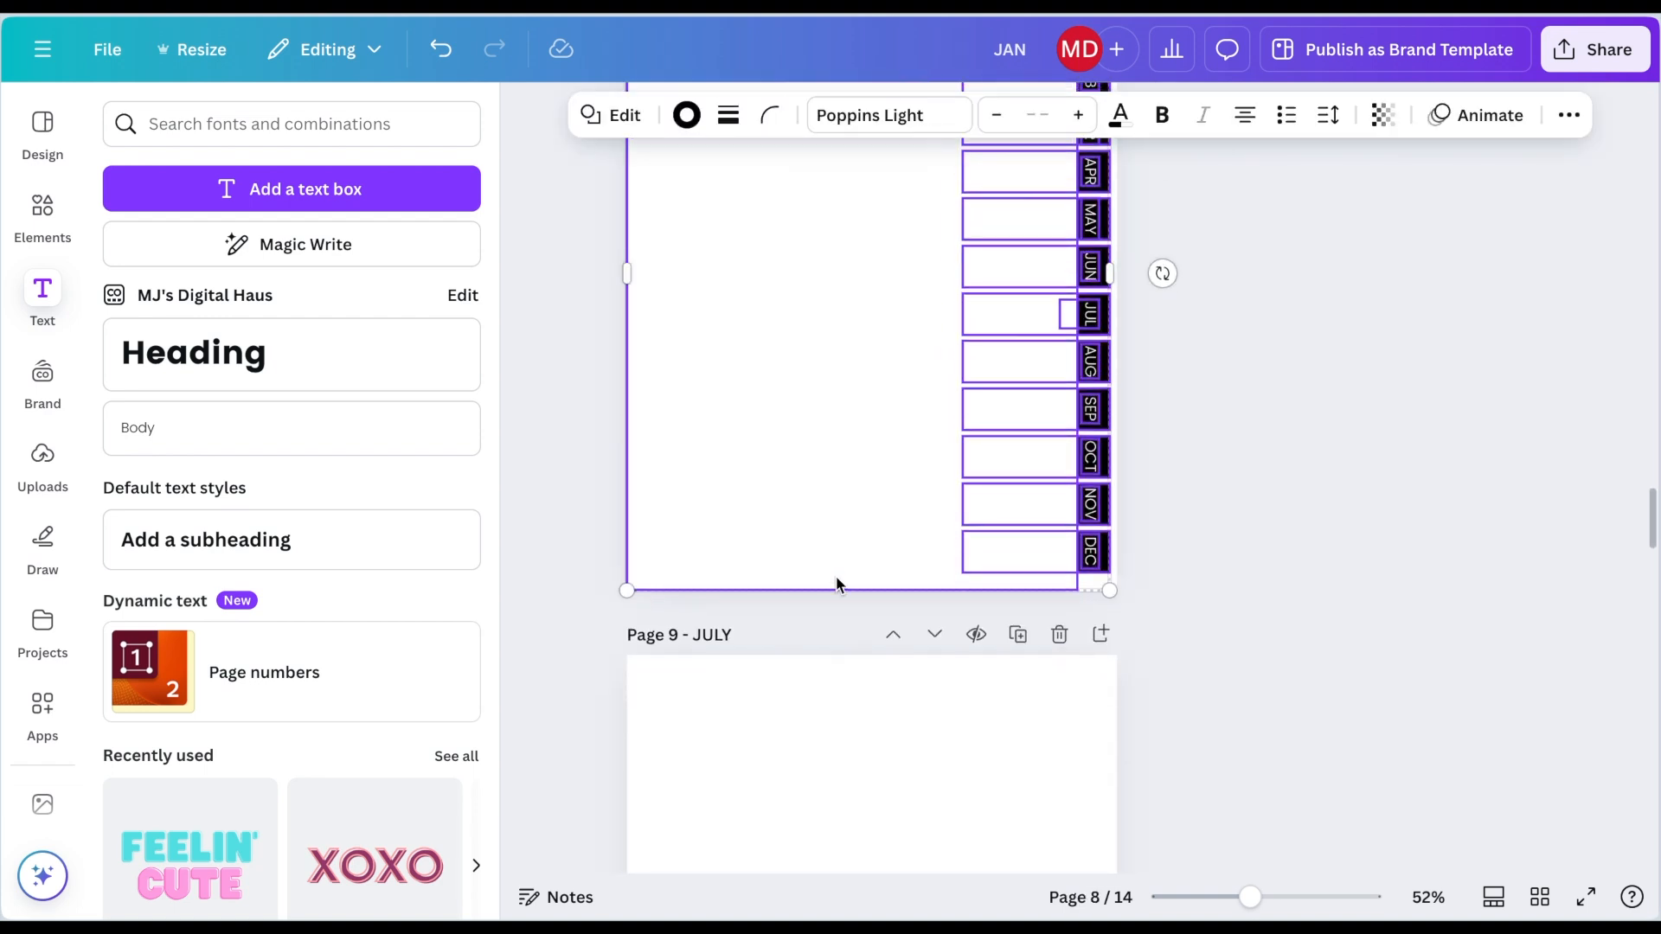
# Step: Paste the copied tabs and link boxes onto pages 9 through 14
pyautogui.scroll(-7, 835, 586)
pyautogui.click(836, 586)
pyautogui.hotkey('ctrl', 'v')
pyautogui.scroll(-7, 836, 586)
pyautogui.click(836, 586)
pyautogui.hotkey('ctrl', 'v')
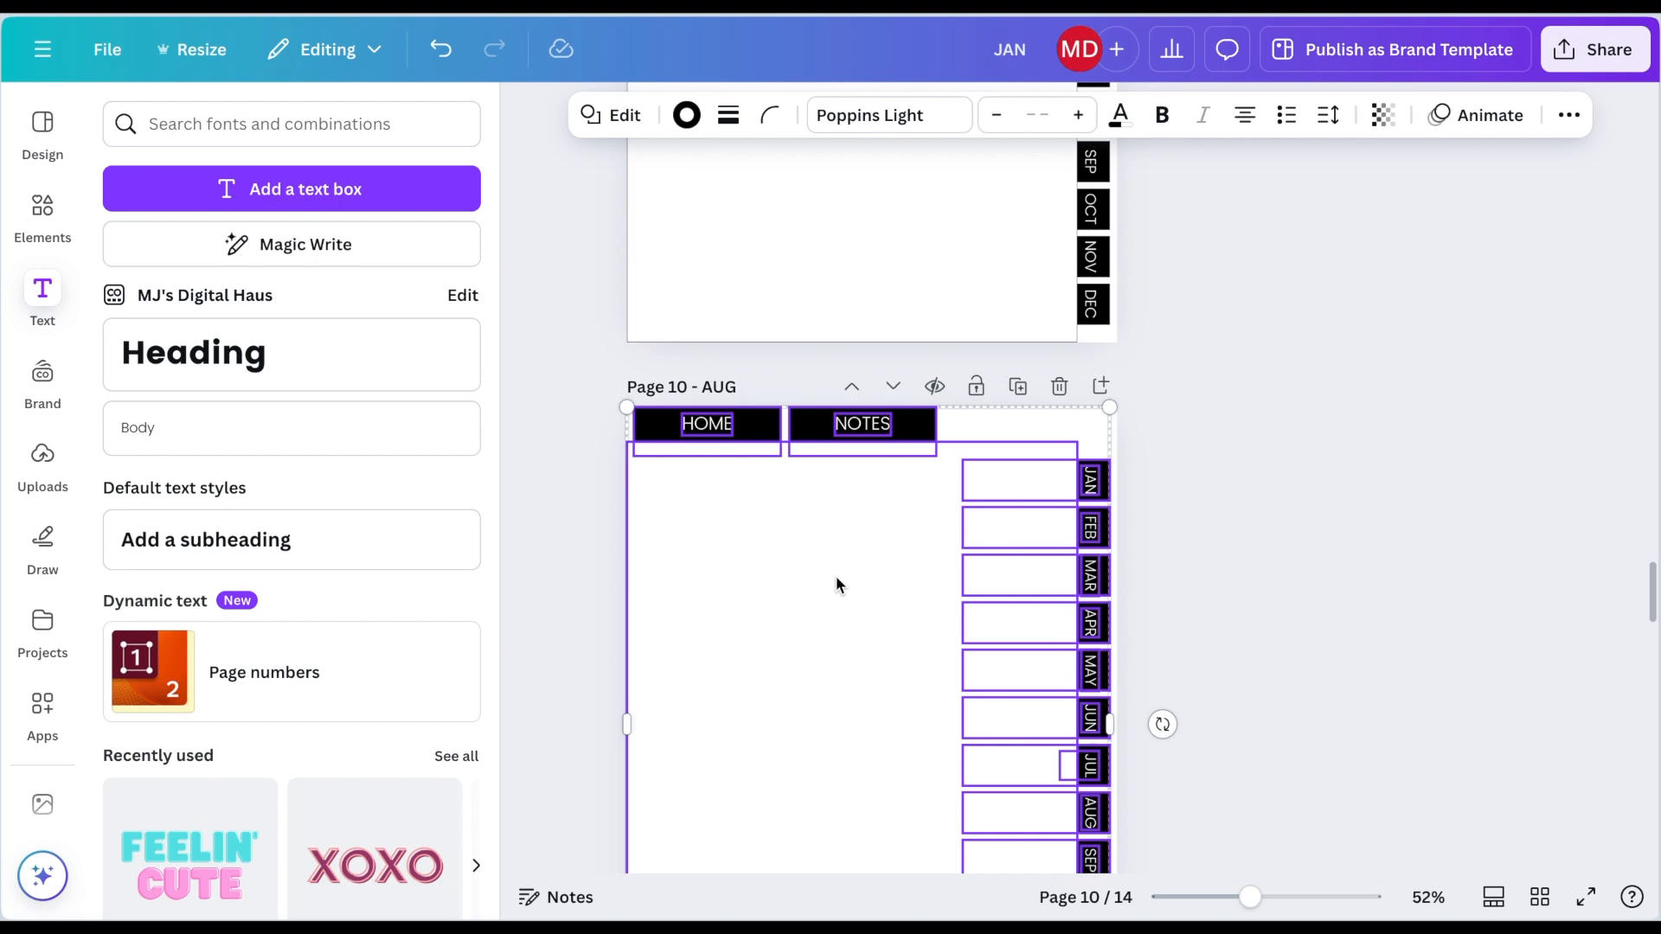
pyautogui.scroll(-7, 836, 586)
pyautogui.click(836, 586)
pyautogui.hotkey('ctrl', 'v')
pyautogui.scroll(-7, 836, 586)
pyautogui.click(836, 578)
pyautogui.hotkey('ctrl', 'v')
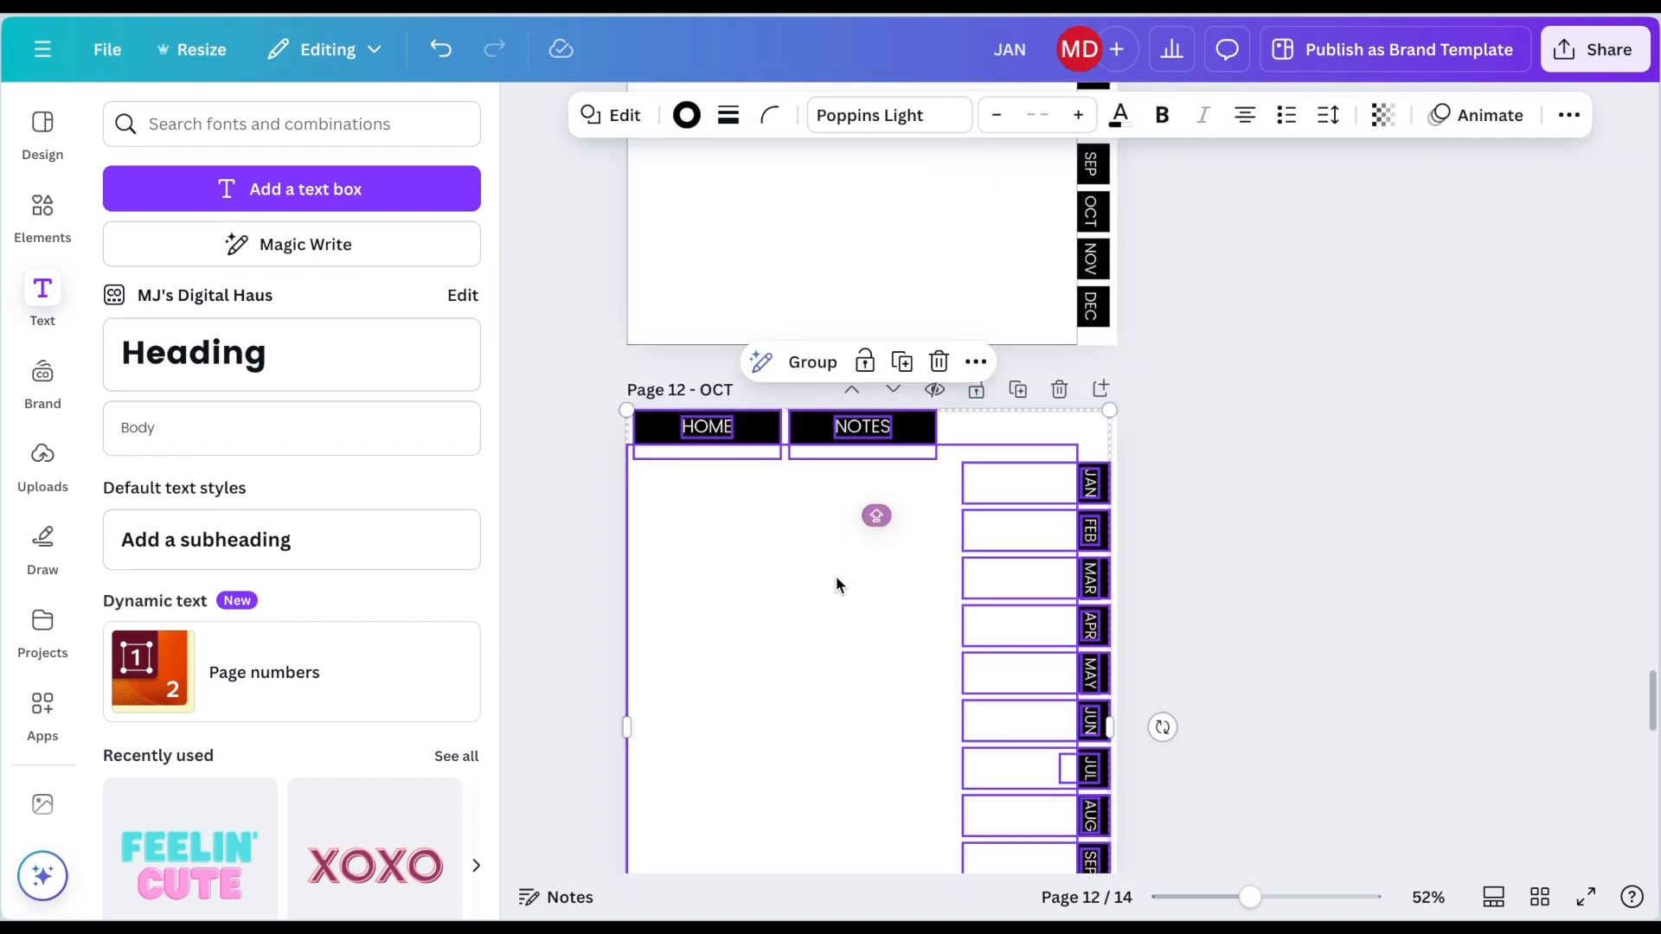
pyautogui.scroll(-7, 836, 578)
pyautogui.click(835, 578)
pyautogui.hotkey('ctrl', 'v')
pyautogui.scroll(-7, 836, 578)
pyautogui.click(835, 576)
pyautogui.hotkey('ctrl', 'v')
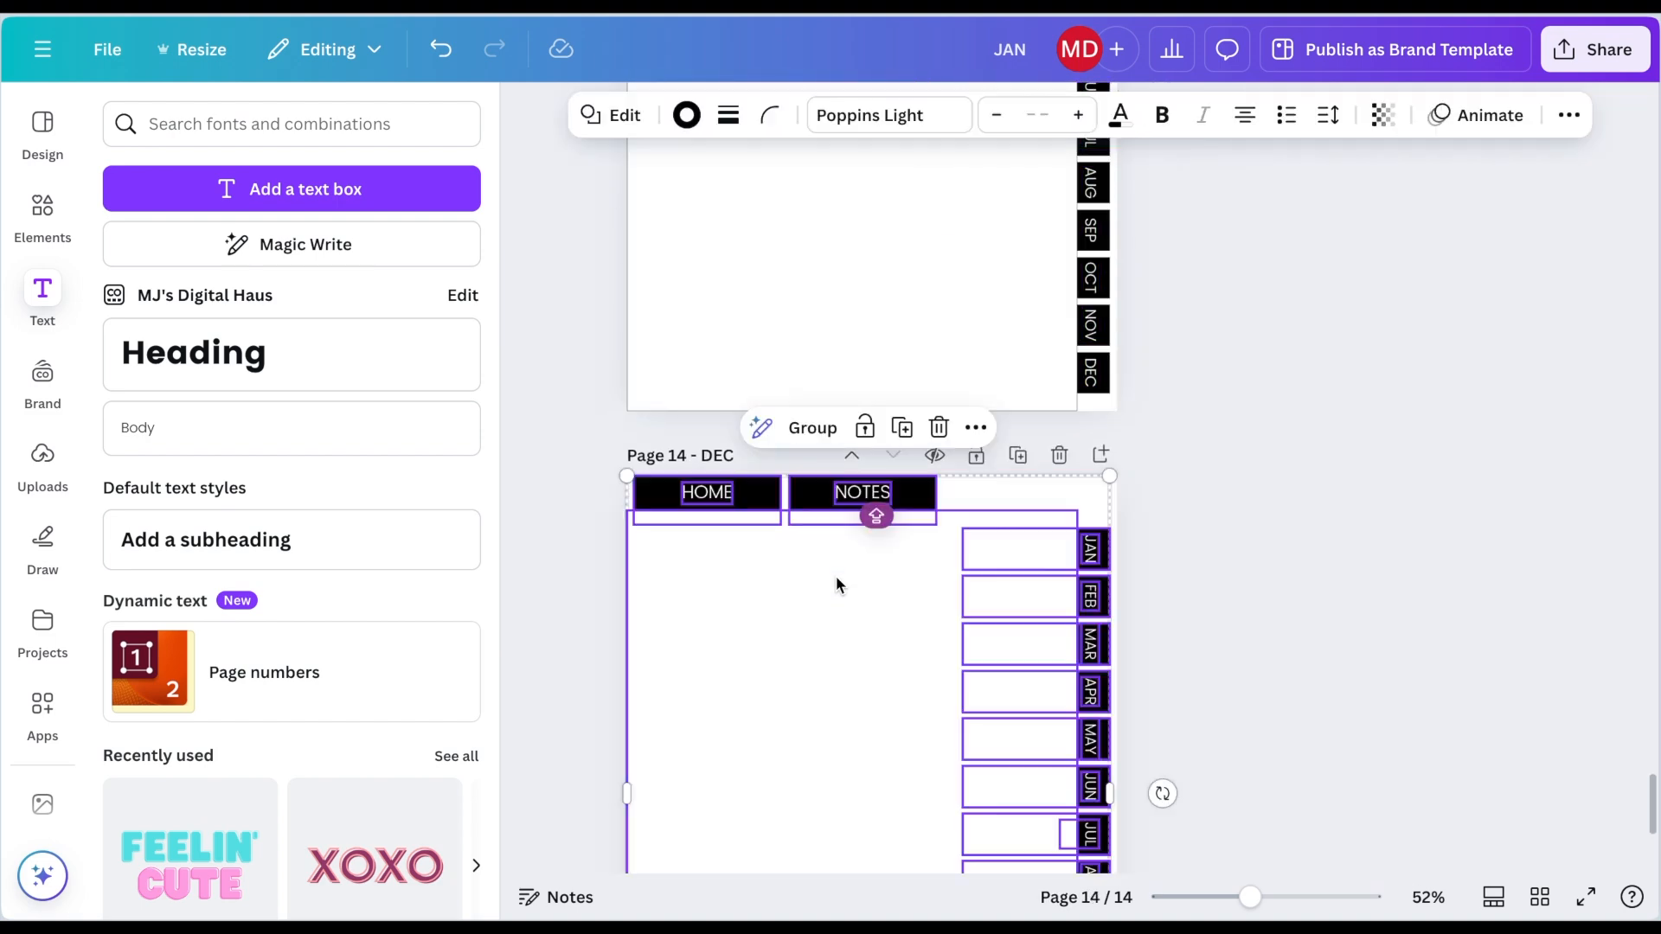
# Step: Select and lock all tab elements on pages 14 down to 11
pyautogui.click(1128, 511)
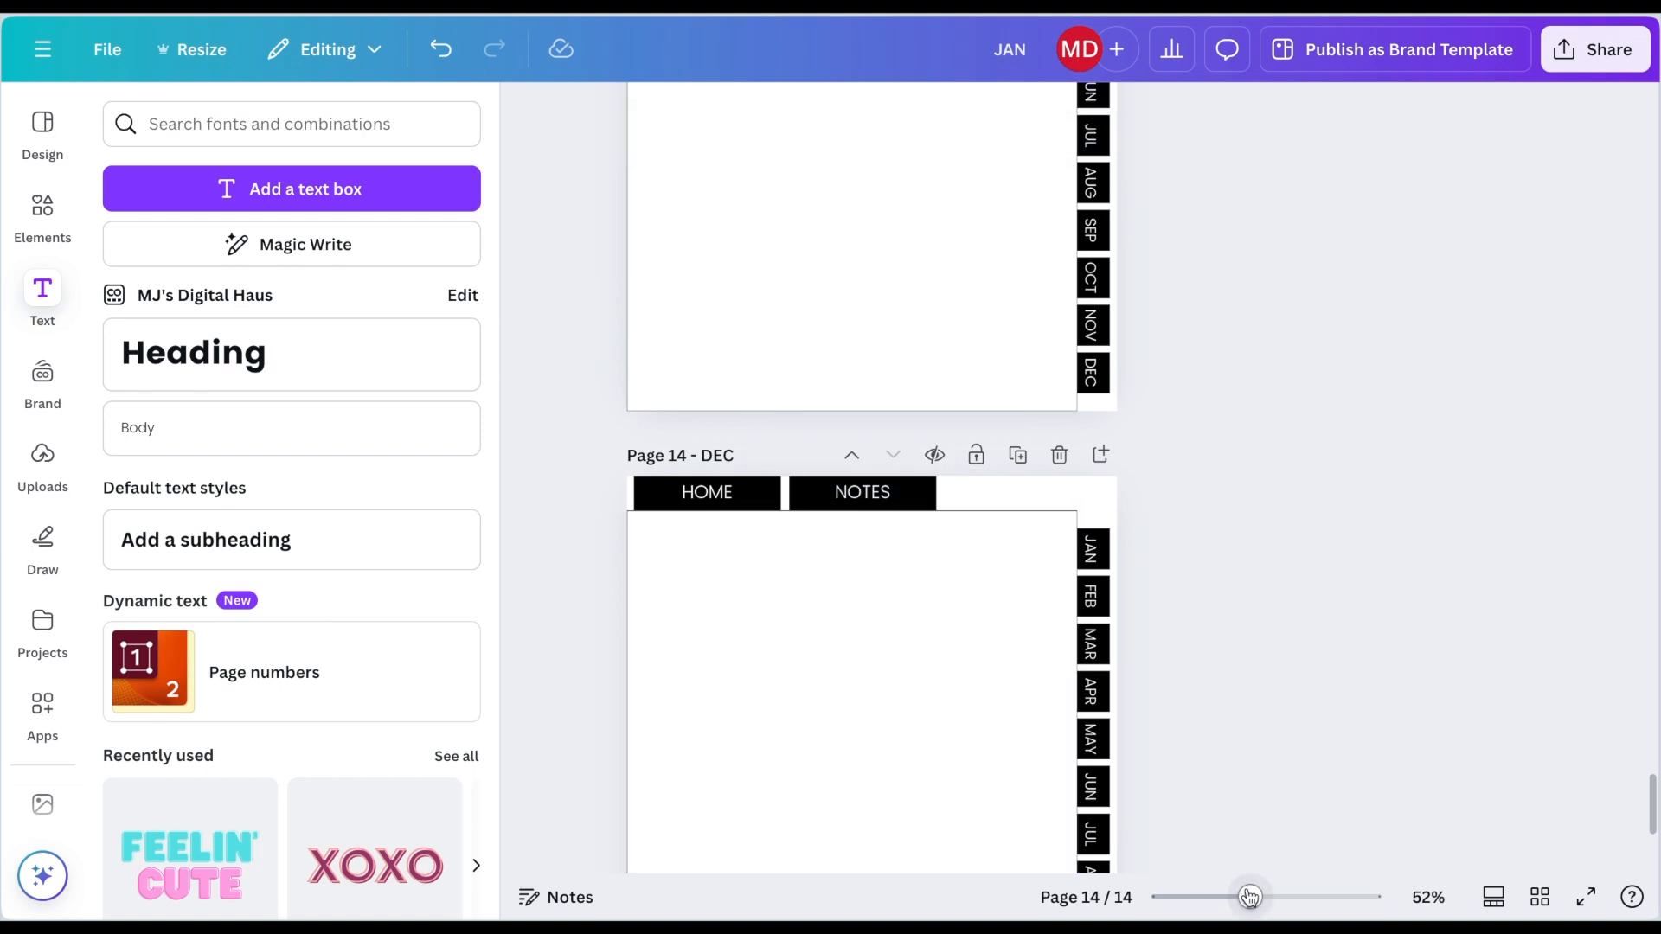
pyautogui.moveTo(1250, 897); pyautogui.dragTo(1222, 897)
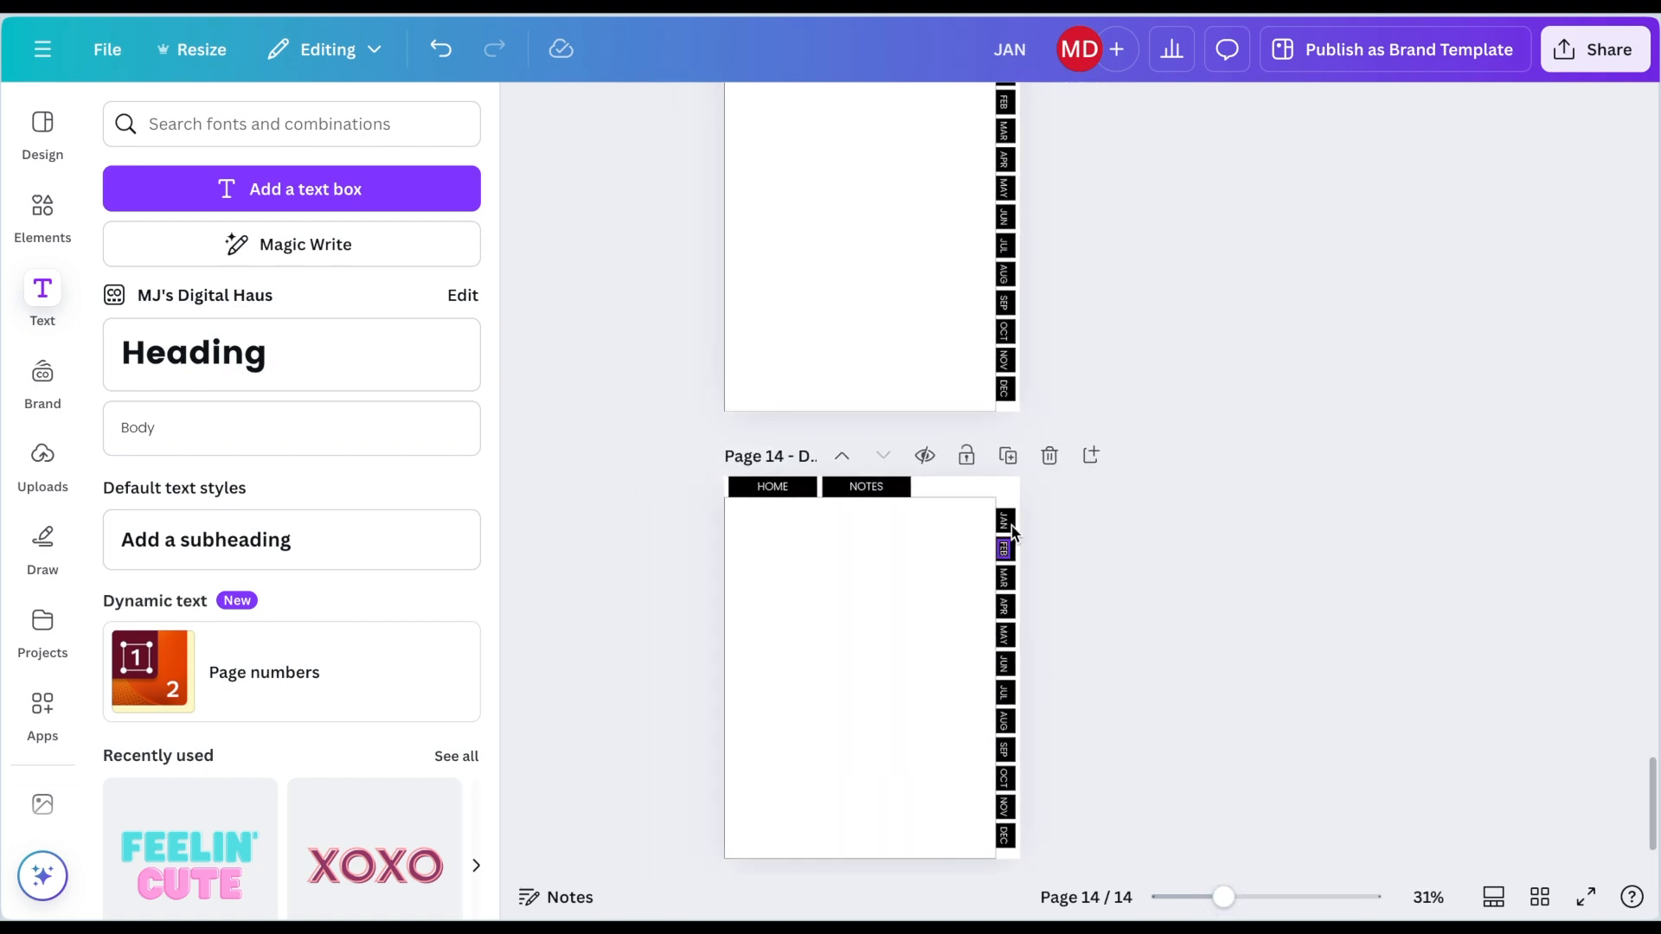
pyautogui.moveTo(1034, 484); pyautogui.dragTo(661, 863)
pyautogui.click(872, 433)
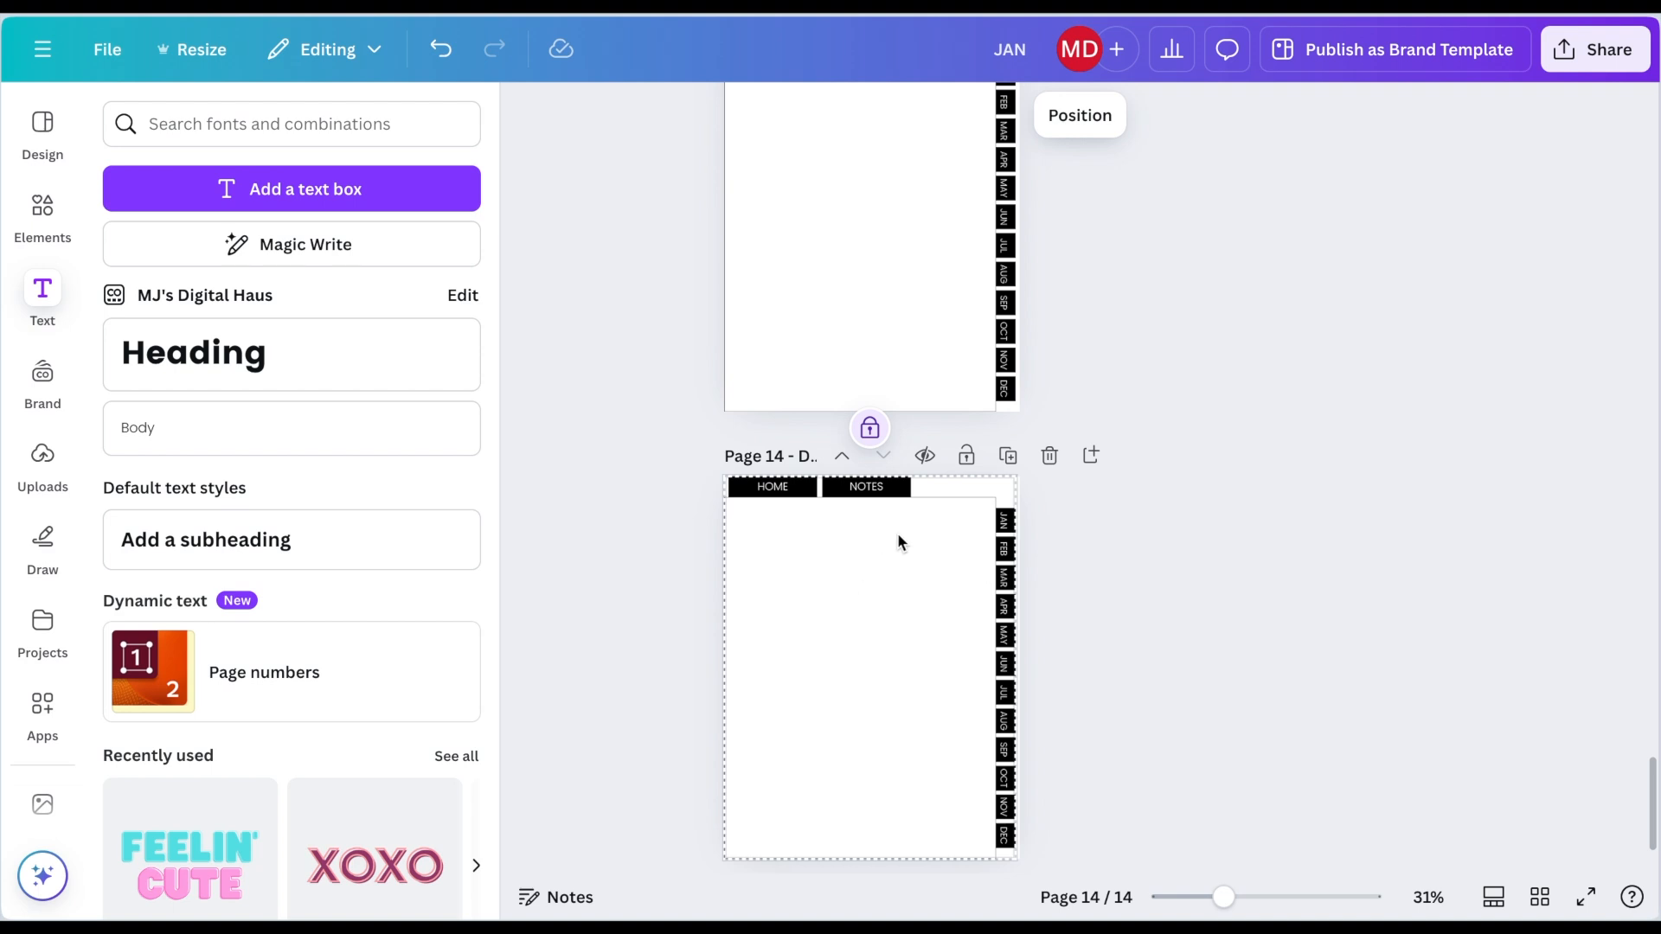
pyautogui.scroll(3, 903, 529)
pyautogui.moveTo(1033, 242); pyautogui.dragTo(654, 620)
pyautogui.scroll(5, 1046, 225)
pyautogui.moveTo(1031, 192); pyautogui.dragTo(717, 588)
pyautogui.click(868, 619)
pyautogui.scroll(2, 1163, 429)
pyautogui.scroll(3, 1047, 385)
pyautogui.click(866, 631)
pyautogui.click(1156, 426)
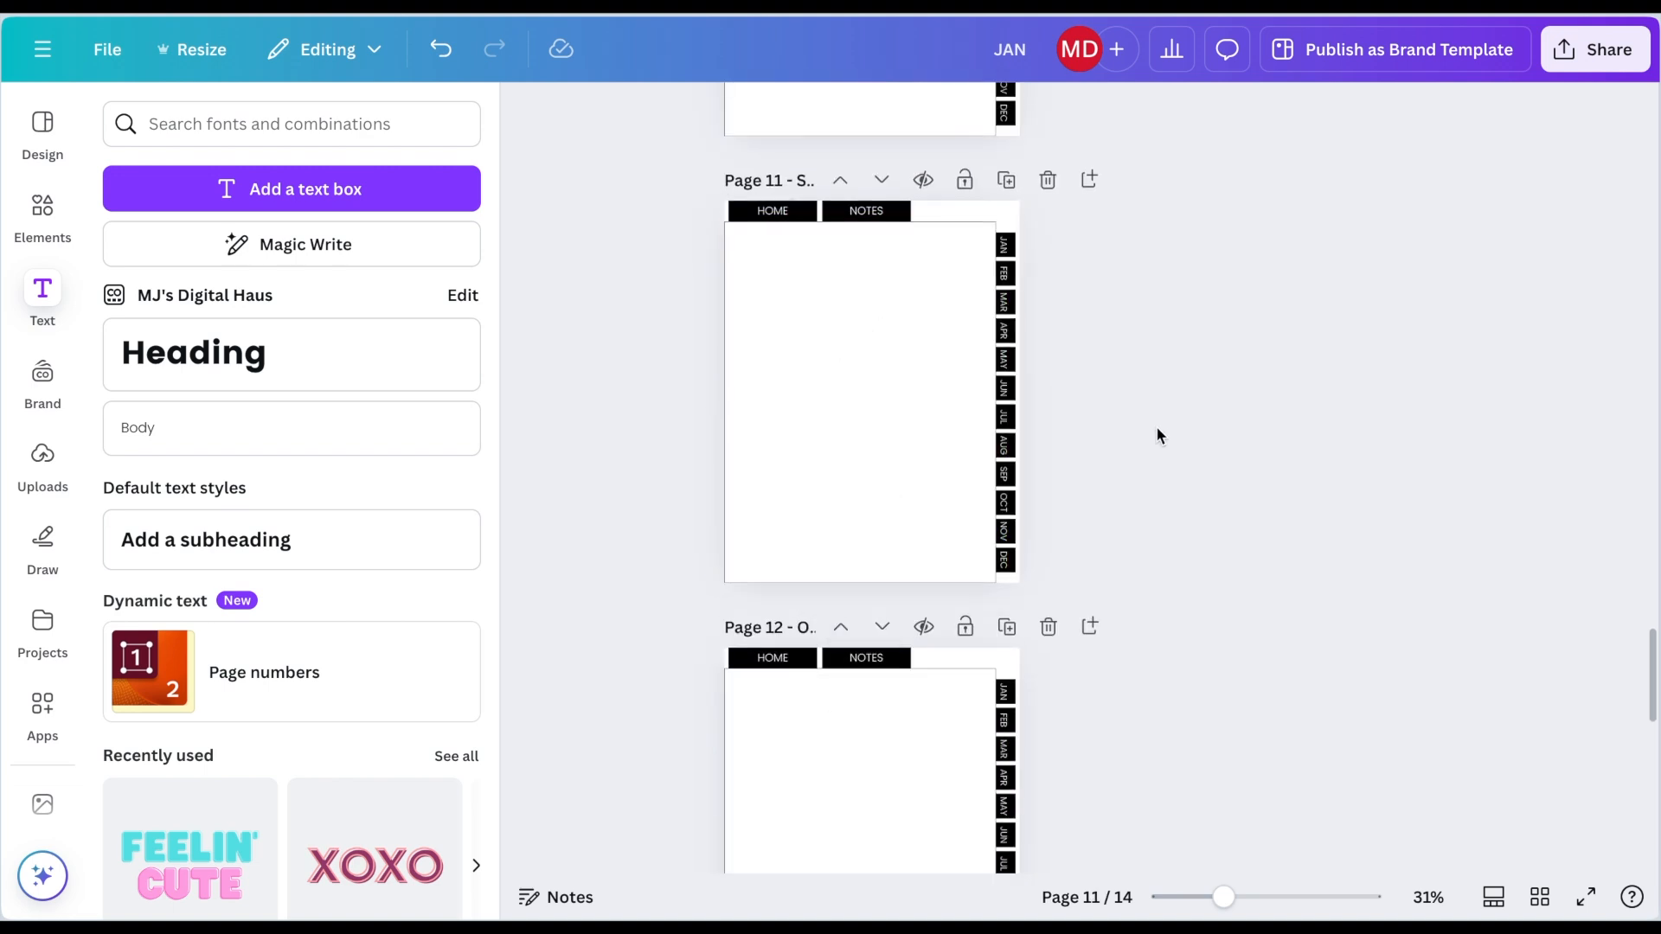
# Step: Select and lock all tab elements on pages 10, 9 and 8
pyautogui.scroll(5, 1155, 426)
pyautogui.moveTo(1029, 201); pyautogui.dragTo(689, 561)
pyautogui.click(866, 620)
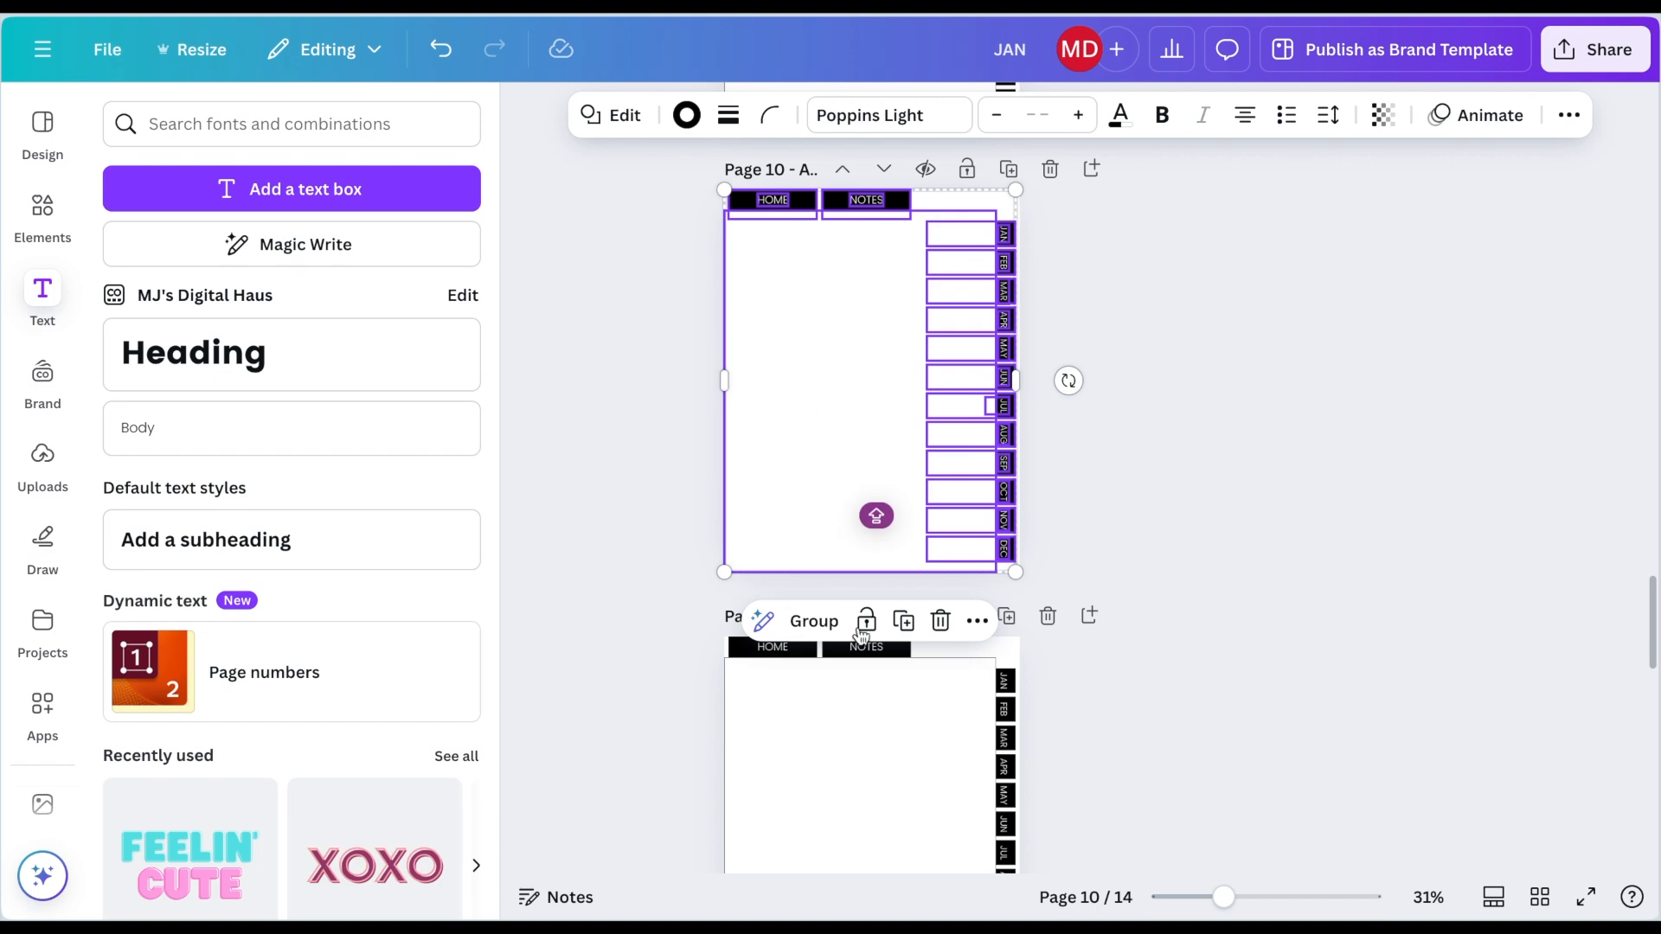
pyautogui.click(1149, 533)
pyautogui.scroll(5, 1149, 533)
pyautogui.moveTo(1037, 243); pyautogui.dragTo(714, 572)
pyautogui.click(867, 179)
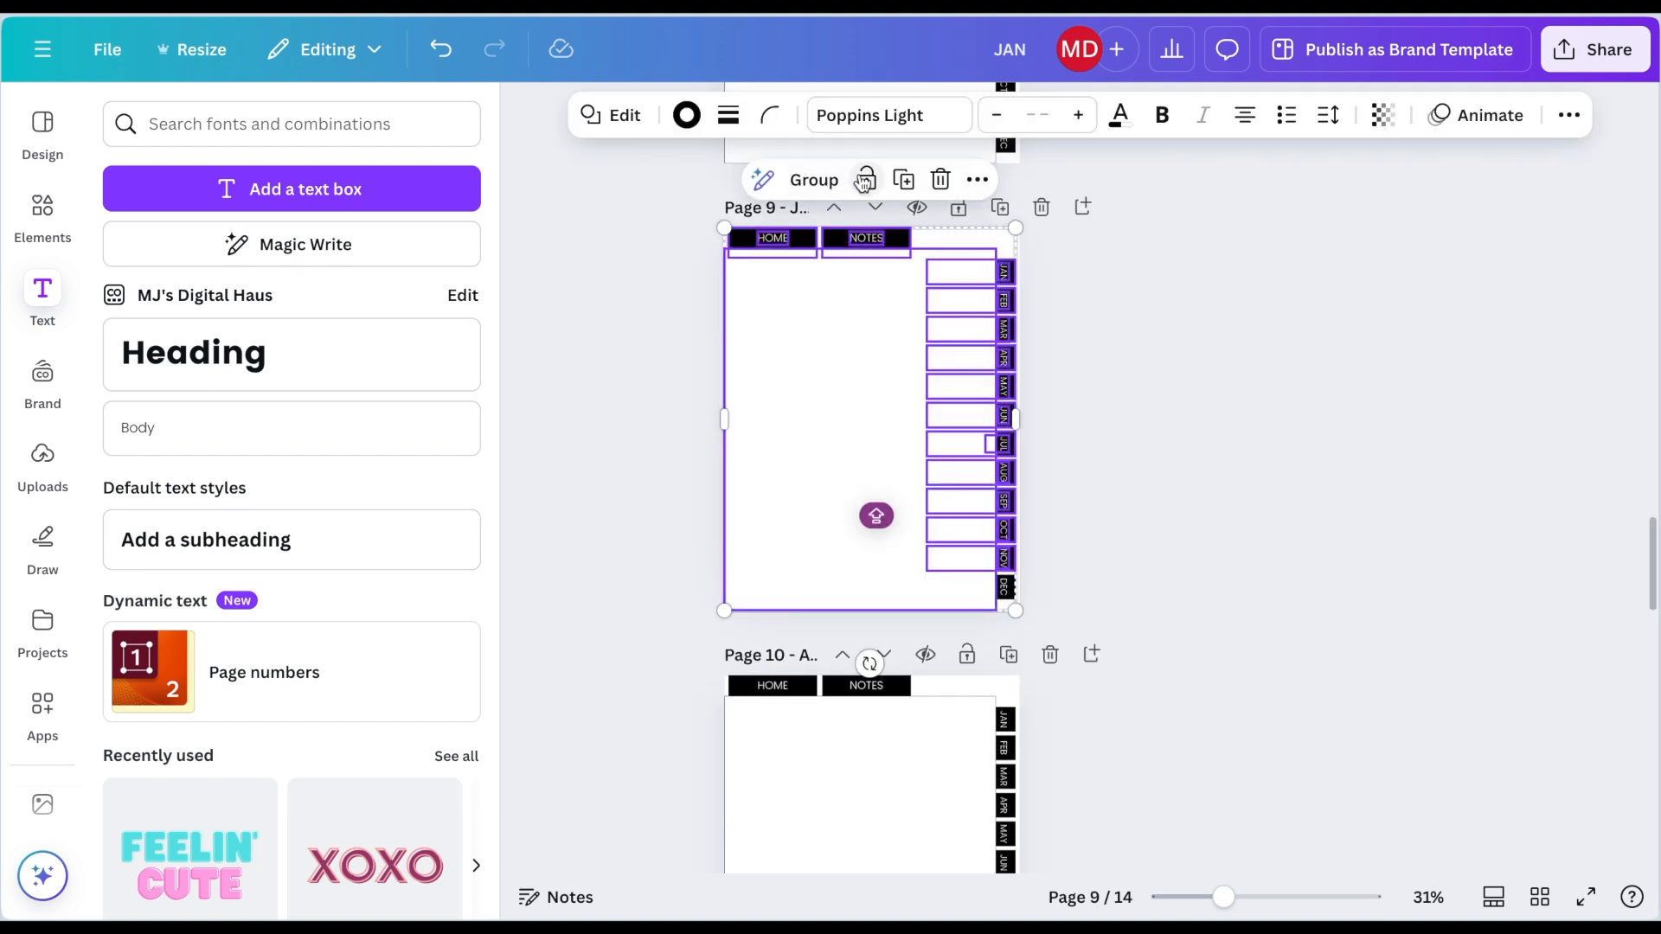
pyautogui.click(1137, 376)
pyautogui.scroll(5, 1136, 376)
pyautogui.moveTo(1029, 224); pyautogui.dragTo(723, 600)
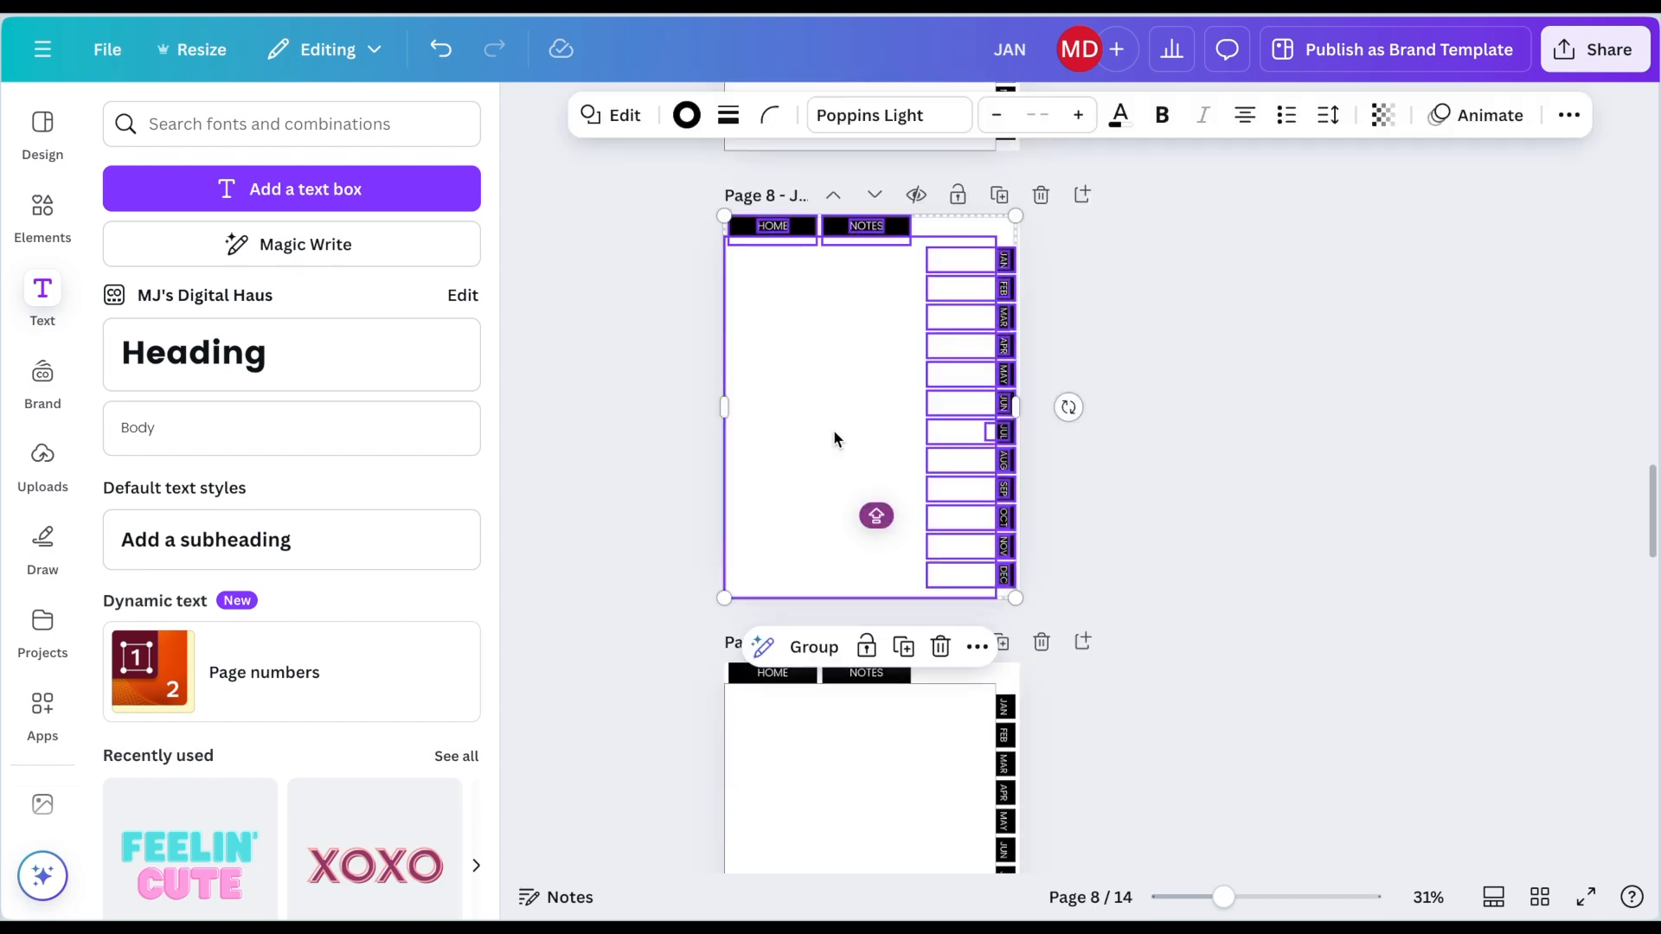
pyautogui.click(867, 647)
# Step: Select and lock all tab elements on pages 7, 6 and 5
pyautogui.click(1159, 496)
pyautogui.scroll(5, 1159, 497)
pyautogui.moveTo(1043, 285); pyautogui.dragTo(644, 675)
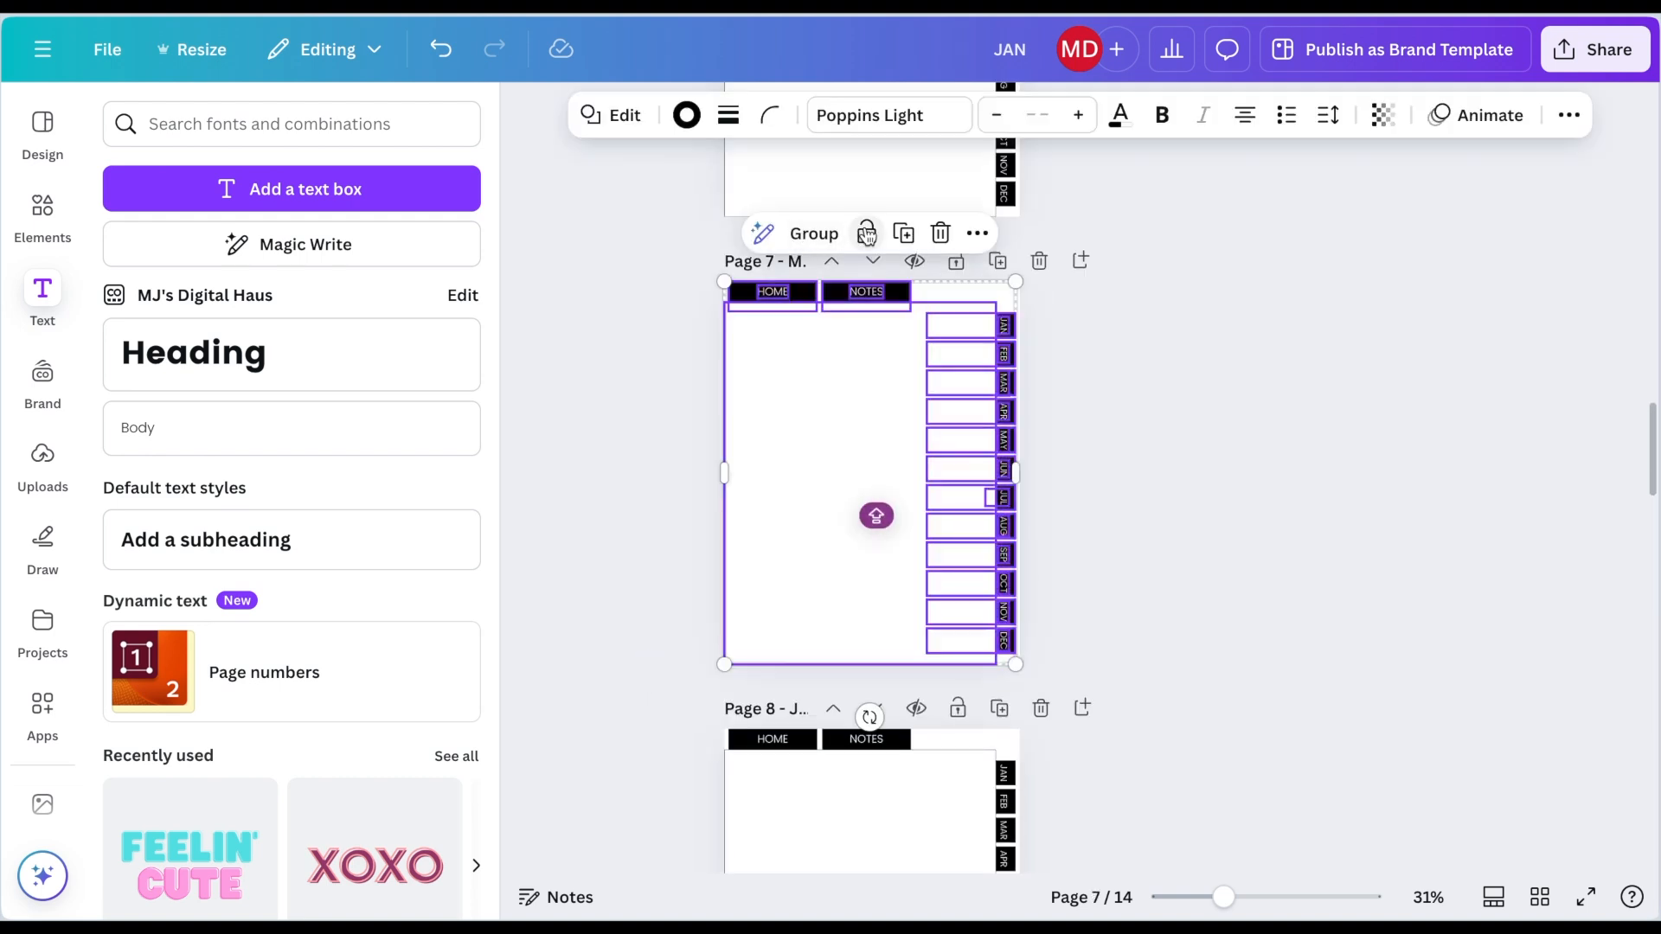
pyautogui.click(867, 234)
pyautogui.scroll(5, 802, 447)
pyautogui.moveTo(1027, 272); pyautogui.dragTo(693, 612)
pyautogui.click(866, 211)
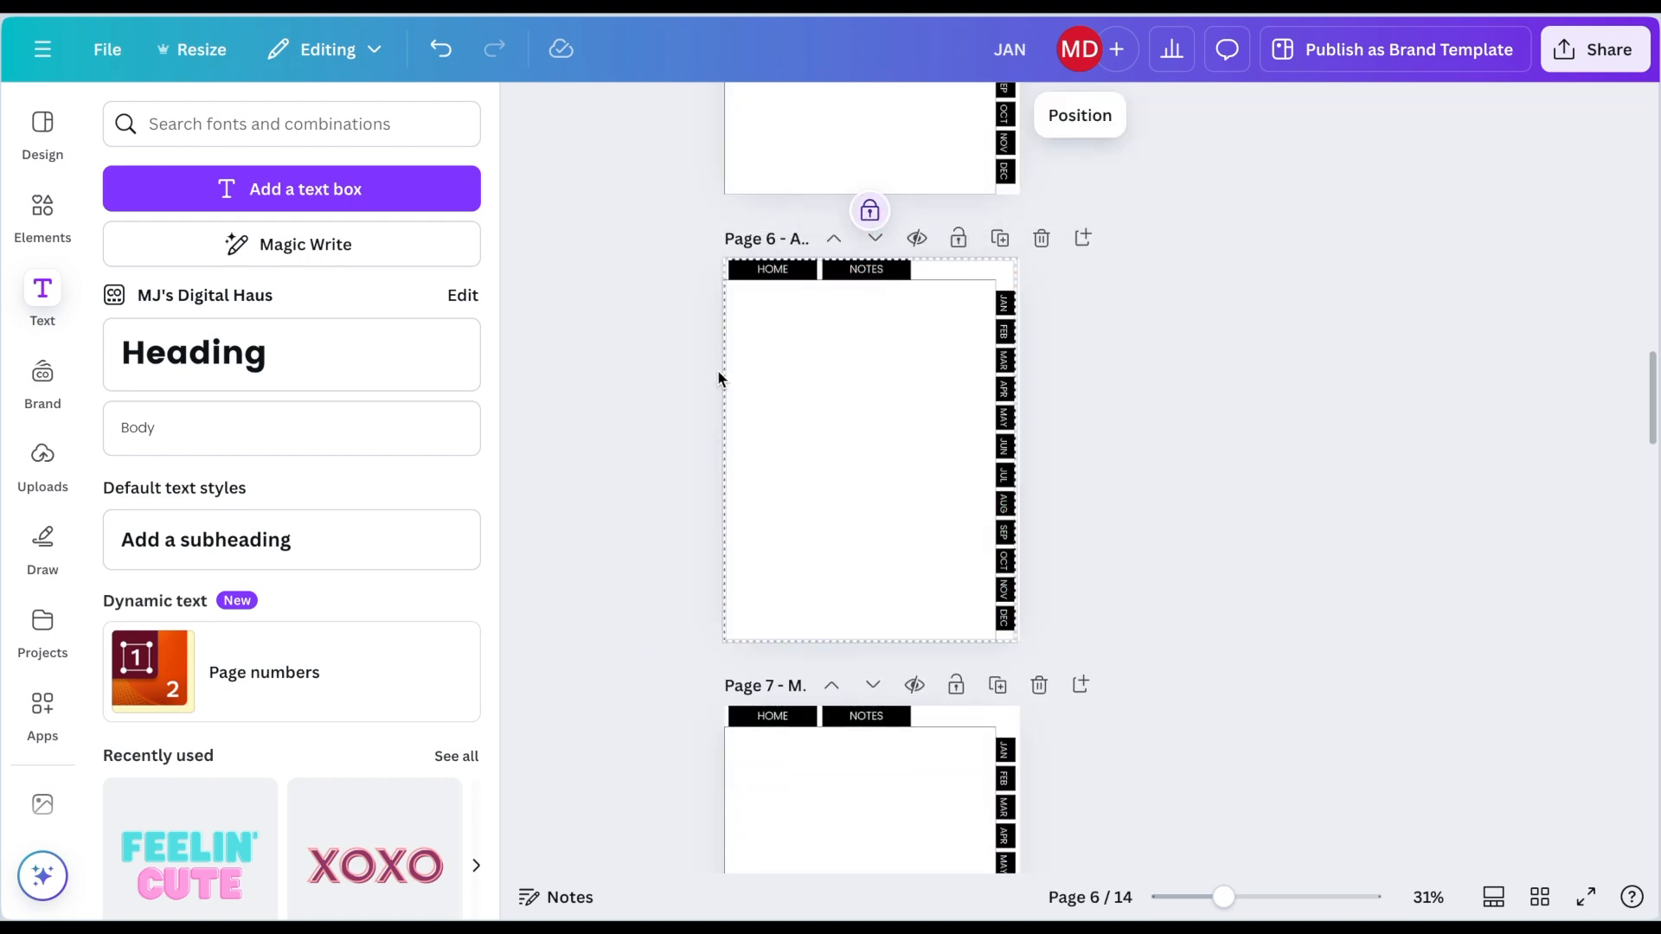
pyautogui.scroll(5, 662, 433)
pyautogui.moveTo(1054, 219); pyautogui.dragTo(682, 597)
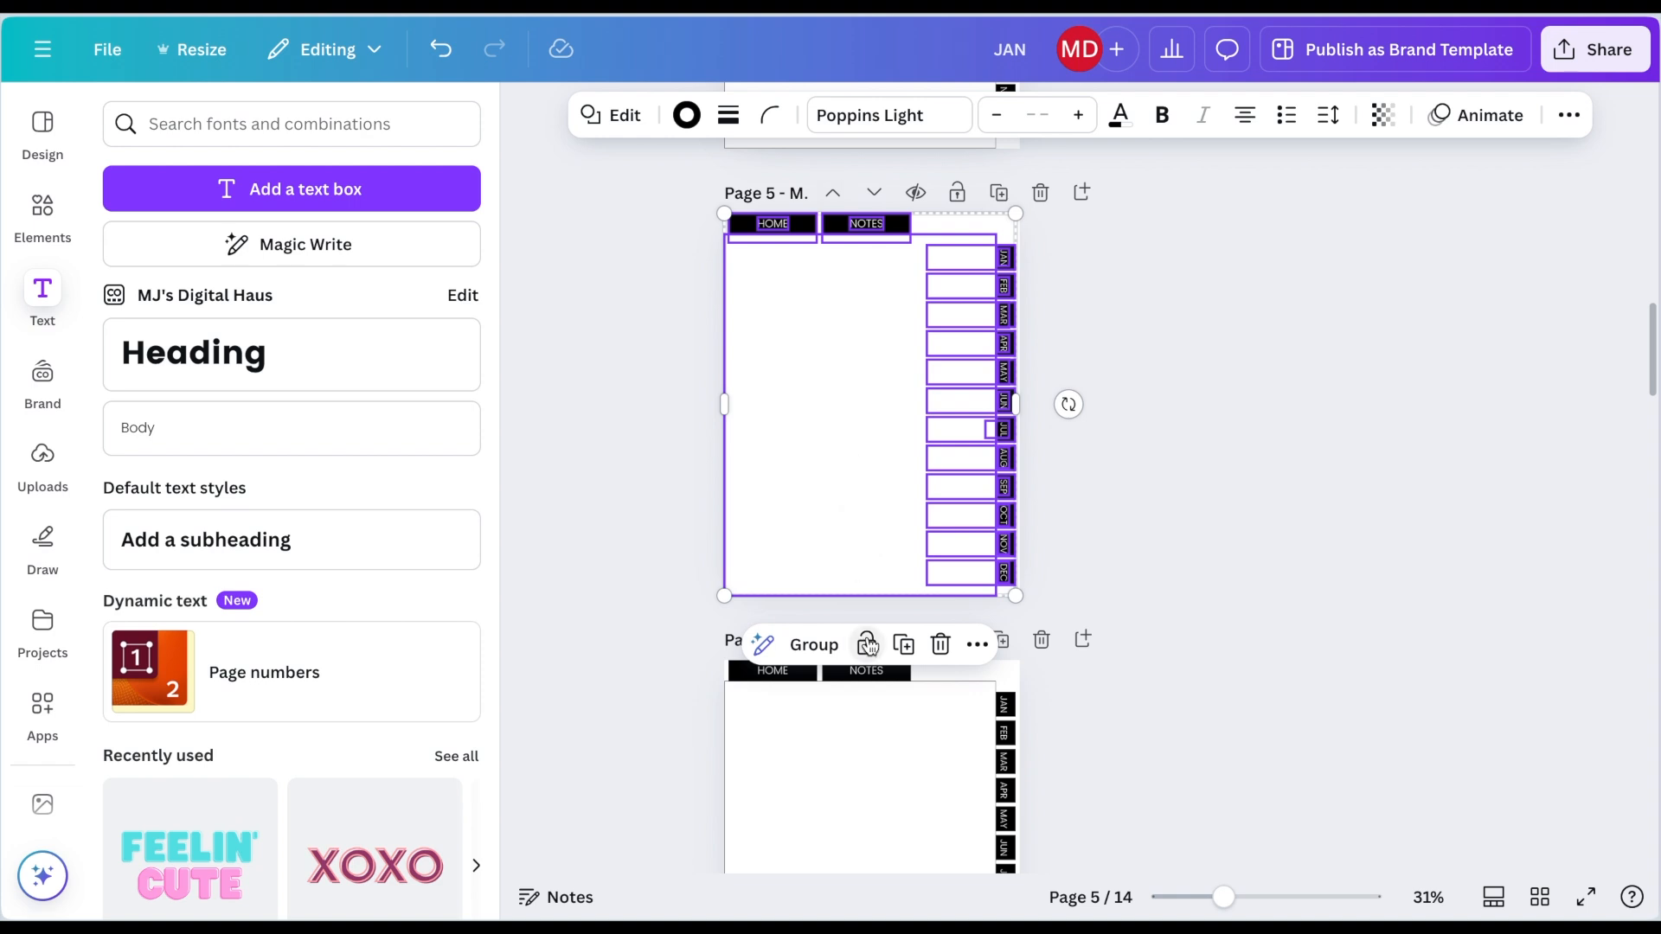
pyautogui.click(867, 644)
# Step: Select and lock all tab elements on pages 4, 3 and 2
pyautogui.scroll(5, 865, 398)
pyautogui.moveTo(1052, 242); pyautogui.dragTo(685, 601)
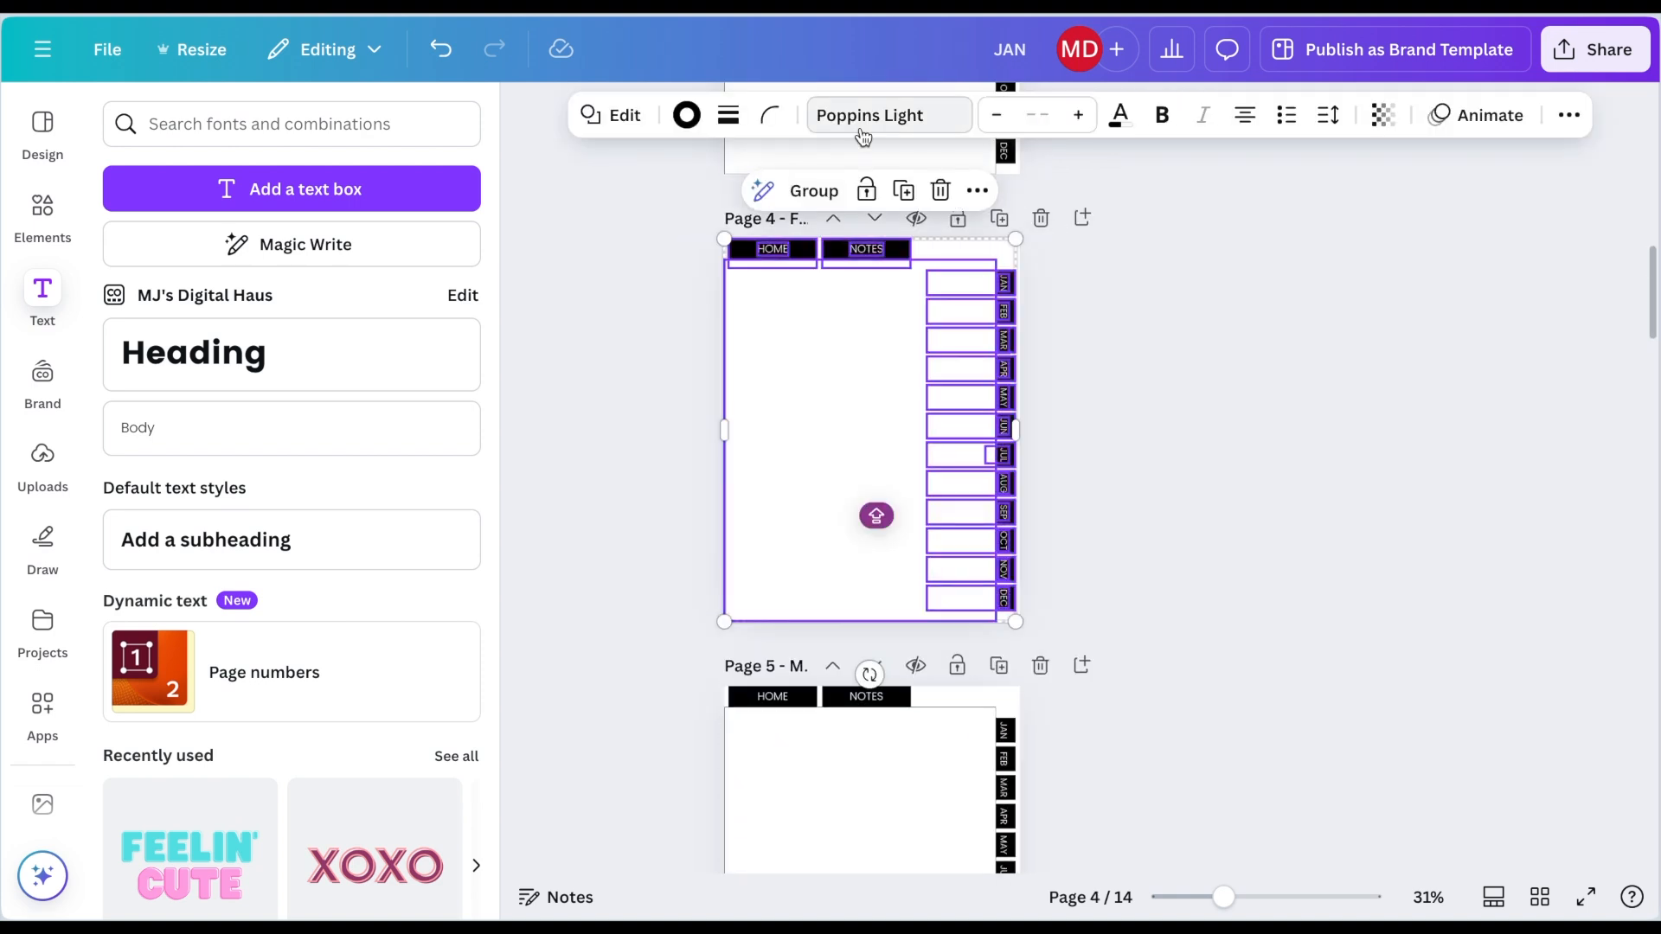
pyautogui.click(866, 190)
pyautogui.scroll(5, 745, 356)
pyautogui.moveTo(1046, 249); pyautogui.dragTo(627, 620)
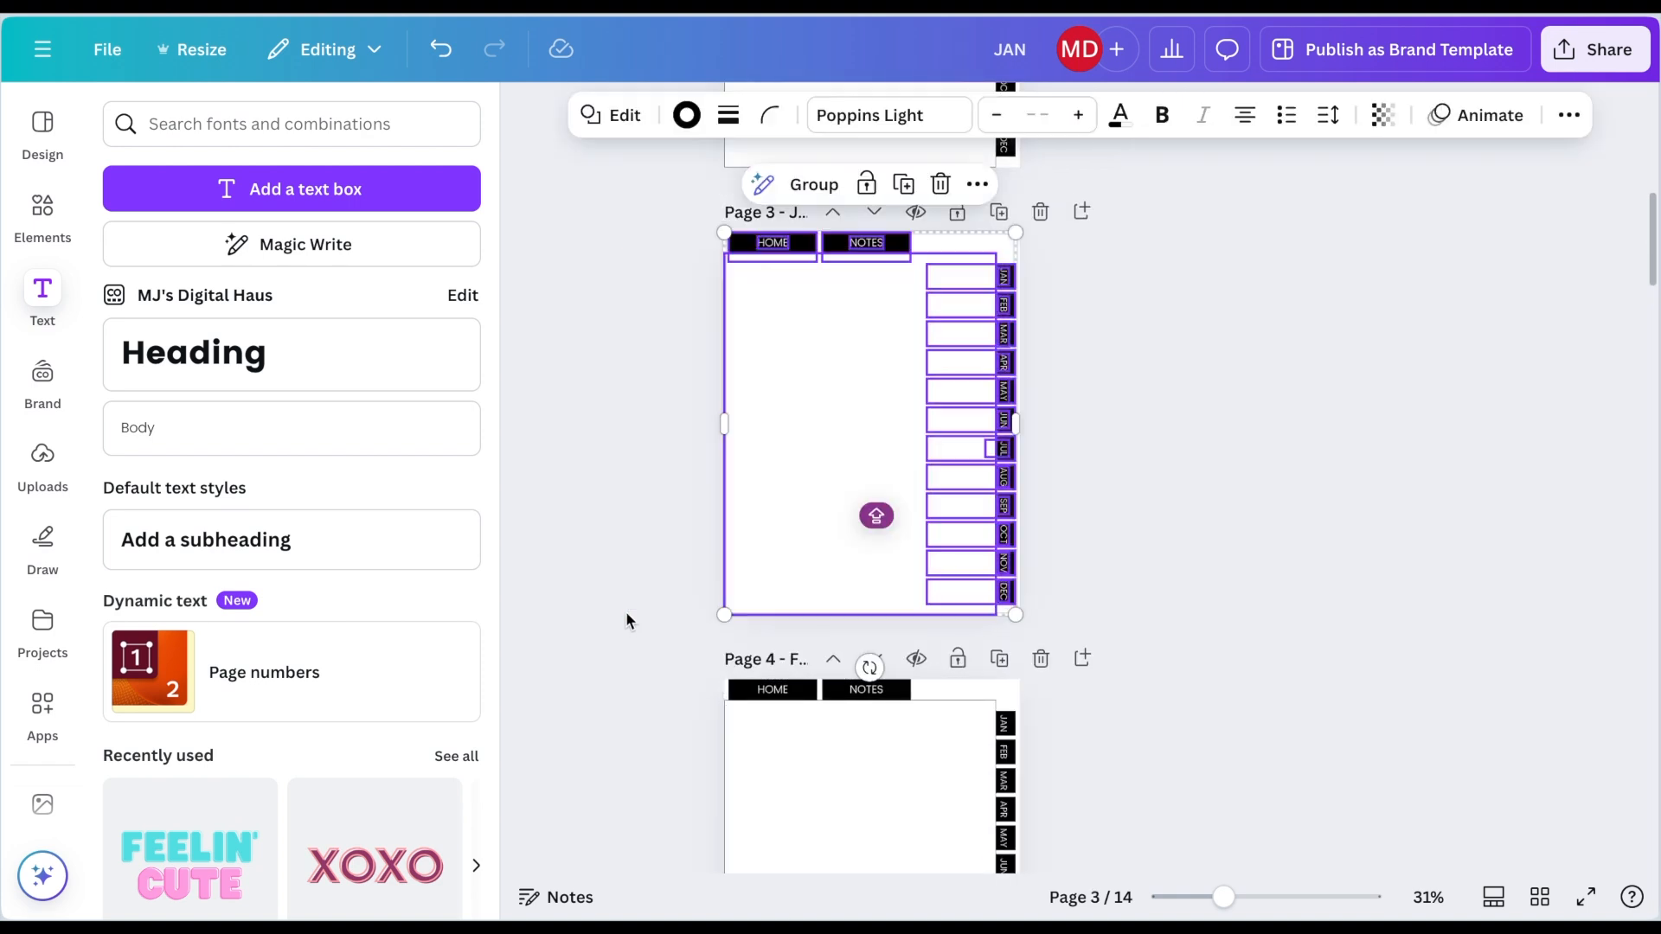
pyautogui.click(867, 185)
pyautogui.scroll(5, 715, 374)
pyautogui.moveTo(1105, 289); pyautogui.dragTo(684, 621)
pyautogui.moveTo(1043, 289); pyautogui.dragTo(636, 654)
pyautogui.click(867, 223)
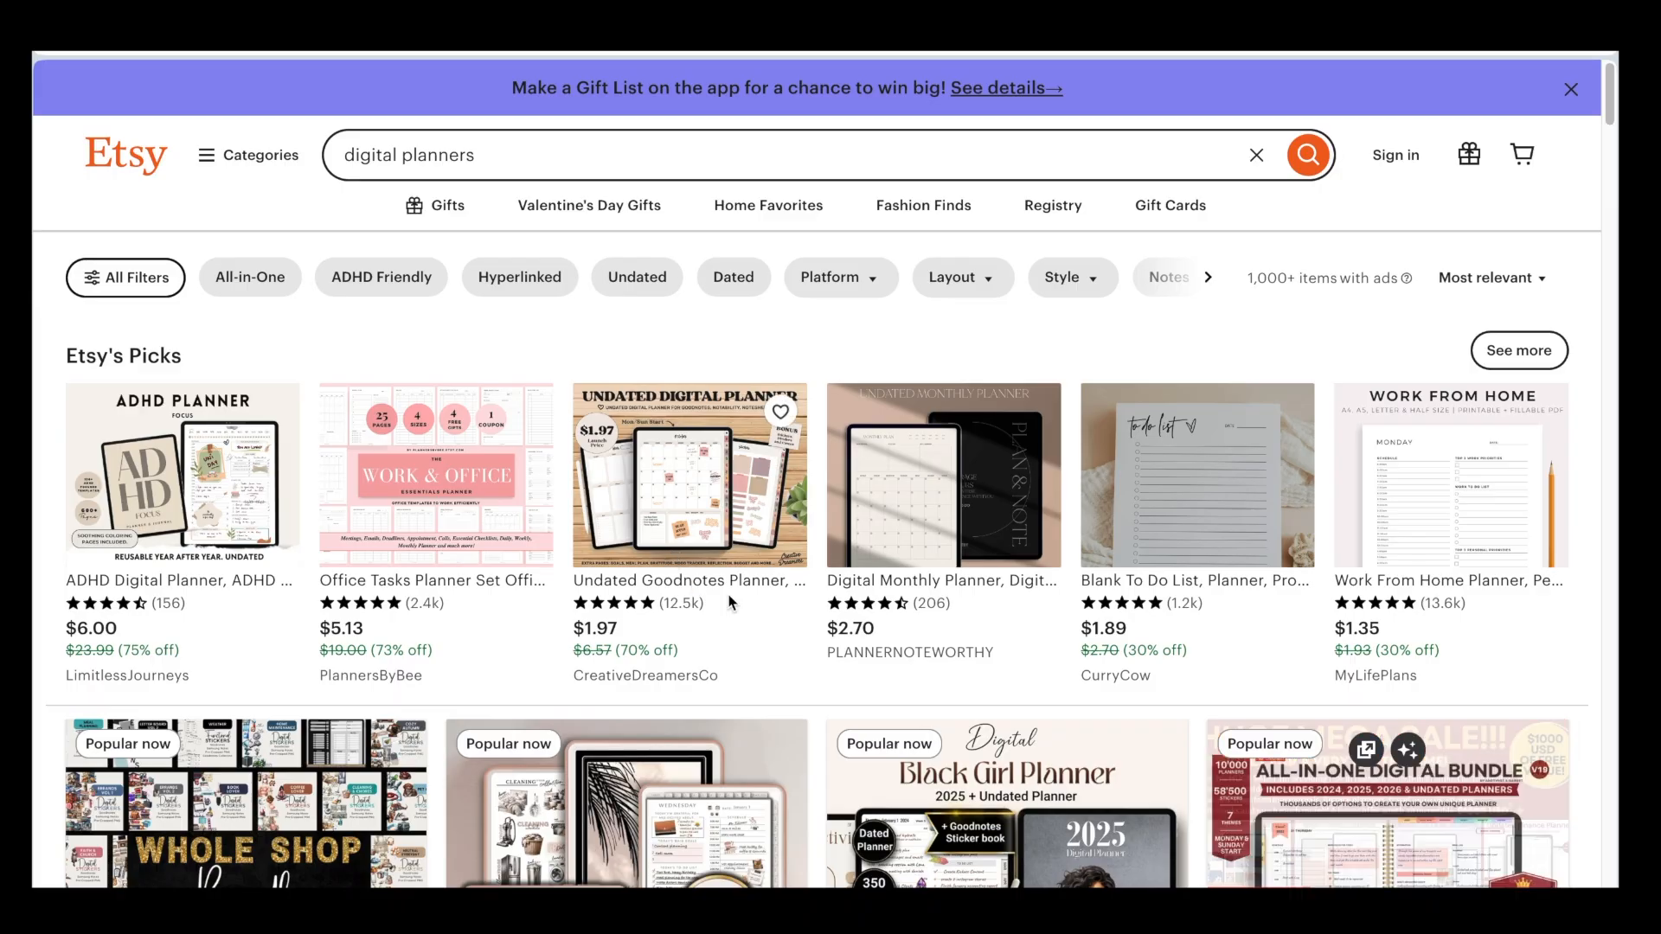
# Step: Switch to Etsy and browse the digital planner listings for home page ideas
pyautogui.scroll(-2, 771, 635)
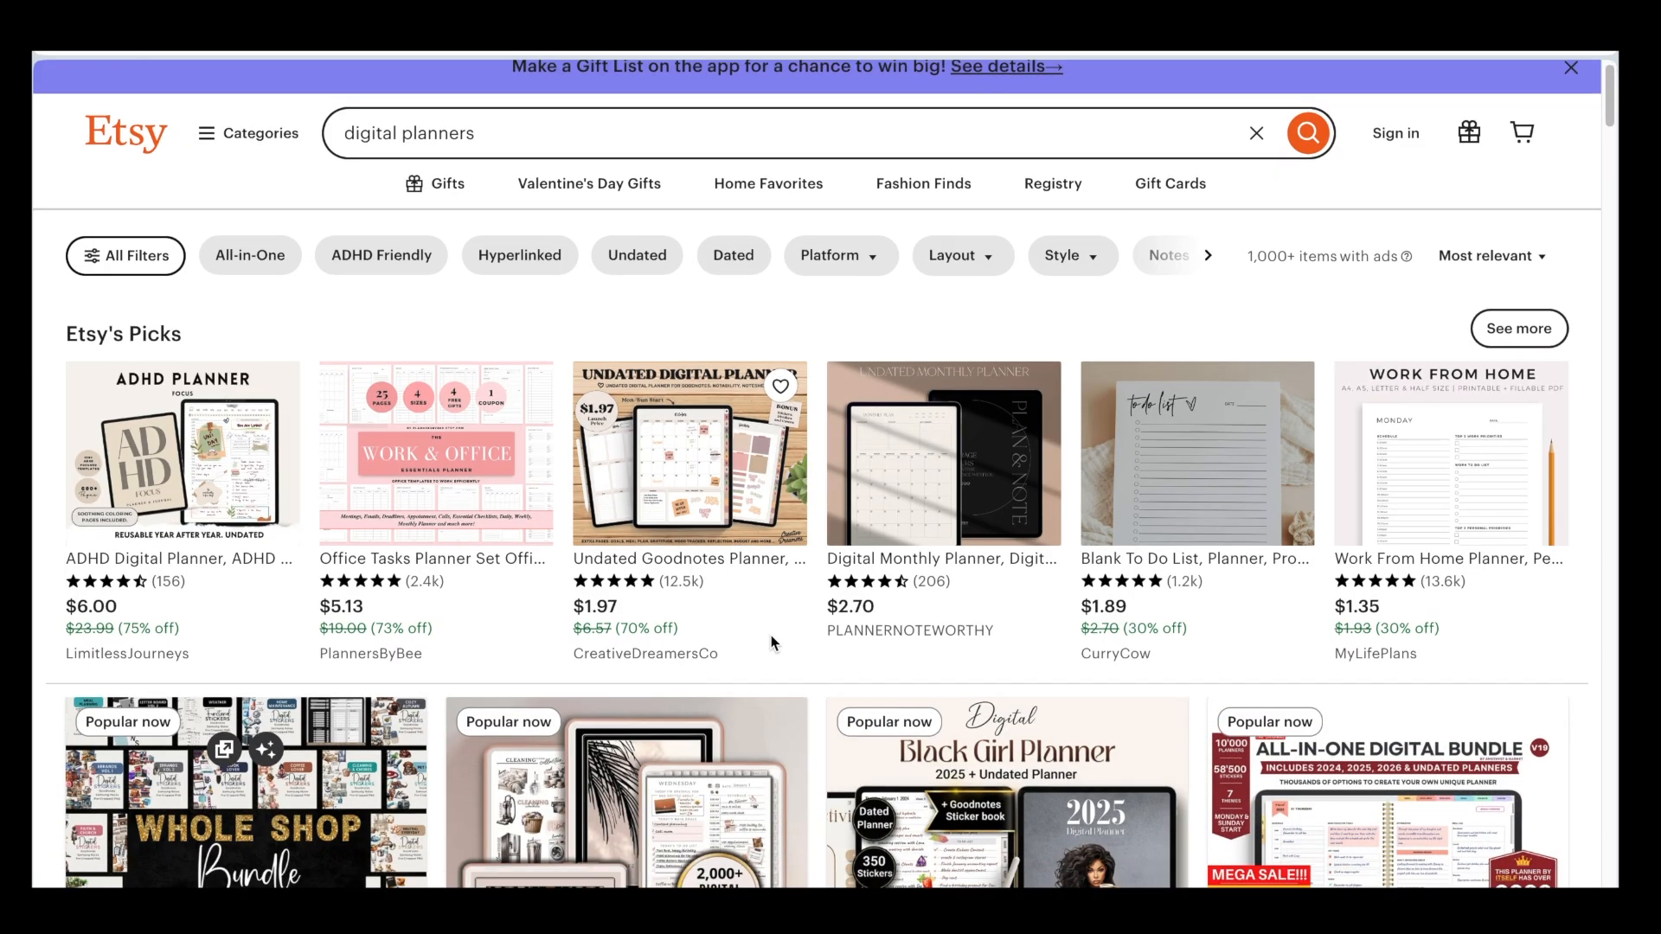
pyautogui.scroll(-10, 771, 645)
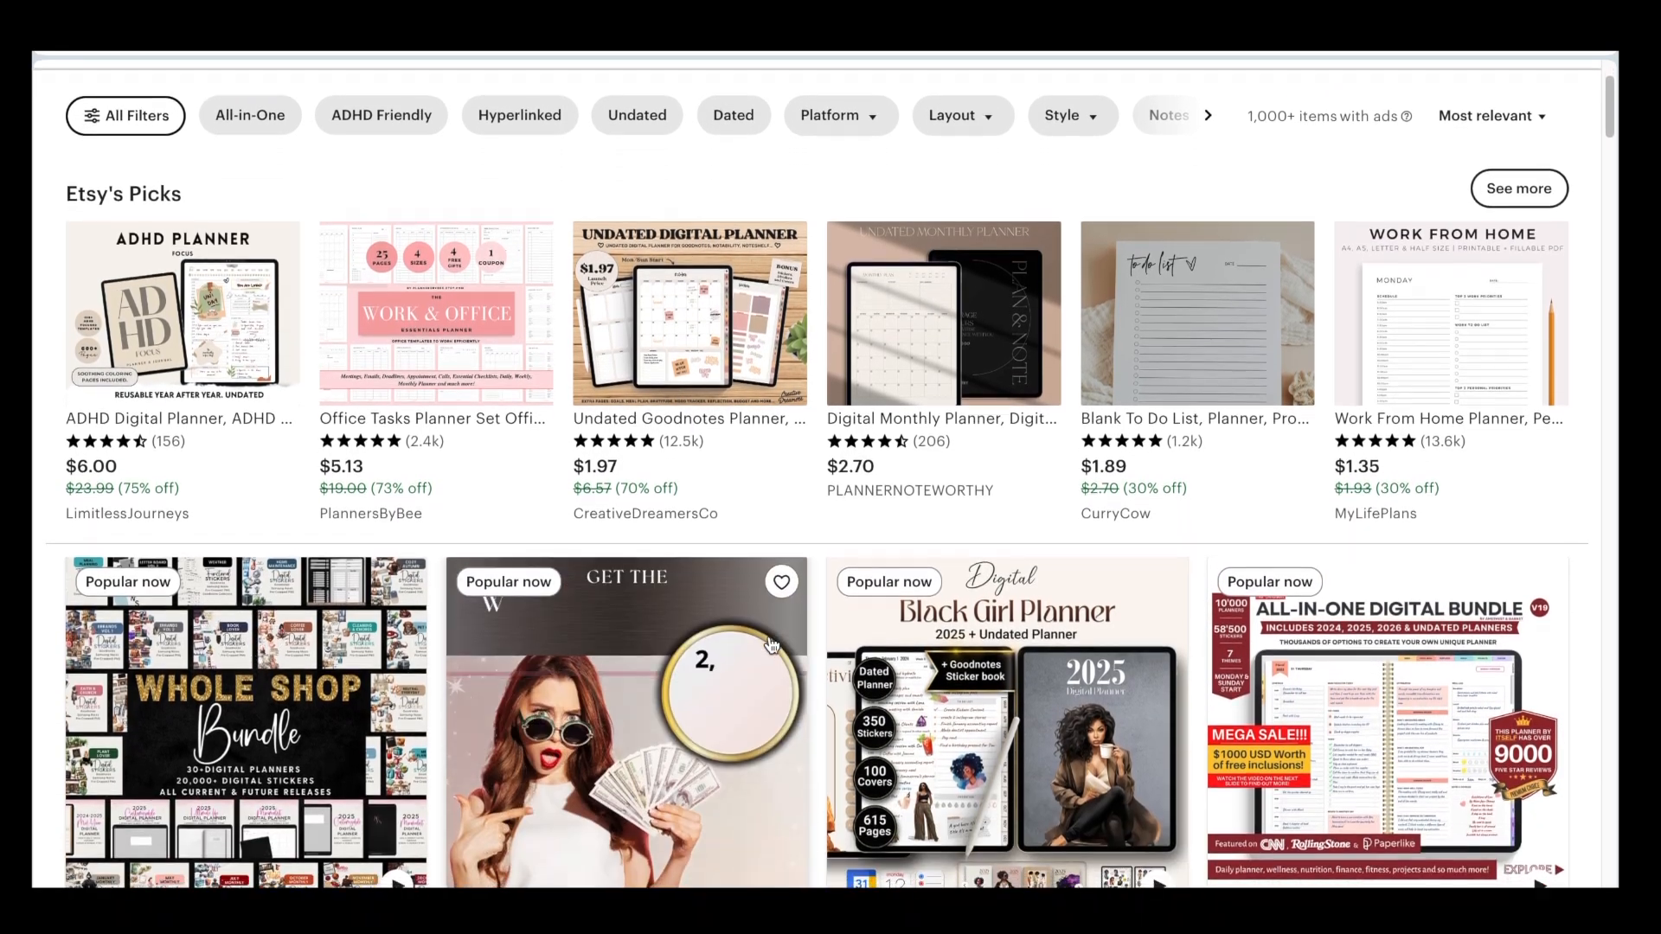
pyautogui.scroll(-13, 771, 645)
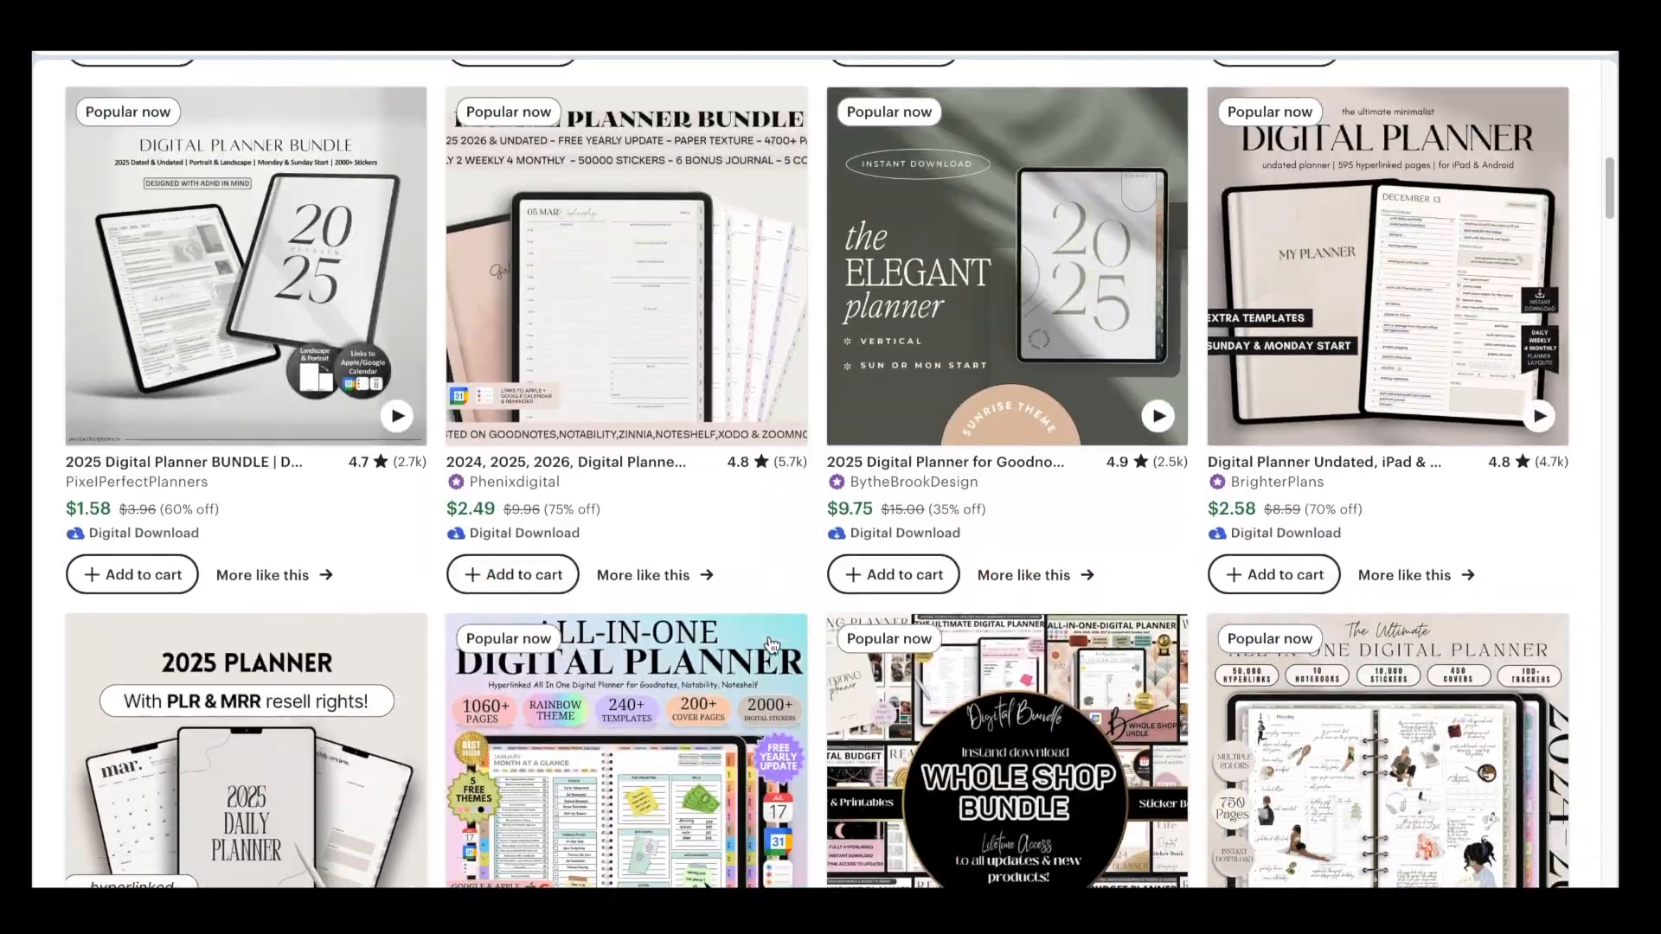
pyautogui.scroll(-2, 770, 645)
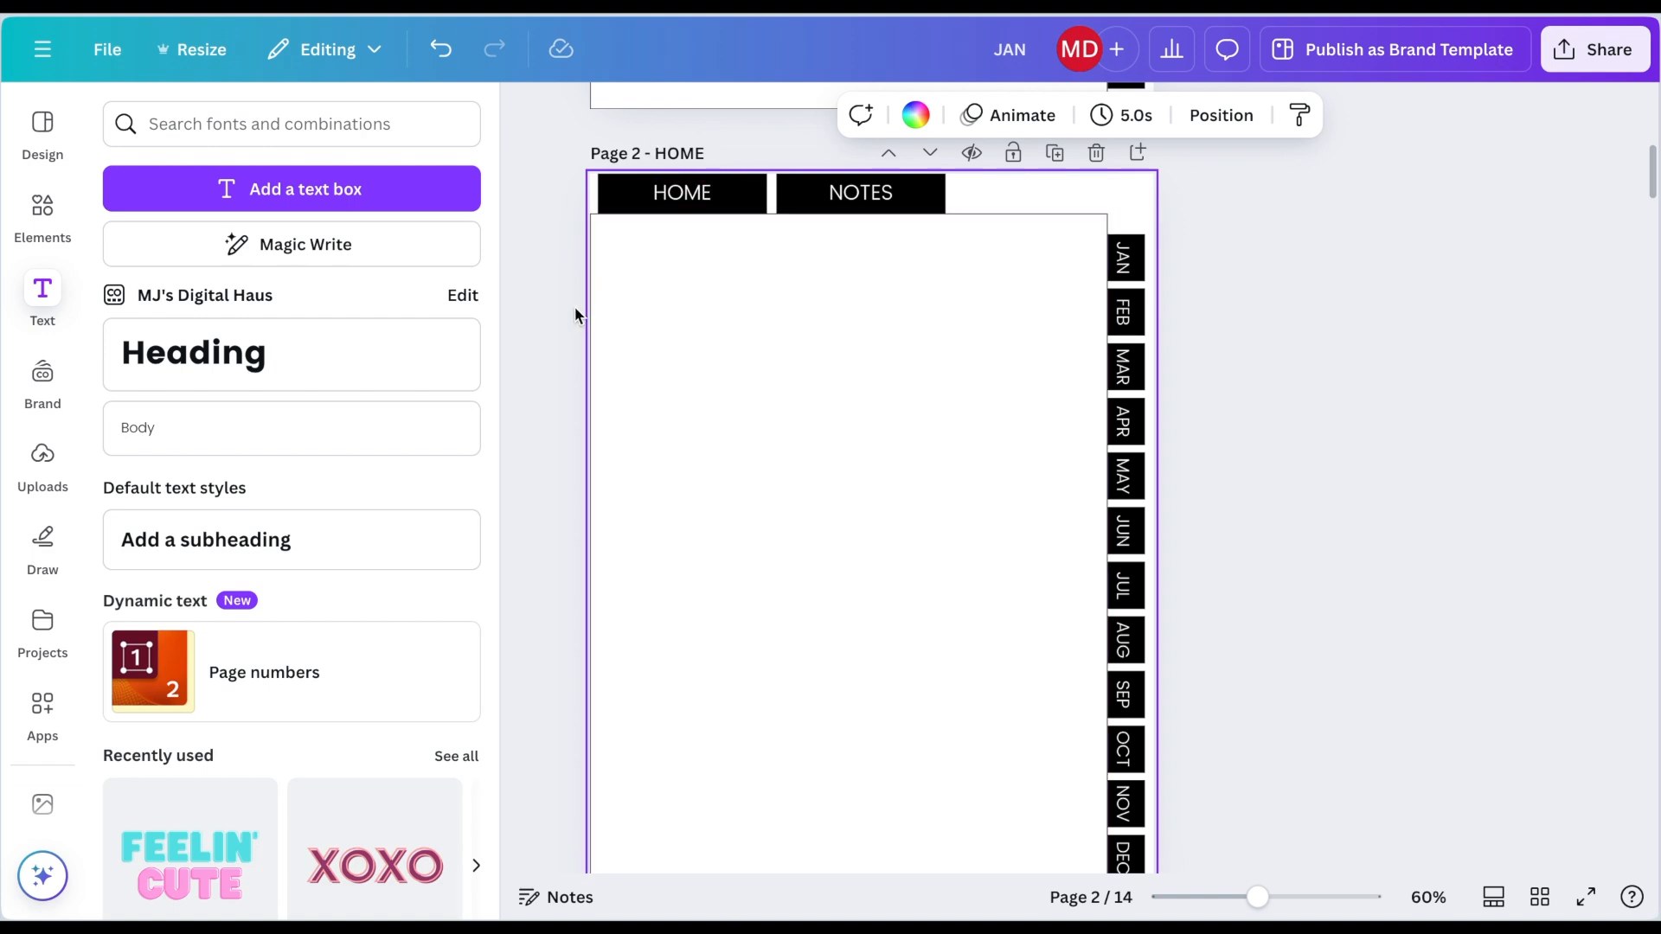
# Step: Add a square element to the HOME page and stretch it into a wide rectangle below the top tabs
pyautogui.click(65, 218)
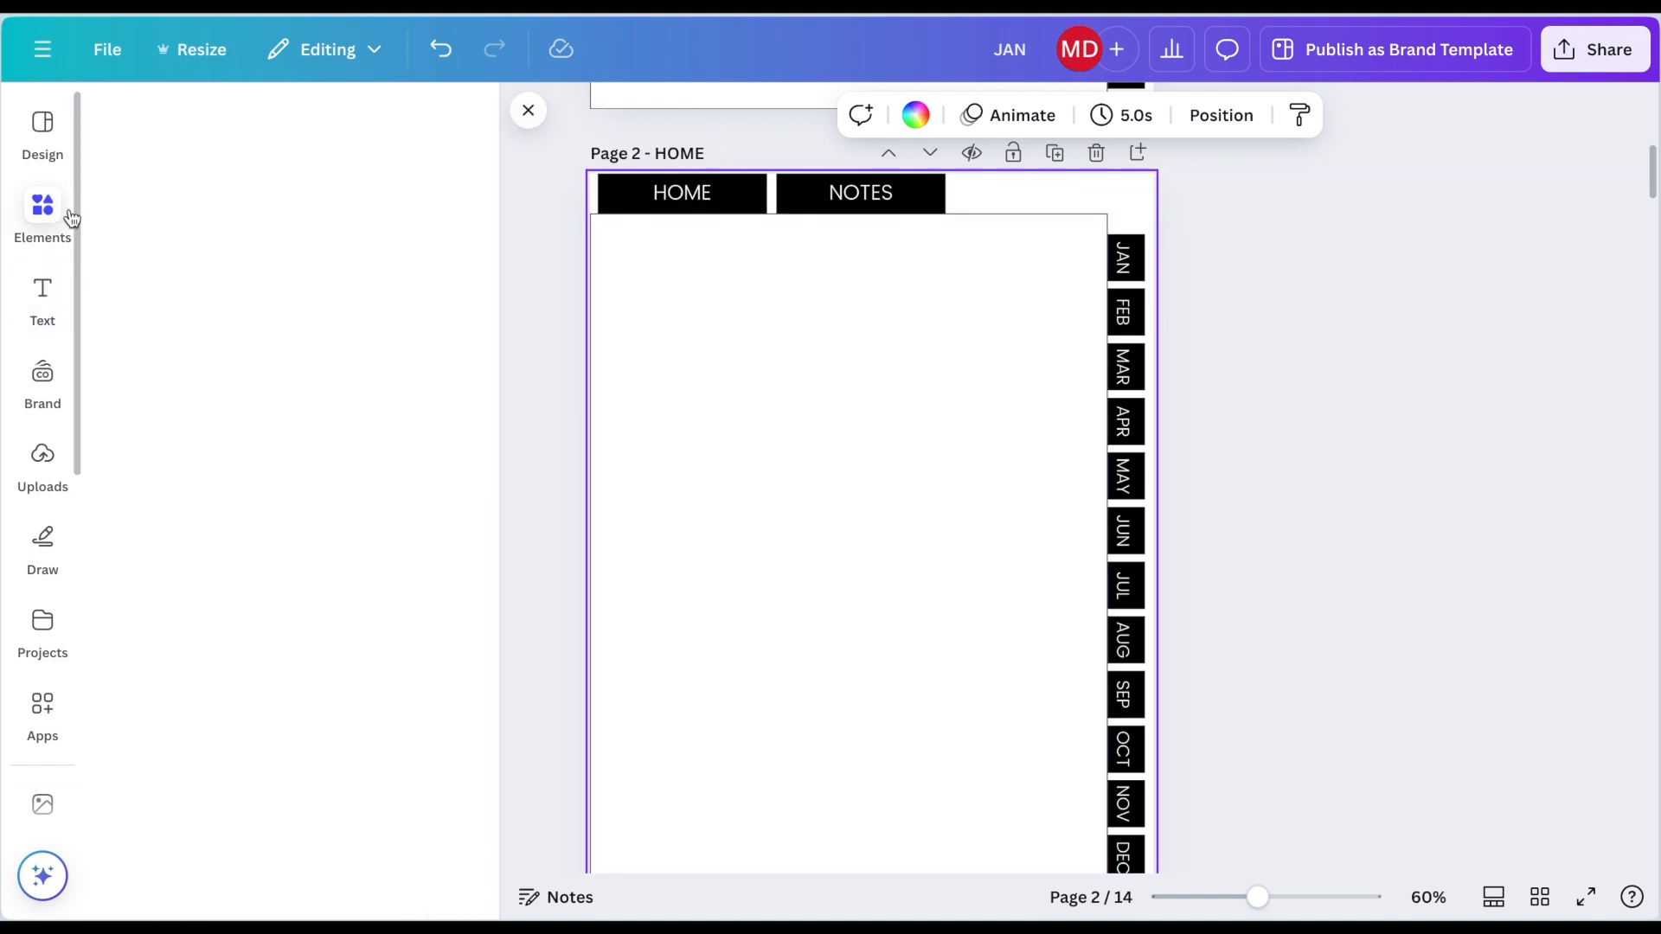
pyautogui.click(141, 355)
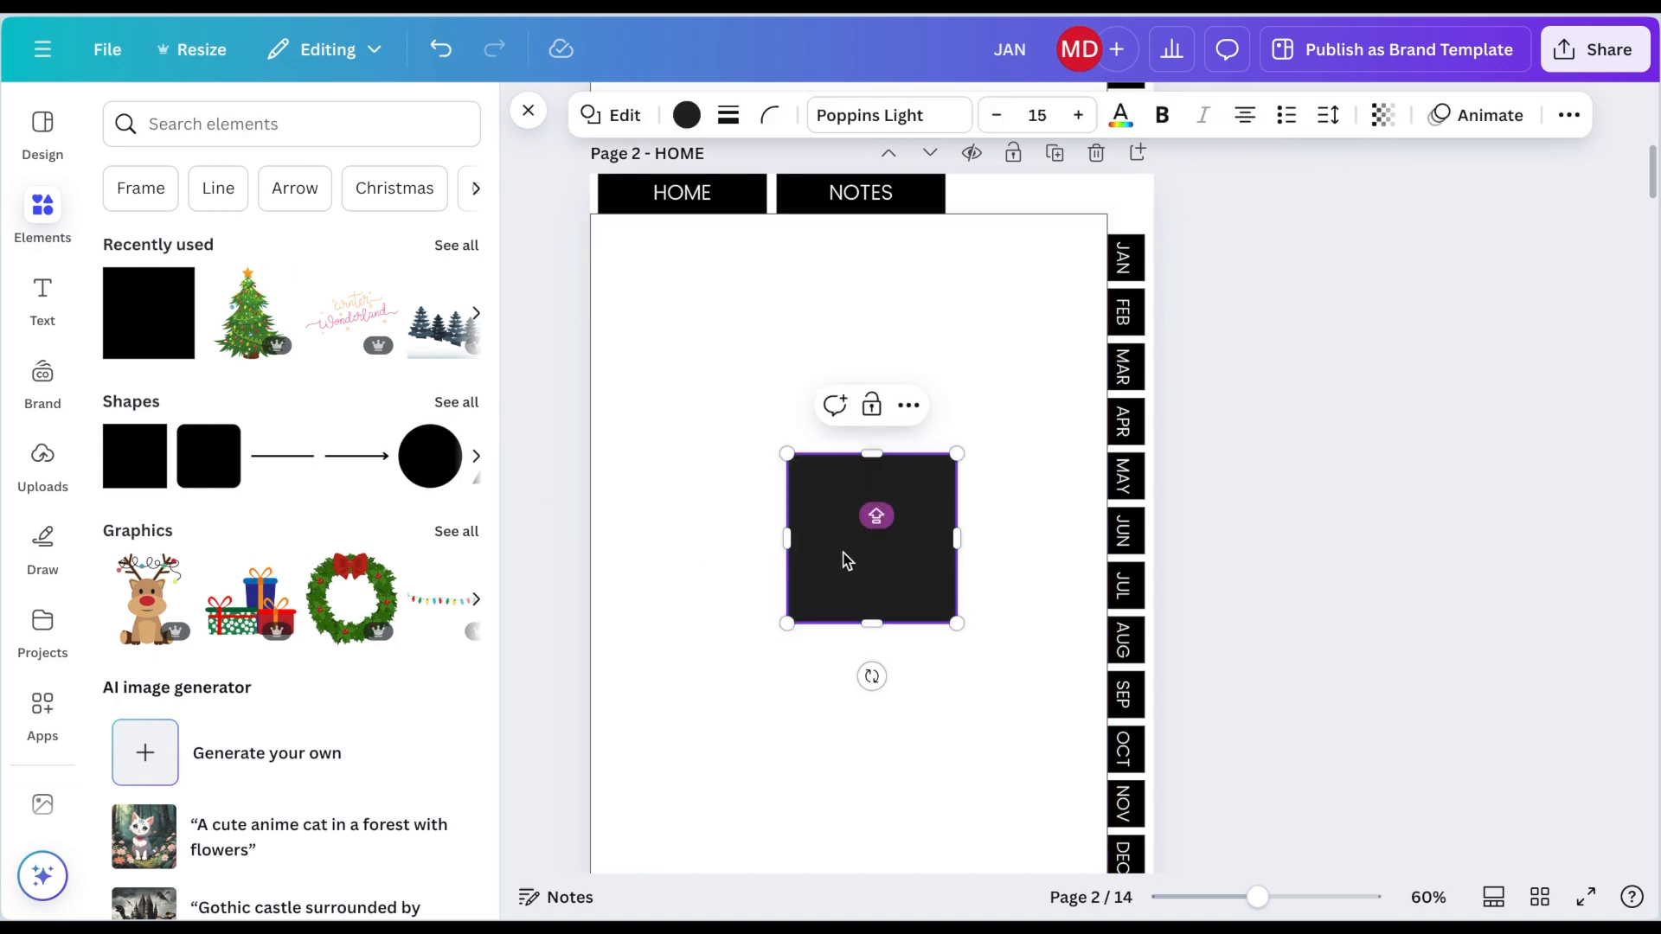
pyautogui.moveTo(855, 580); pyautogui.dragTo(693, 378)
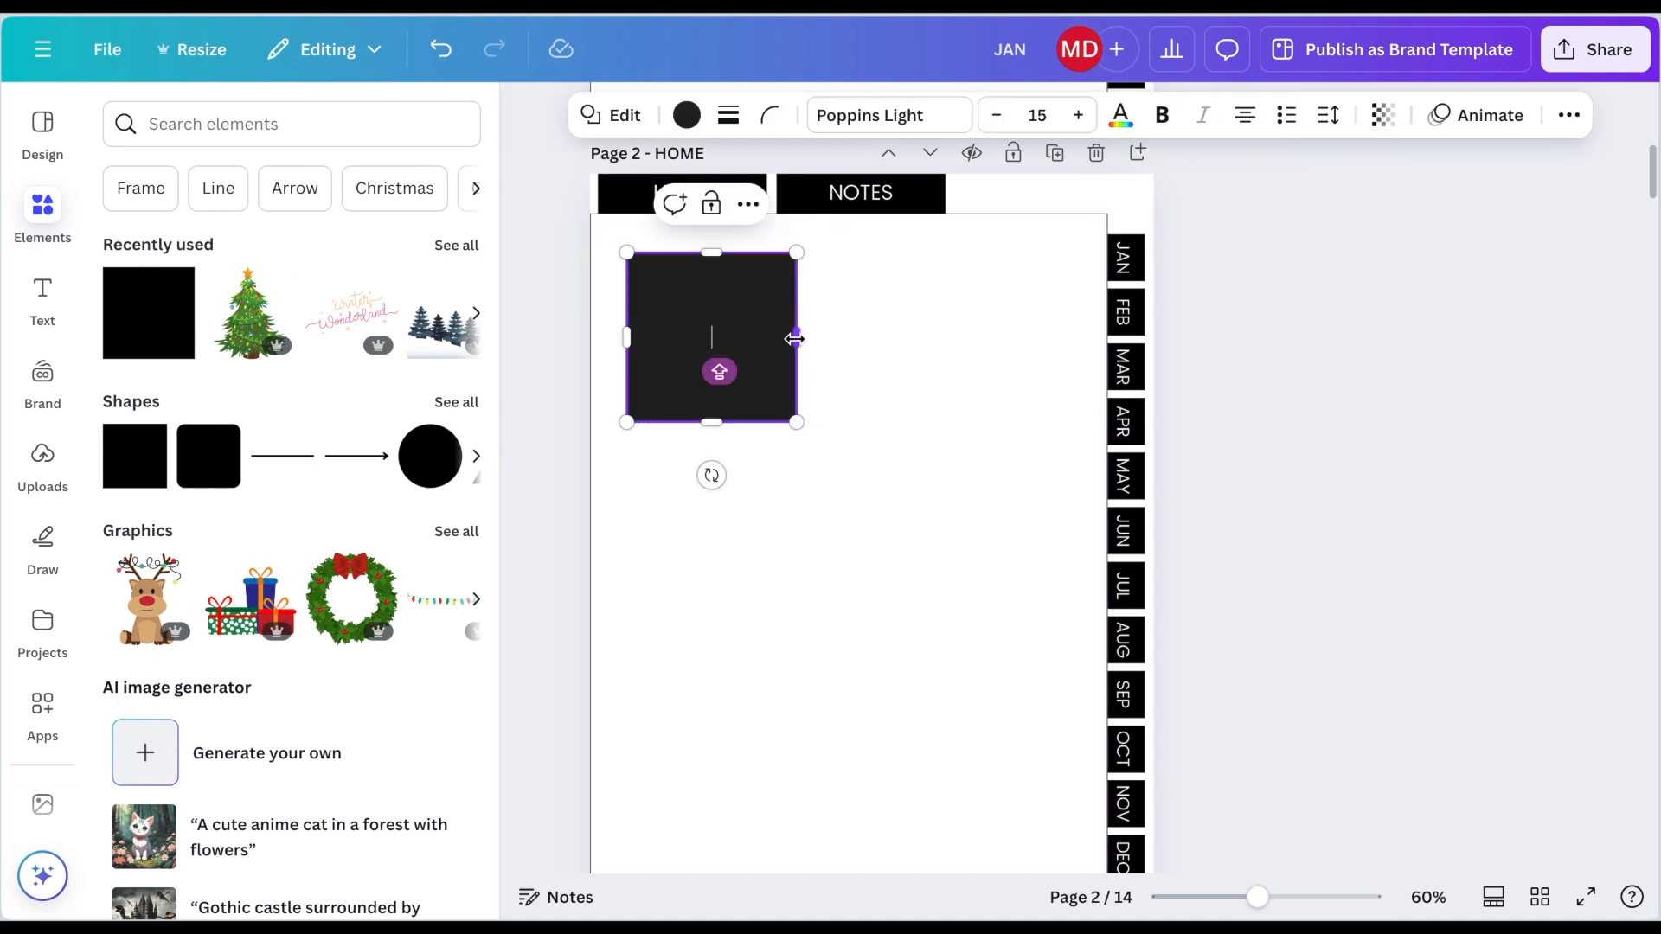
pyautogui.moveTo(874, 335); pyautogui.dragTo(1063, 334)
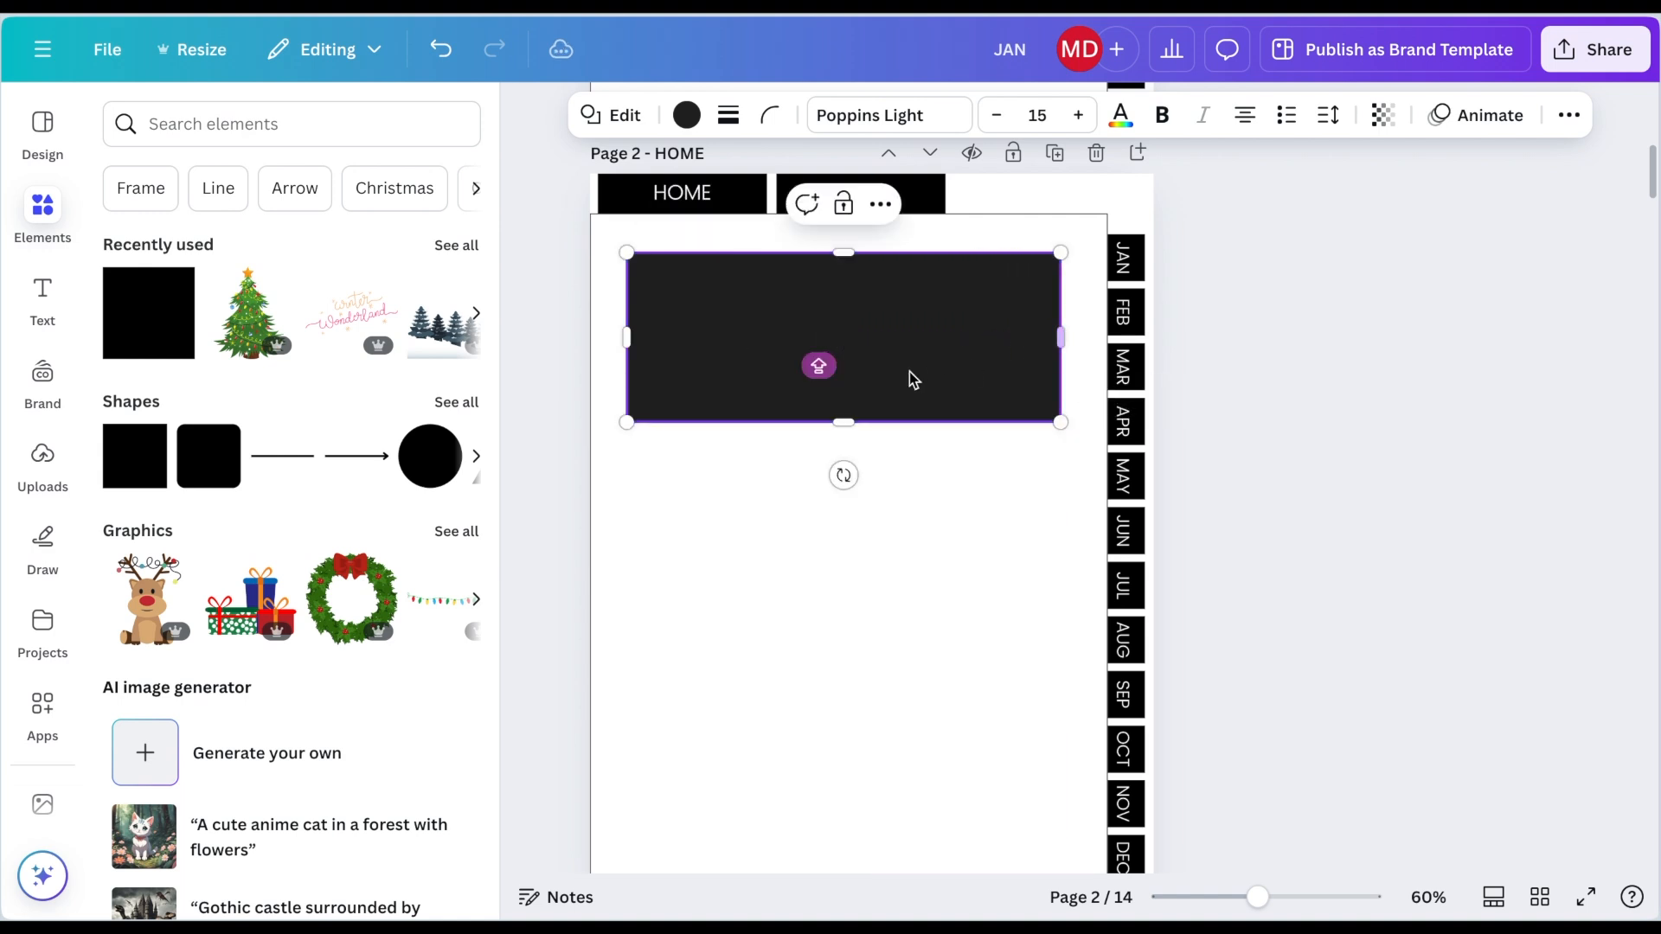
pyautogui.moveTo(839, 421); pyautogui.dragTo(817, 509)
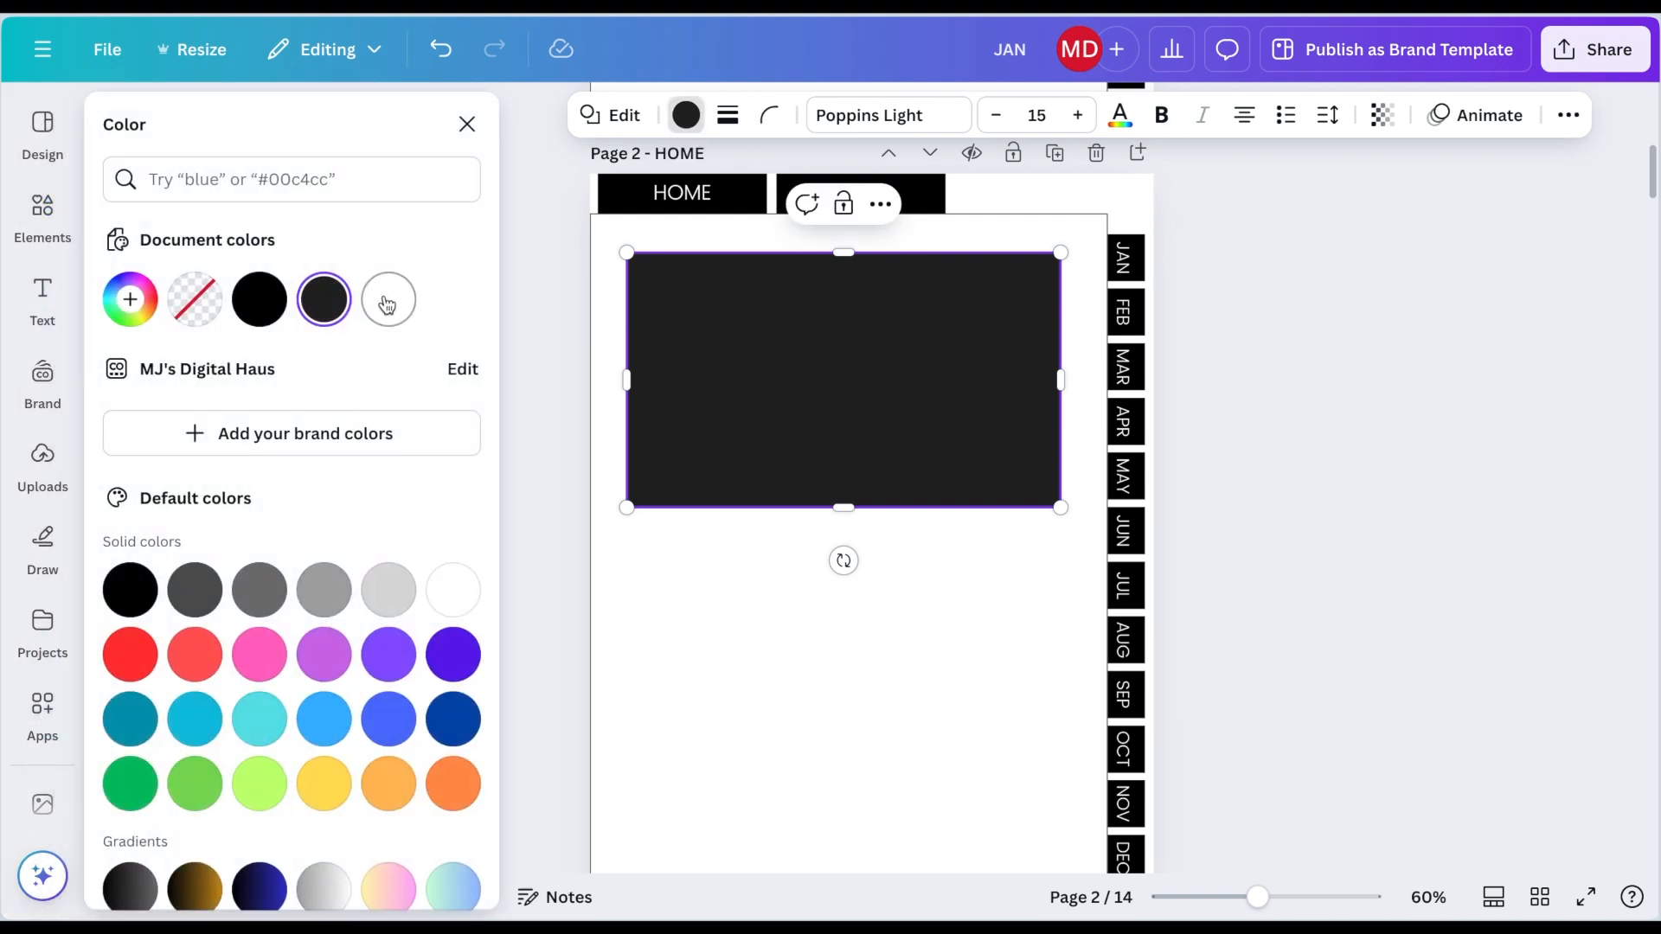
# Step: Give the rectangle a white fill with a thin solid border and position it in the page's upper half
pyautogui.click(387, 303)
pyautogui.click(728, 115)
pyautogui.click(675, 184)
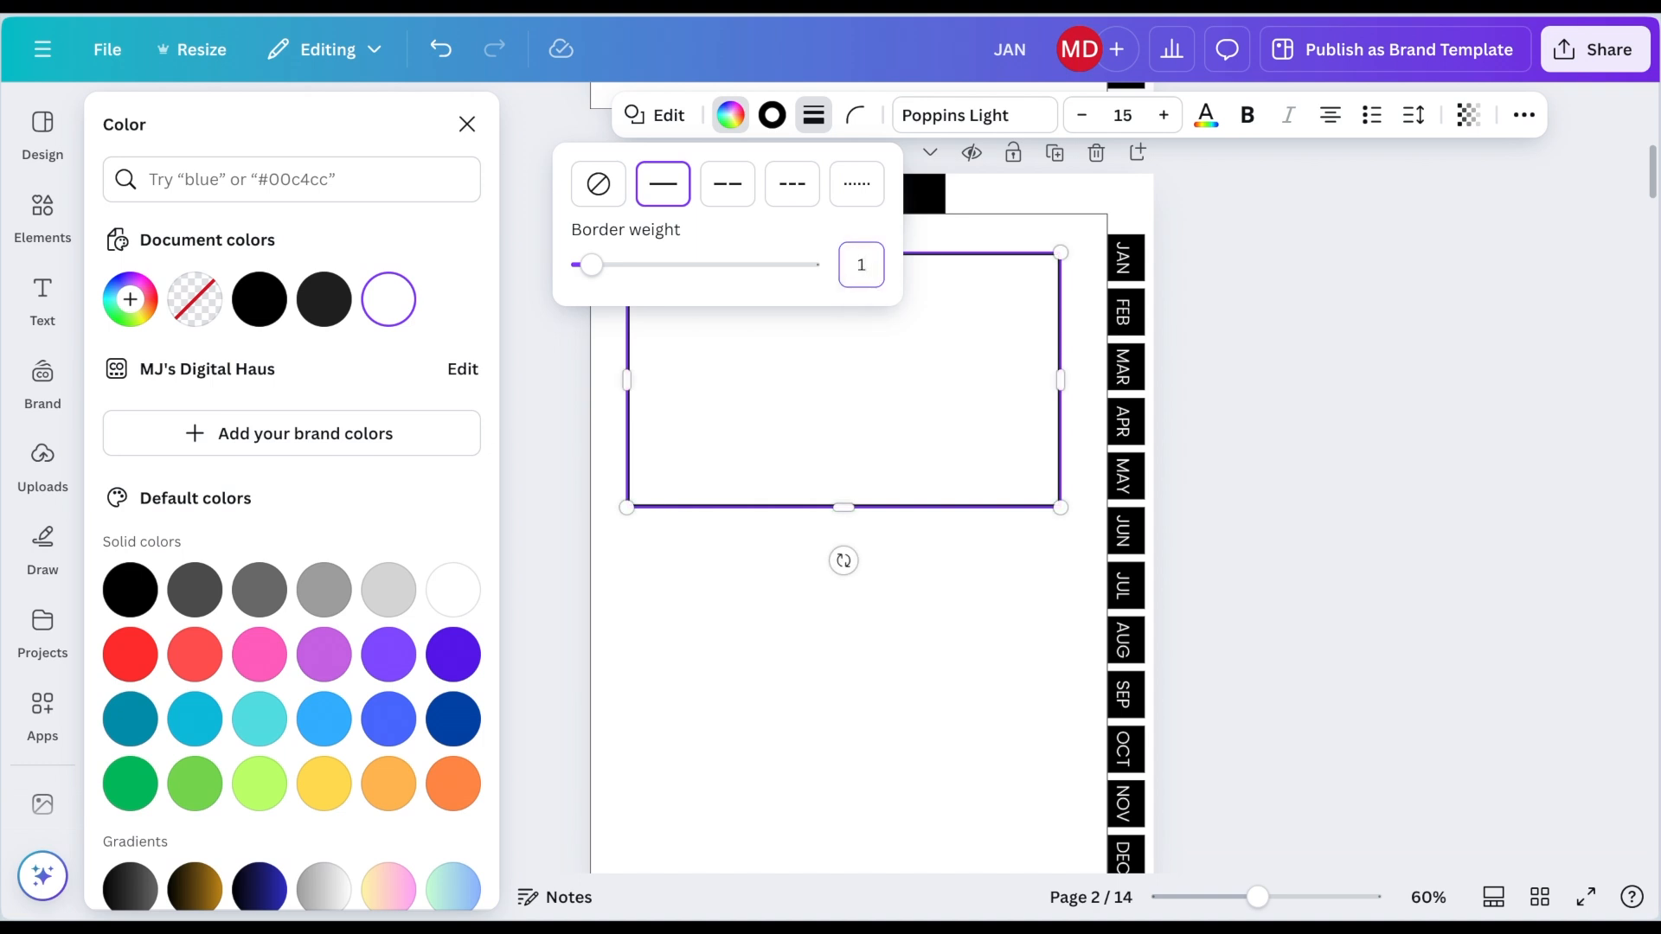
pyautogui.moveTo(1025, 424); pyautogui.dragTo(1021, 677)
pyautogui.scroll(-3, 1021, 676)
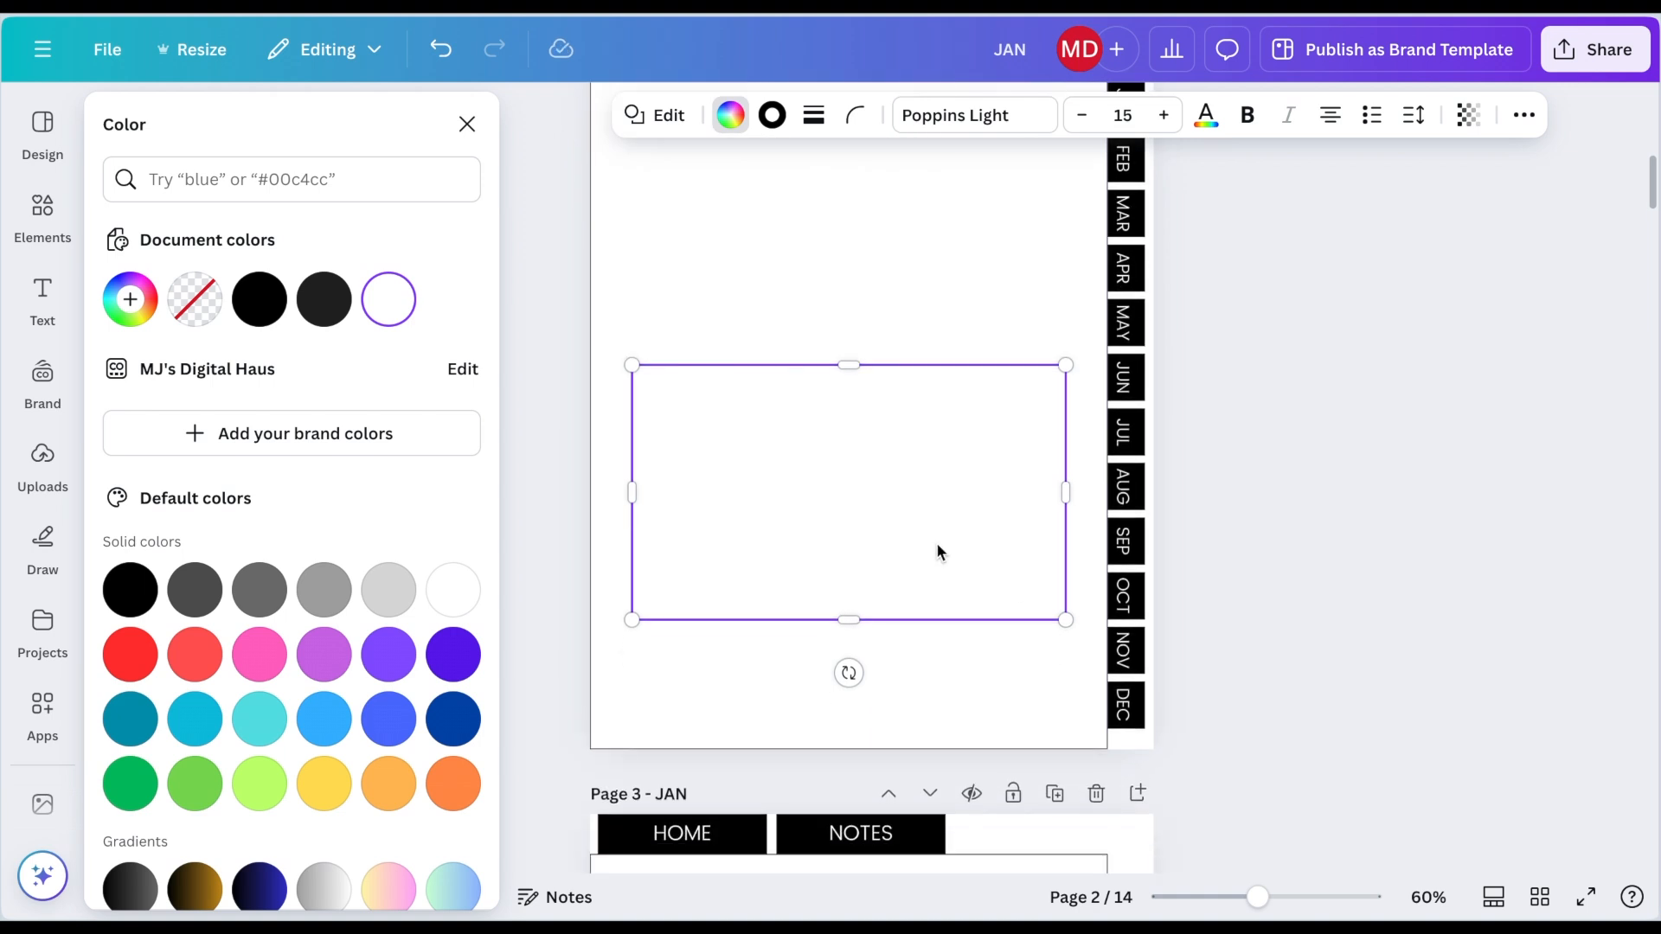
pyautogui.moveTo(938, 549); pyautogui.dragTo(947, 381)
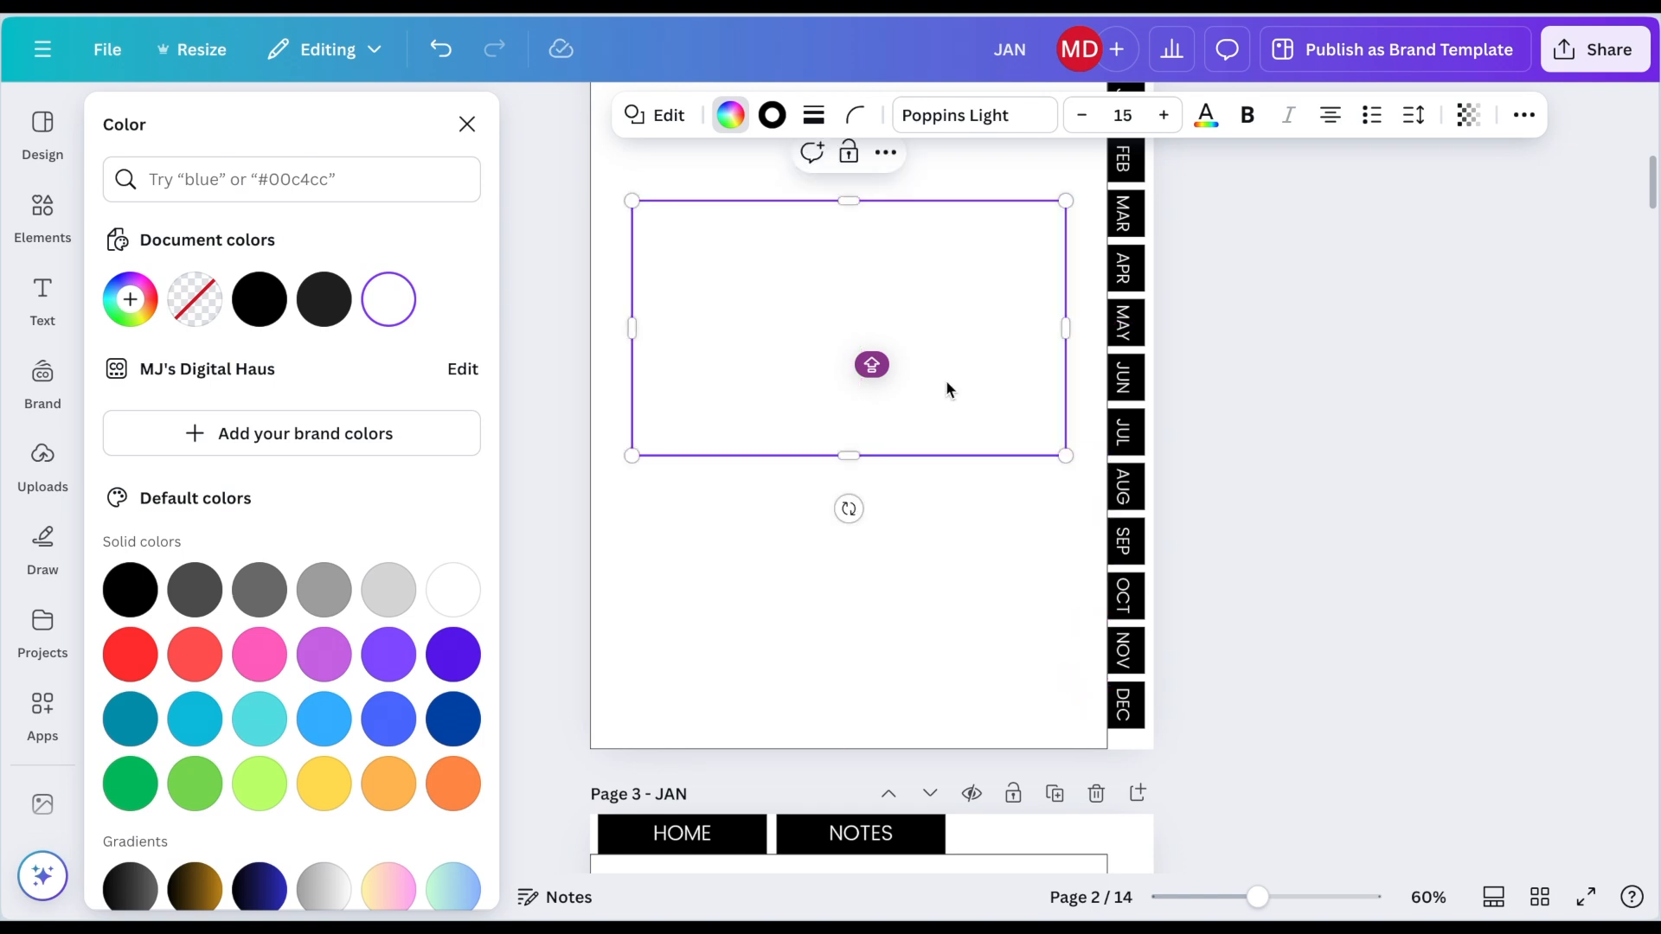
pyautogui.scroll(2, 947, 381)
pyautogui.click(549, 419)
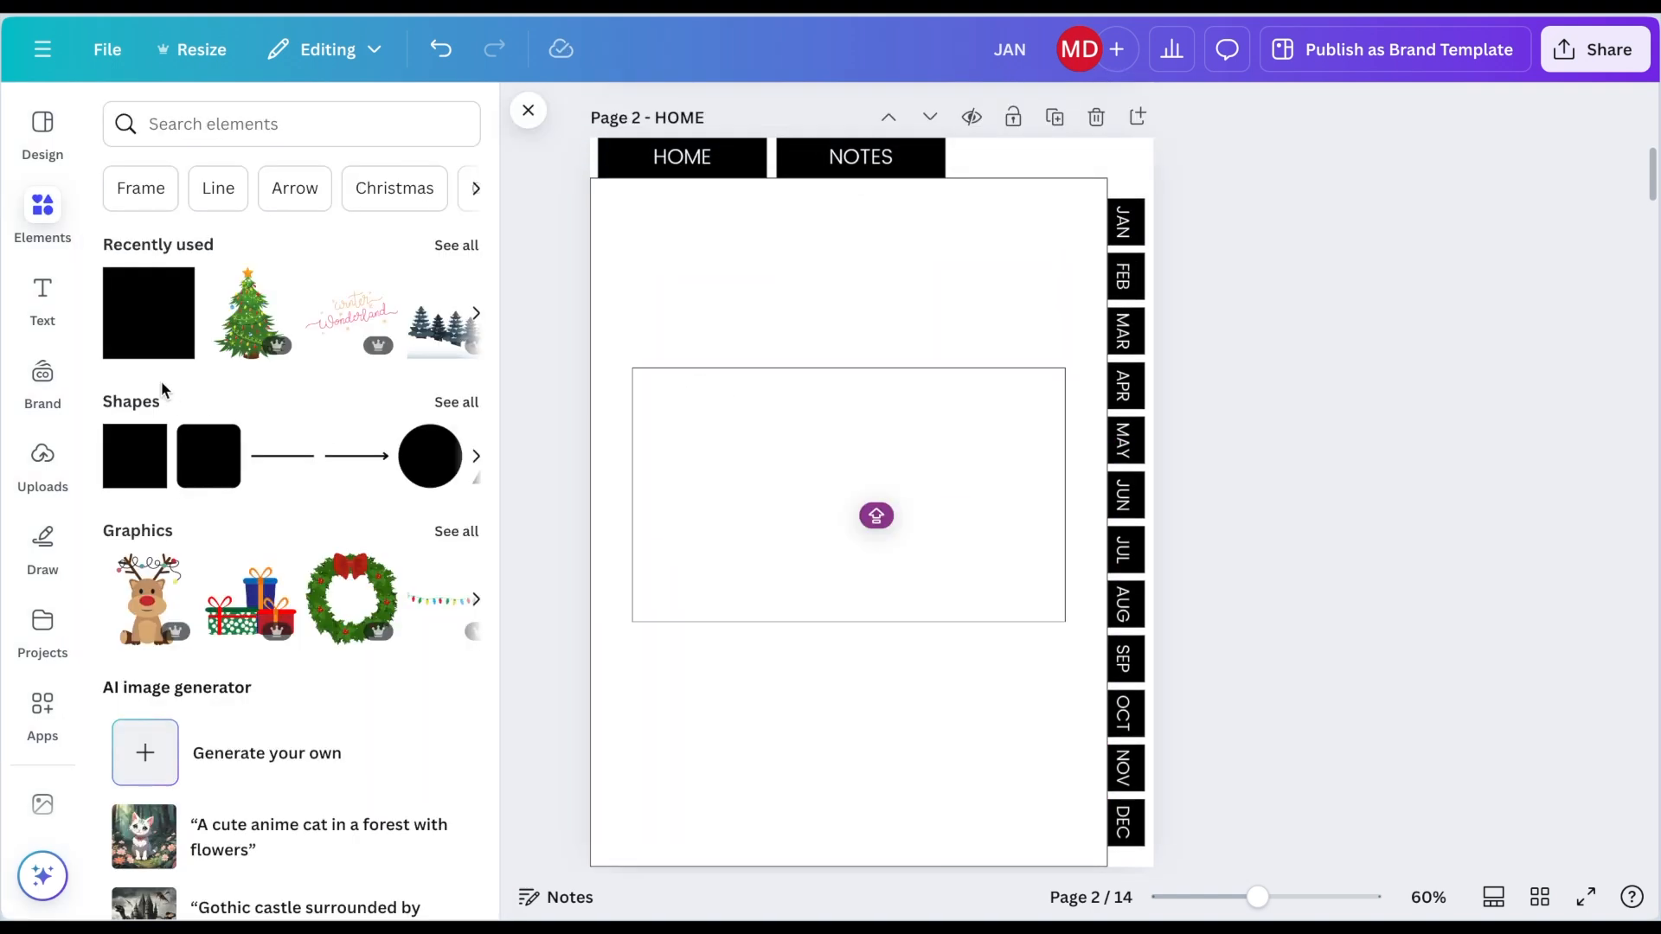
# Step: Add a MONTHLY OVERVIEW text heading at size 20 centred above the rectangle
pyautogui.click(41, 294)
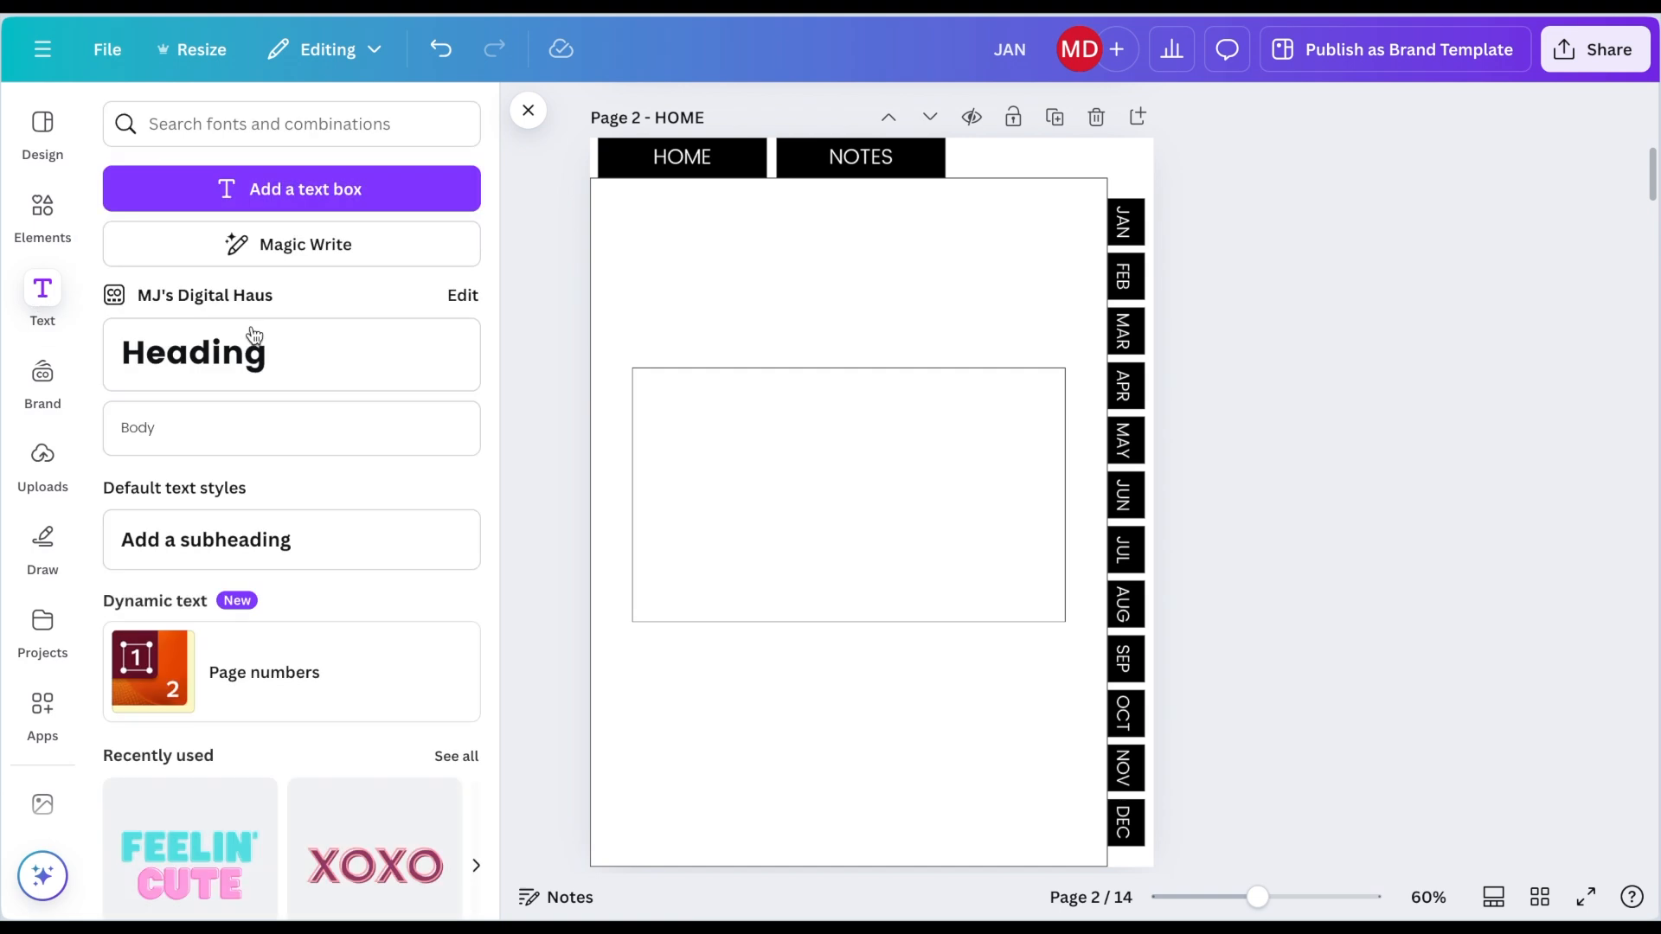
pyautogui.click(216, 415)
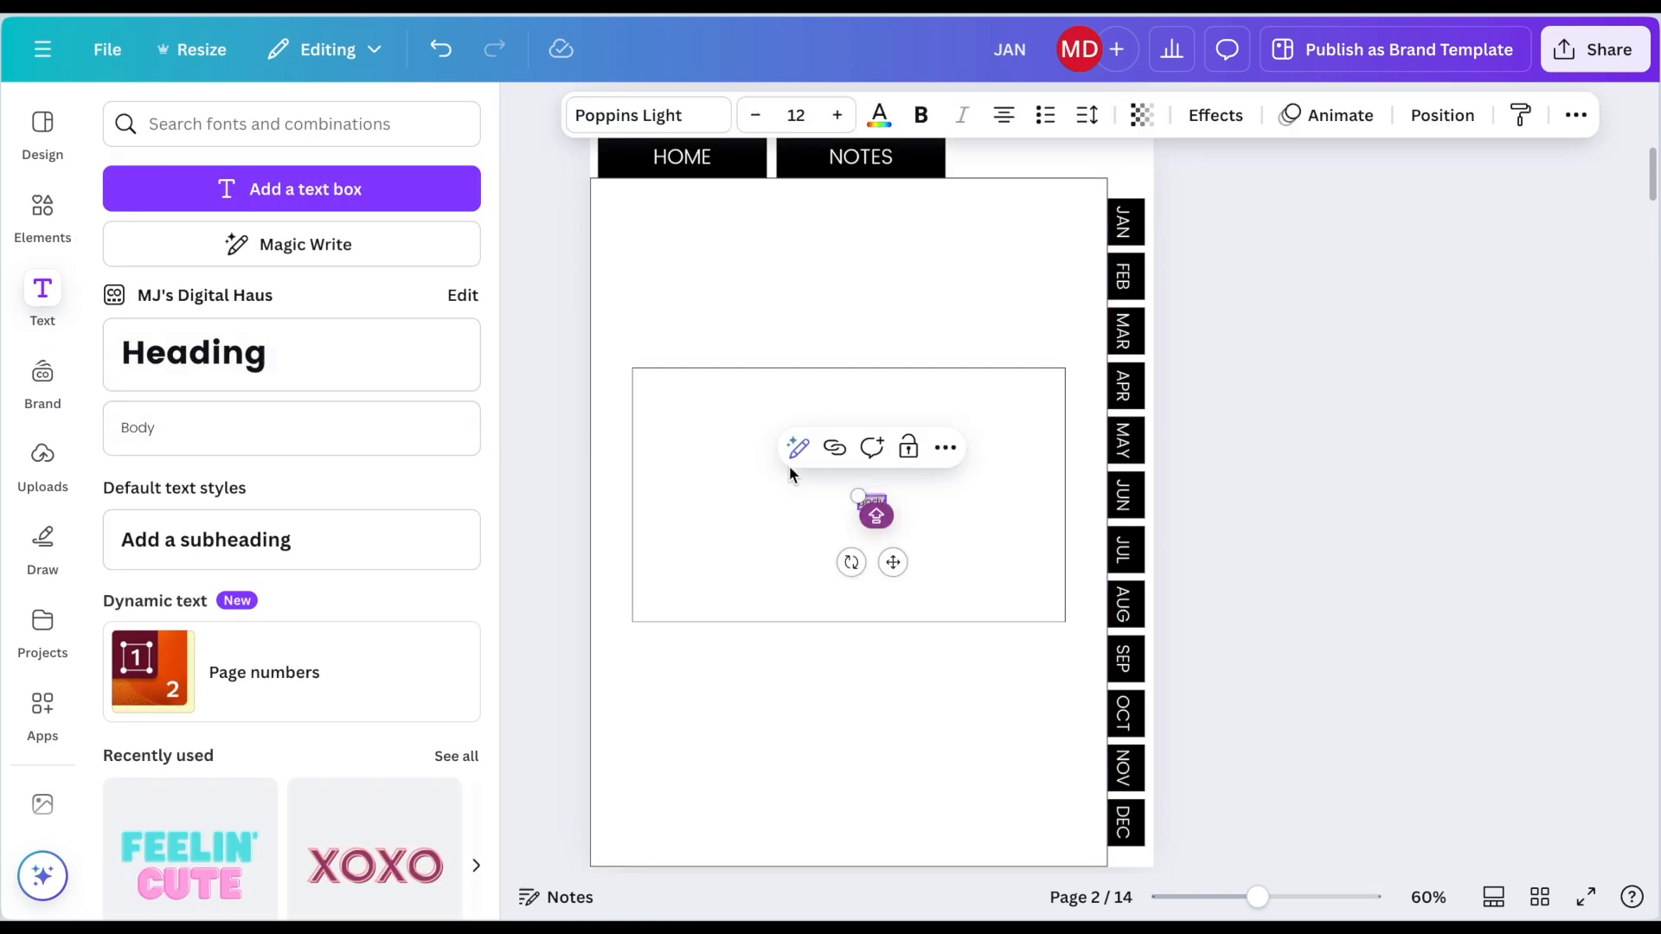
pyautogui.write('MONTH')
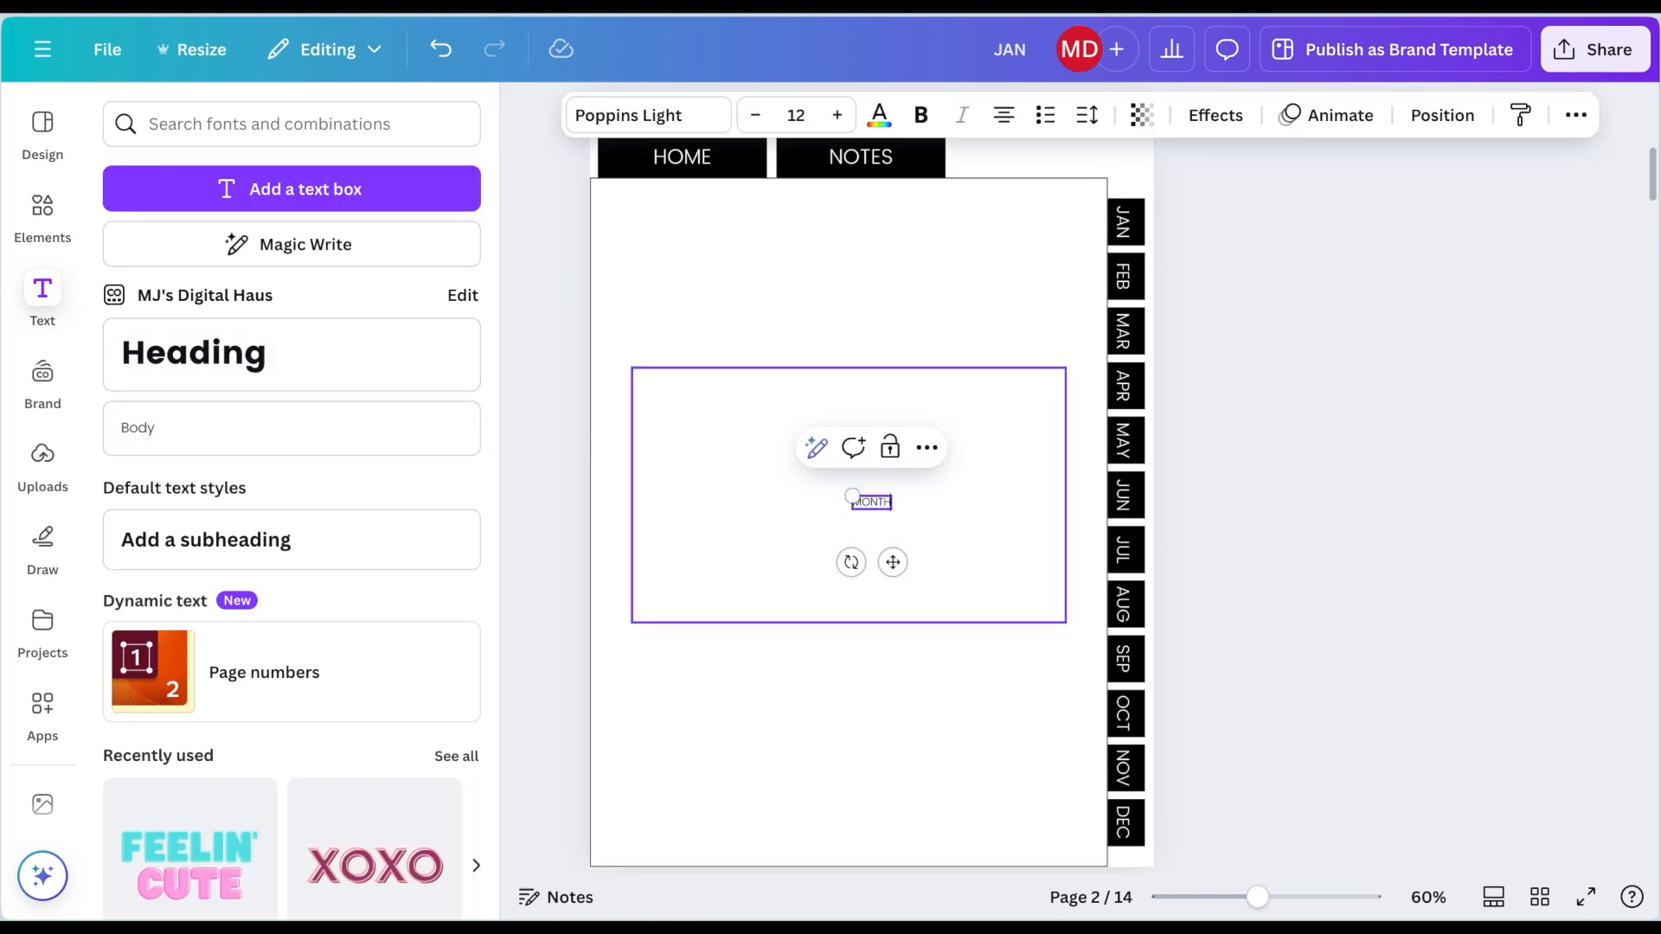
pyautogui.write('LY OVERVIE')
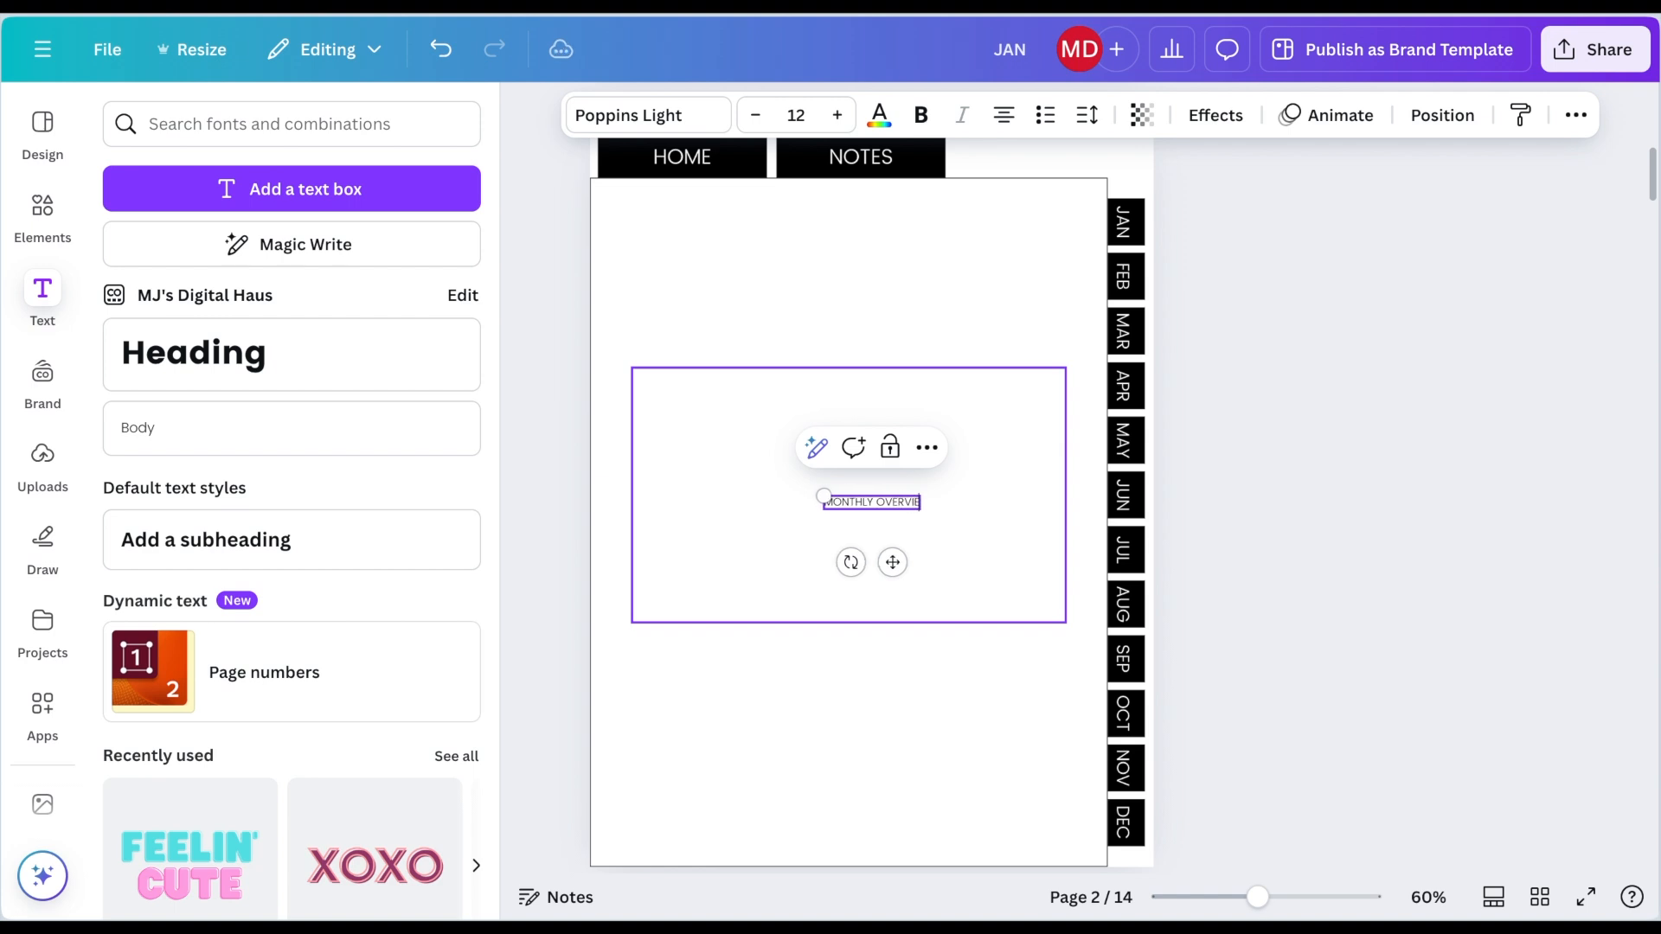
pyautogui.write('W')
pyautogui.moveTo(892, 562); pyautogui.dragTo(869, 409)
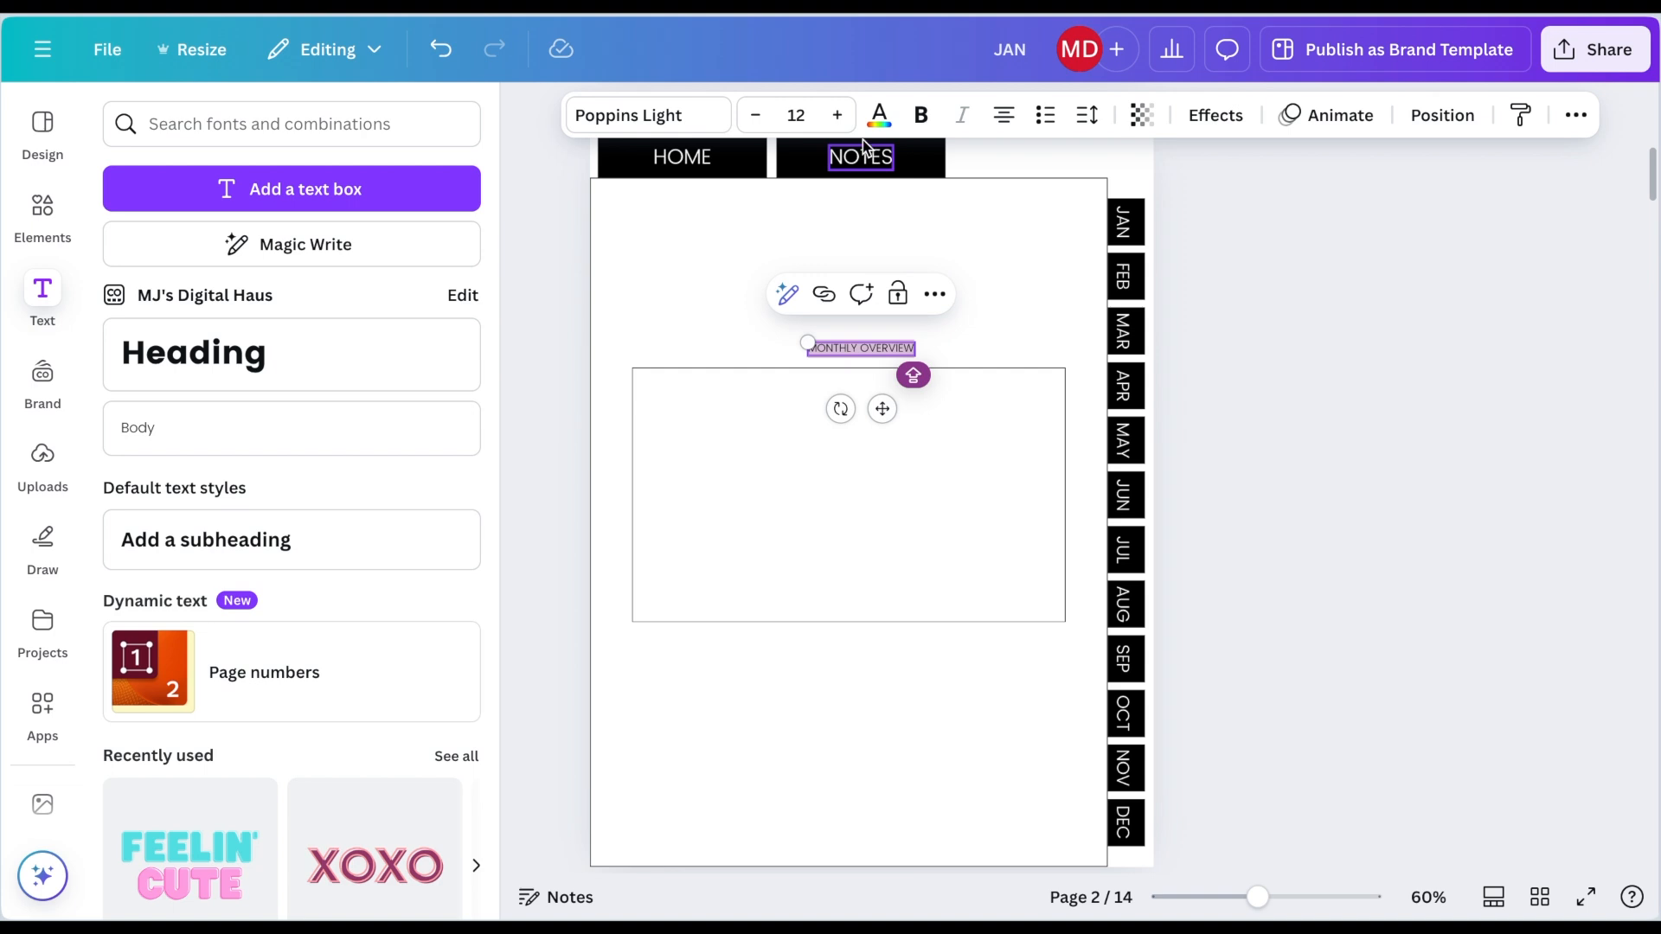
pyautogui.click(835, 116)
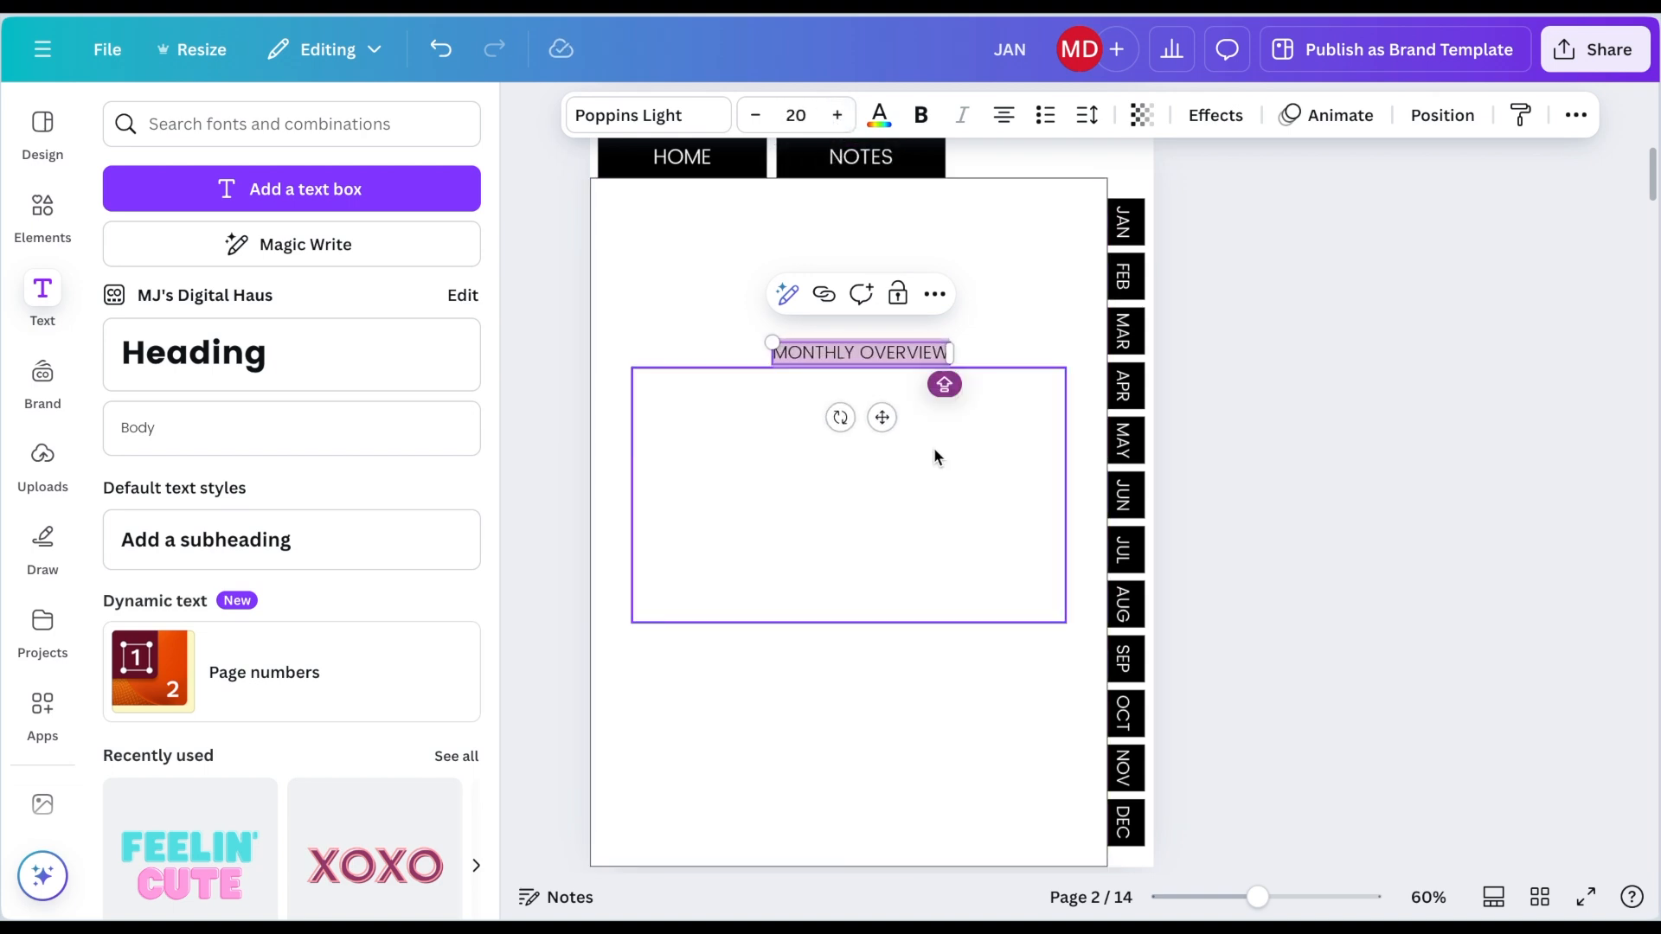
pyautogui.moveTo(880, 416); pyautogui.dragTo(872, 422)
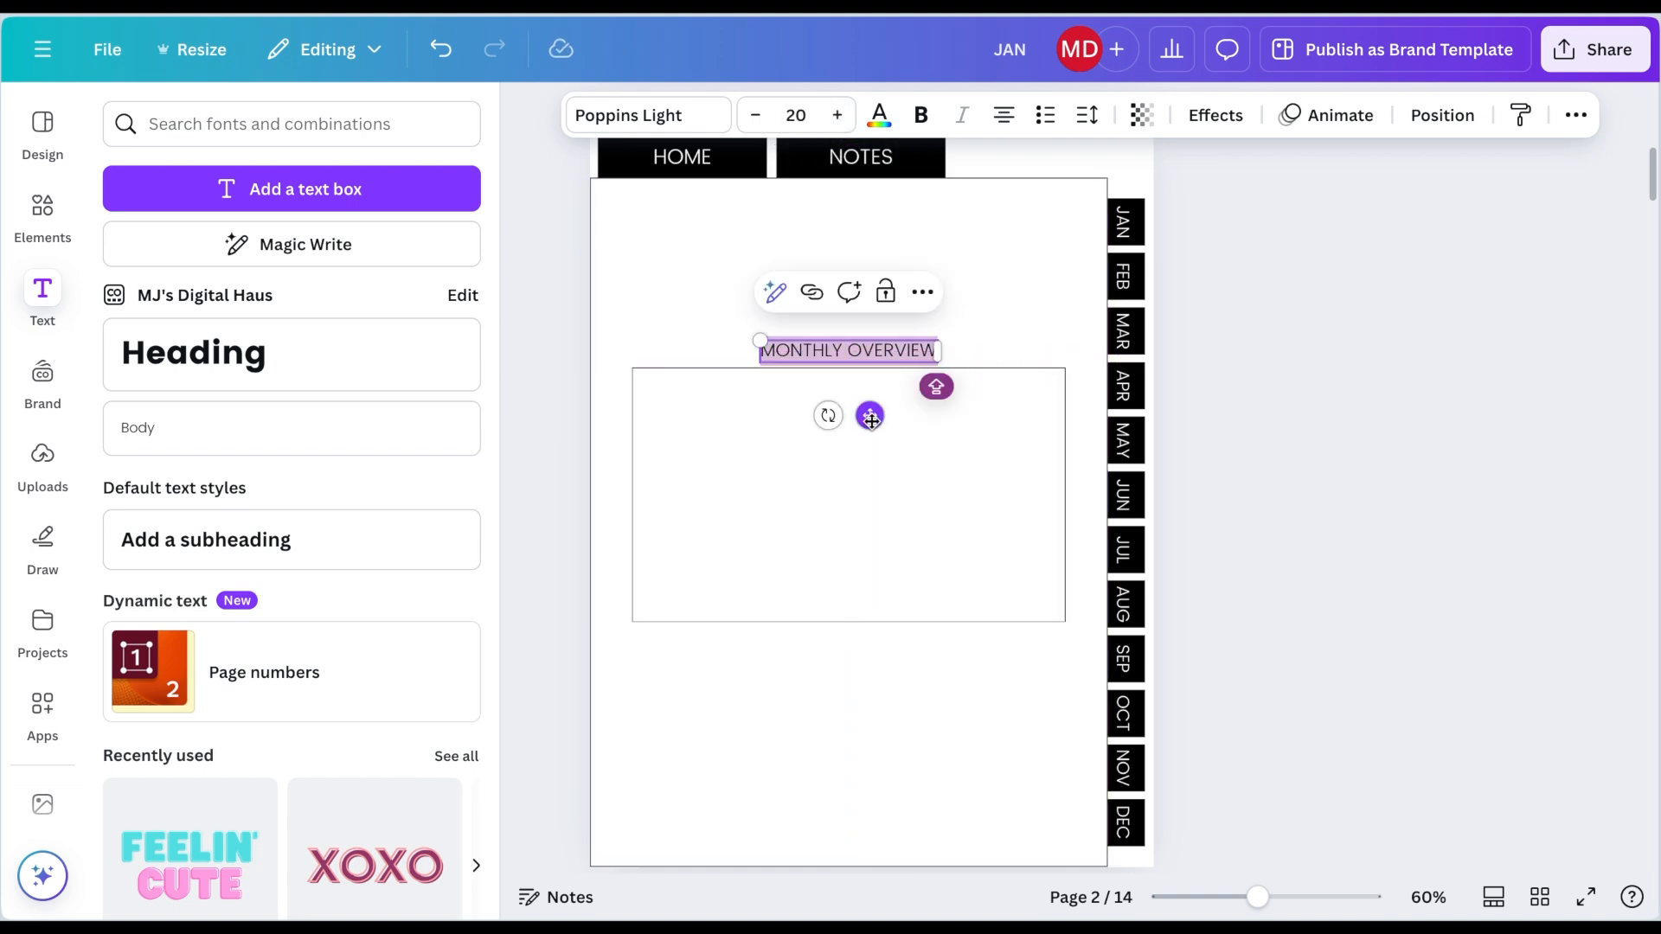
pyautogui.click(1187, 393)
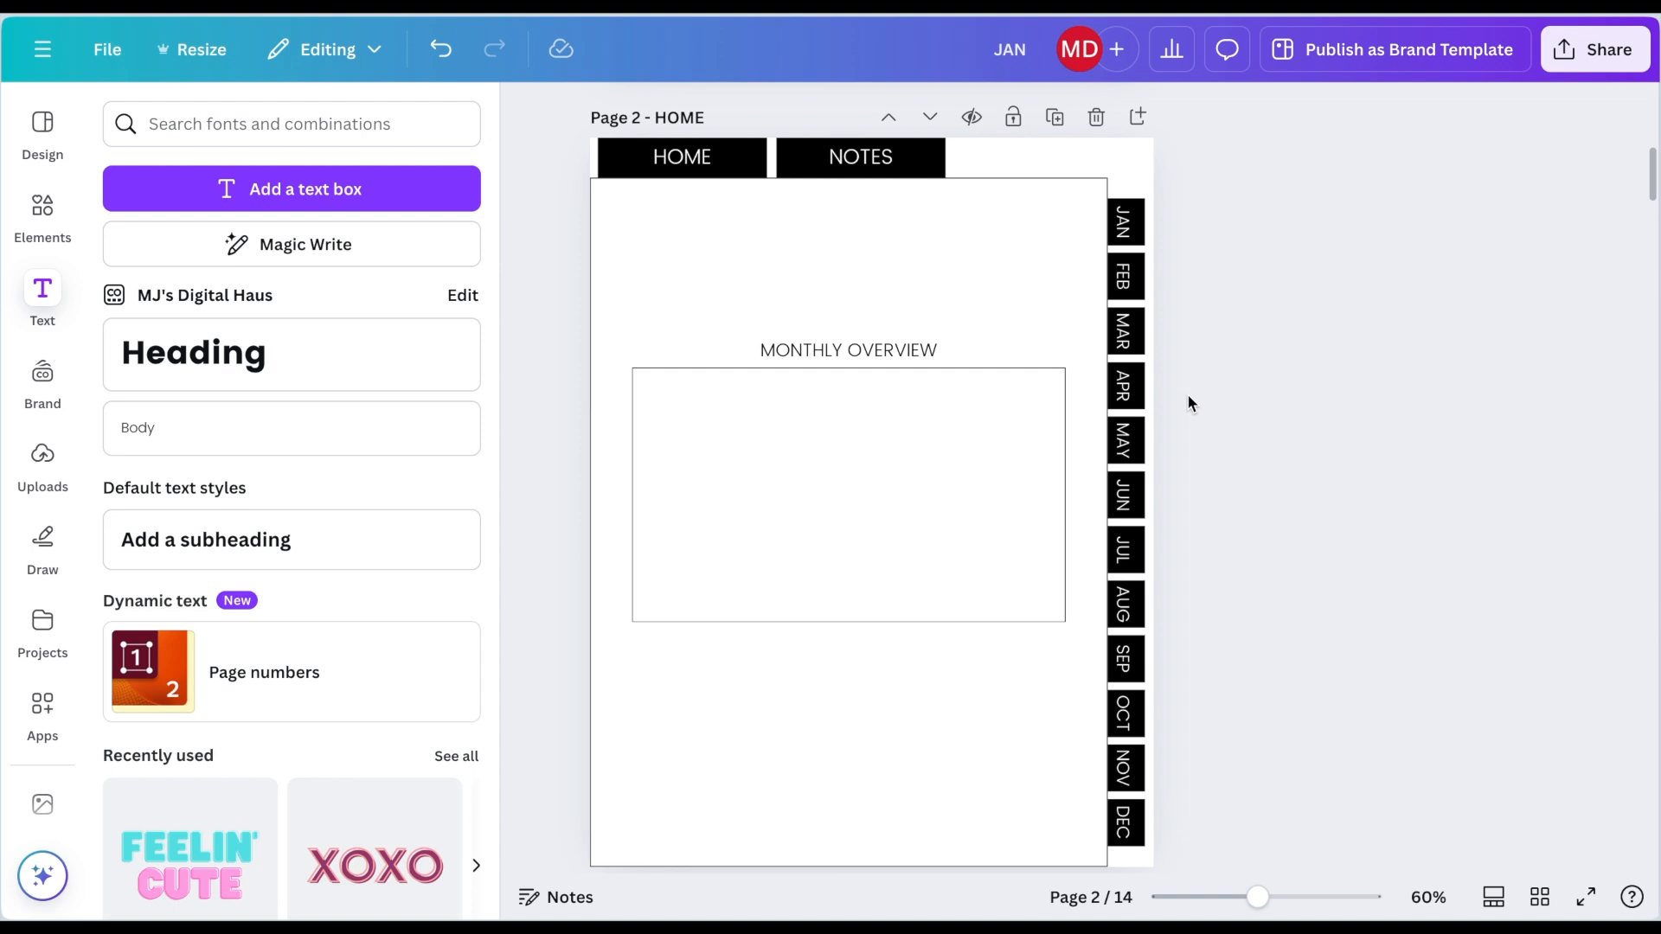
# Step: Add a JAN label inside the rectangle near its upper-left corner
pyautogui.click(777, 357)
pyautogui.moveTo(778, 357); pyautogui.dragTo(795, 360)
pyautogui.write('JAN')
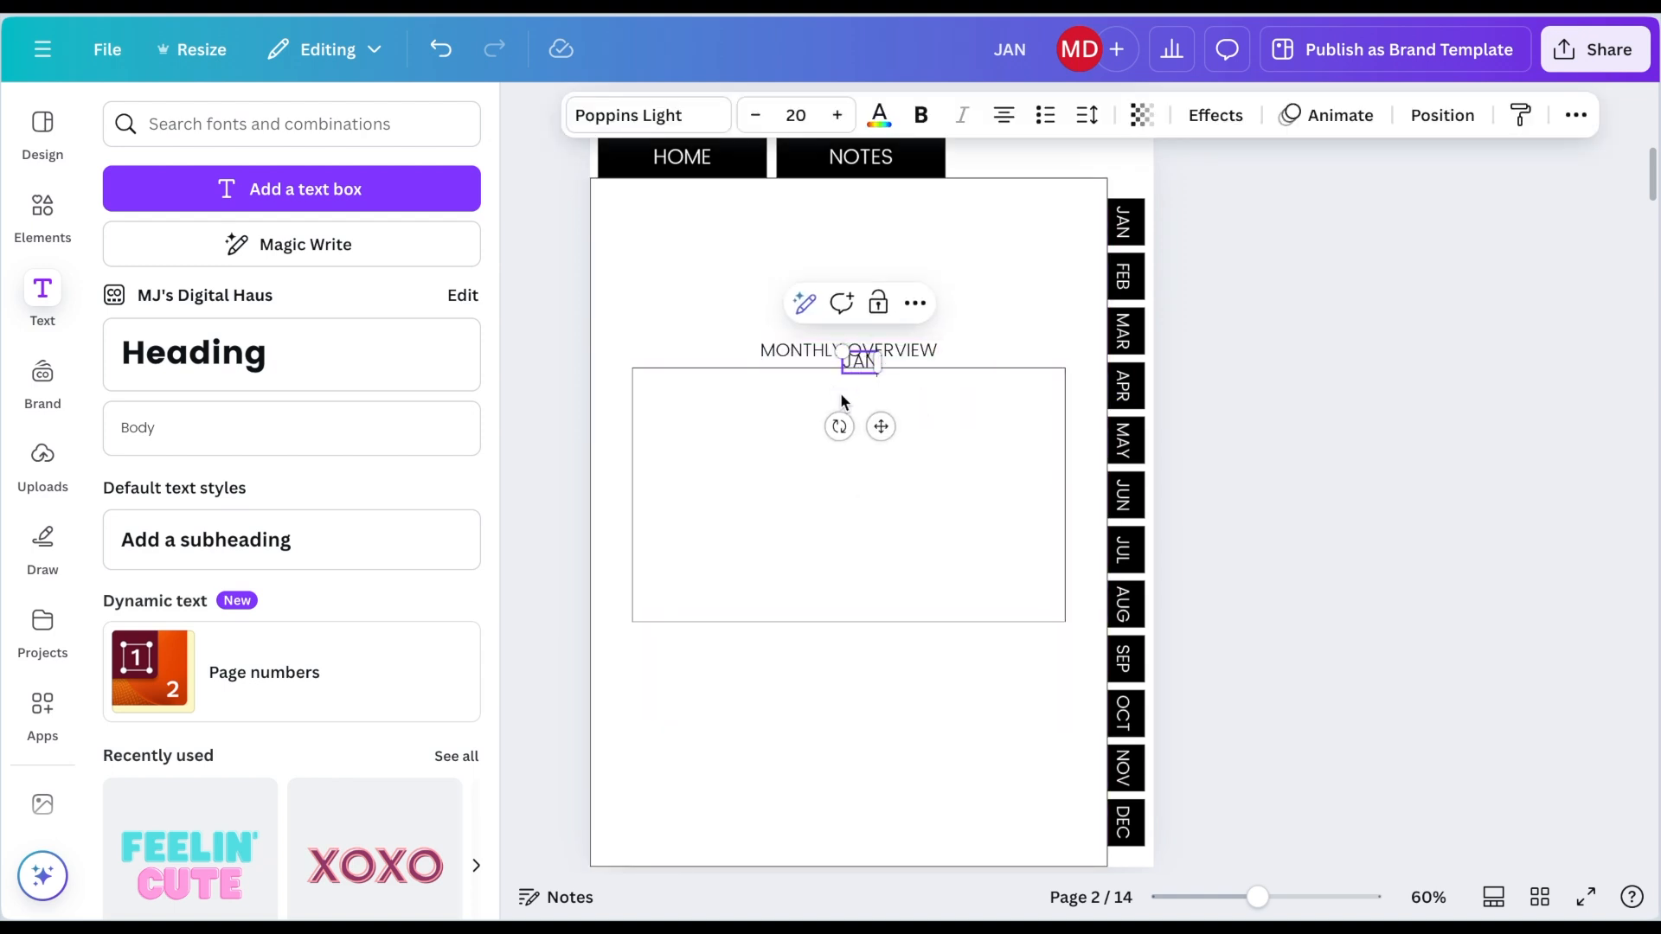
pyautogui.moveTo(881, 426); pyautogui.dragTo(734, 500)
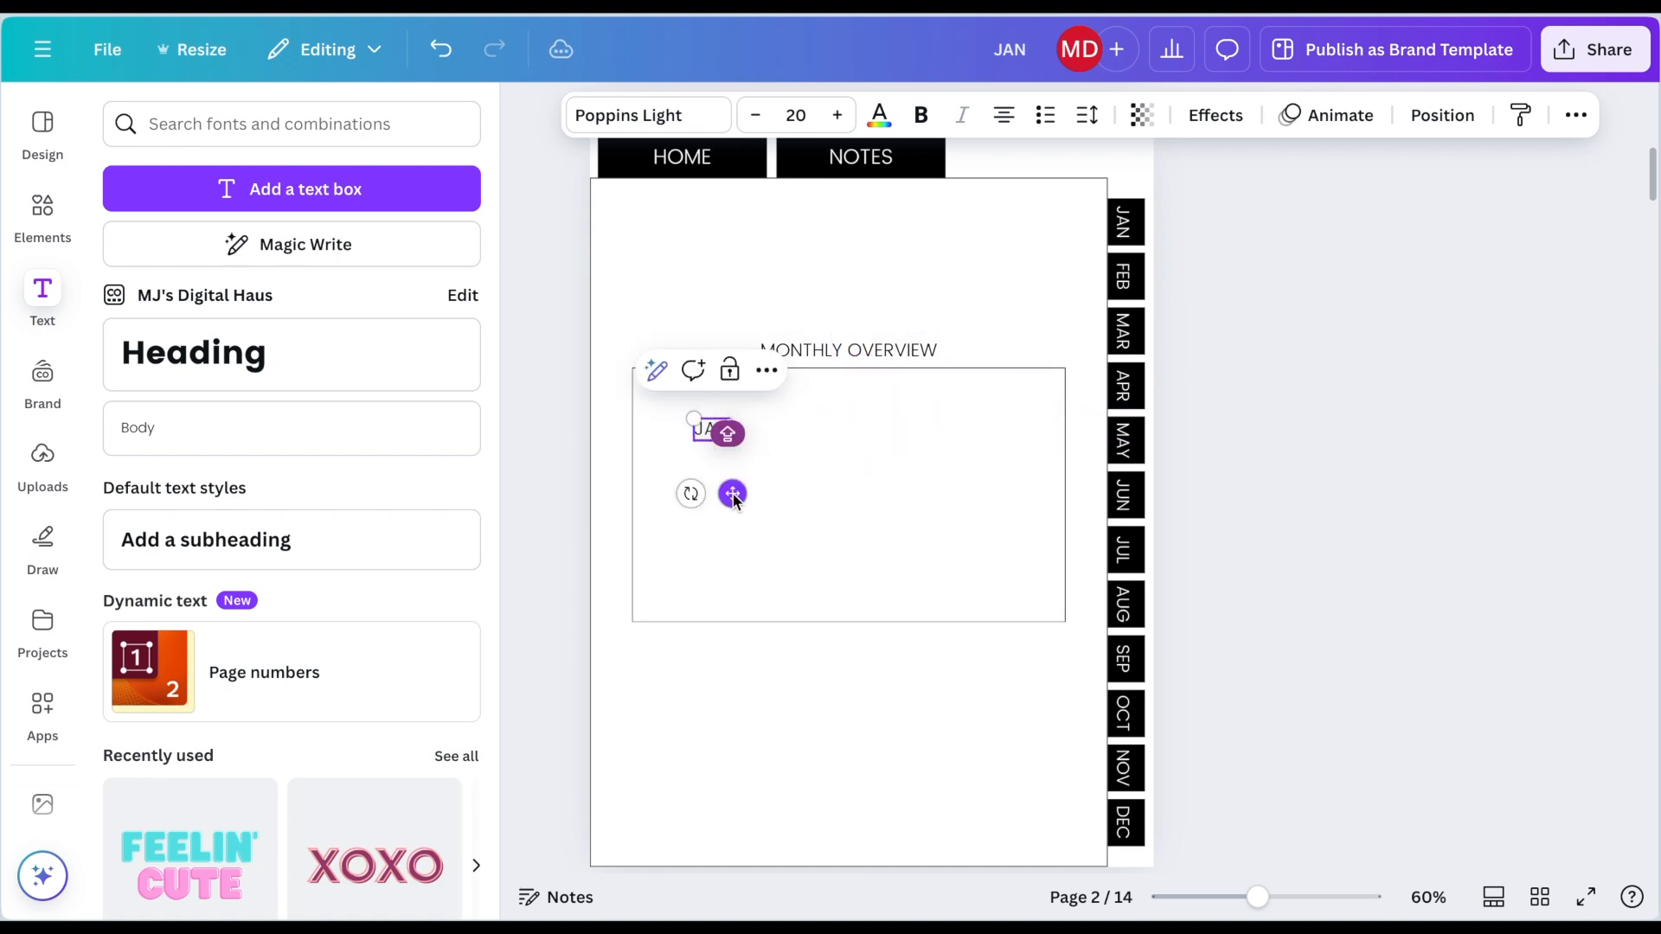
pyautogui.click(1172, 360)
# Step: Duplicate the JAN label, change it to FEB, and align it to the right in the same row
pyautogui.click(707, 439)
pyautogui.doubleClick(704, 429)
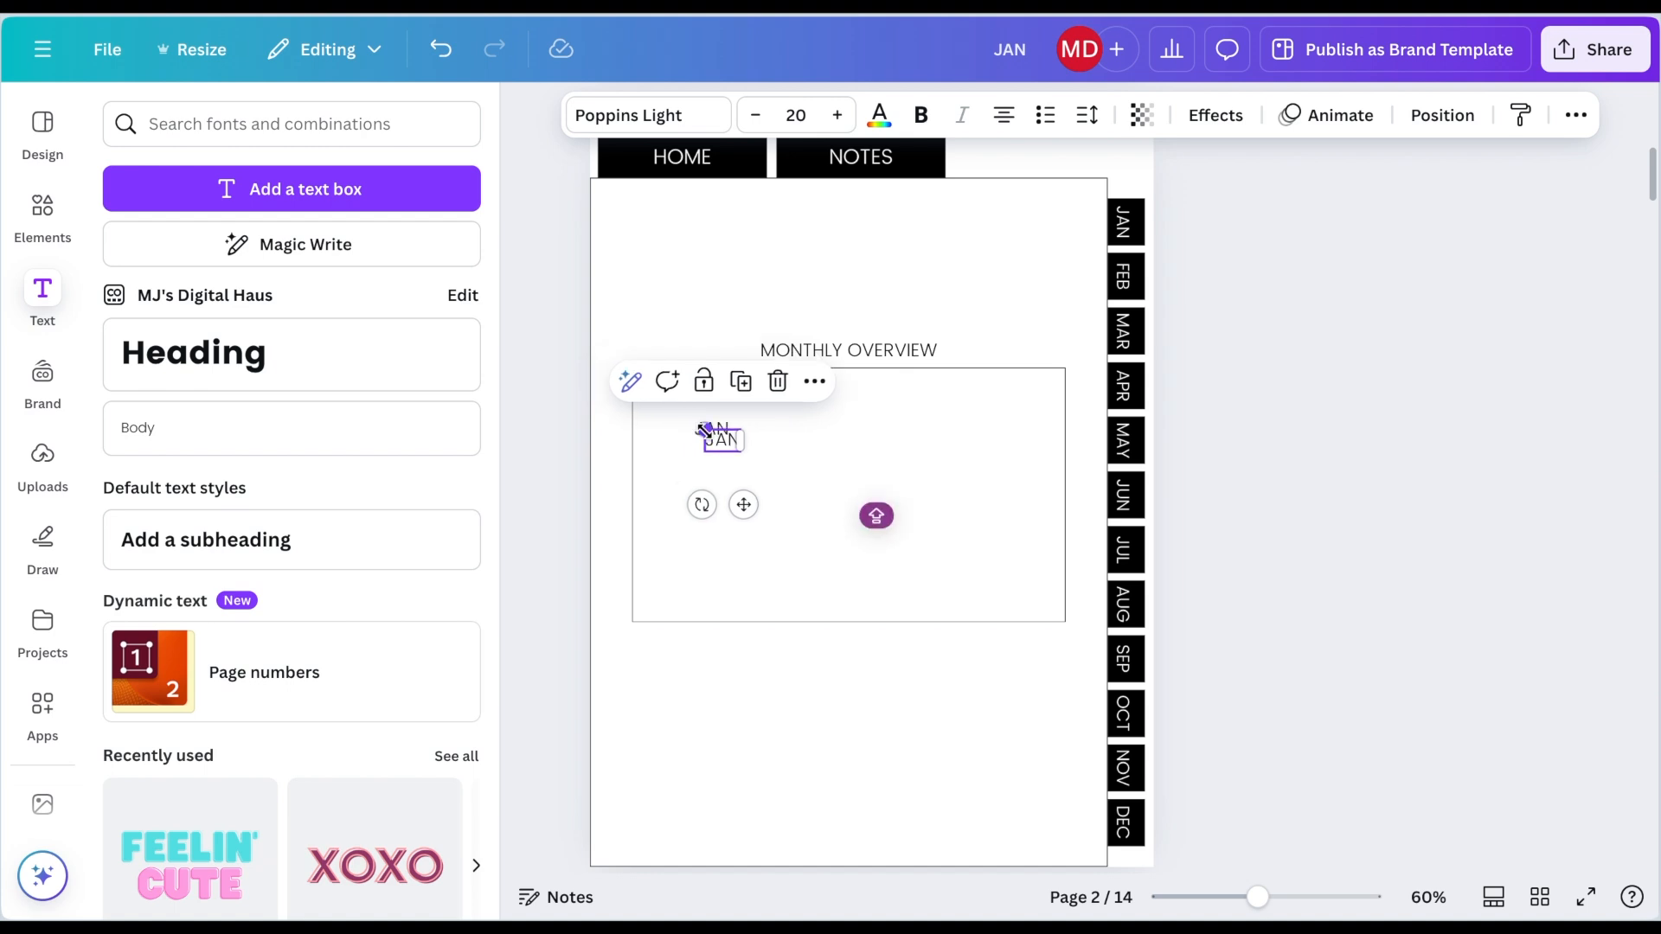
pyautogui.write('FEB')
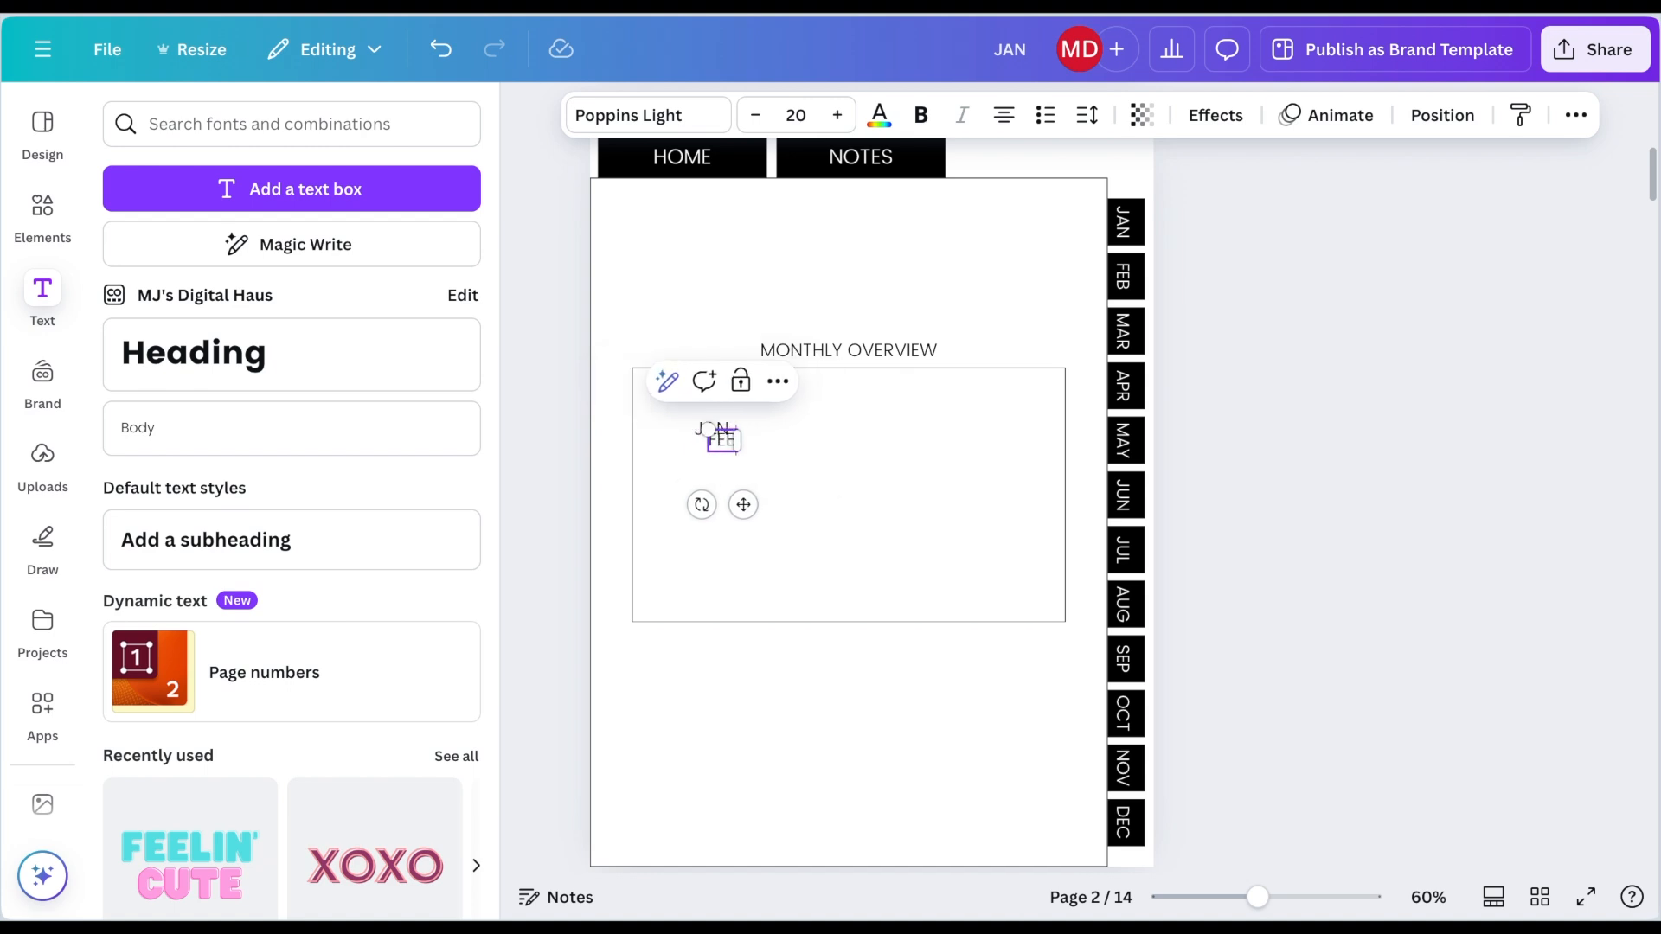
pyautogui.click(727, 505)
pyautogui.moveTo(723, 449); pyautogui.dragTo(837, 432)
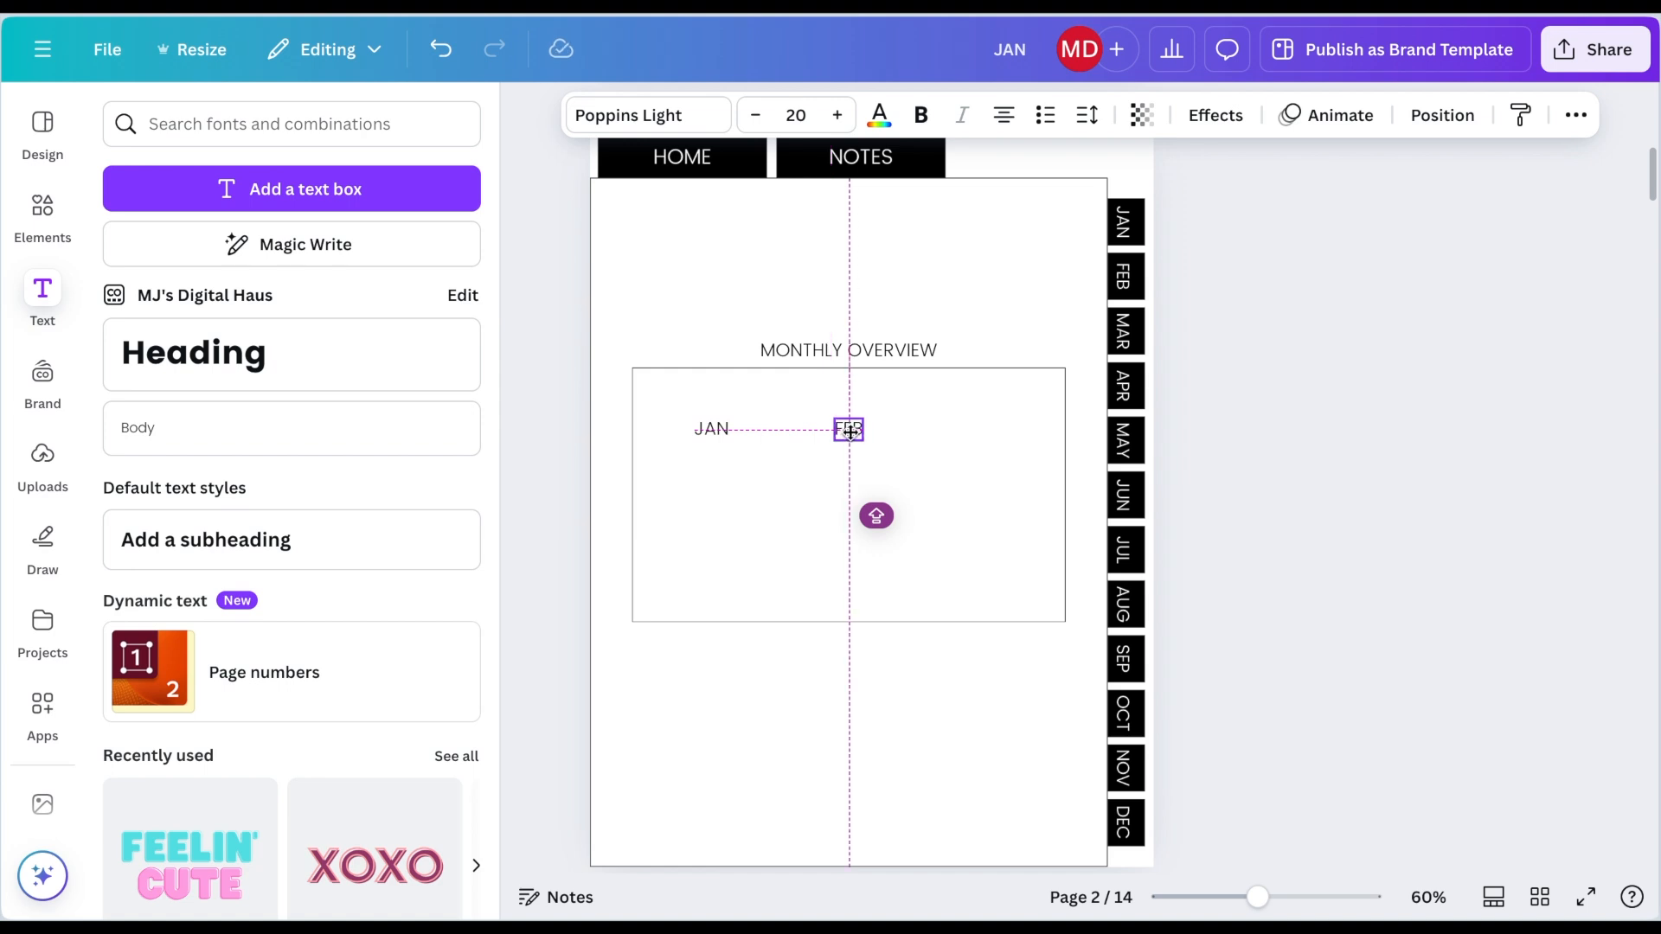
pyautogui.moveTo(850, 430); pyautogui.dragTo(852, 435)
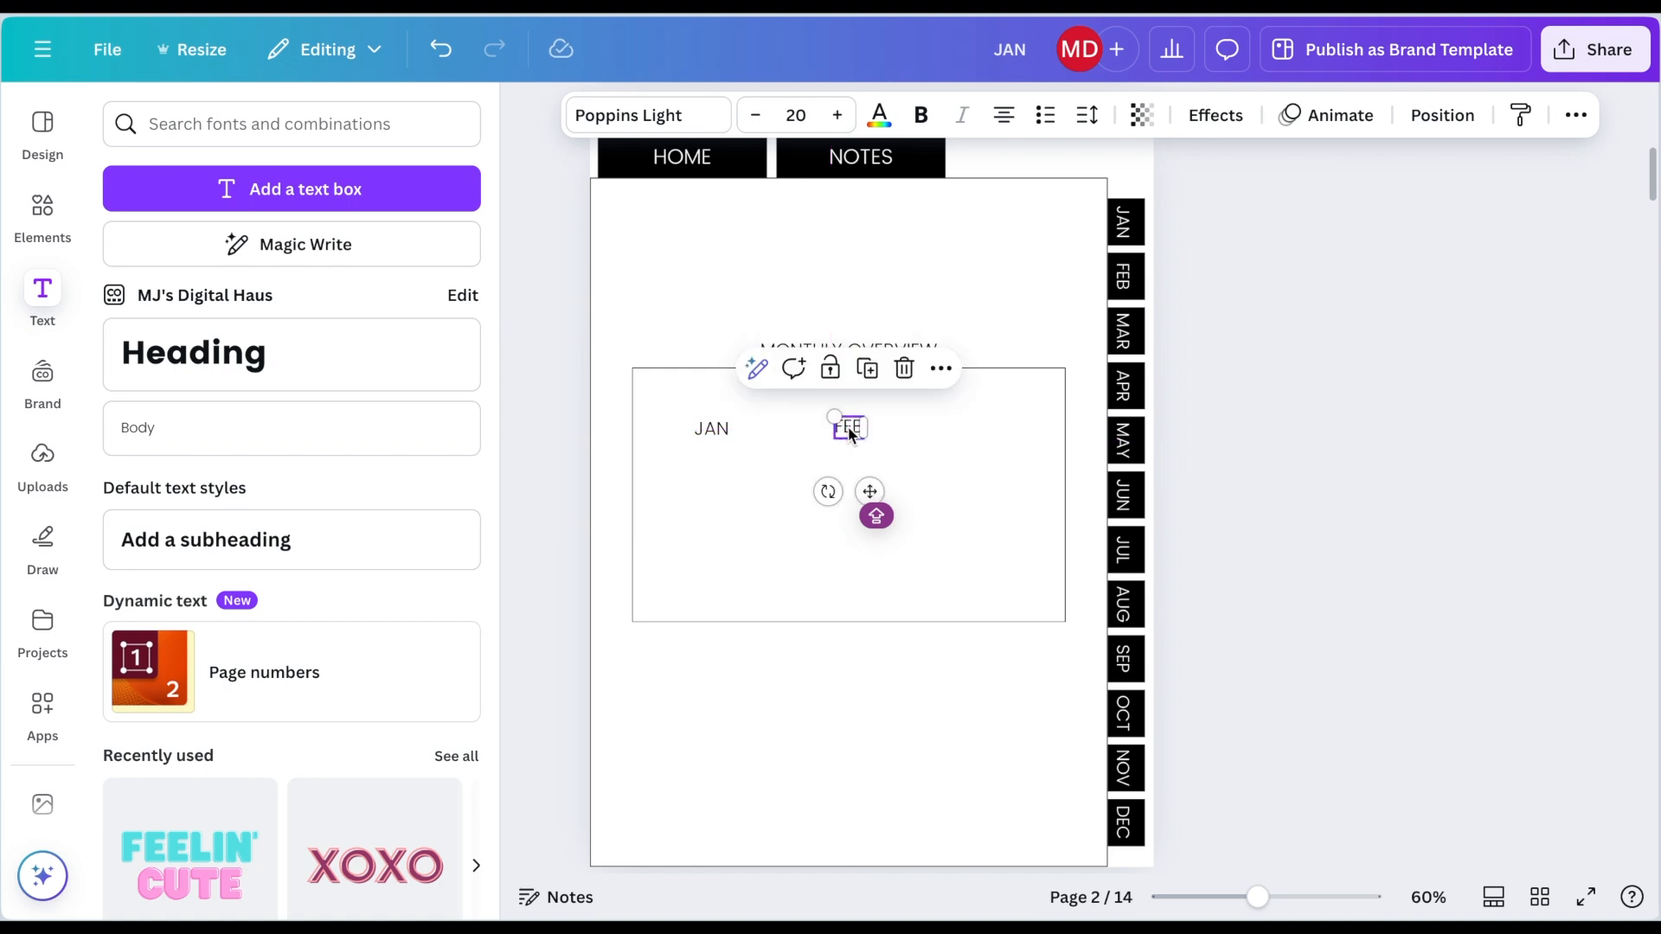
# Step: Duplicate the FEB label, change it to MAR, and place it further right in the same row
pyautogui.hotkey('ctrl', 'd')
pyautogui.doubleClick(862, 439)
pyautogui.write('MAR')
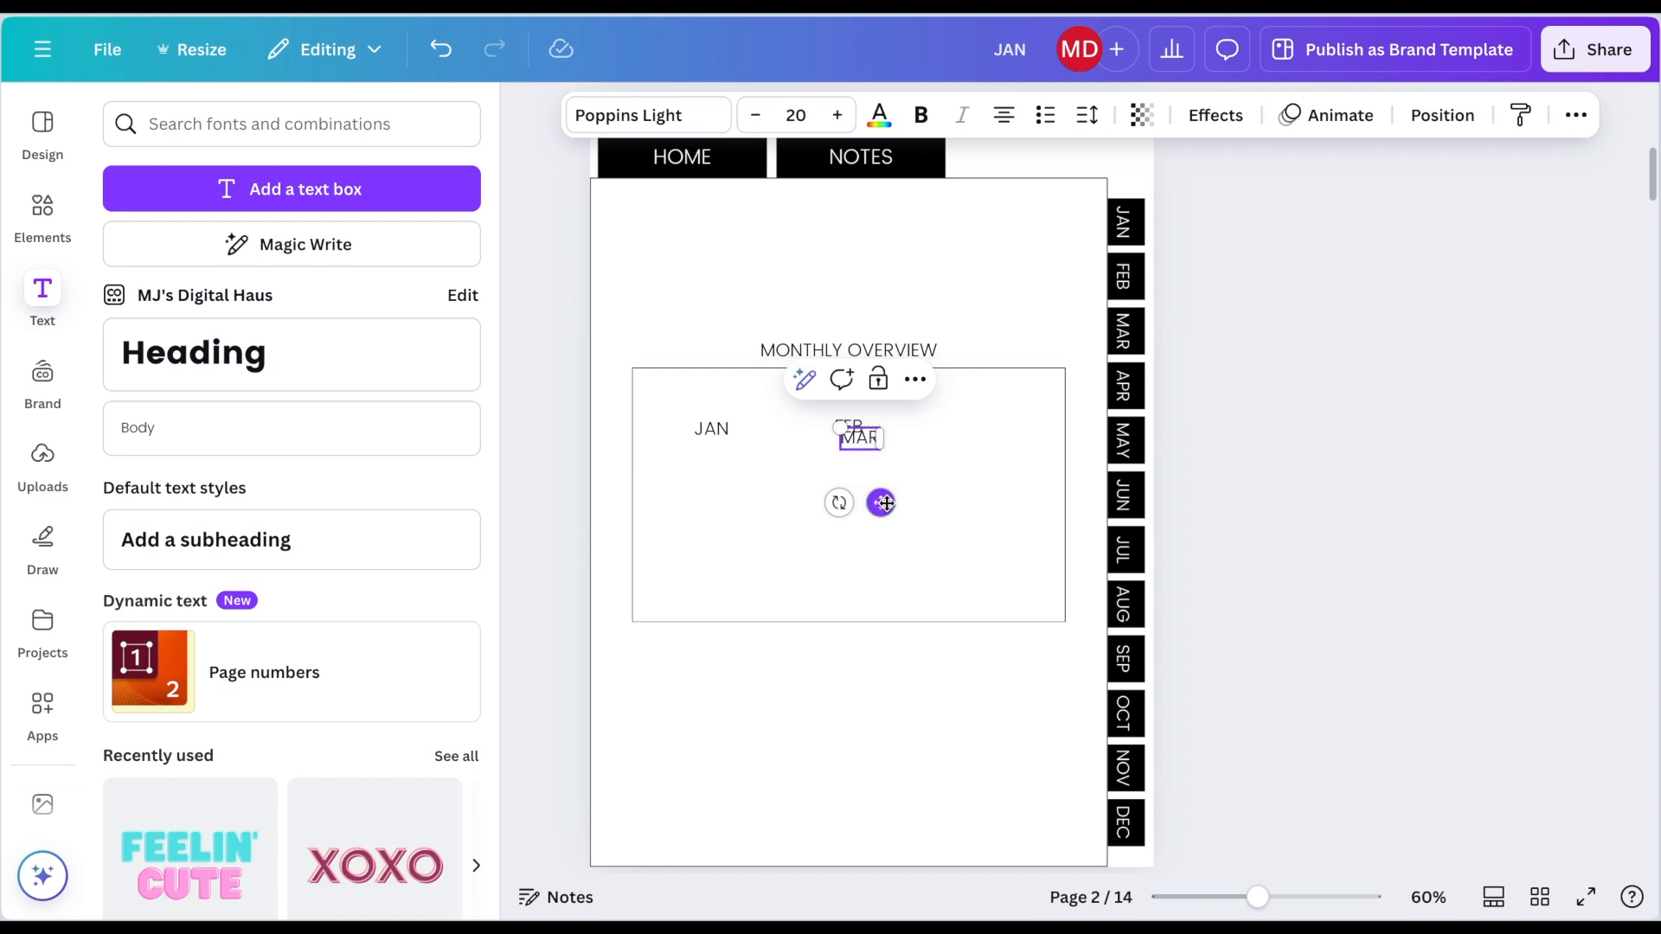
pyautogui.moveTo(886, 503); pyautogui.dragTo(1005, 490)
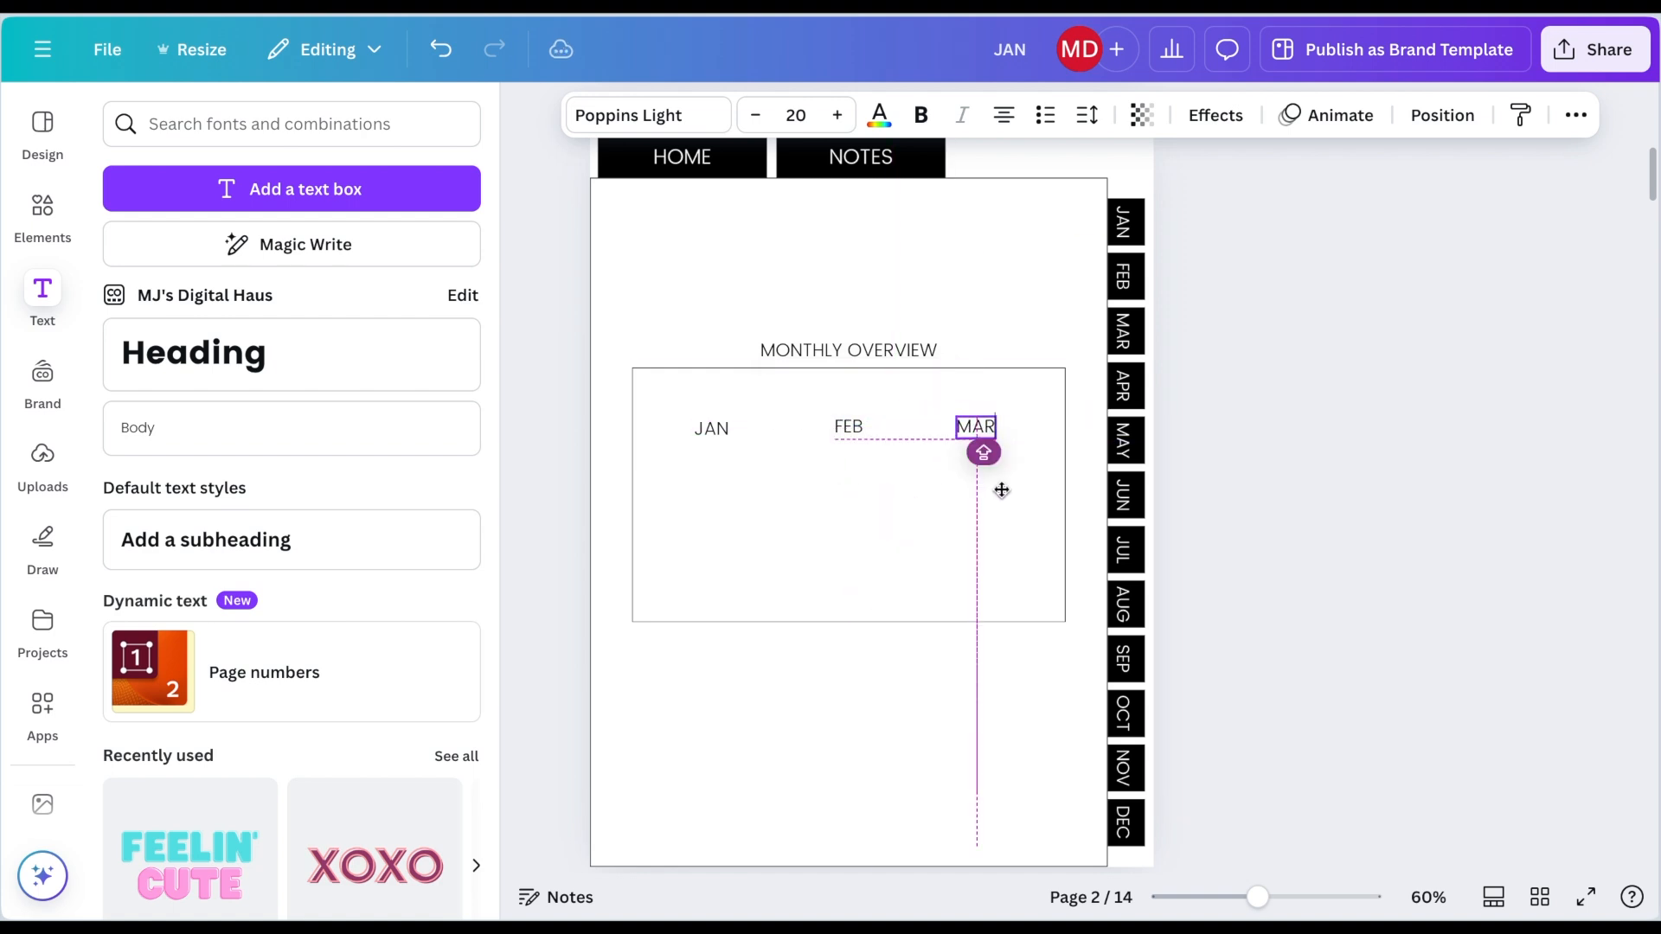
# Step: Duplicate the JAN–MAR label row below itself and rename the copies APR, MAY and JUN
pyautogui.moveTo(1002, 491); pyautogui.dragTo(999, 490)
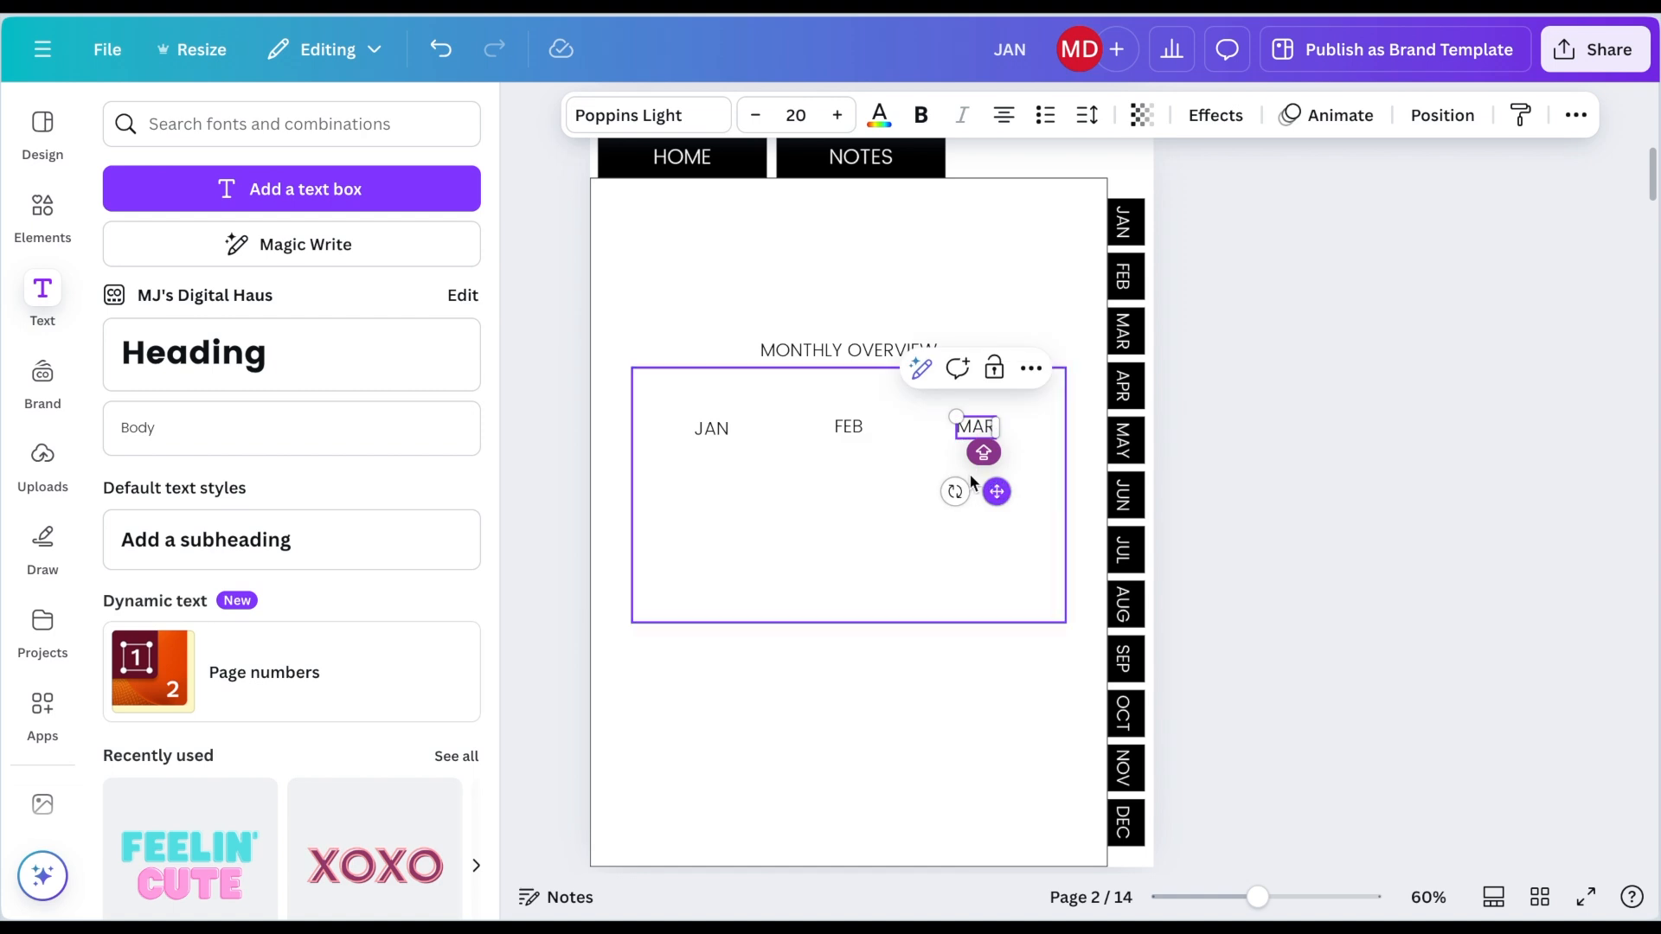
pyautogui.click(716, 479)
pyautogui.moveTo(695, 459); pyautogui.dragTo(994, 422)
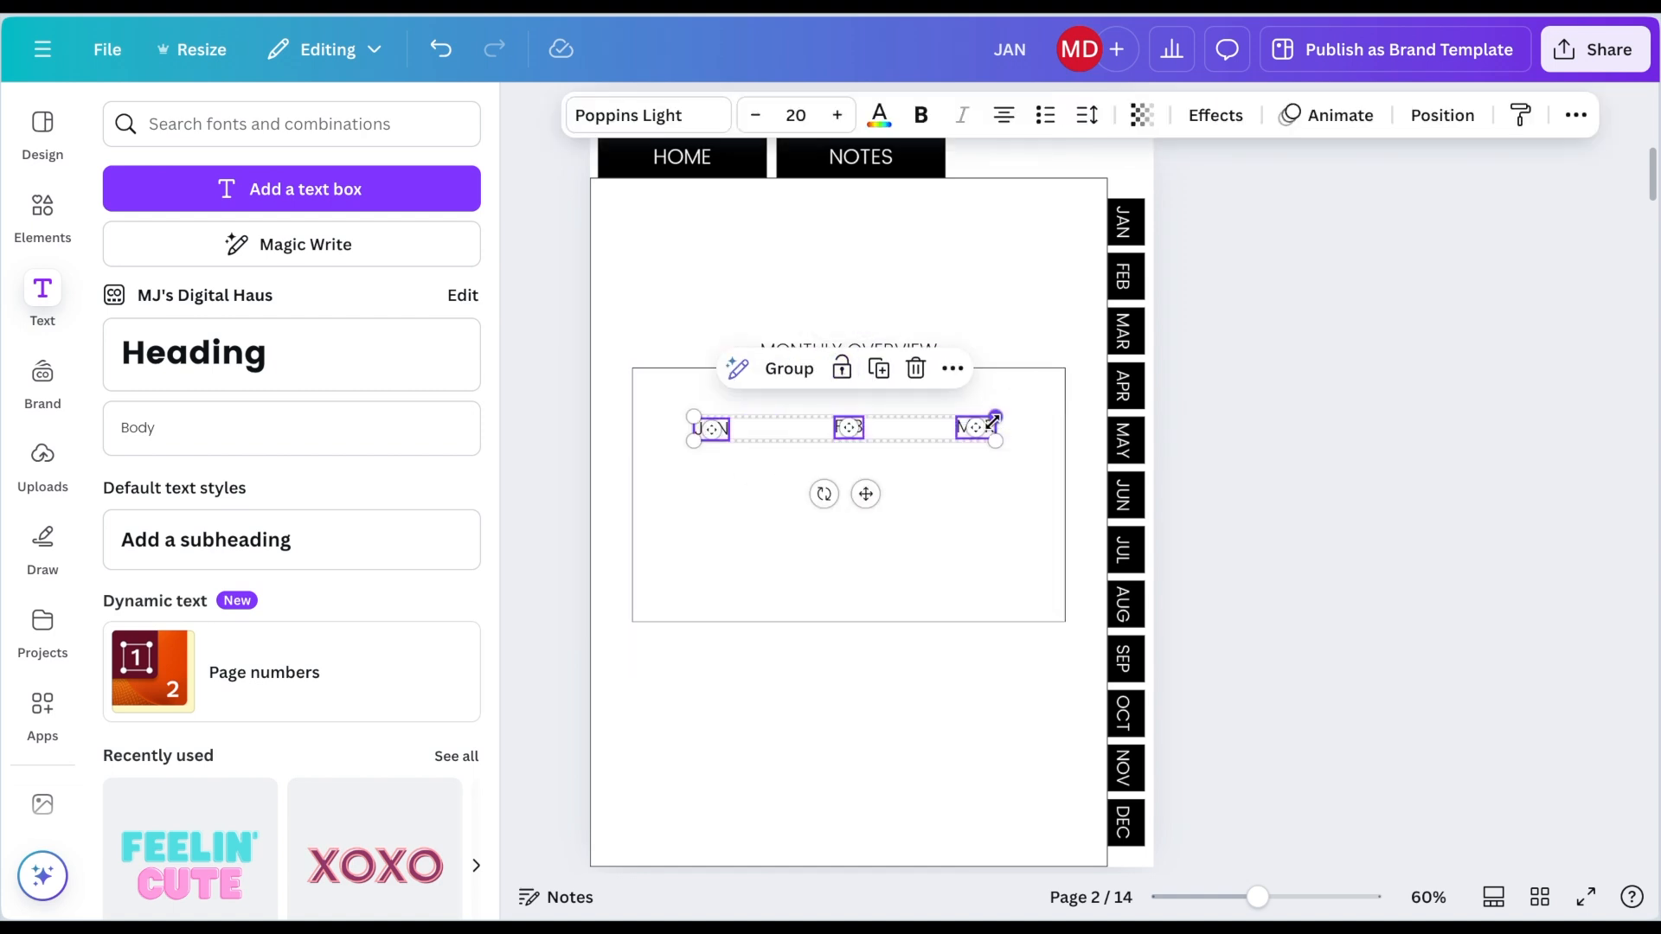
pyautogui.moveTo(868, 491); pyautogui.dragTo(865, 538)
pyautogui.click(768, 521)
pyautogui.doubleClick(714, 484)
pyautogui.write('A')
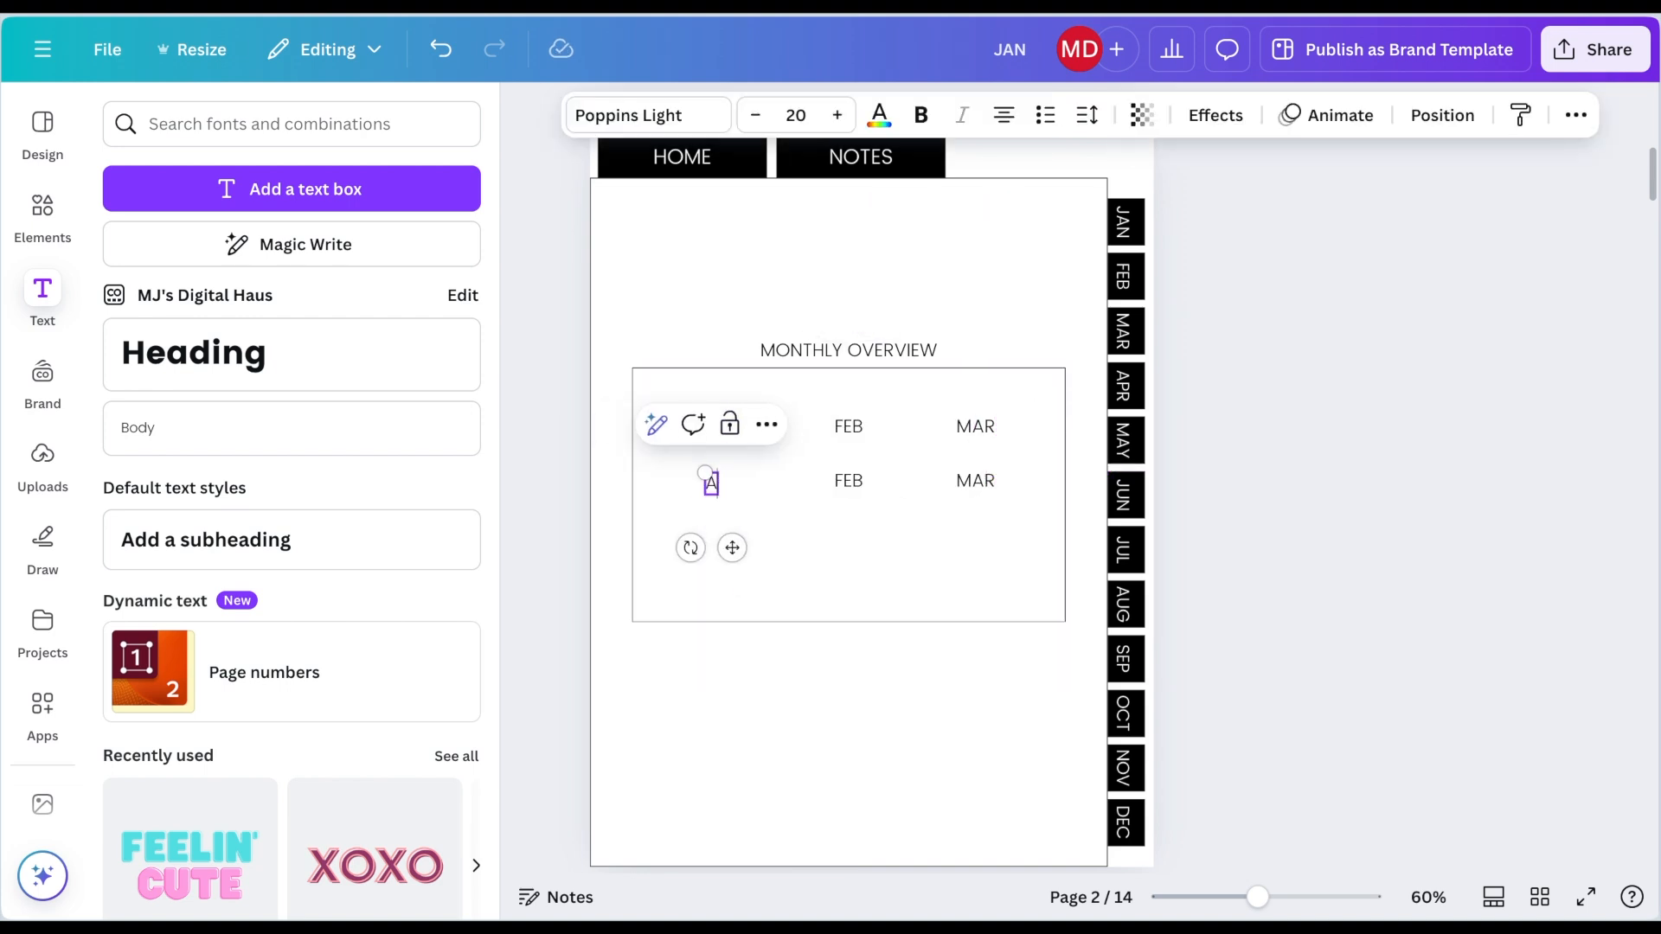
pyautogui.write('PR')
pyautogui.doubleClick(848, 480)
pyautogui.write('MAY')
pyautogui.doubleClick(976, 480)
pyautogui.write('JUN')
pyautogui.click(715, 519)
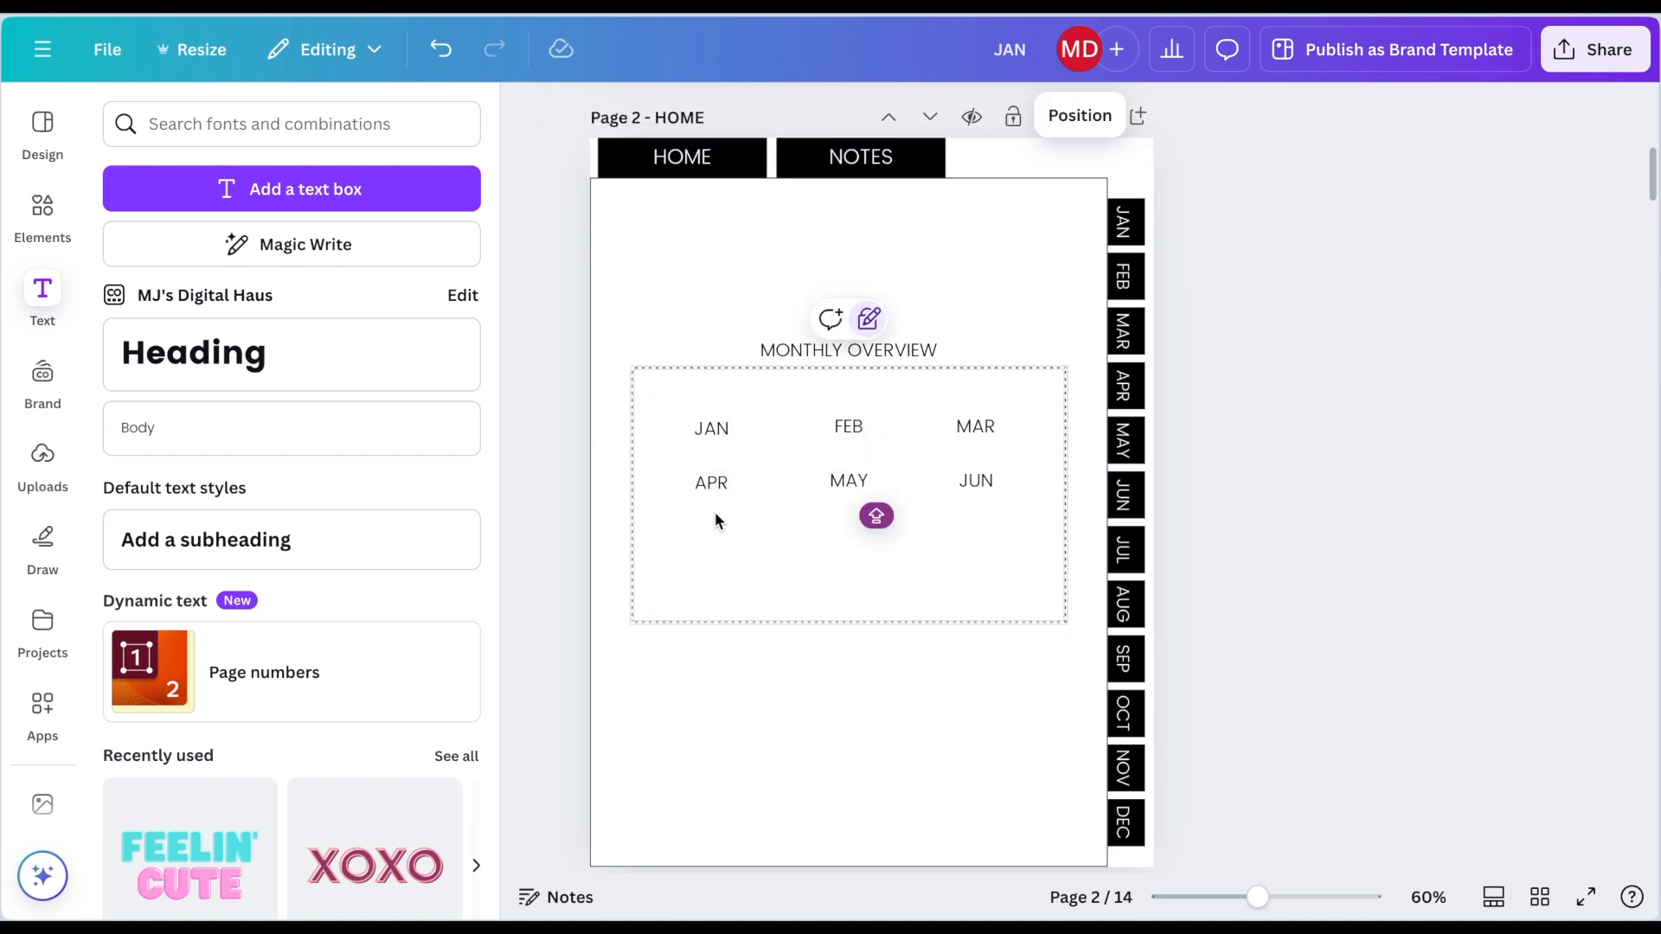
# Step: Duplicate the APR–JUN row below it and rename the copies JUL, AUG and SEP
pyautogui.moveTo(716, 514); pyautogui.dragTo(992, 490)
pyautogui.press('super+d')
pyautogui.moveTo(875, 556); pyautogui.dragTo(860, 594)
pyautogui.doubleClick(712, 529)
pyautogui.write('JUL')
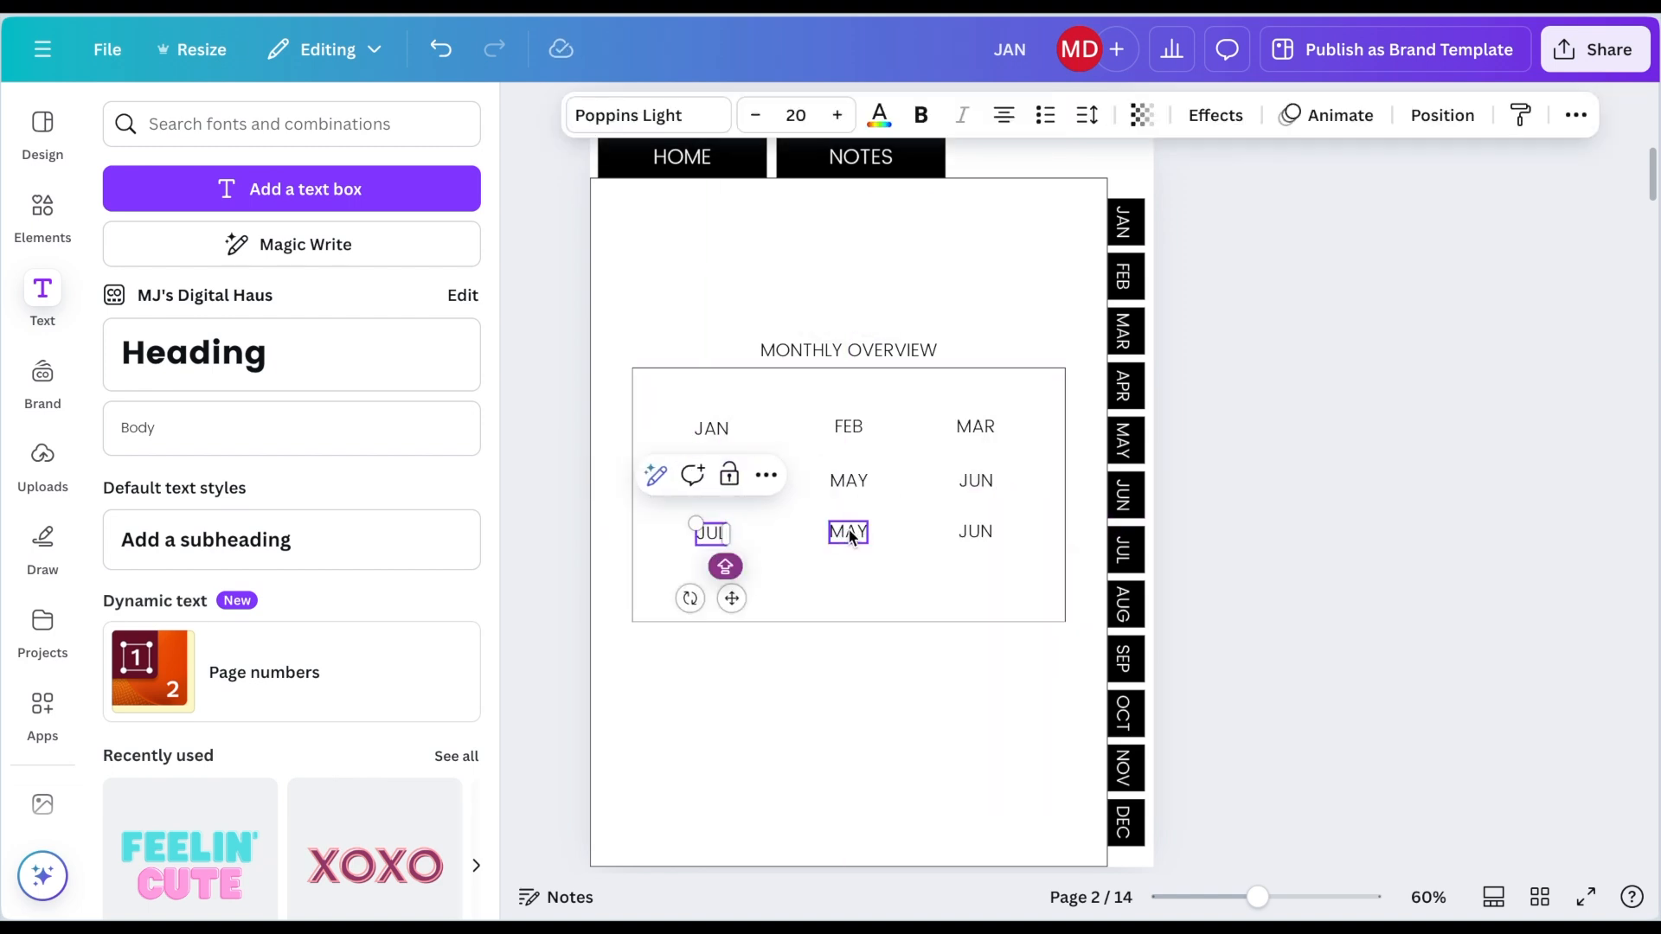
pyautogui.doubleClick(848, 532)
pyautogui.write('AUG')
pyautogui.doubleClick(976, 531)
pyautogui.write('SEP')
pyautogui.click(816, 594)
# Step: Duplicate the JUL–SEP row below it and rename the copies OCT, NOV and DEC
pyautogui.moveTo(685, 555); pyautogui.dragTo(984, 517)
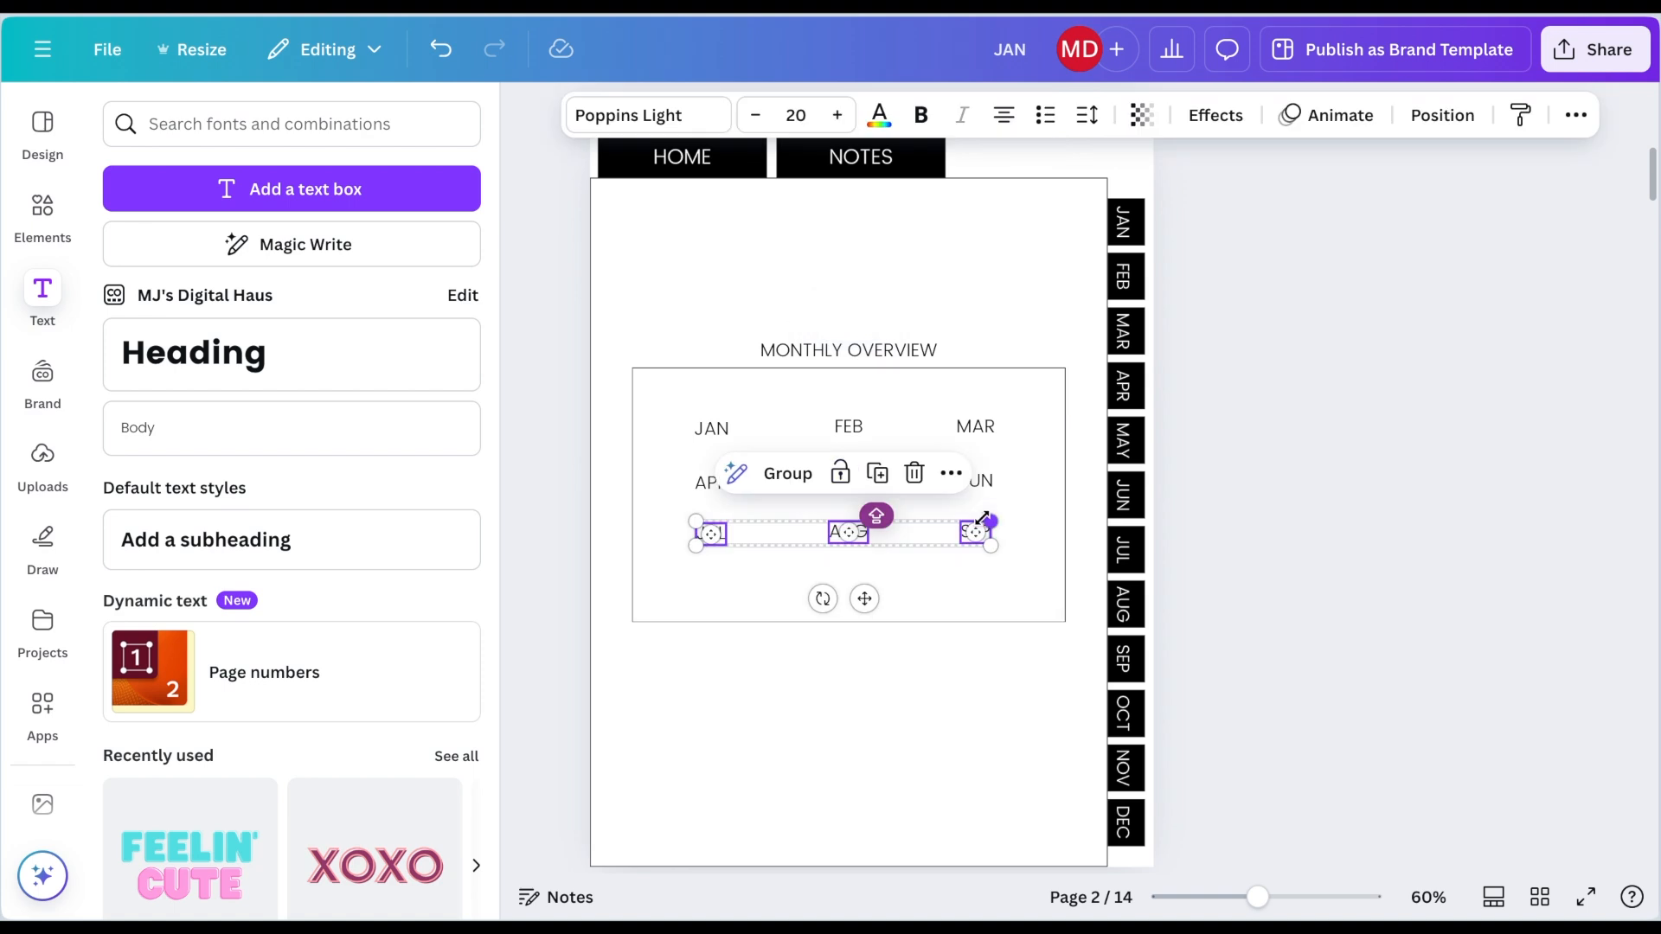
pyautogui.moveTo(865, 599); pyautogui.dragTo(864, 639)
pyautogui.doubleClick(710, 583)
pyautogui.write('OCT')
pyautogui.doubleClick(847, 582)
pyautogui.write('NOV')
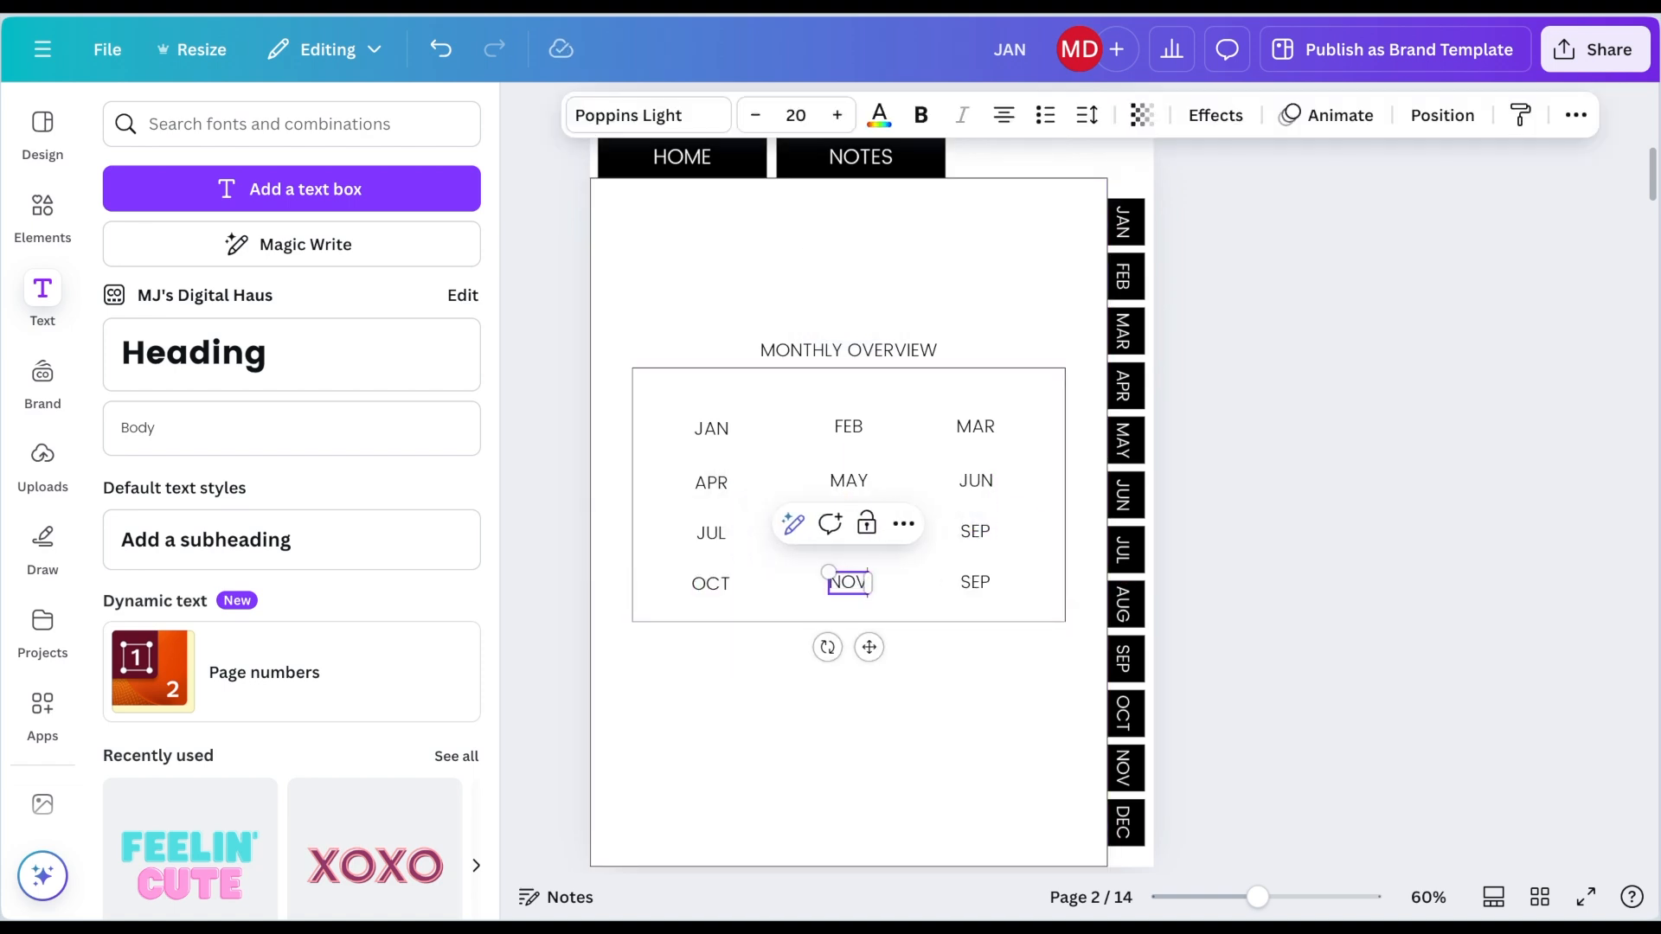
pyautogui.doubleClick(975, 582)
pyautogui.write('DEC')
pyautogui.click(839, 713)
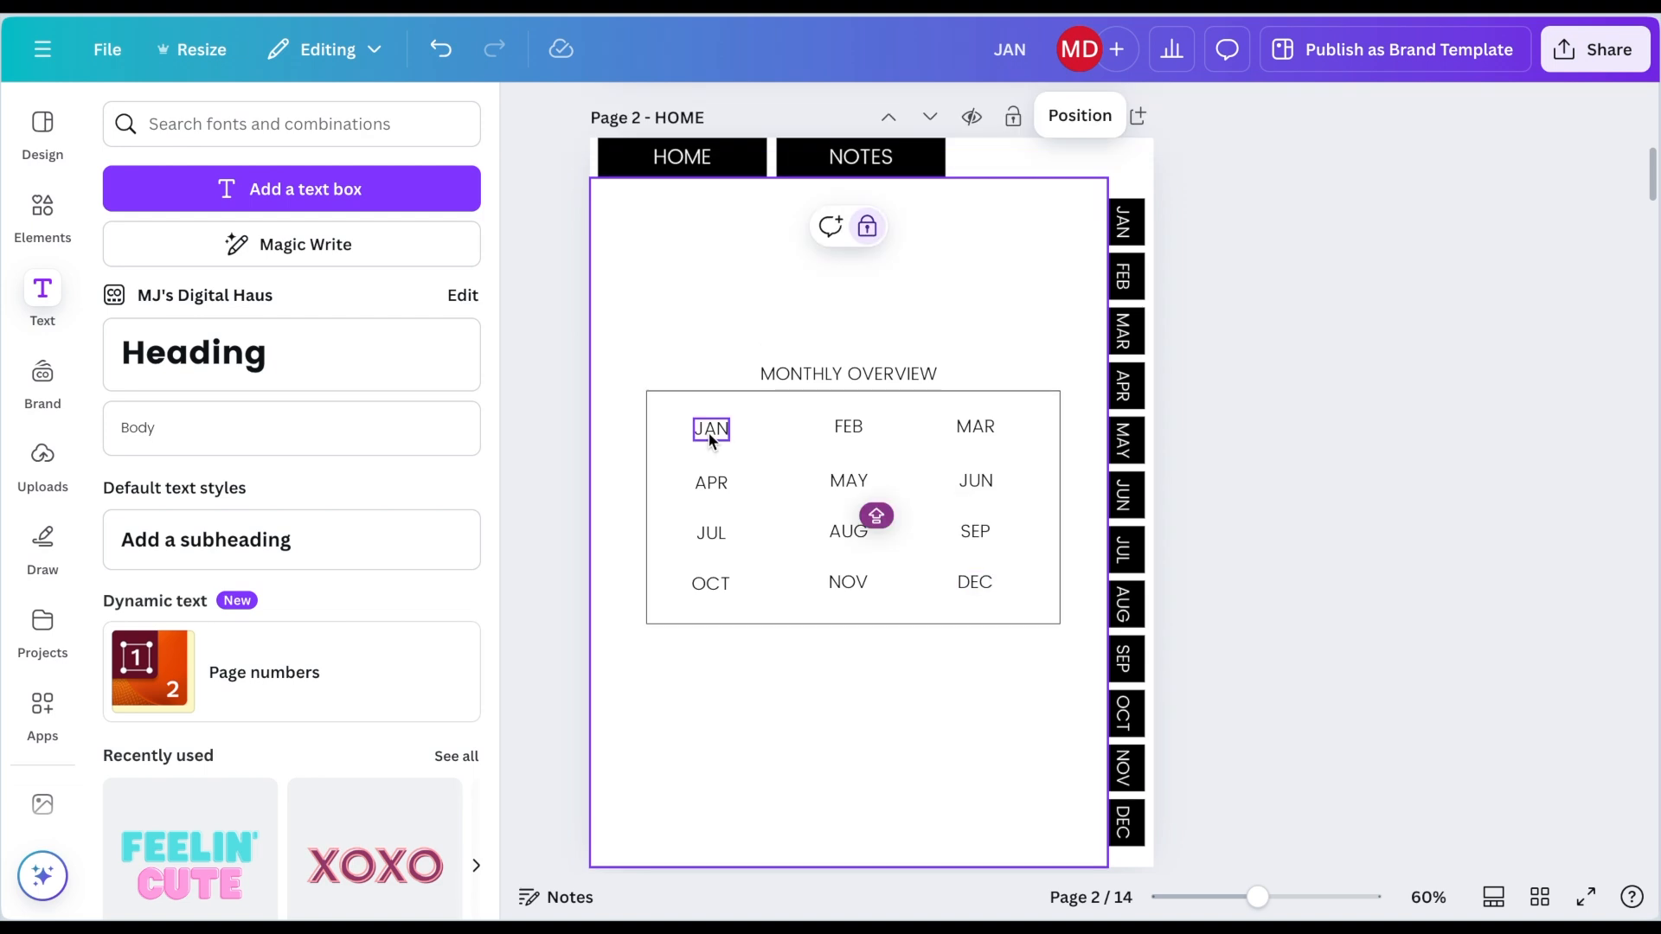
# Step: Link the JAN label in the overview to the 3 - JAN page
pyautogui.click(711, 437)
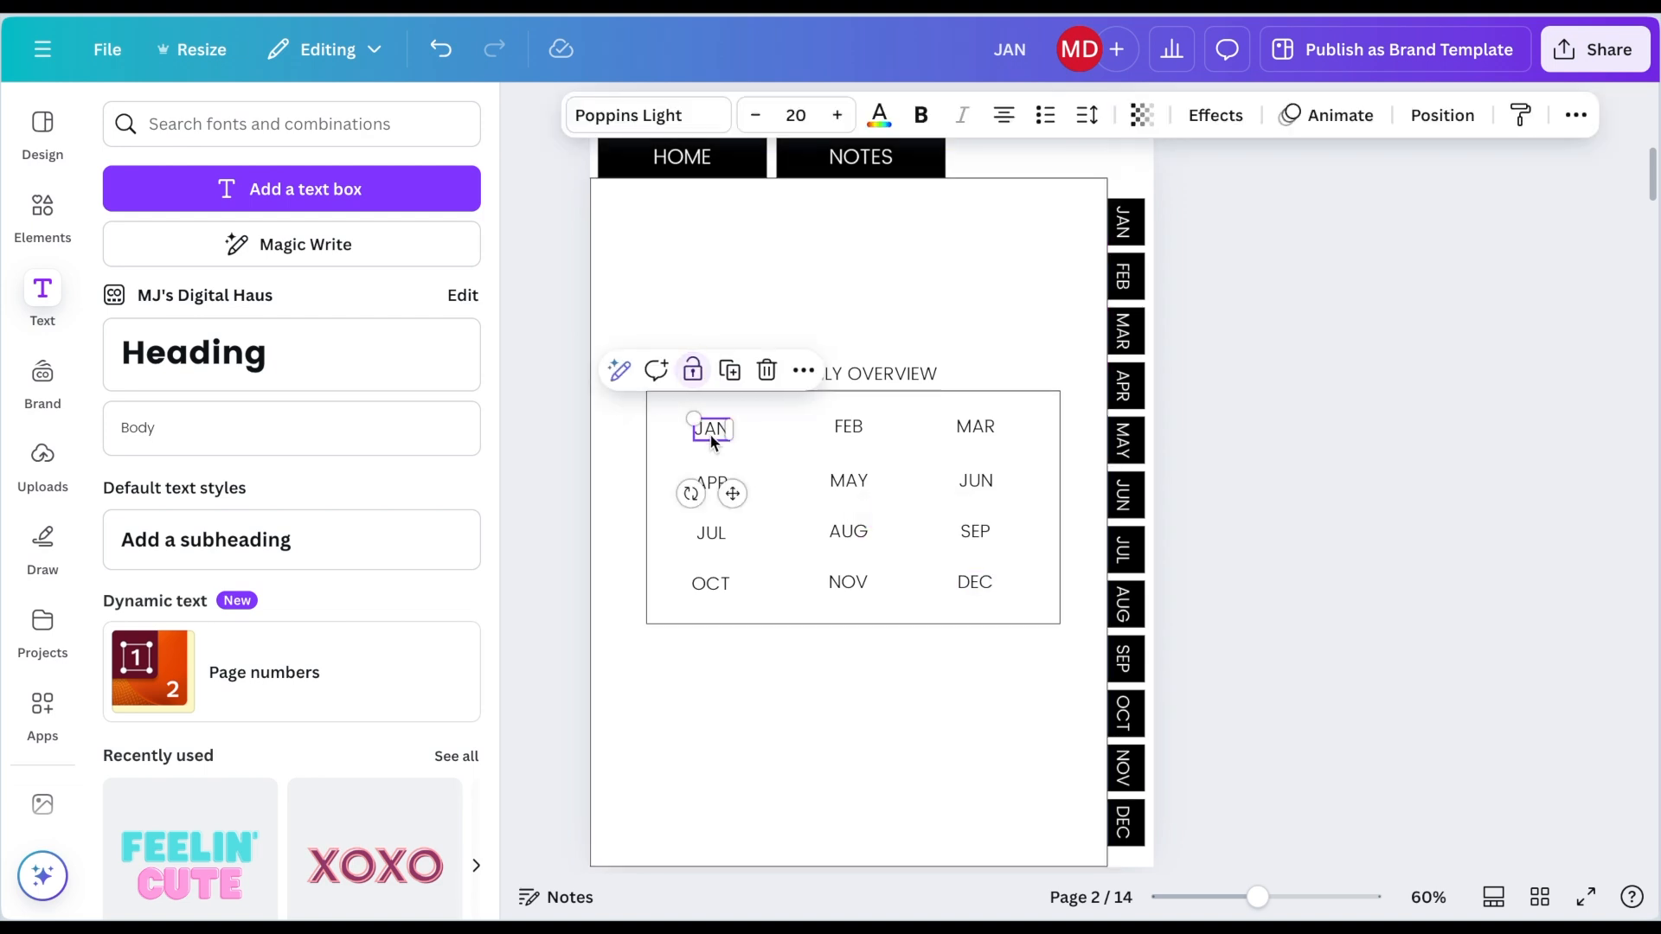
pyautogui.click(803, 371)
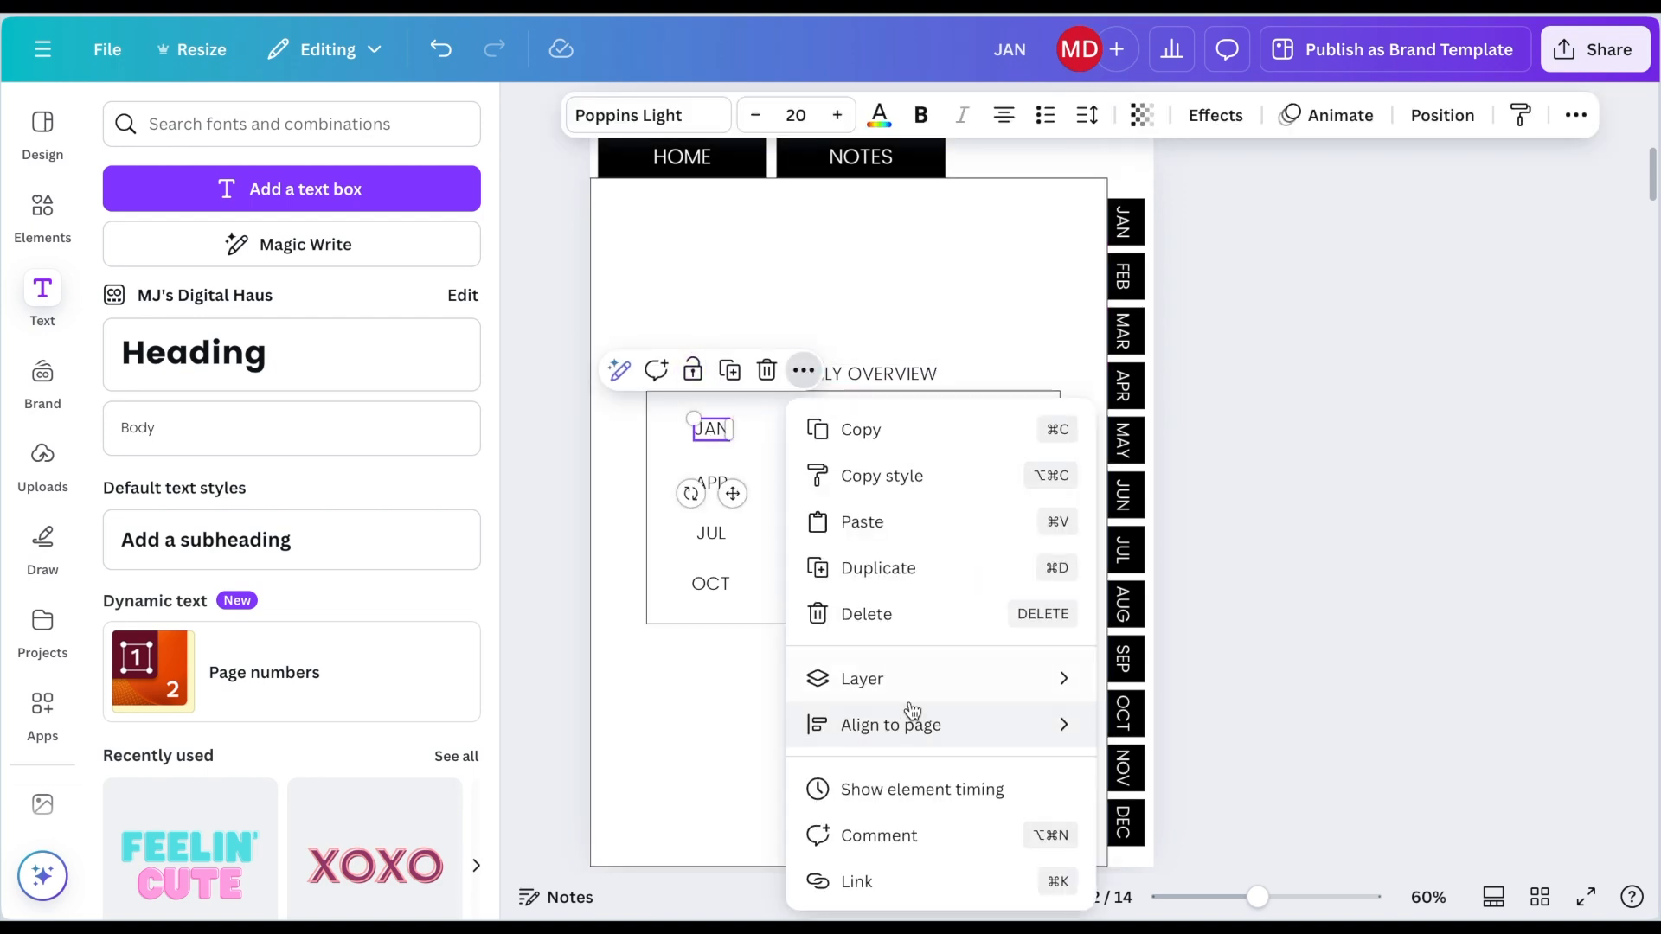
pyautogui.scroll(-1, 904, 718)
pyautogui.click(892, 783)
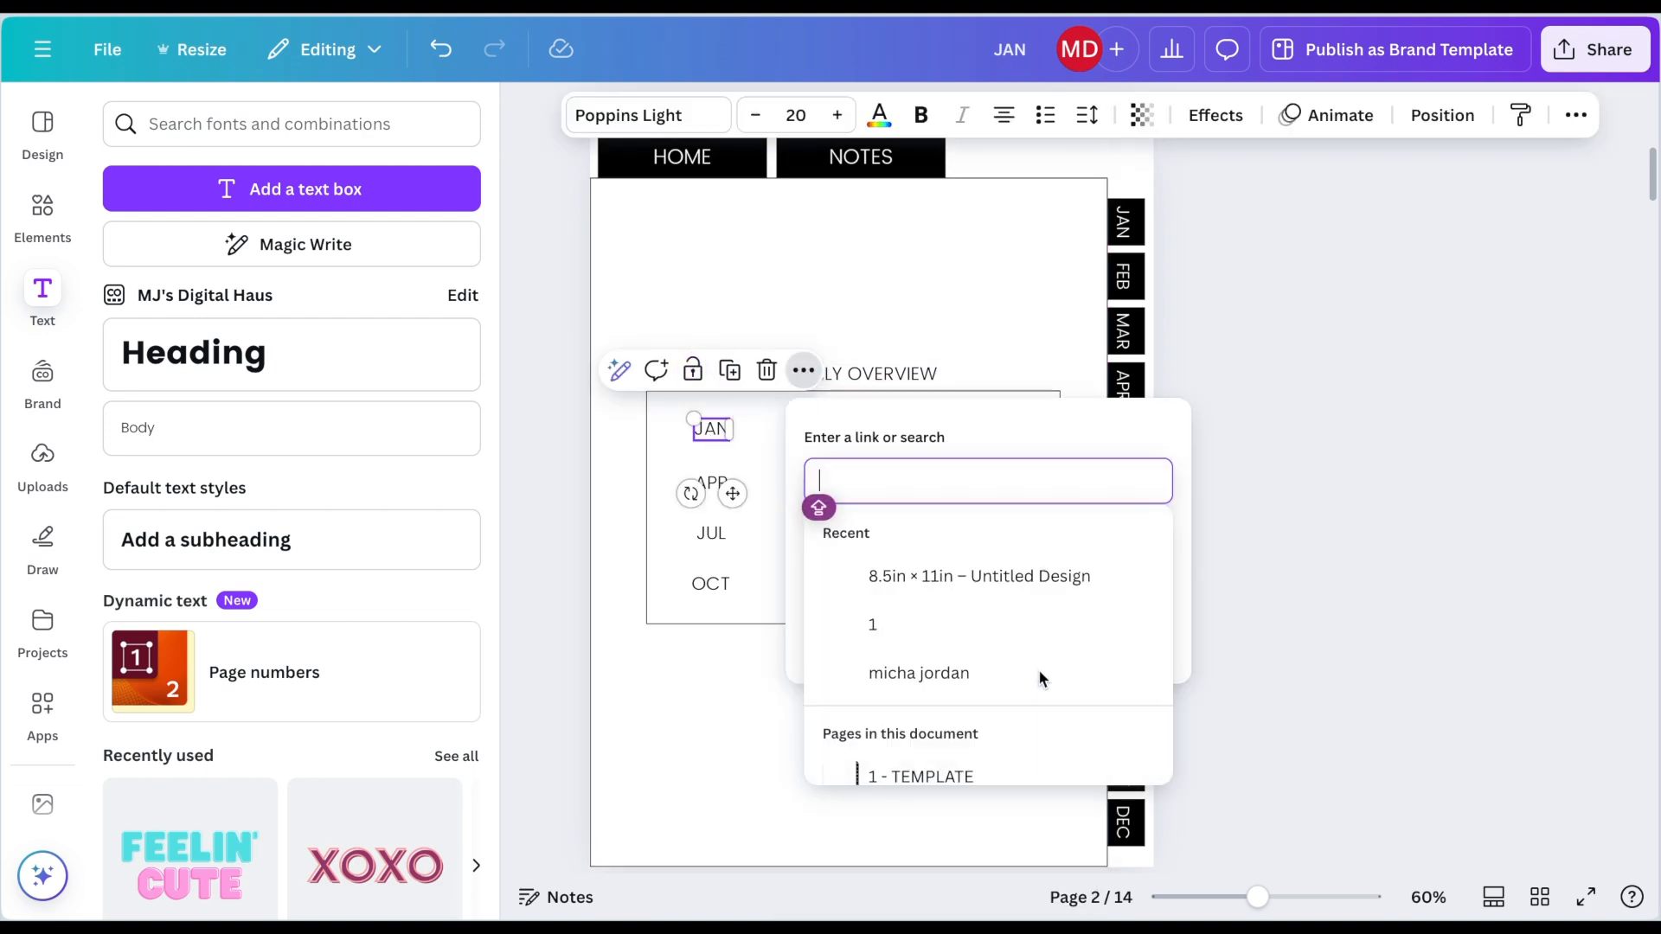
pyautogui.scroll(-2, 962, 708)
pyautogui.click(965, 719)
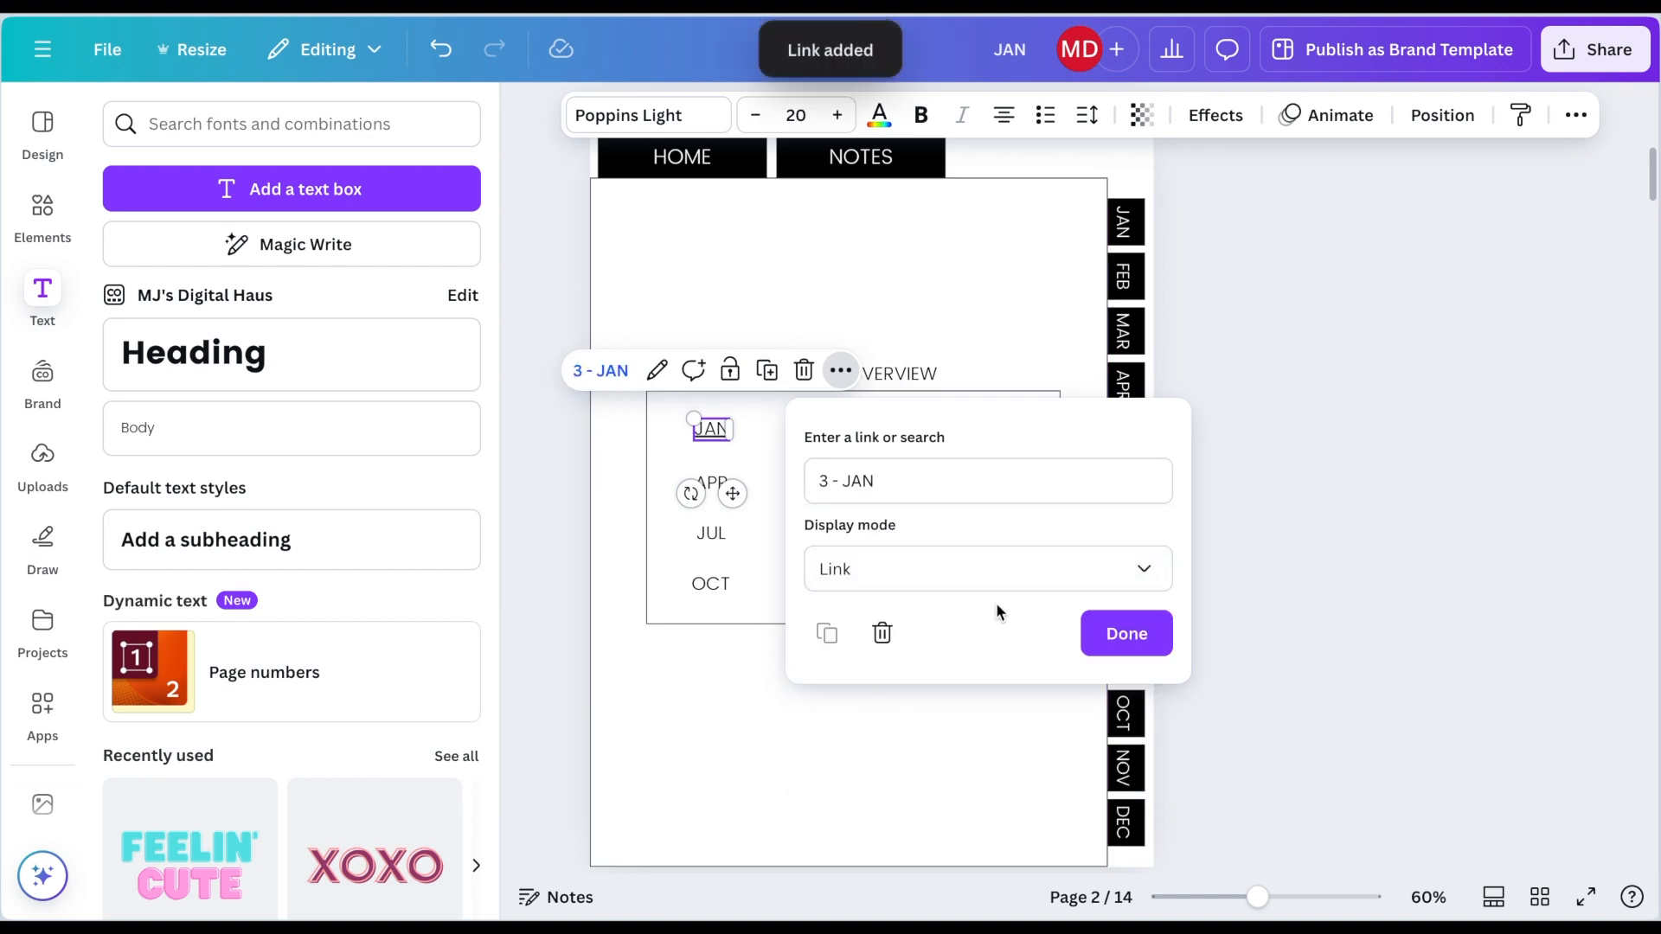
pyautogui.click(1116, 633)
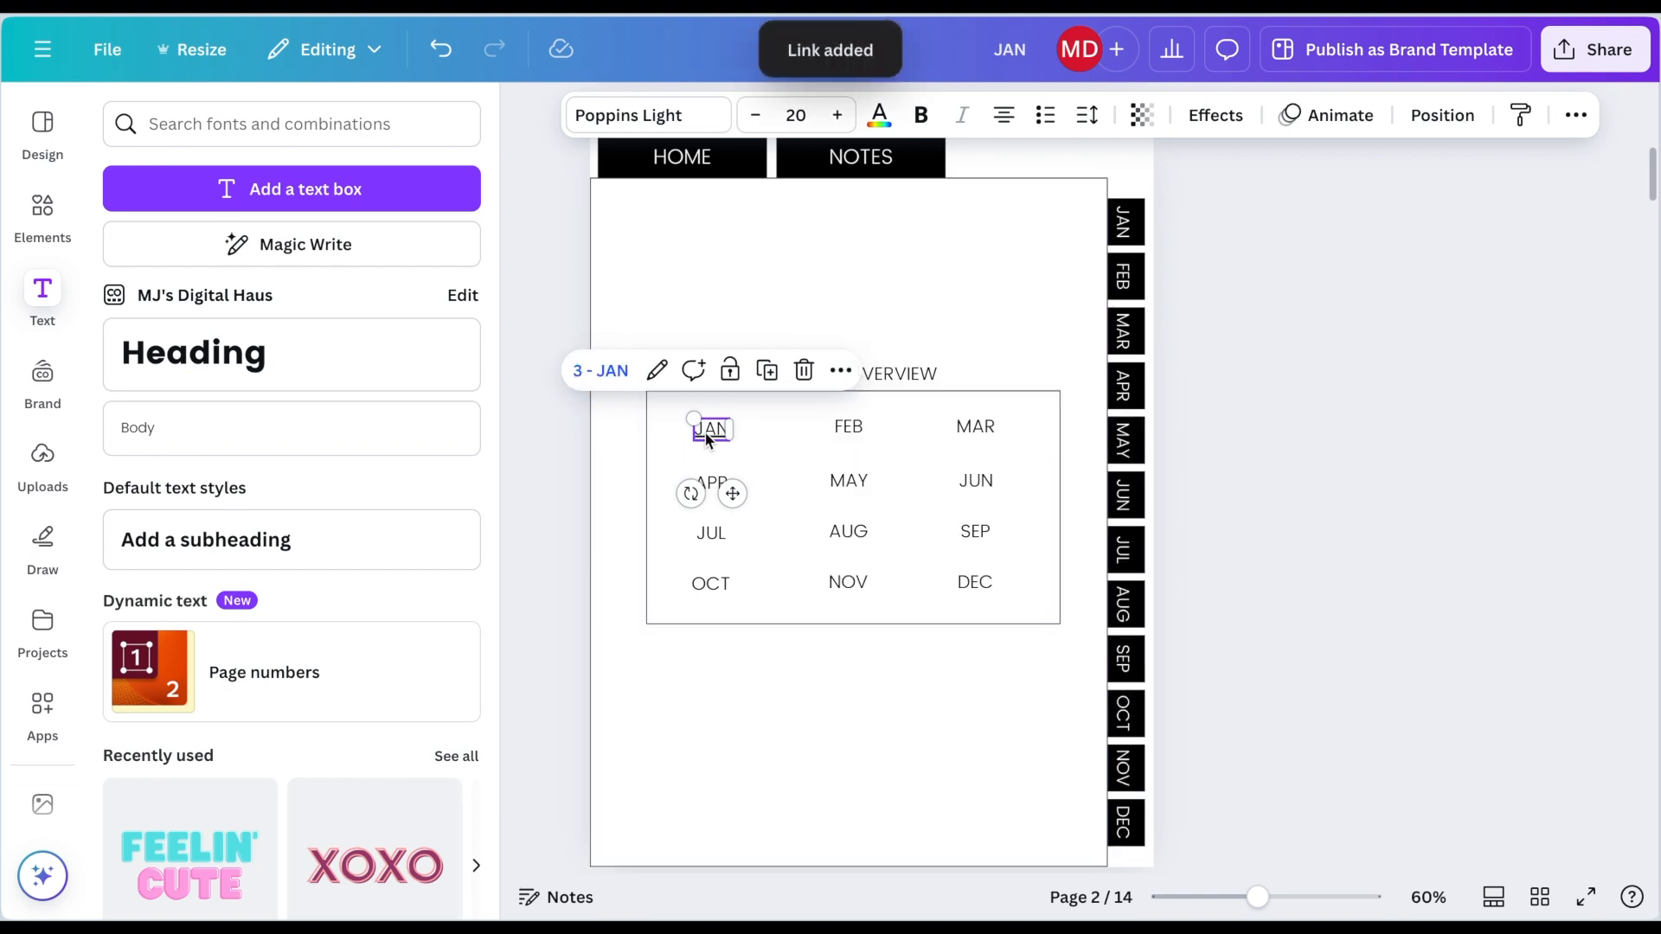
pyautogui.click(611, 578)
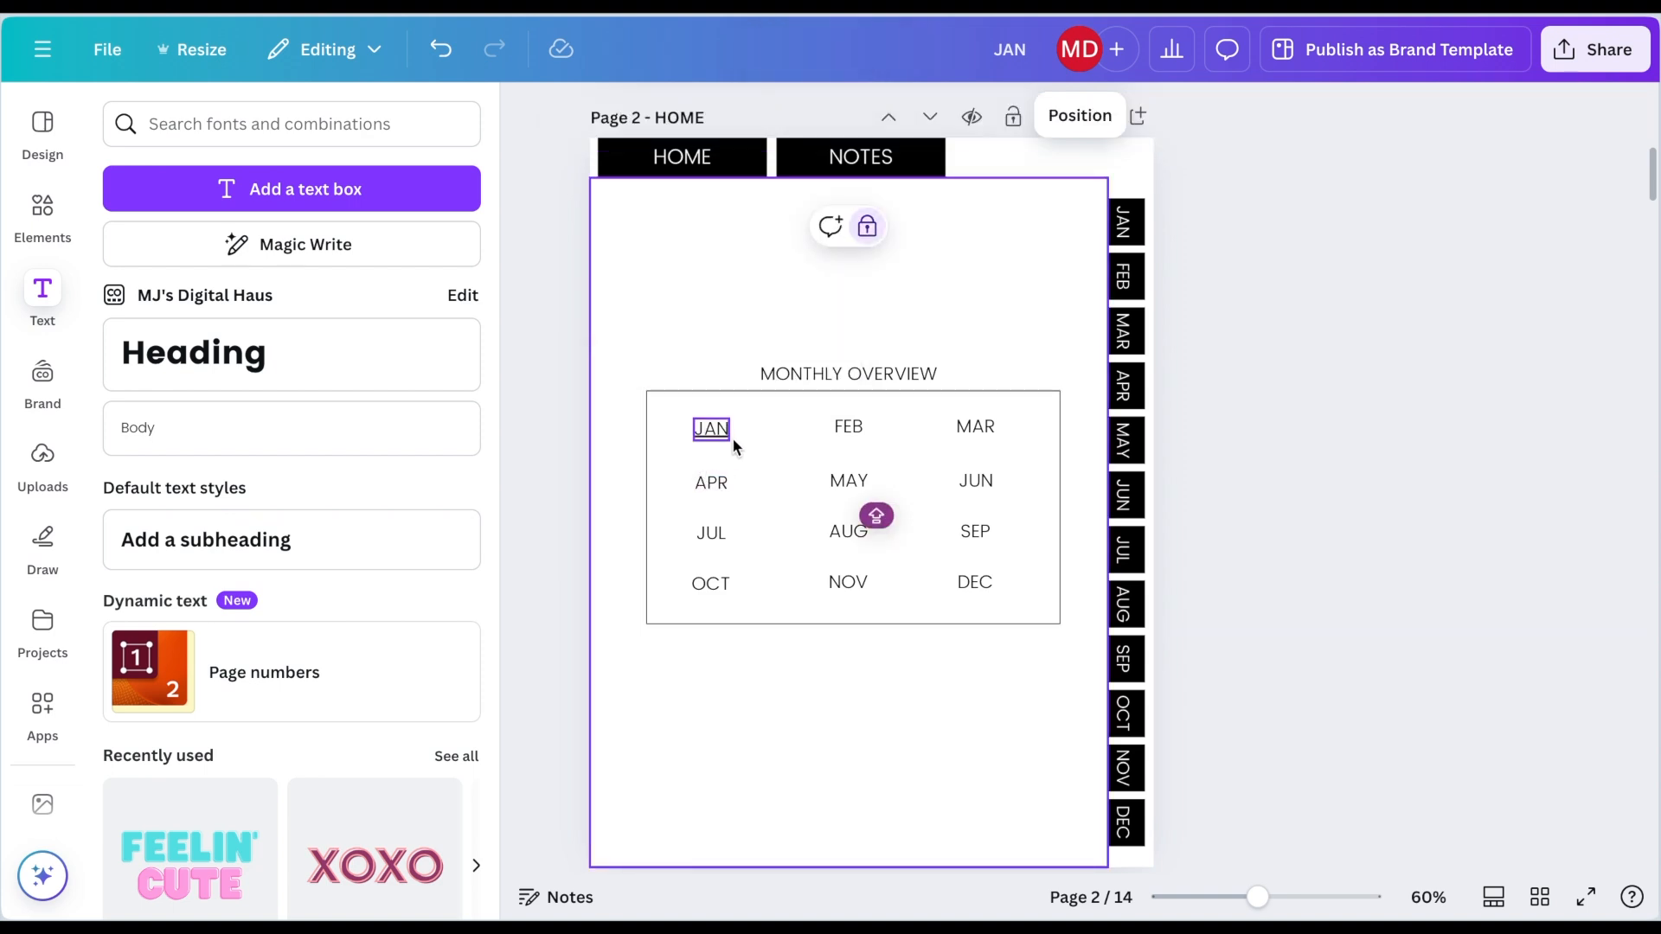
pyautogui.click(712, 447)
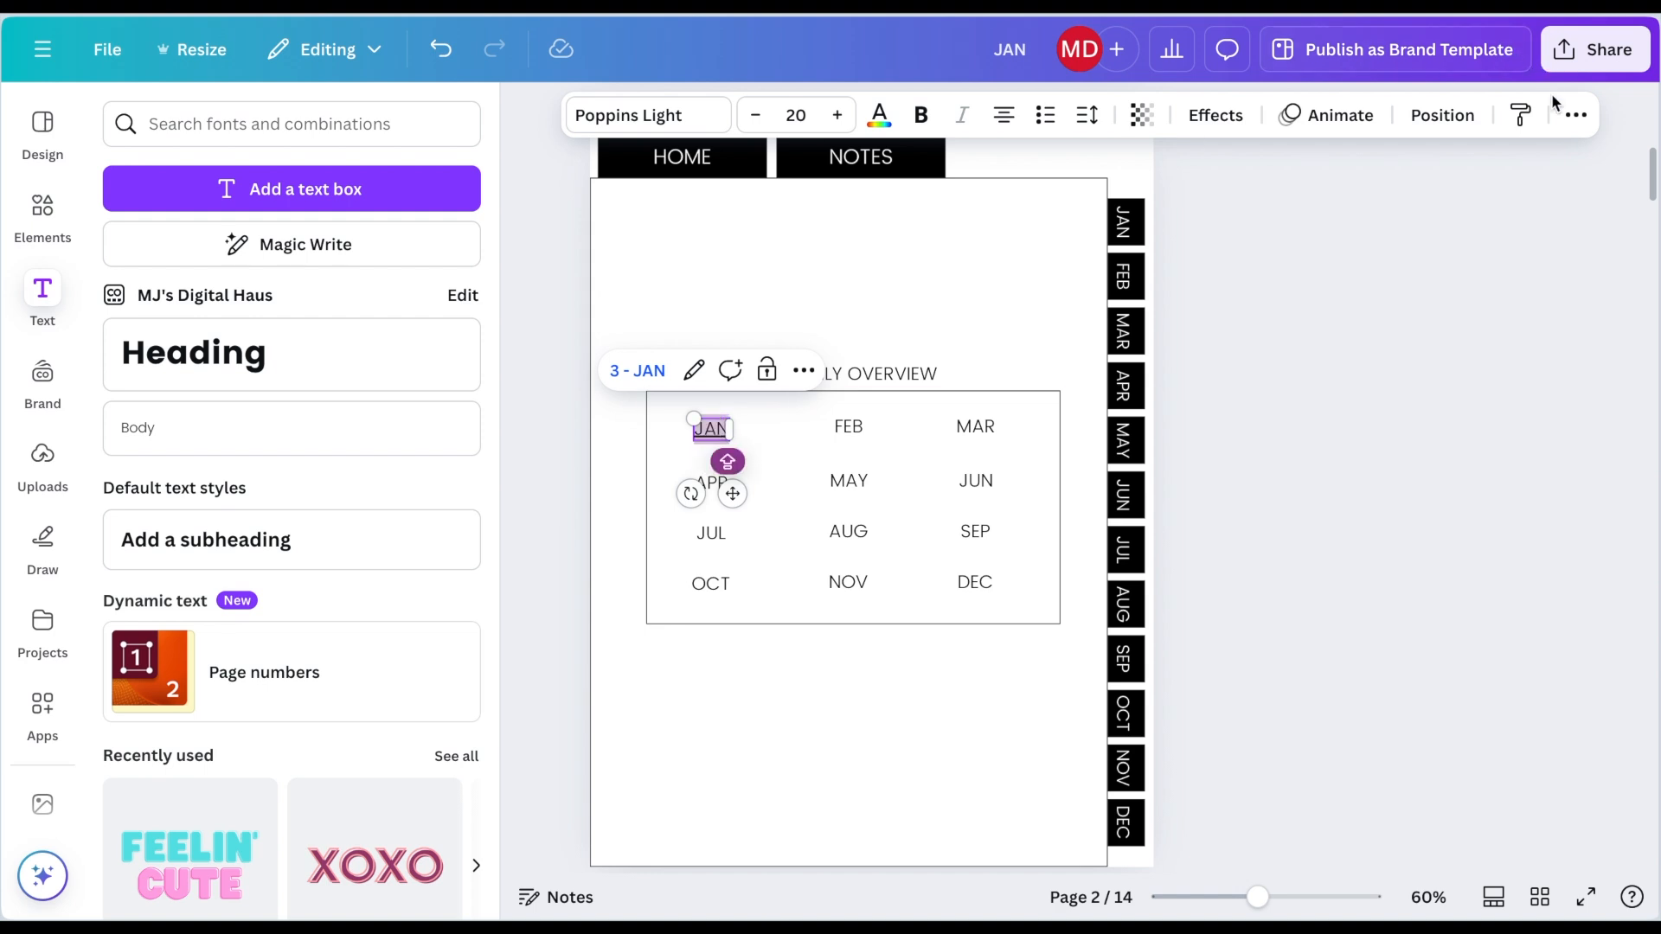
pyautogui.click(1575, 115)
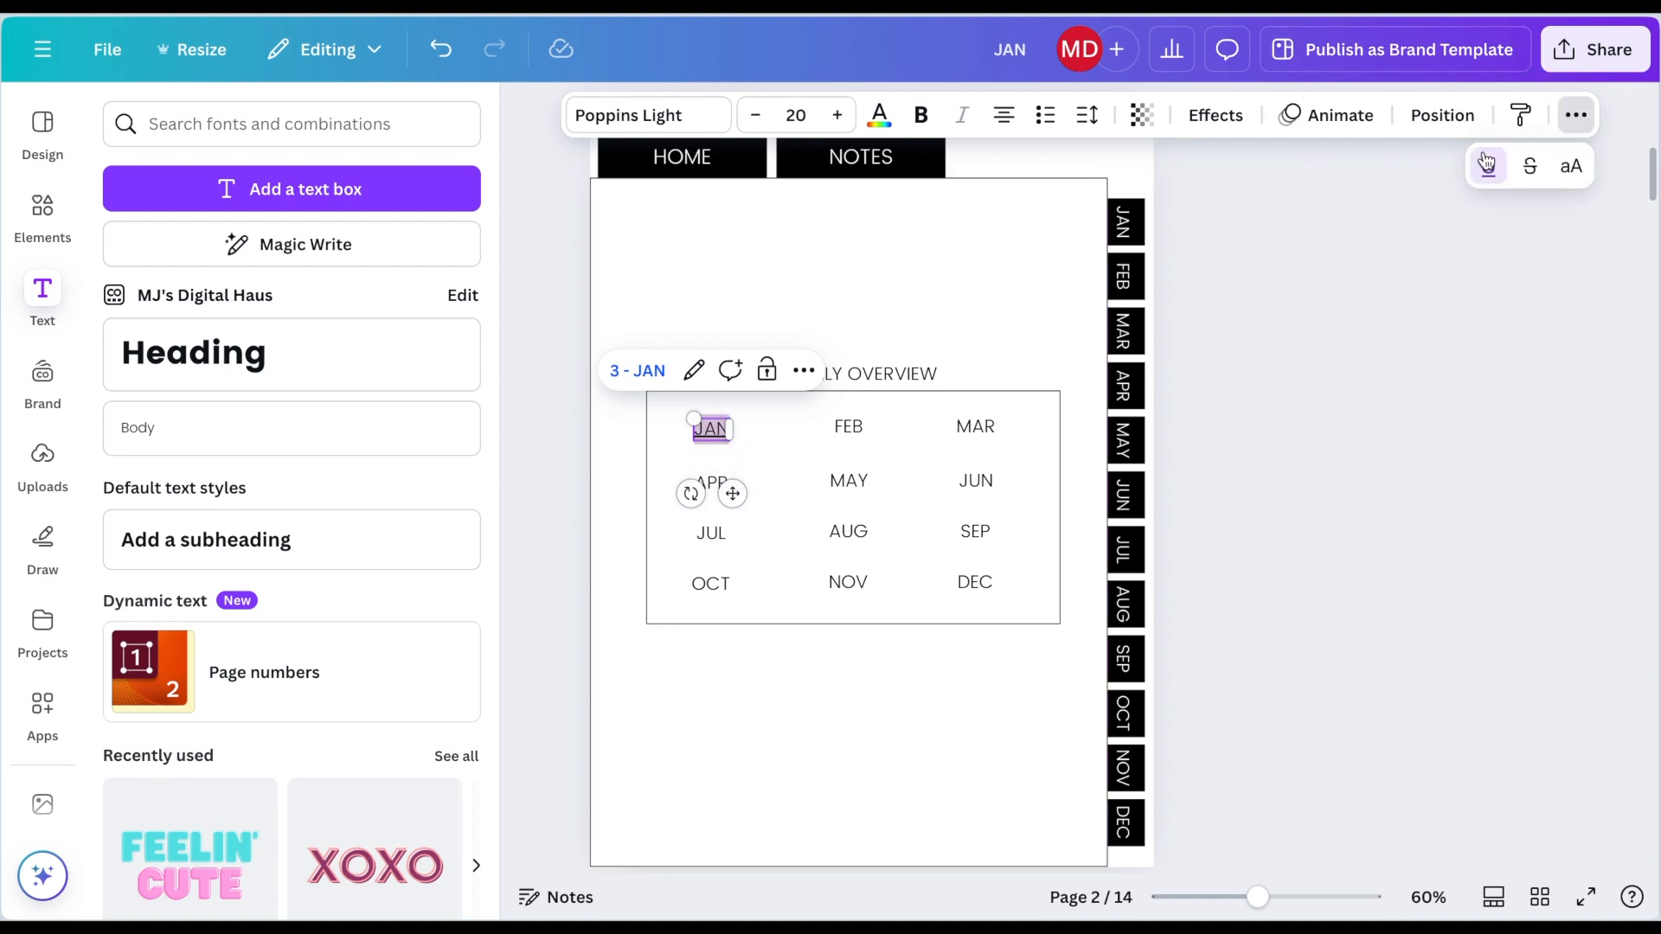
pyautogui.click(677, 707)
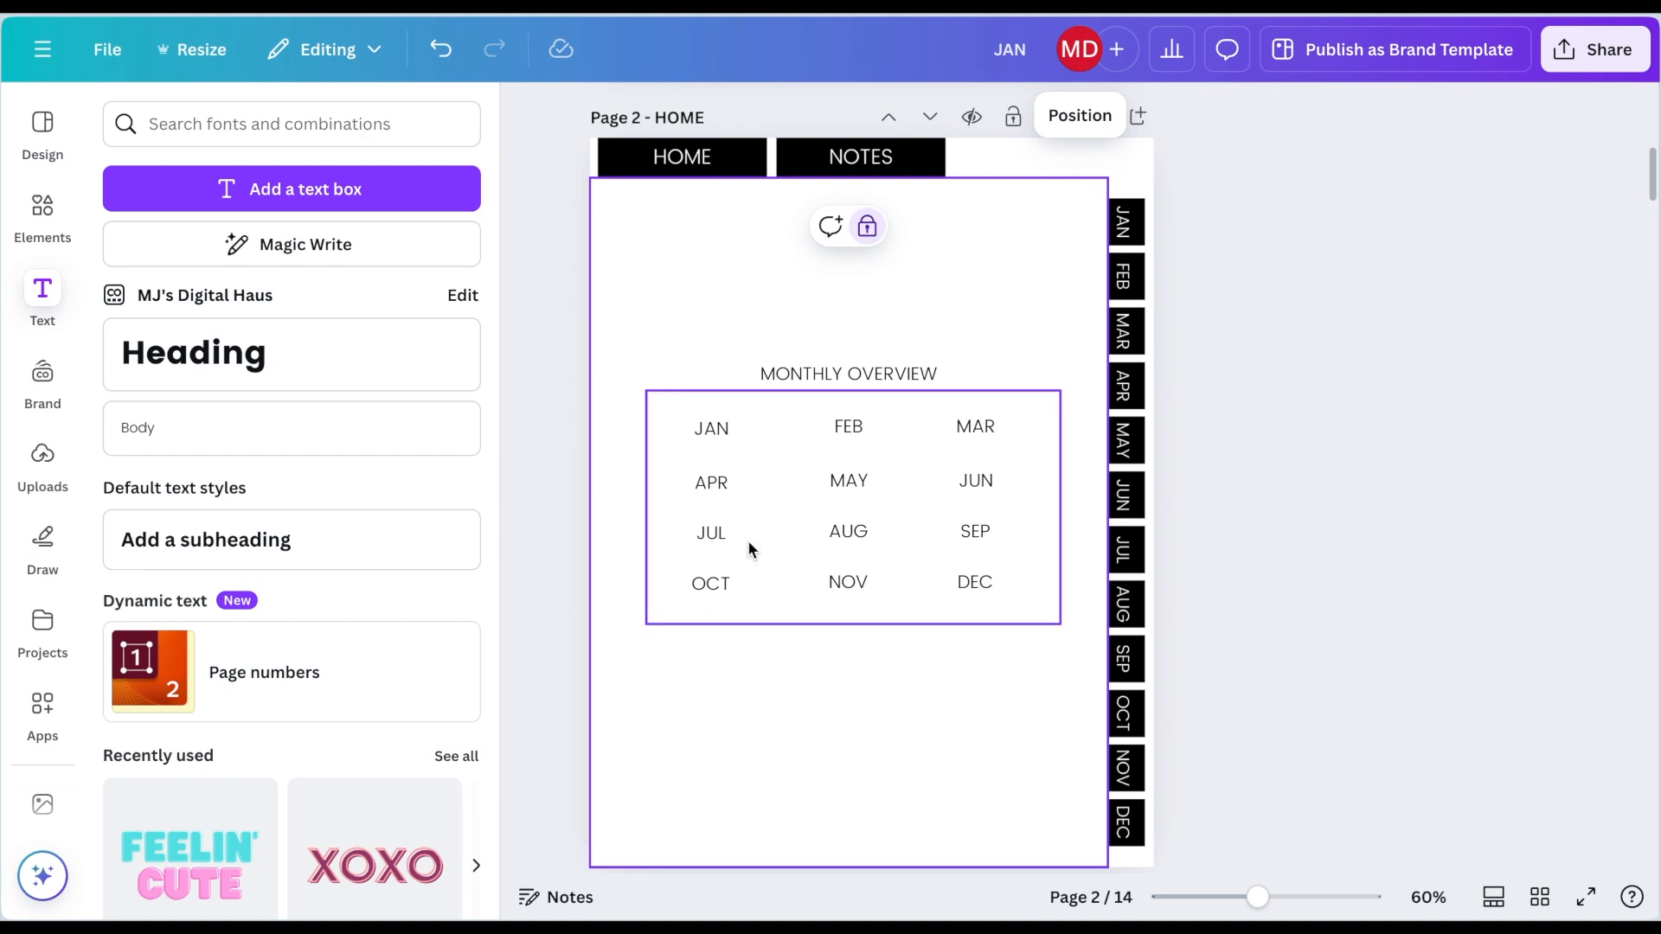
# Step: Link the FEB label in the overview to the 4 - FEB page
pyautogui.click(850, 433)
pyautogui.click(933, 378)
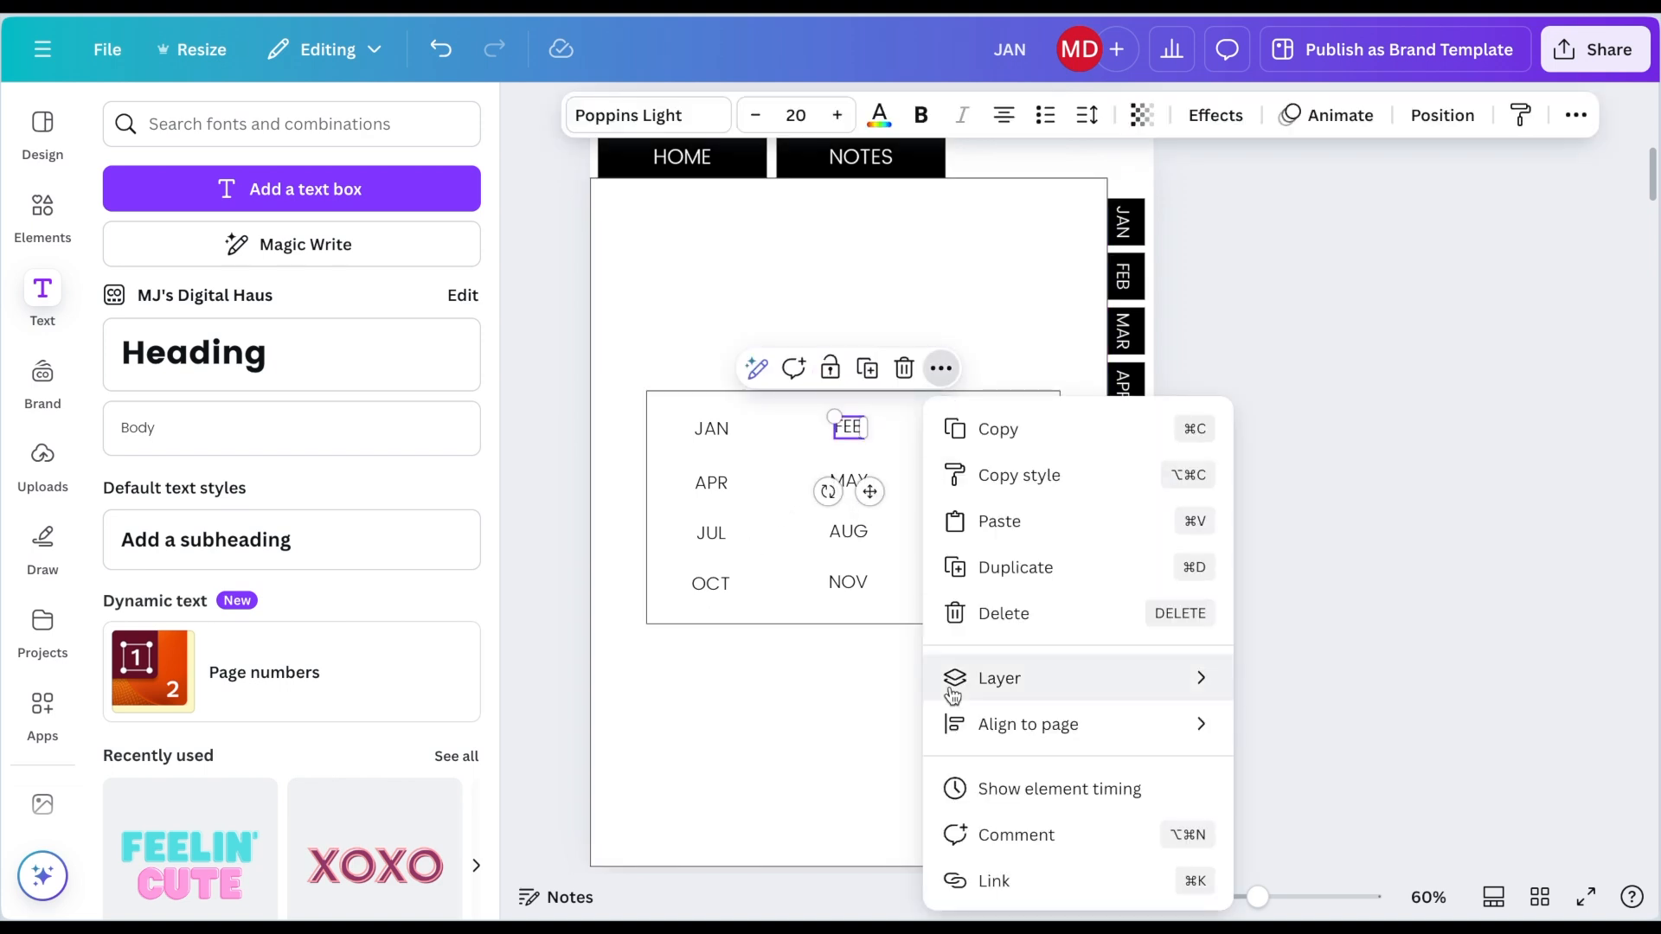
pyautogui.click(966, 882)
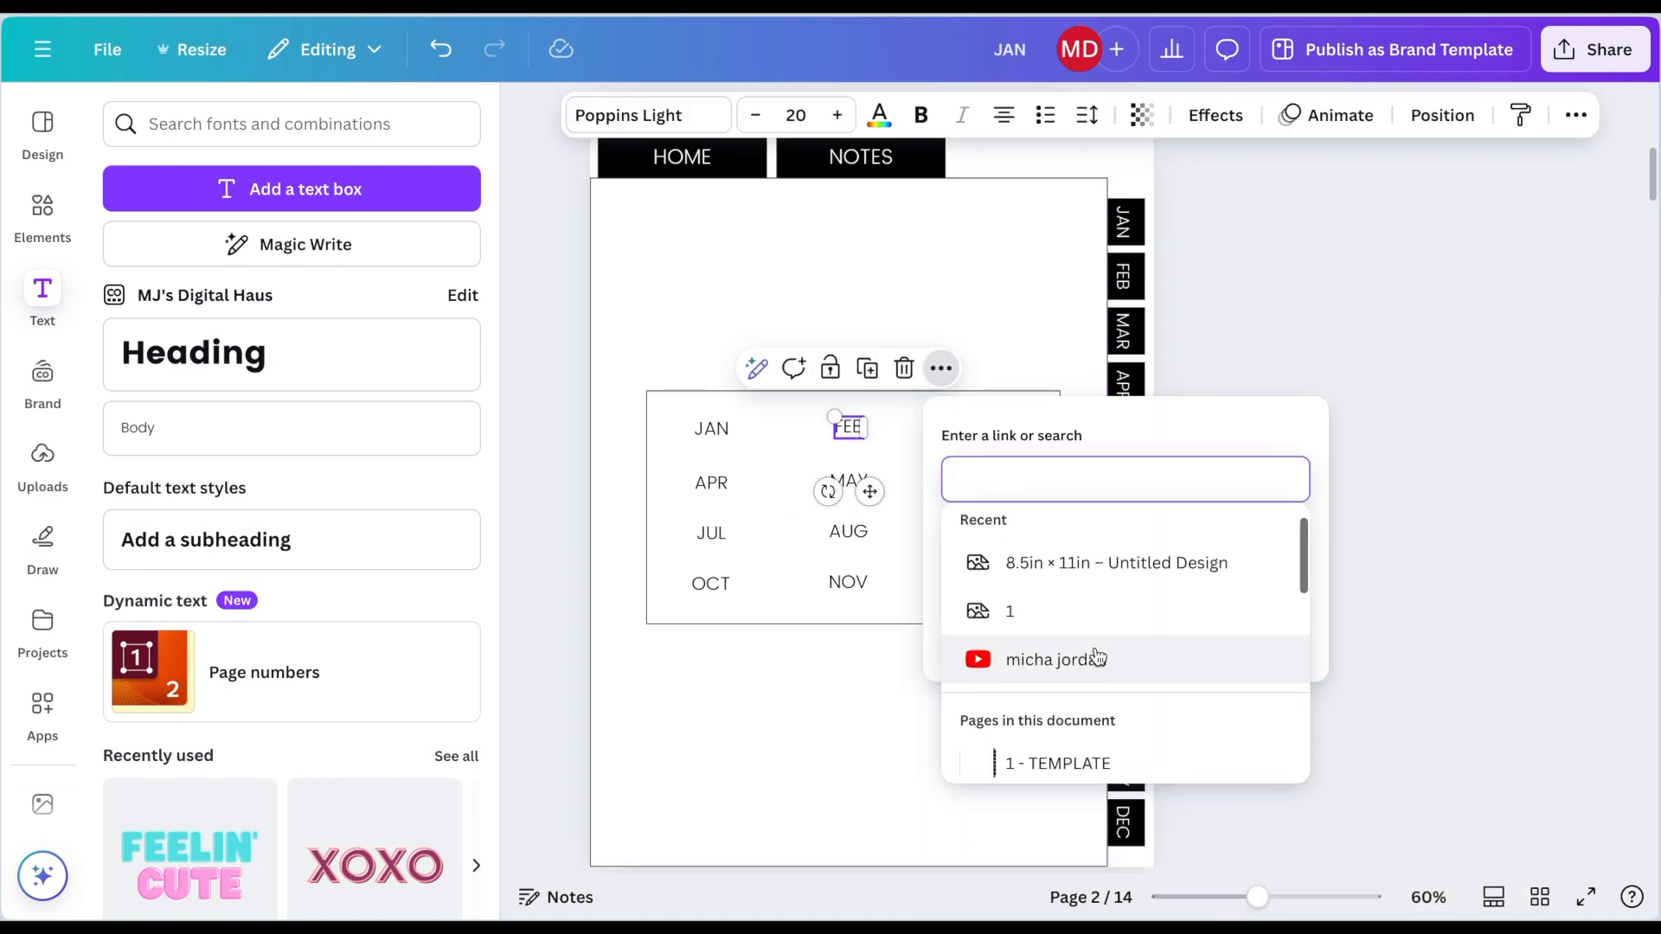
pyautogui.scroll(-3, 1097, 656)
pyautogui.click(1077, 696)
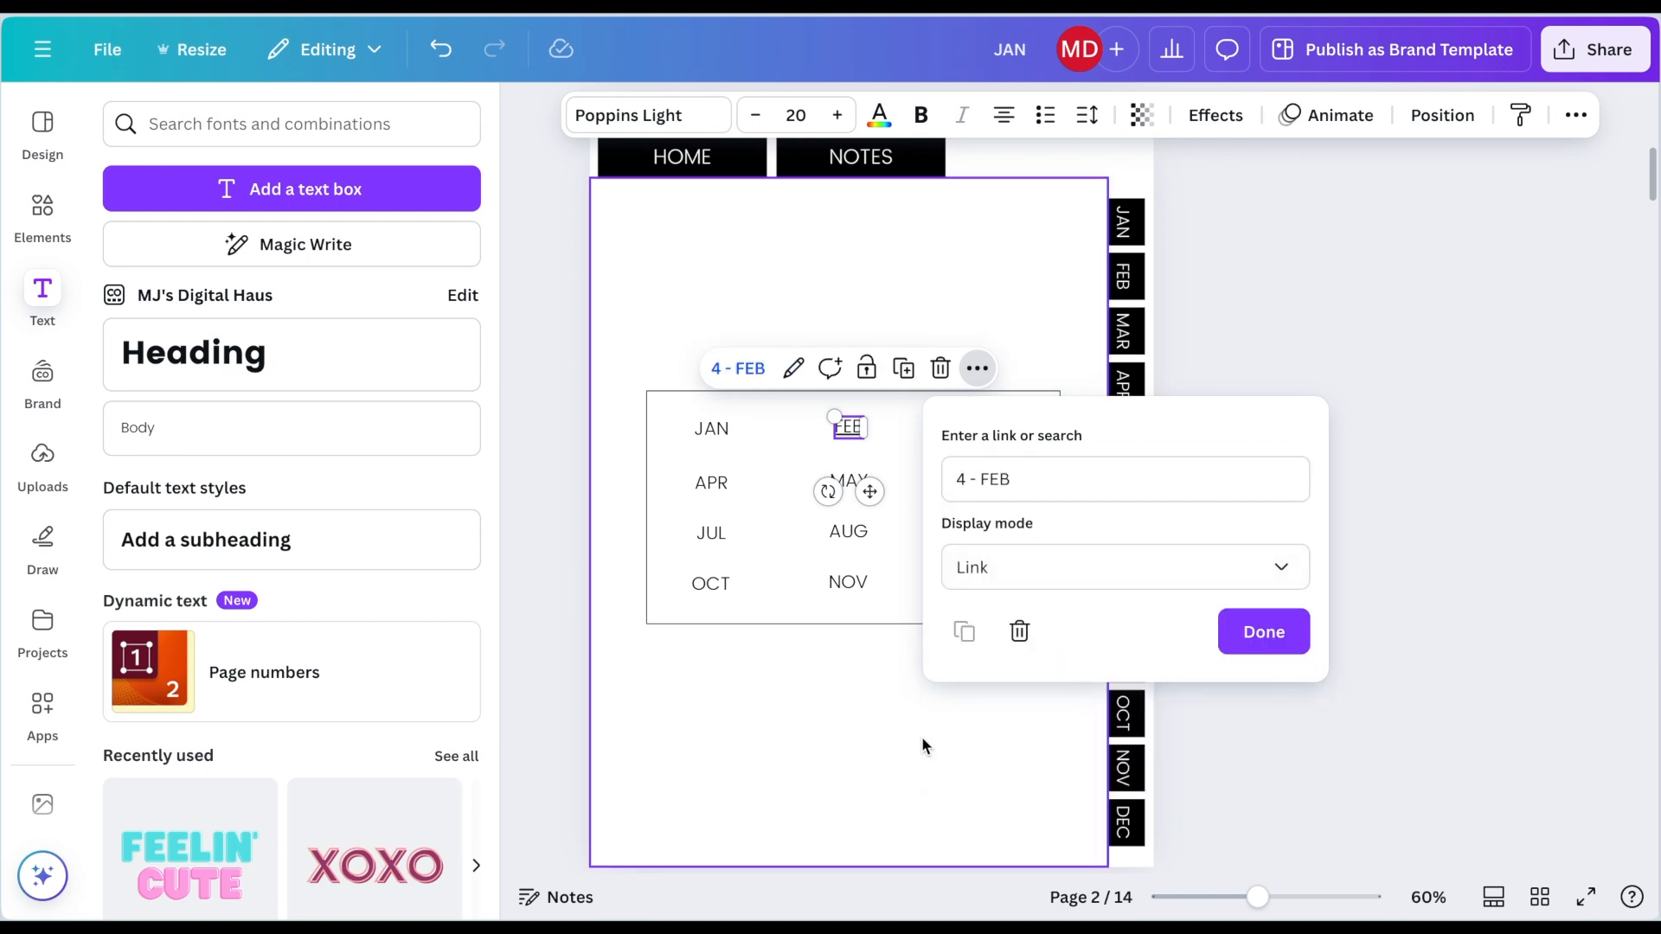
# Step: Link the MAR label in the overview to the 5 - MAR page
pyautogui.click(980, 430)
pyautogui.click(1067, 370)
pyautogui.scroll(-1, 1107, 778)
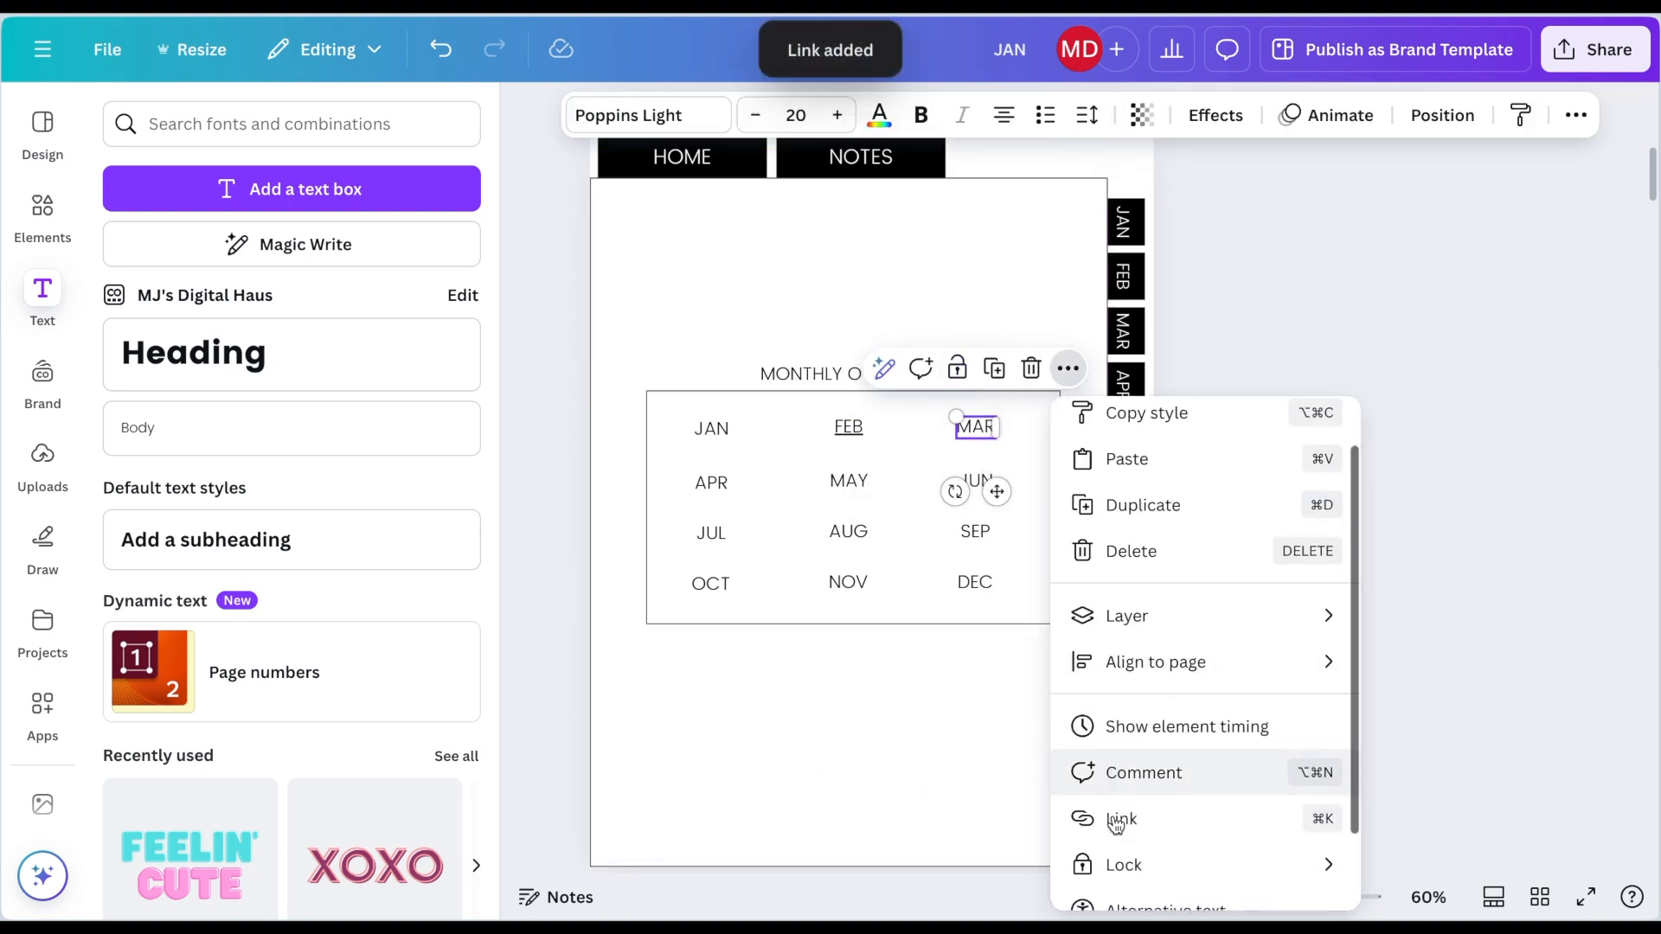
pyautogui.click(1118, 821)
pyautogui.scroll(-3, 1166, 704)
pyautogui.scroll(-1, 1166, 710)
pyautogui.click(1166, 704)
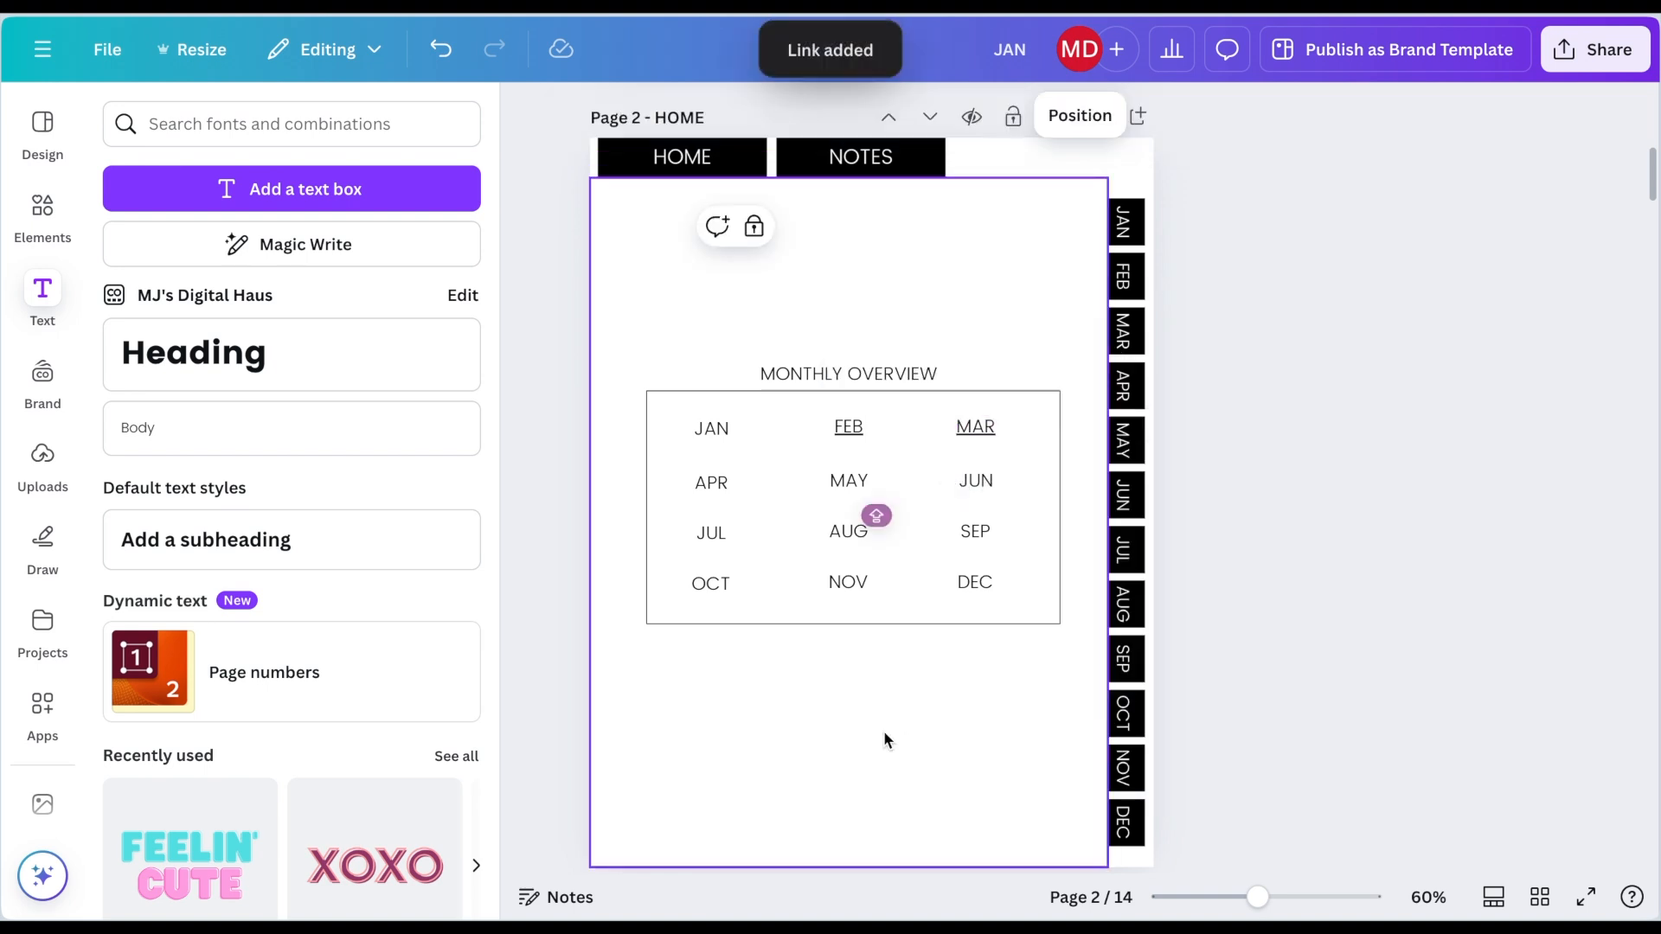
# Step: Link the APR and MAY labels to the 6 - APR and 7 - MAY pages
pyautogui.click(707, 485)
pyautogui.hotkey('ctrl', 'k')
pyautogui.scroll(-3, 957, 768)
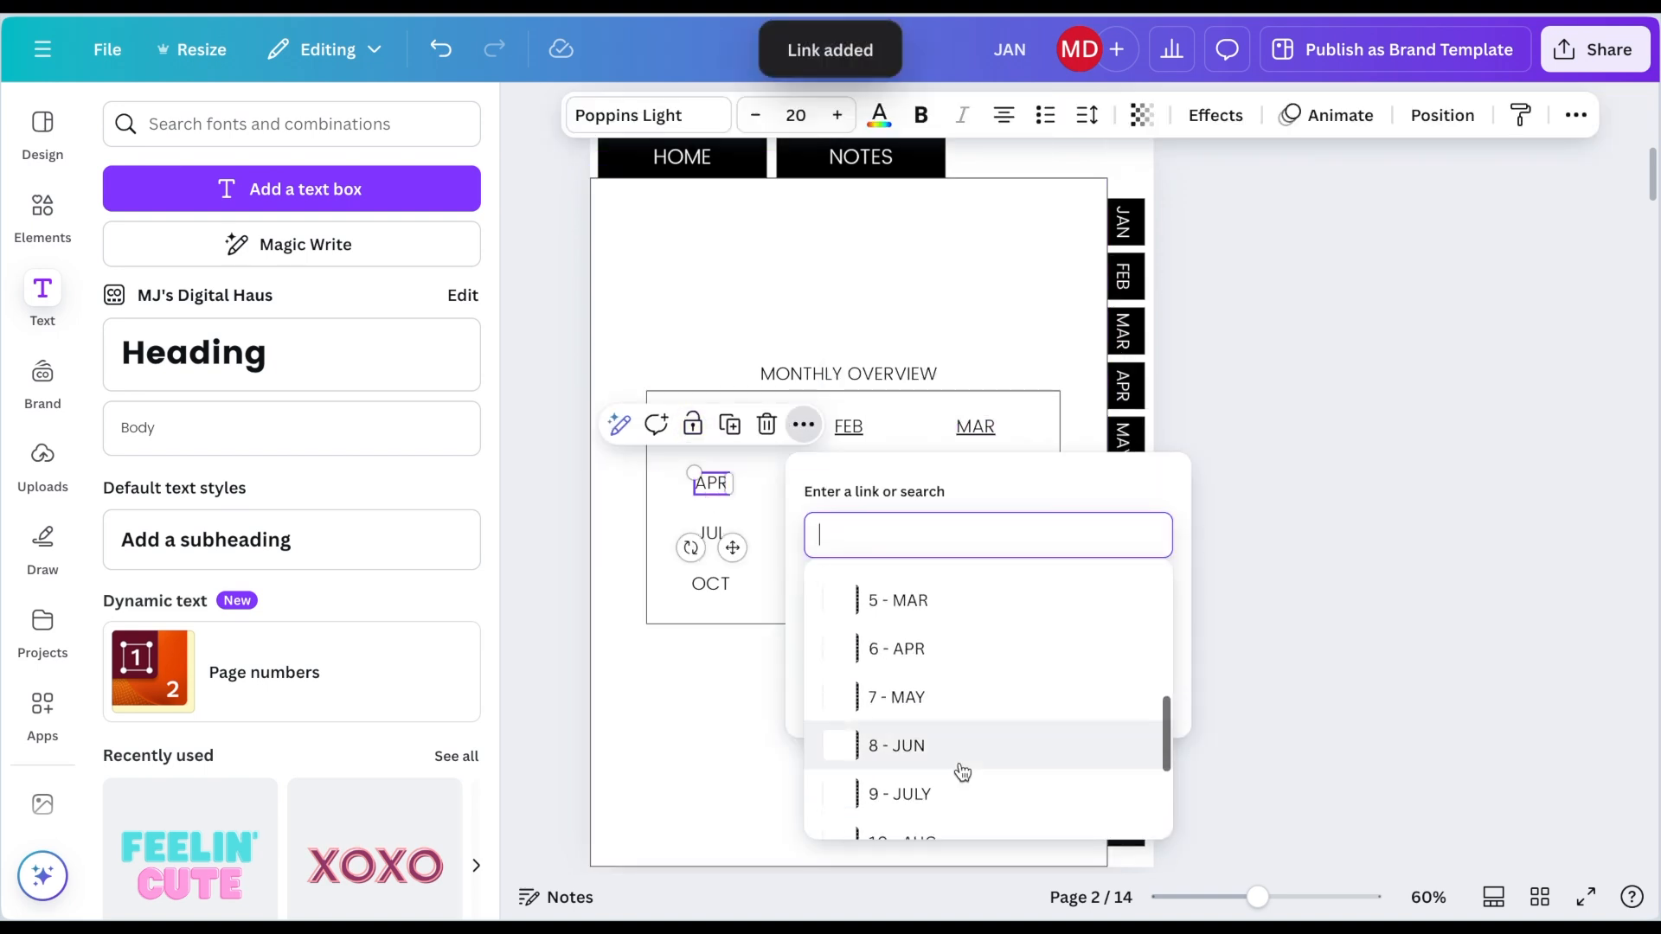
pyautogui.click(967, 660)
pyautogui.click(849, 486)
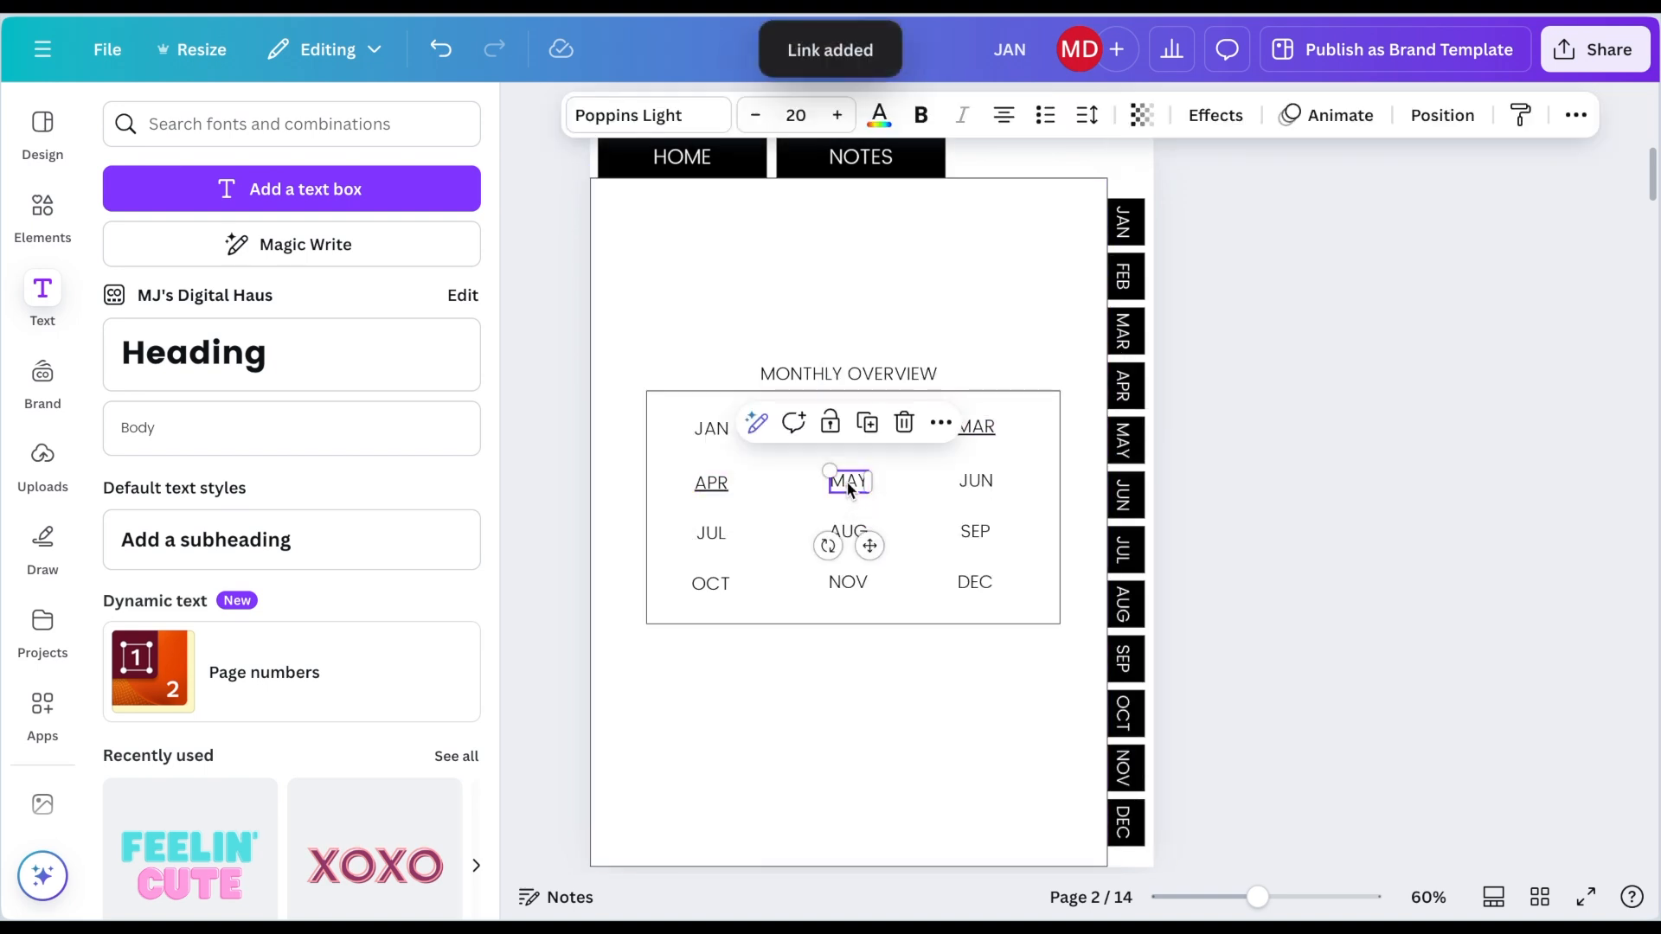
pyautogui.hotkey('ctrl', 'k')
pyautogui.scroll(-3, 1079, 716)
pyautogui.click(1072, 699)
# Step: Link the JUN and JUL labels to the 8 - JUN and 9 - JULY pages
pyautogui.click(983, 484)
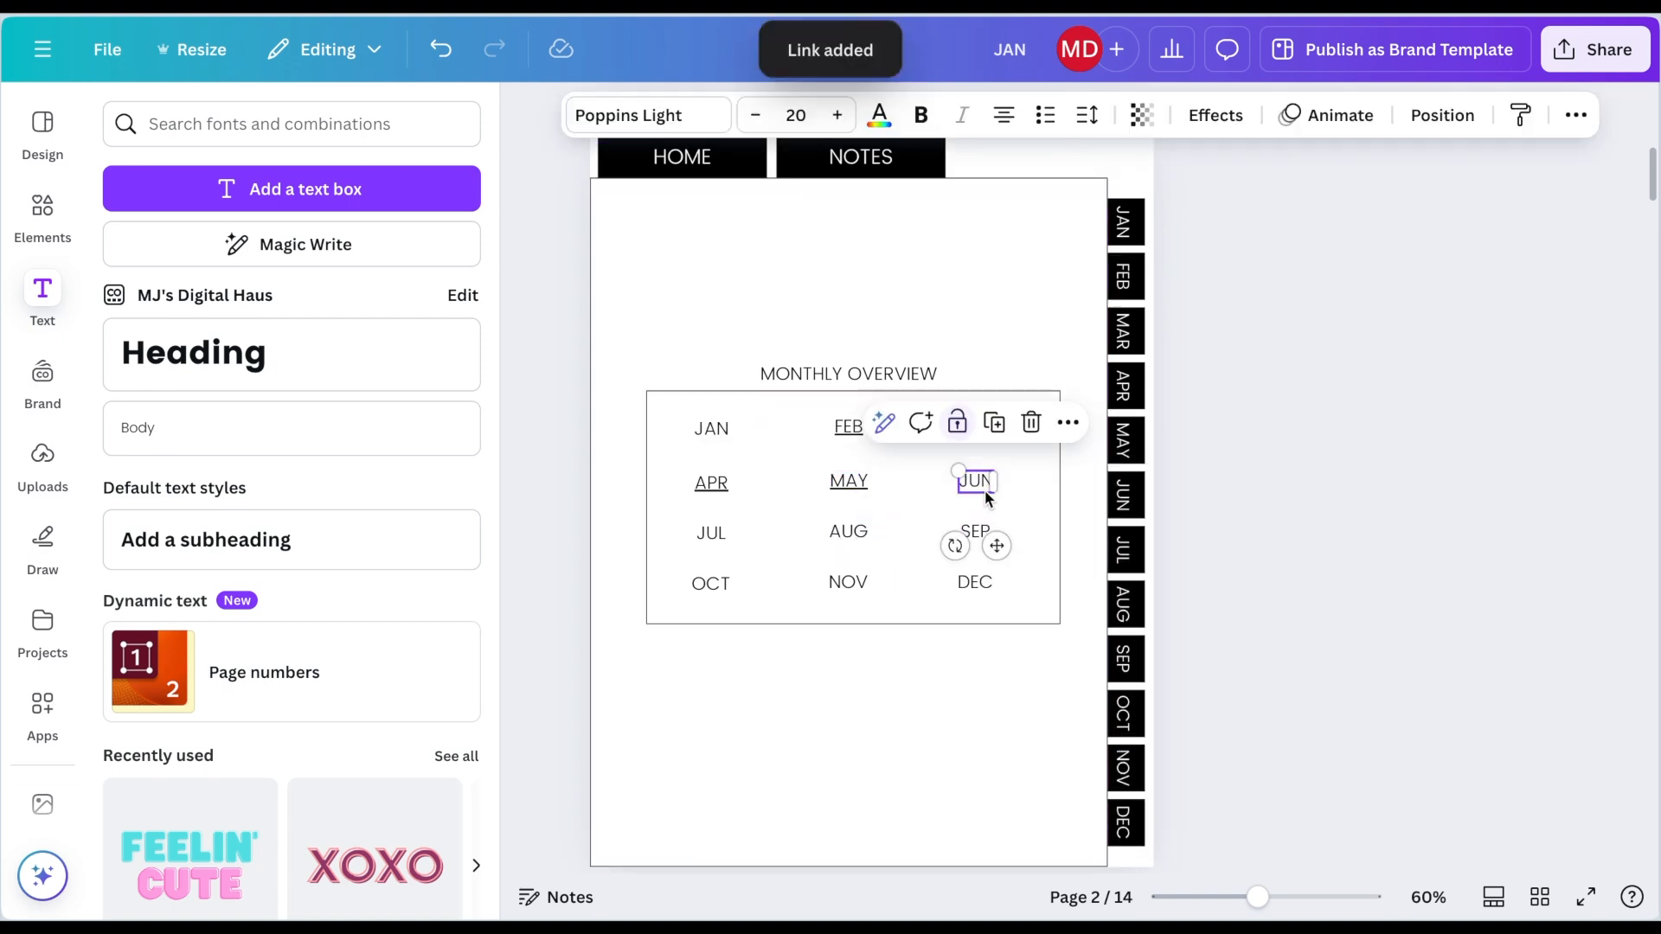
pyautogui.click(1068, 422)
pyautogui.scroll(-2, 1139, 779)
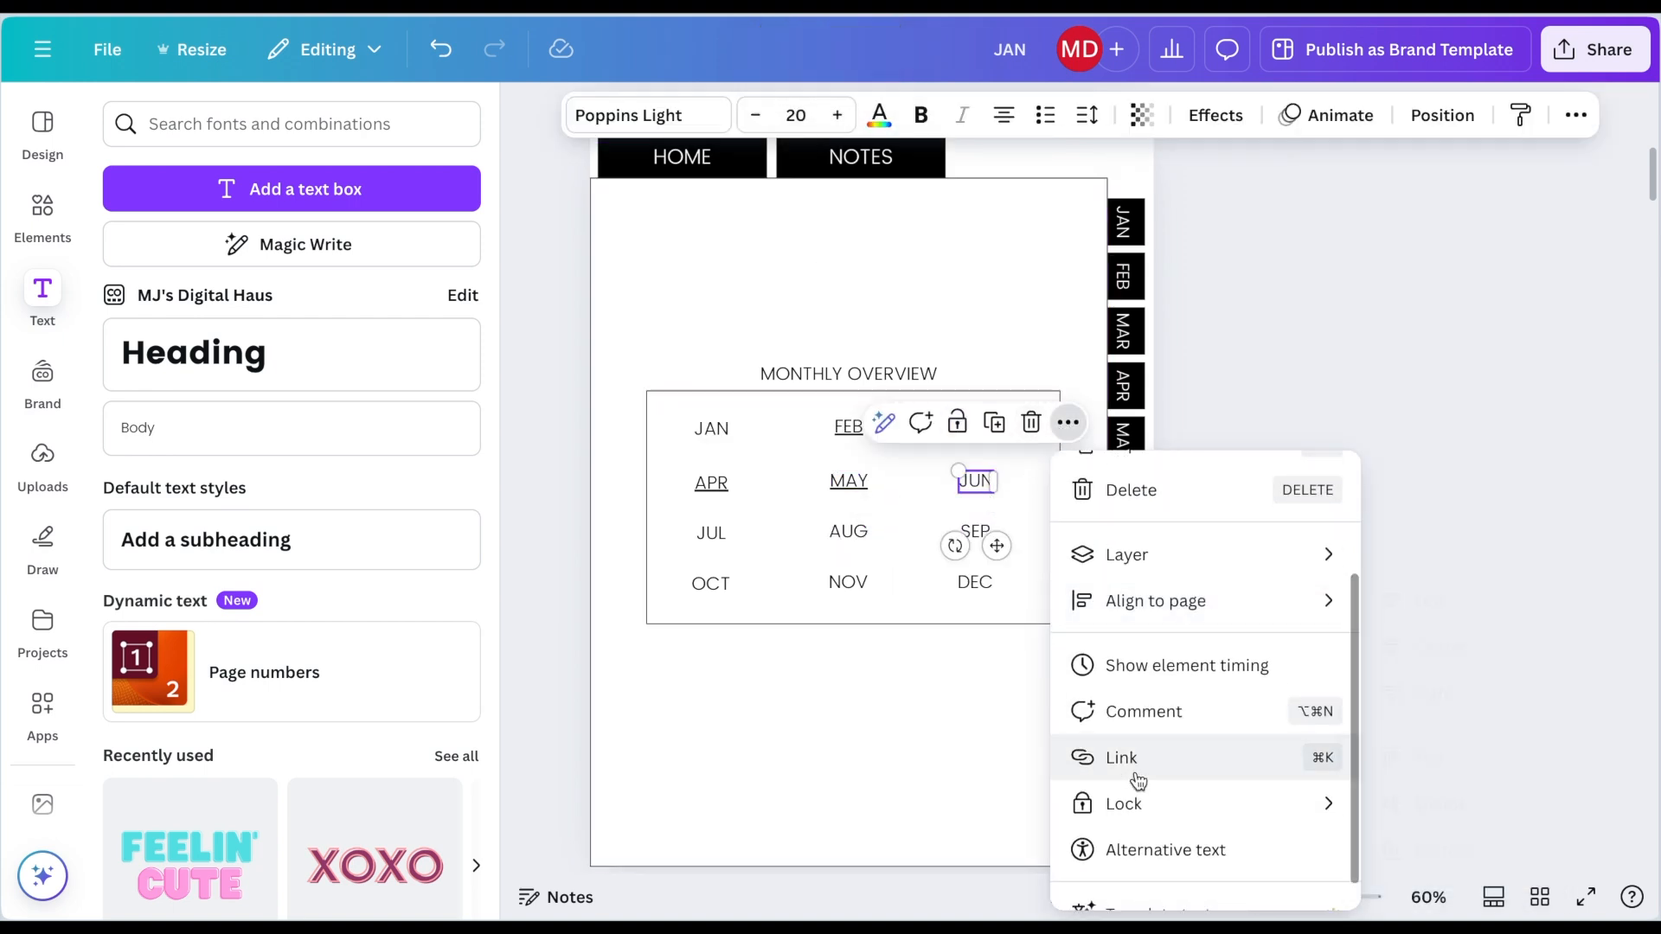
pyautogui.click(1121, 758)
pyautogui.scroll(-5, 1171, 742)
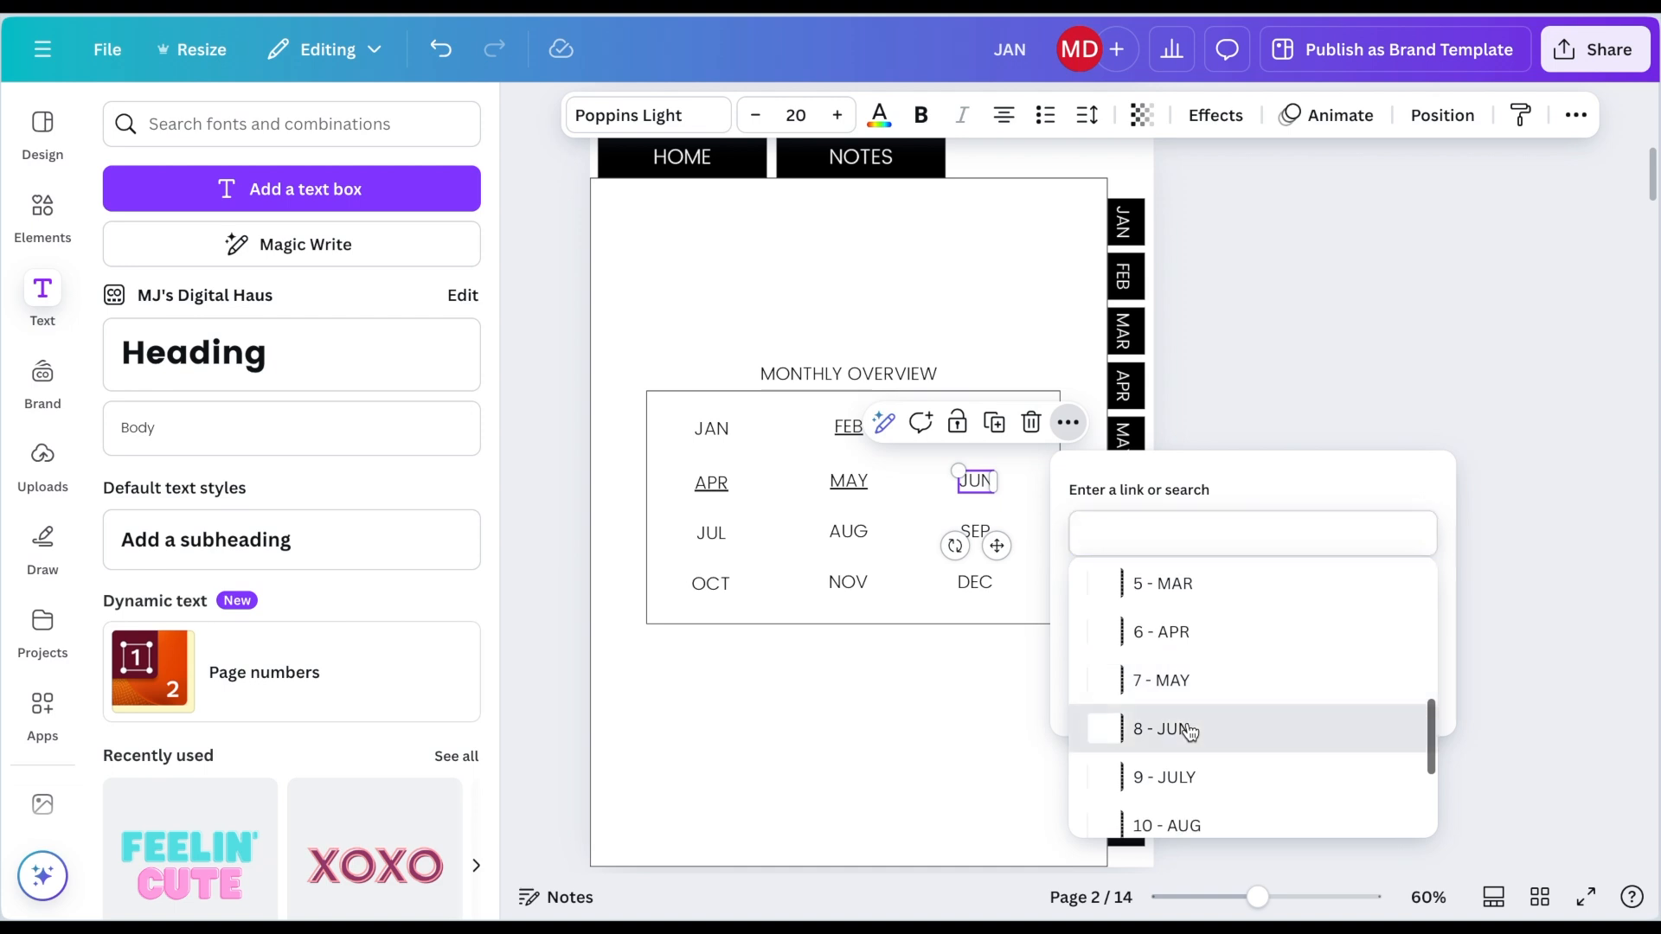
pyautogui.click(1191, 731)
pyautogui.click(711, 536)
pyautogui.press('super+k')
pyautogui.scroll(-5, 917, 766)
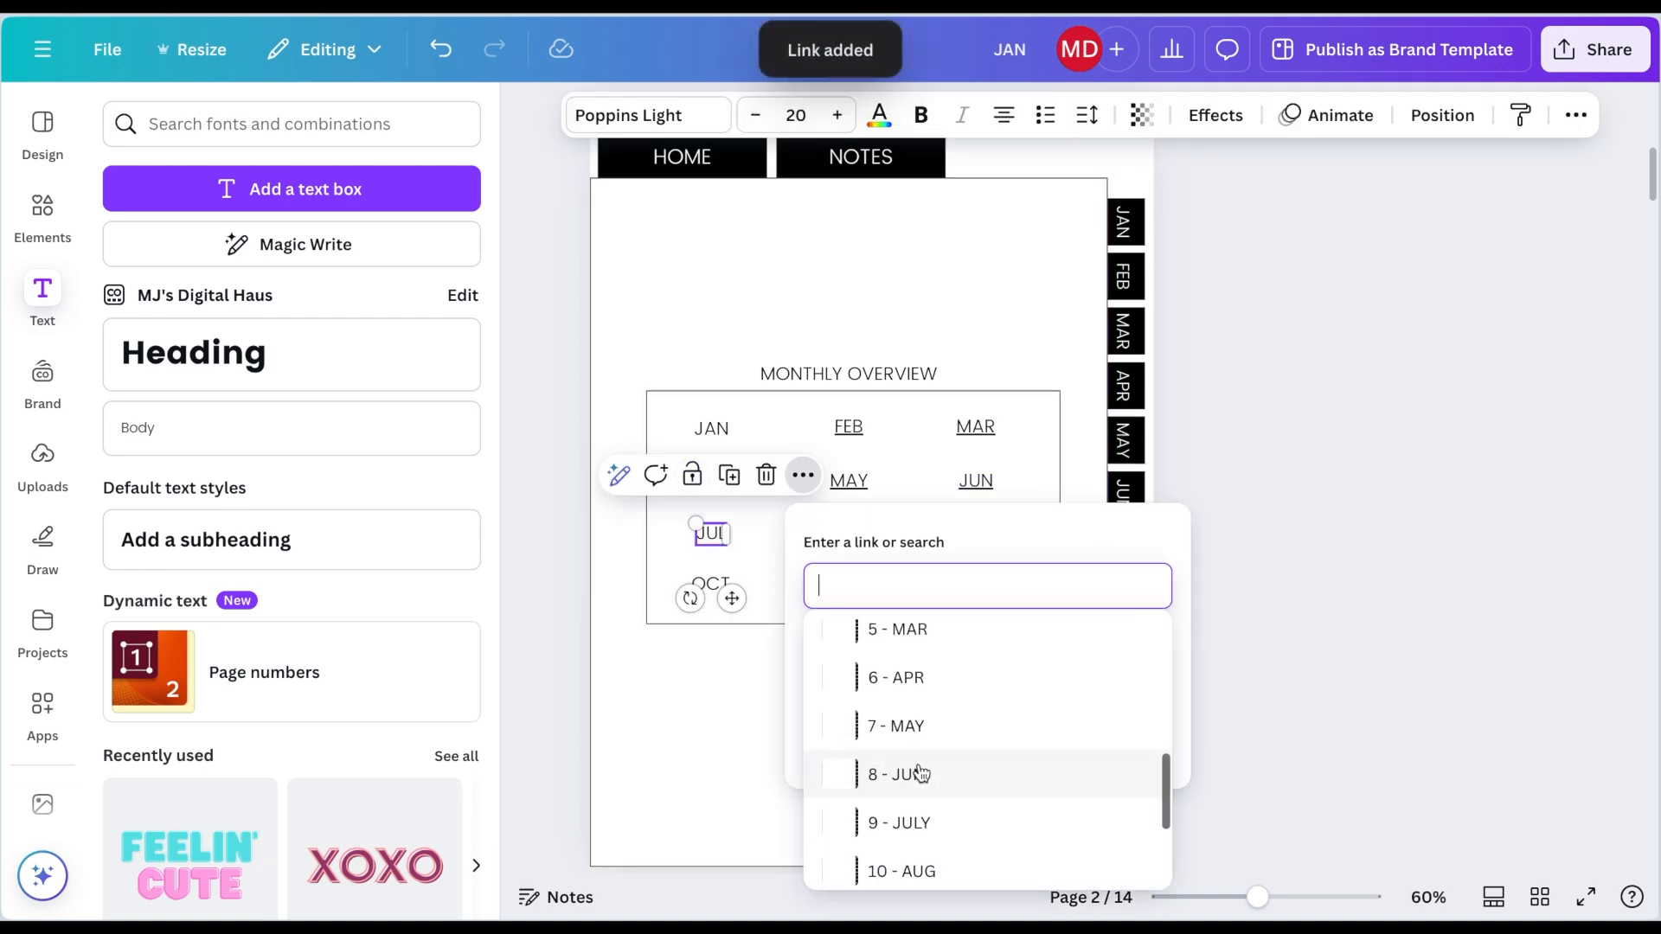
pyautogui.click(892, 813)
pyautogui.click(890, 806)
# Step: Link the AUG and SEP labels to the 10 - AUG and 11 - SEP pages
pyautogui.click(844, 543)
pyautogui.press('super+k')
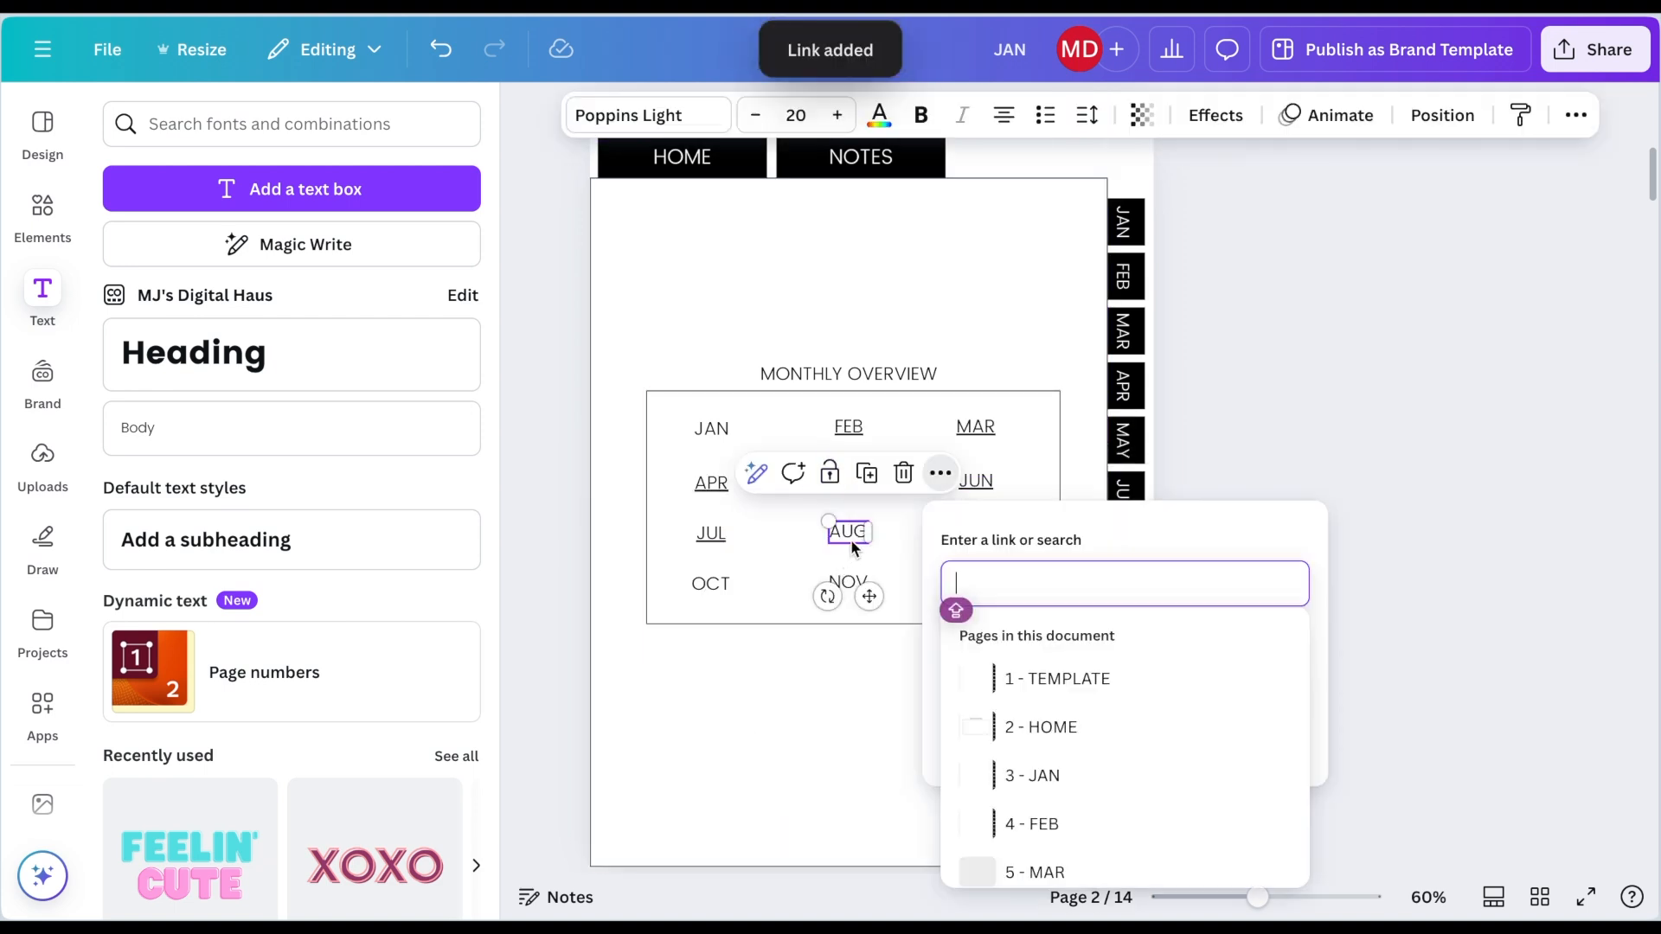
pyautogui.scroll(-5, 999, 776)
pyautogui.scroll(-2, 999, 776)
pyautogui.click(961, 808)
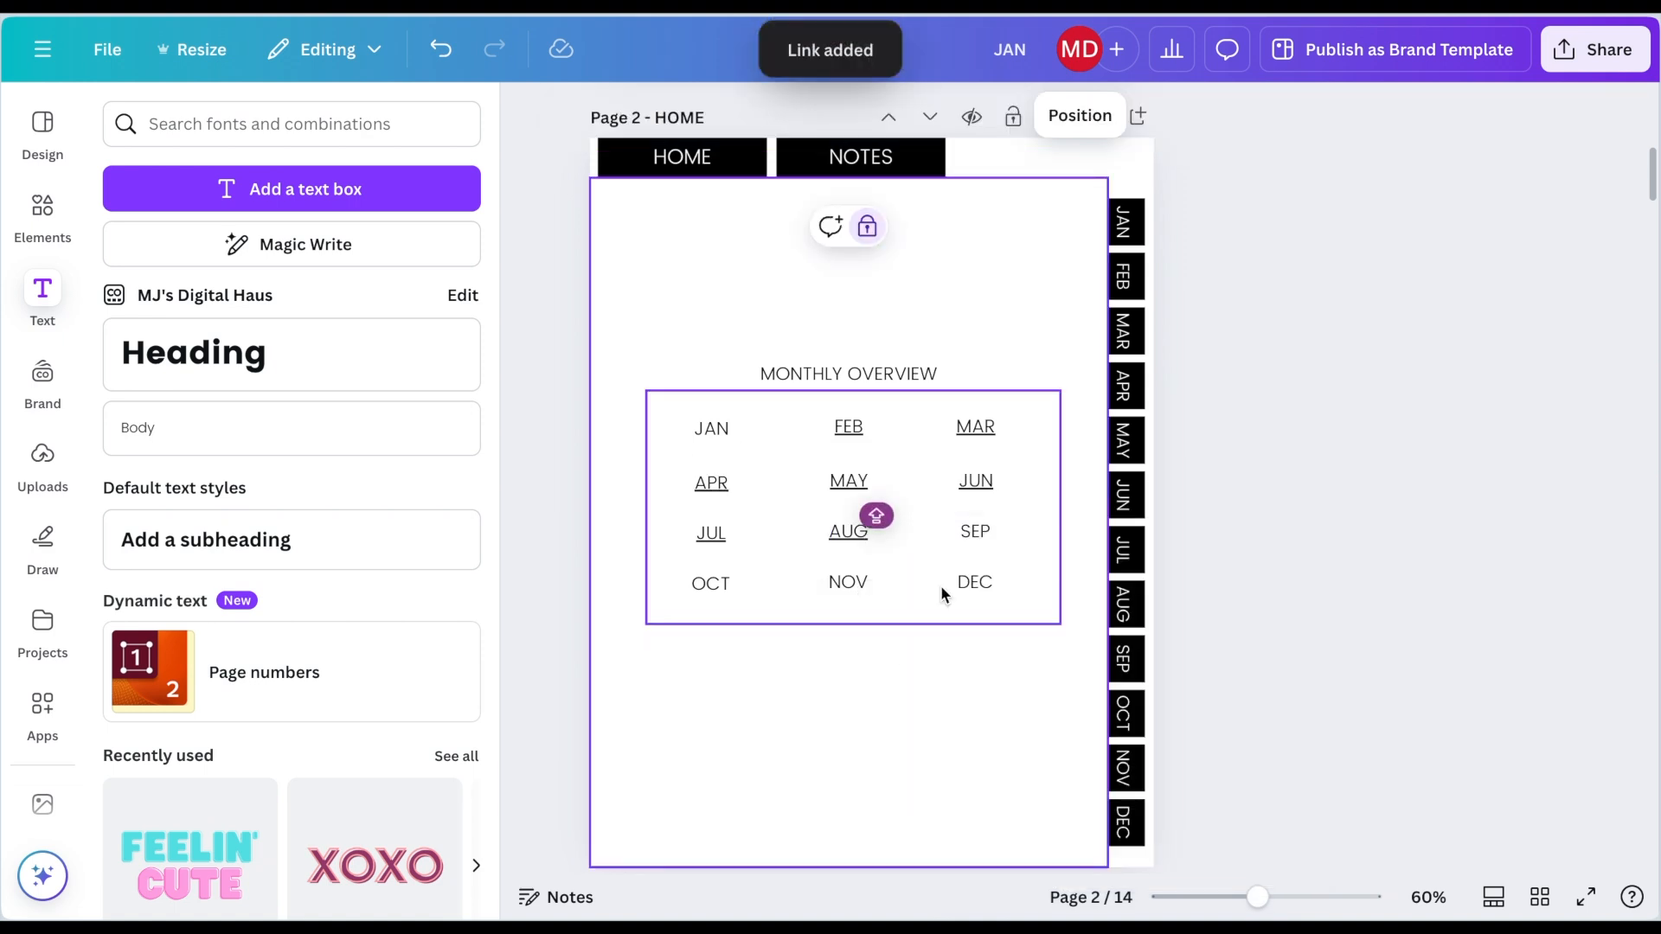
pyautogui.click(974, 533)
pyautogui.press('super+k')
pyautogui.scroll(-5, 1118, 773)
pyautogui.click(1155, 865)
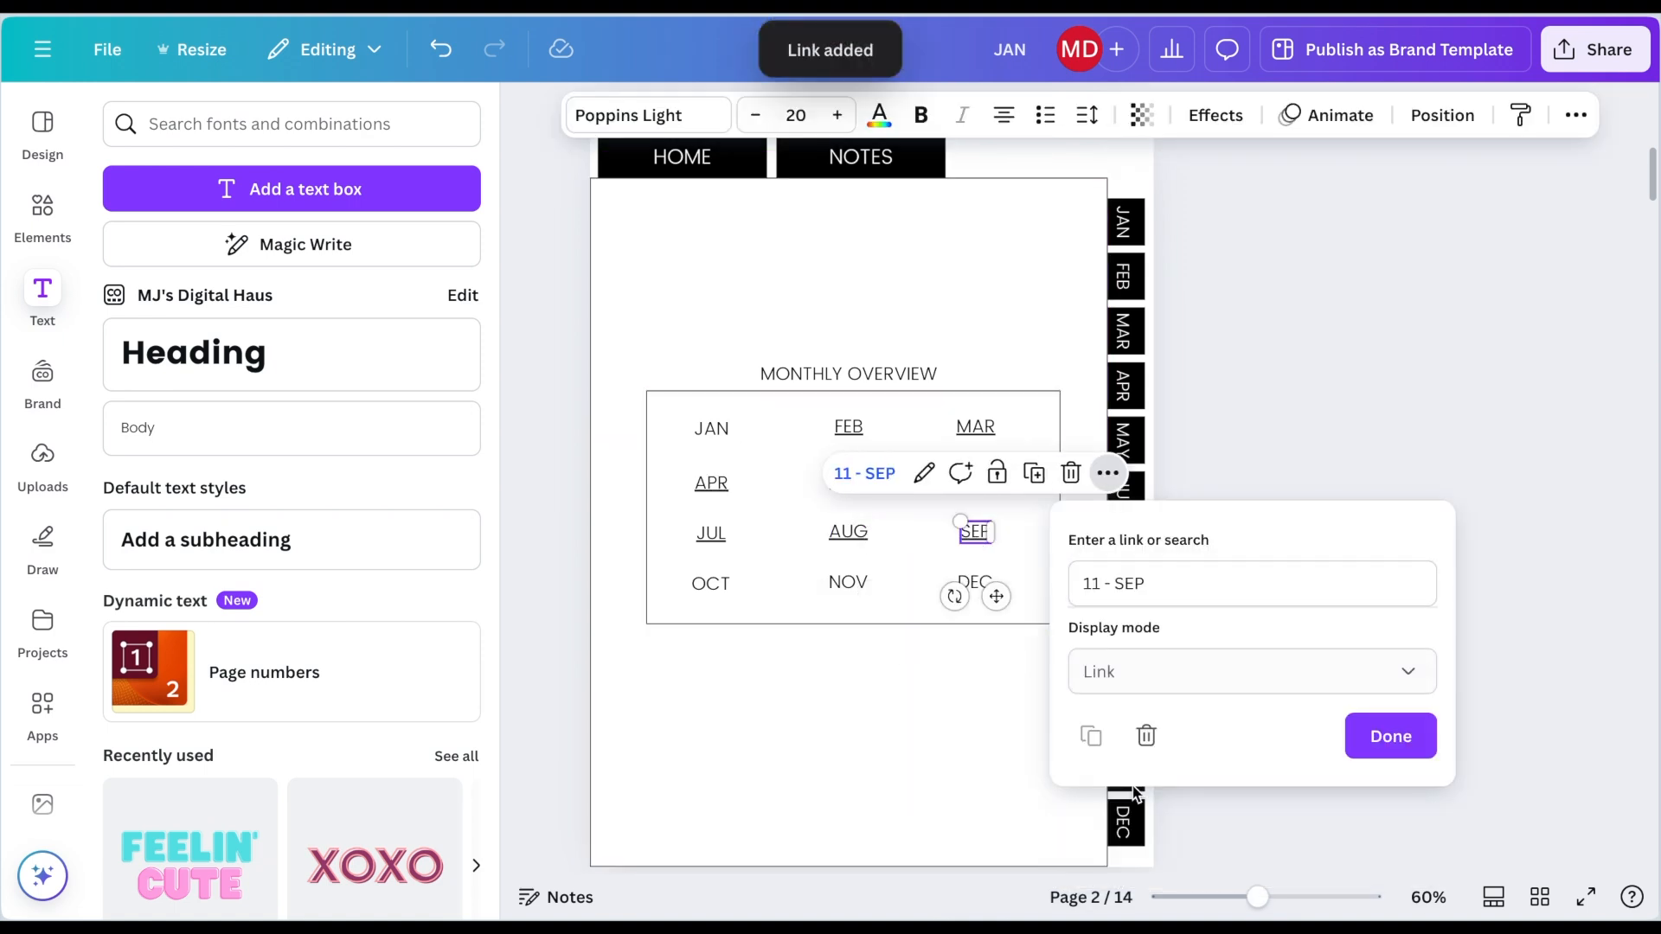
# Step: Link the OCT and NOV labels to the 12 - OCT and 13 - NOV pages
pyautogui.click(703, 595)
pyautogui.click(708, 590)
pyautogui.press('super+k')
pyautogui.scroll(-5, 953, 533)
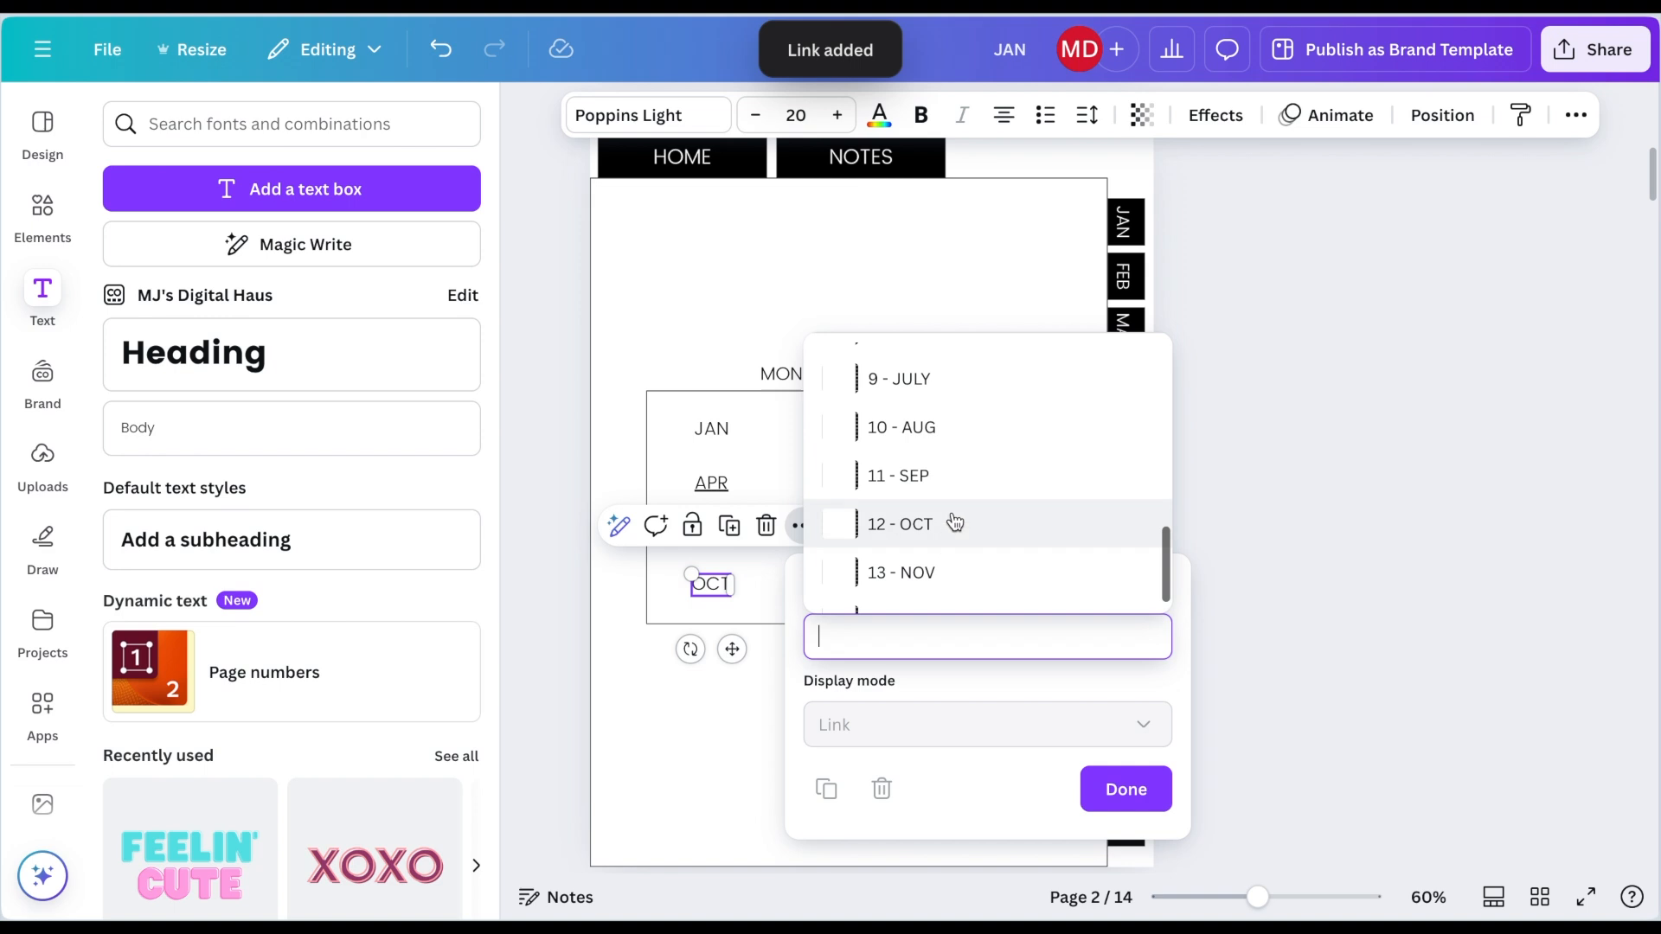
pyautogui.click(953, 526)
pyautogui.click(848, 581)
pyautogui.click(847, 581)
pyautogui.press('super+k')
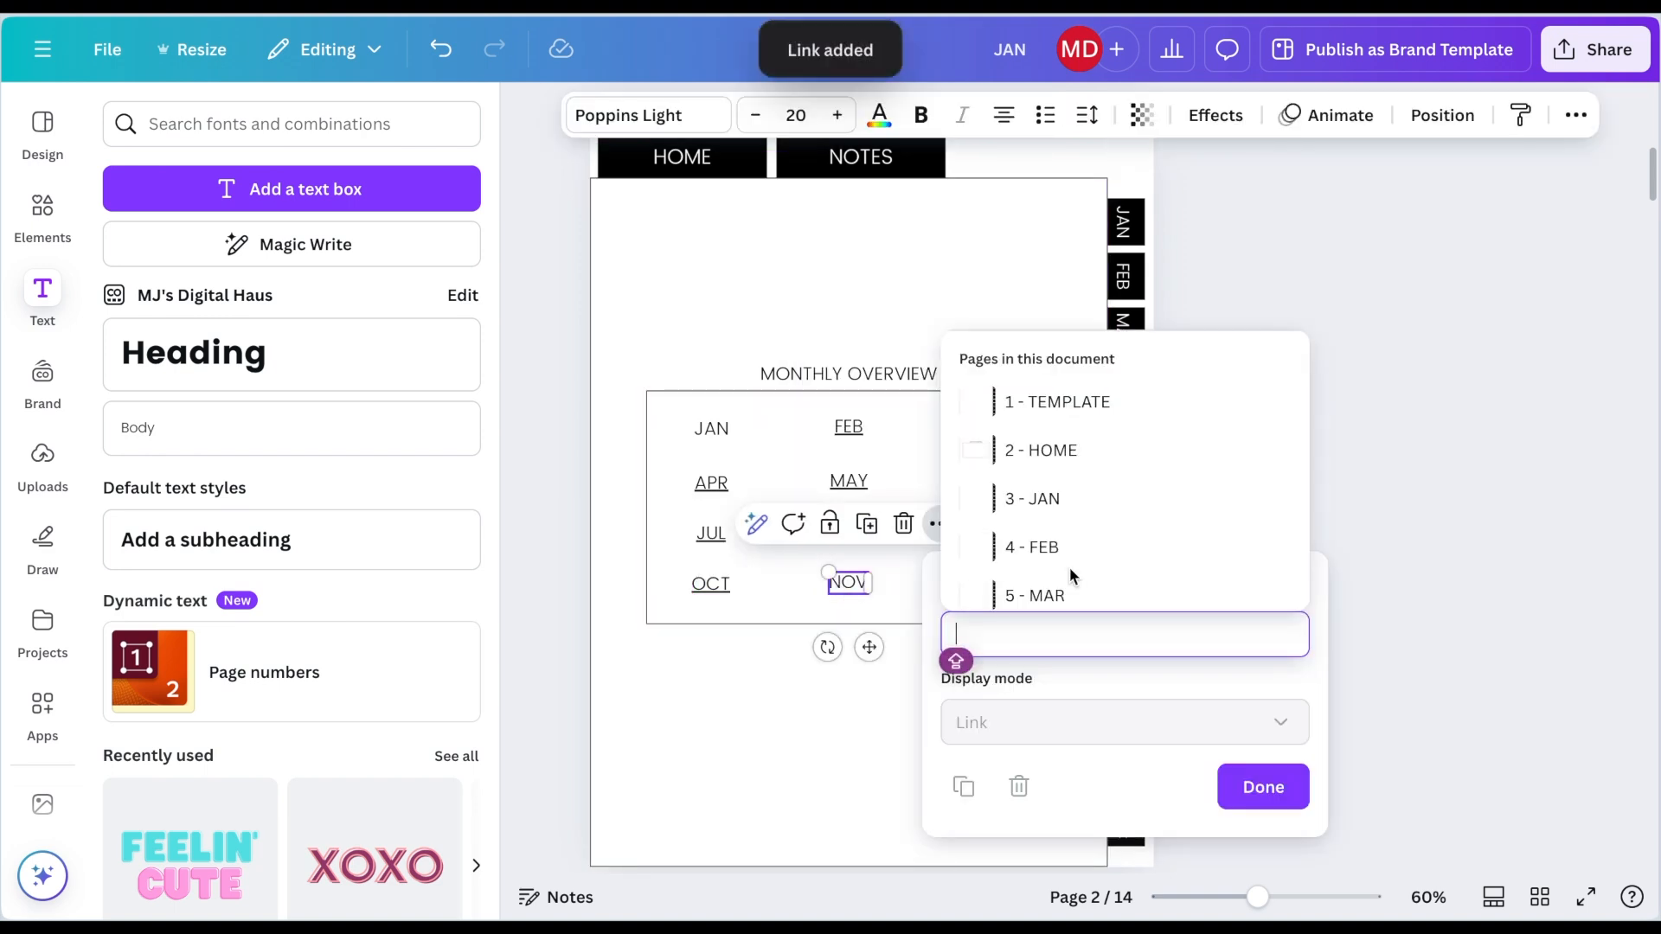
pyautogui.scroll(-5, 1072, 562)
pyautogui.click(1069, 537)
pyautogui.click(834, 771)
# Step: Link the DEC label in the overview to the DEC page
pyautogui.click(975, 582)
pyautogui.press('super+k')
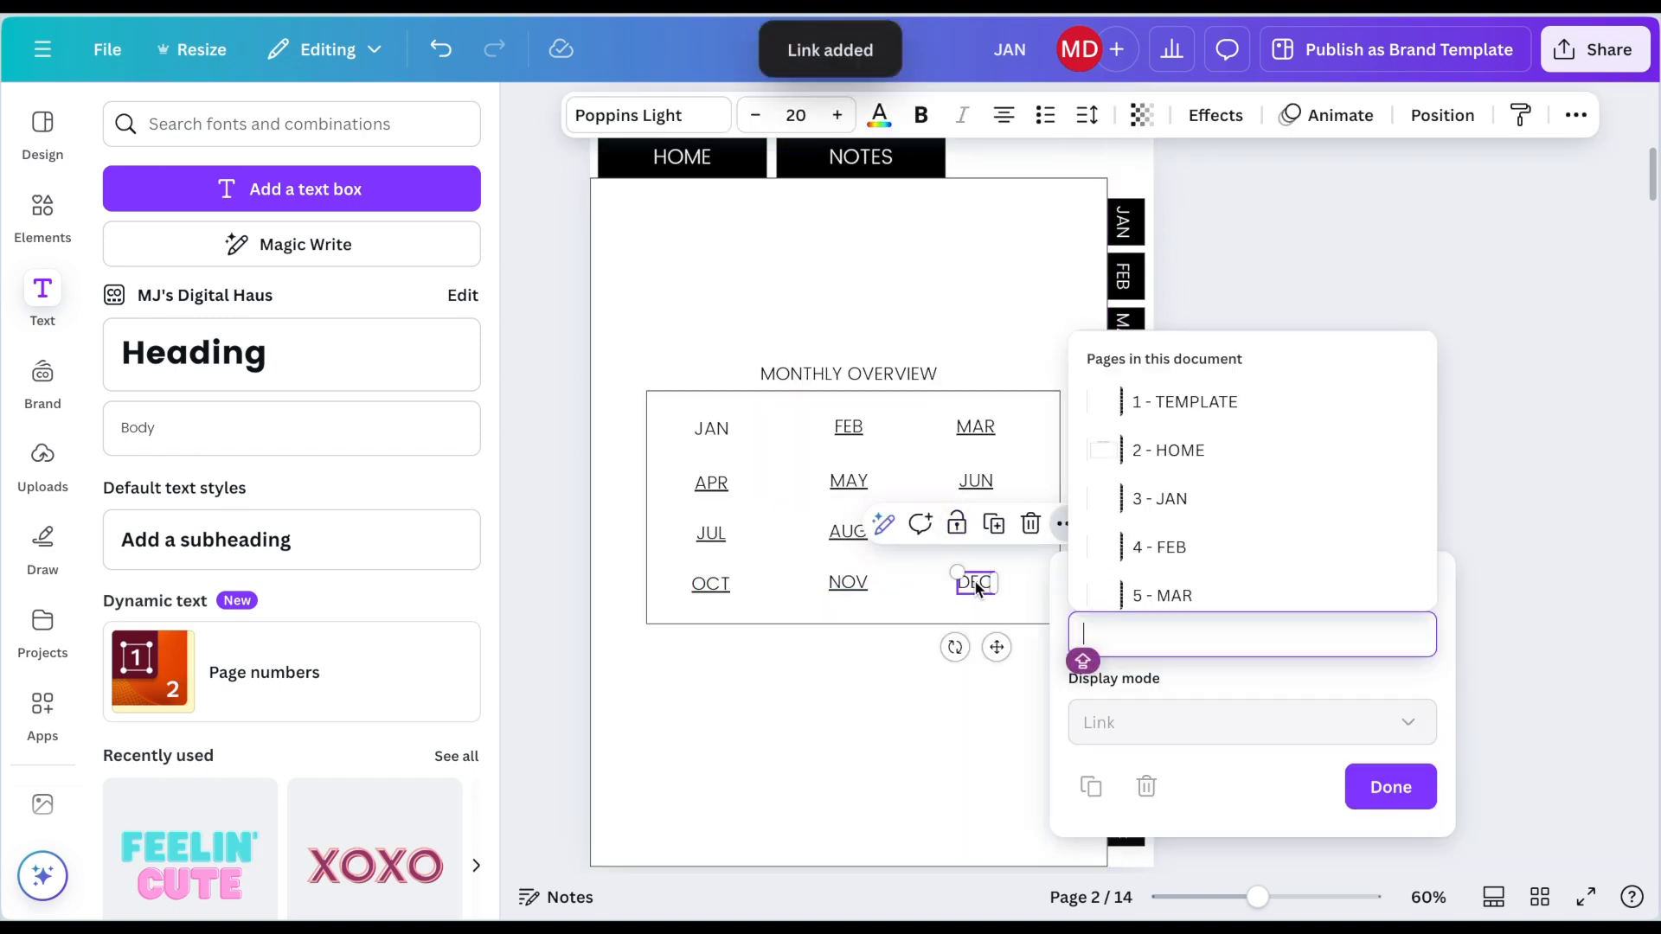
pyautogui.scroll(-5, 1202, 582)
pyautogui.click(1199, 582)
pyautogui.click(919, 733)
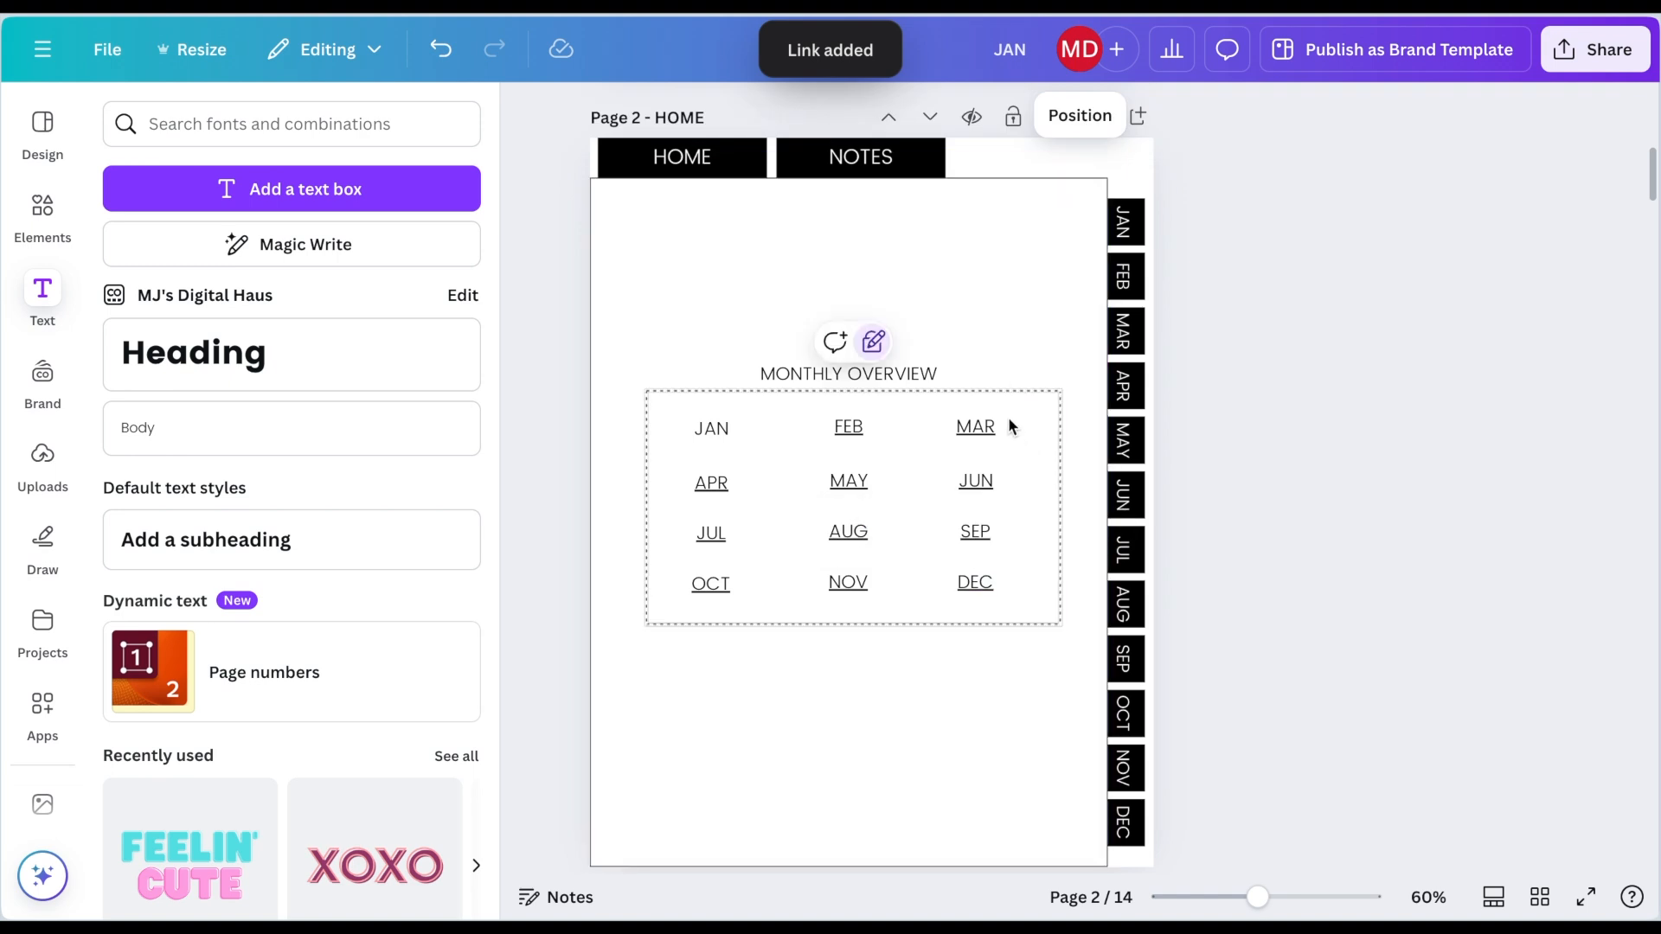
# Step: Select all twelve month labels in the overview and remove their underline
pyautogui.moveTo(1009, 417); pyautogui.dragTo(692, 601)
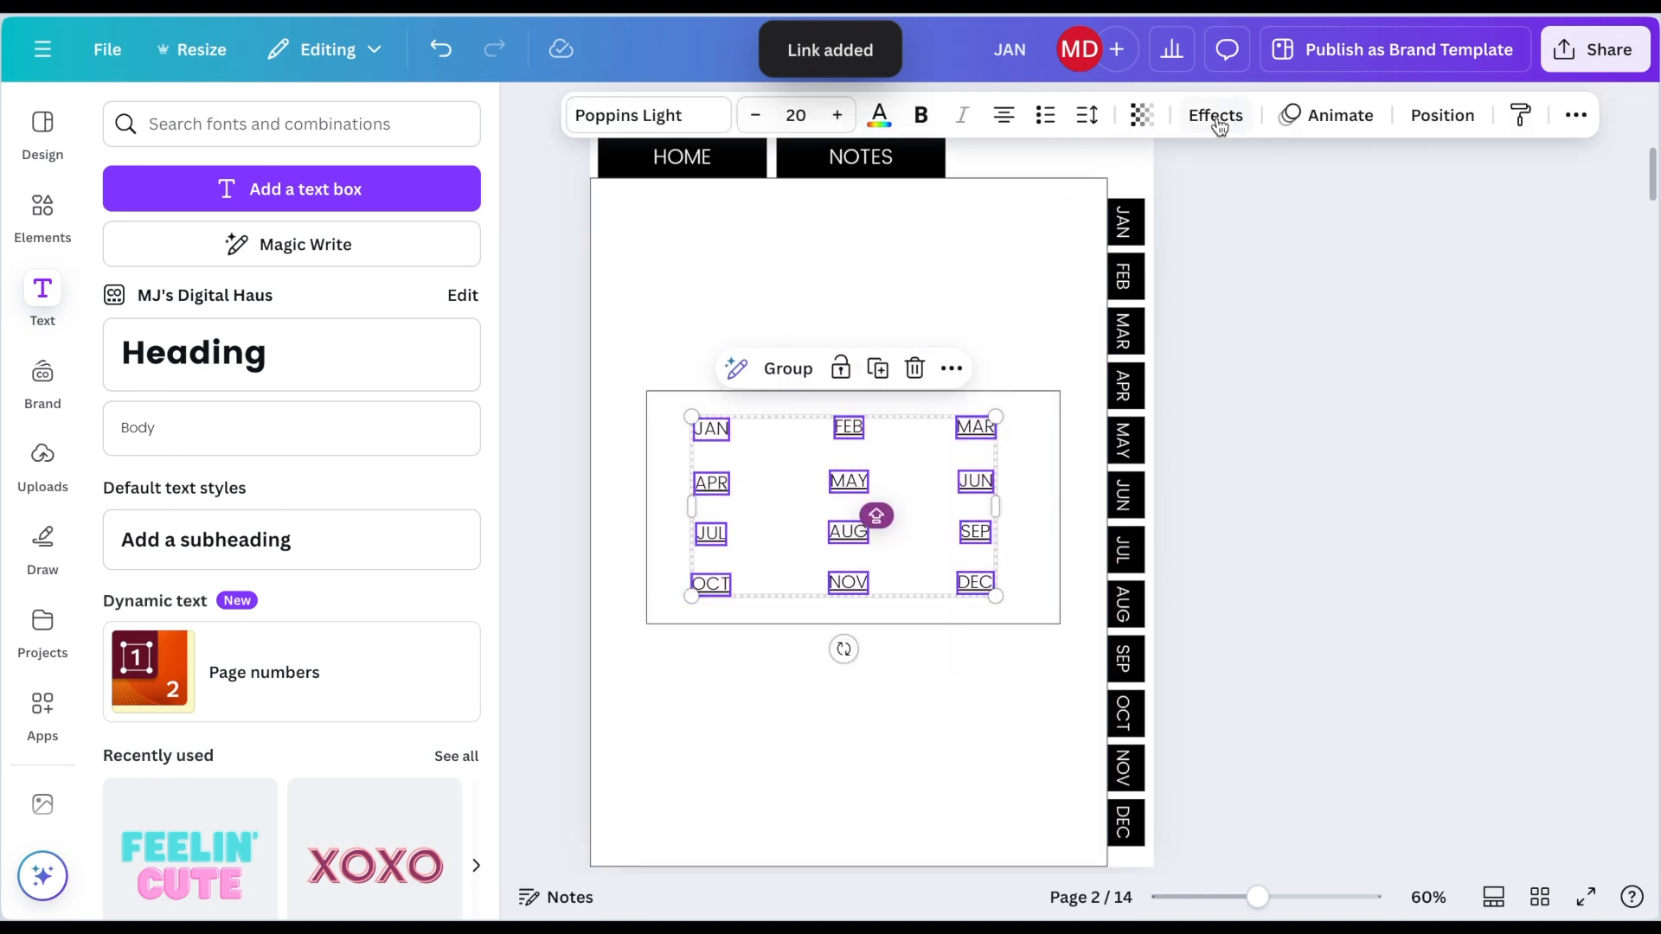
pyautogui.click(1574, 114)
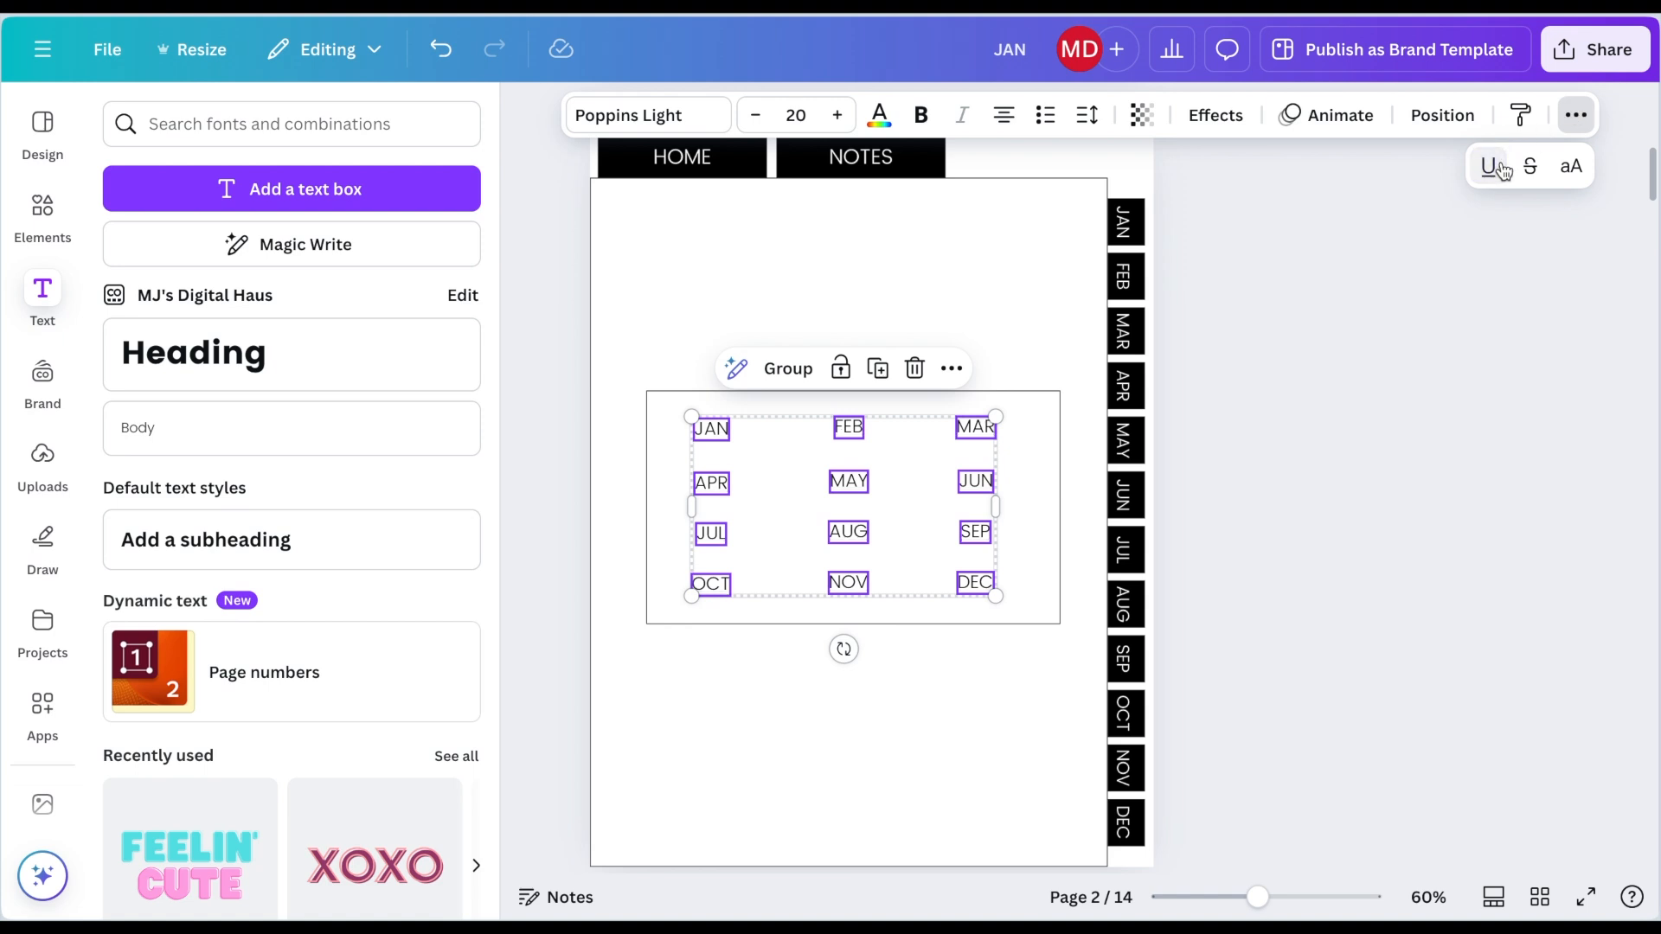
pyautogui.click(1074, 672)
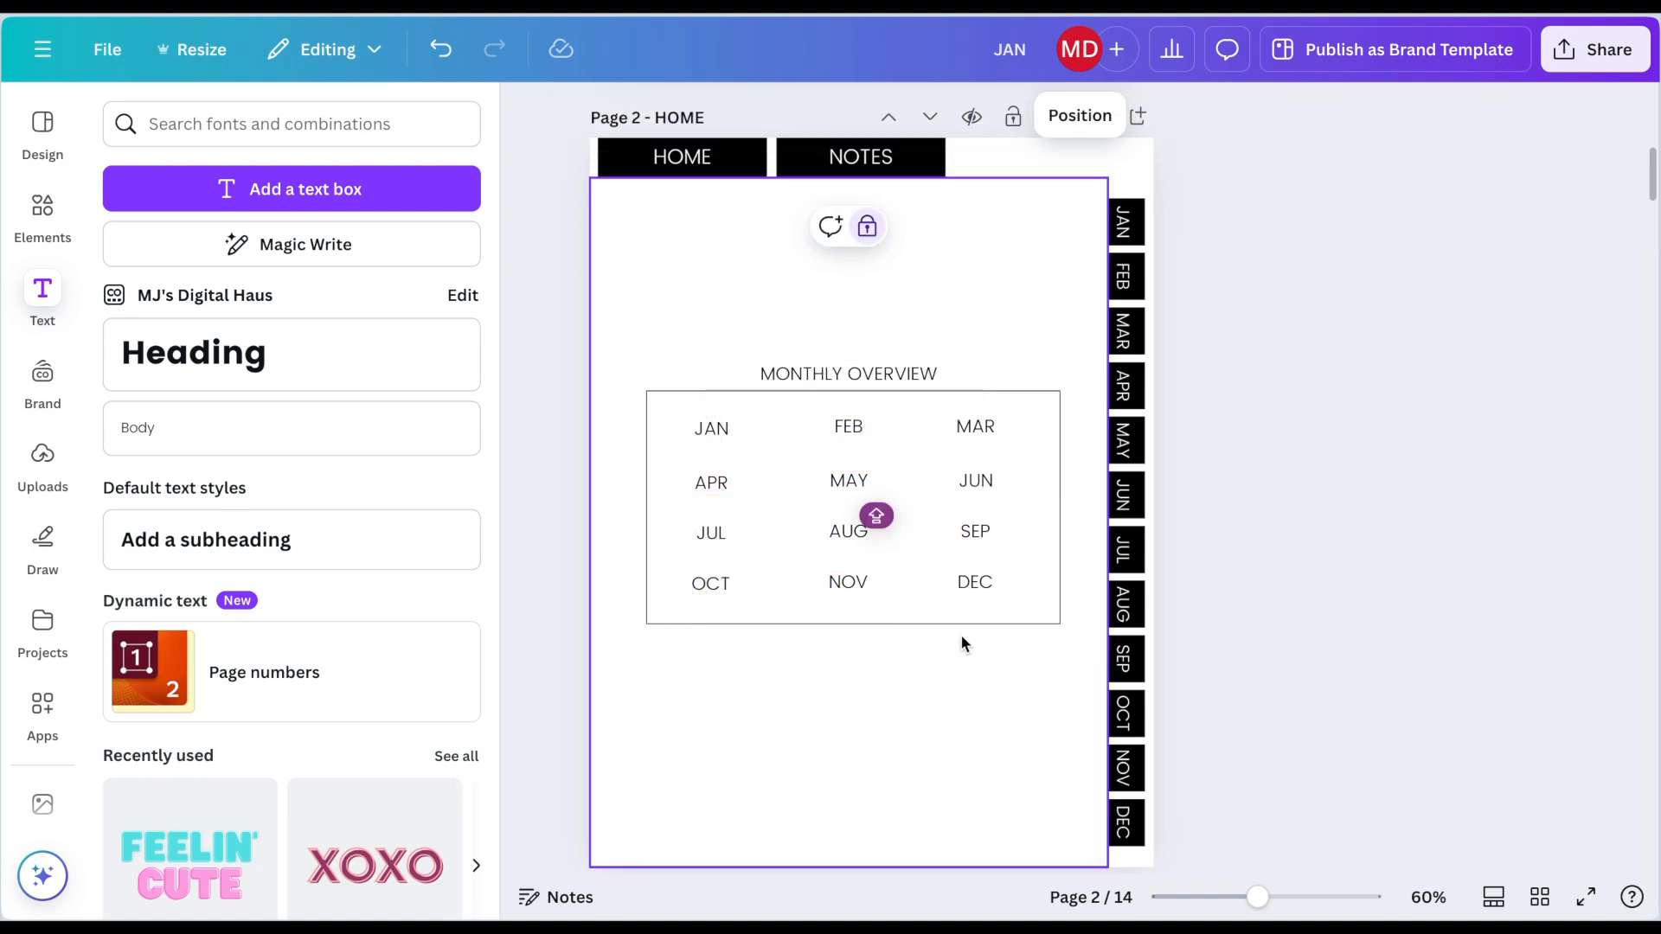
# Step: Add a body text box, enlarge it to about 63.5 pt, move it to the page top and change its text to HOME
pyautogui.click(360, 428)
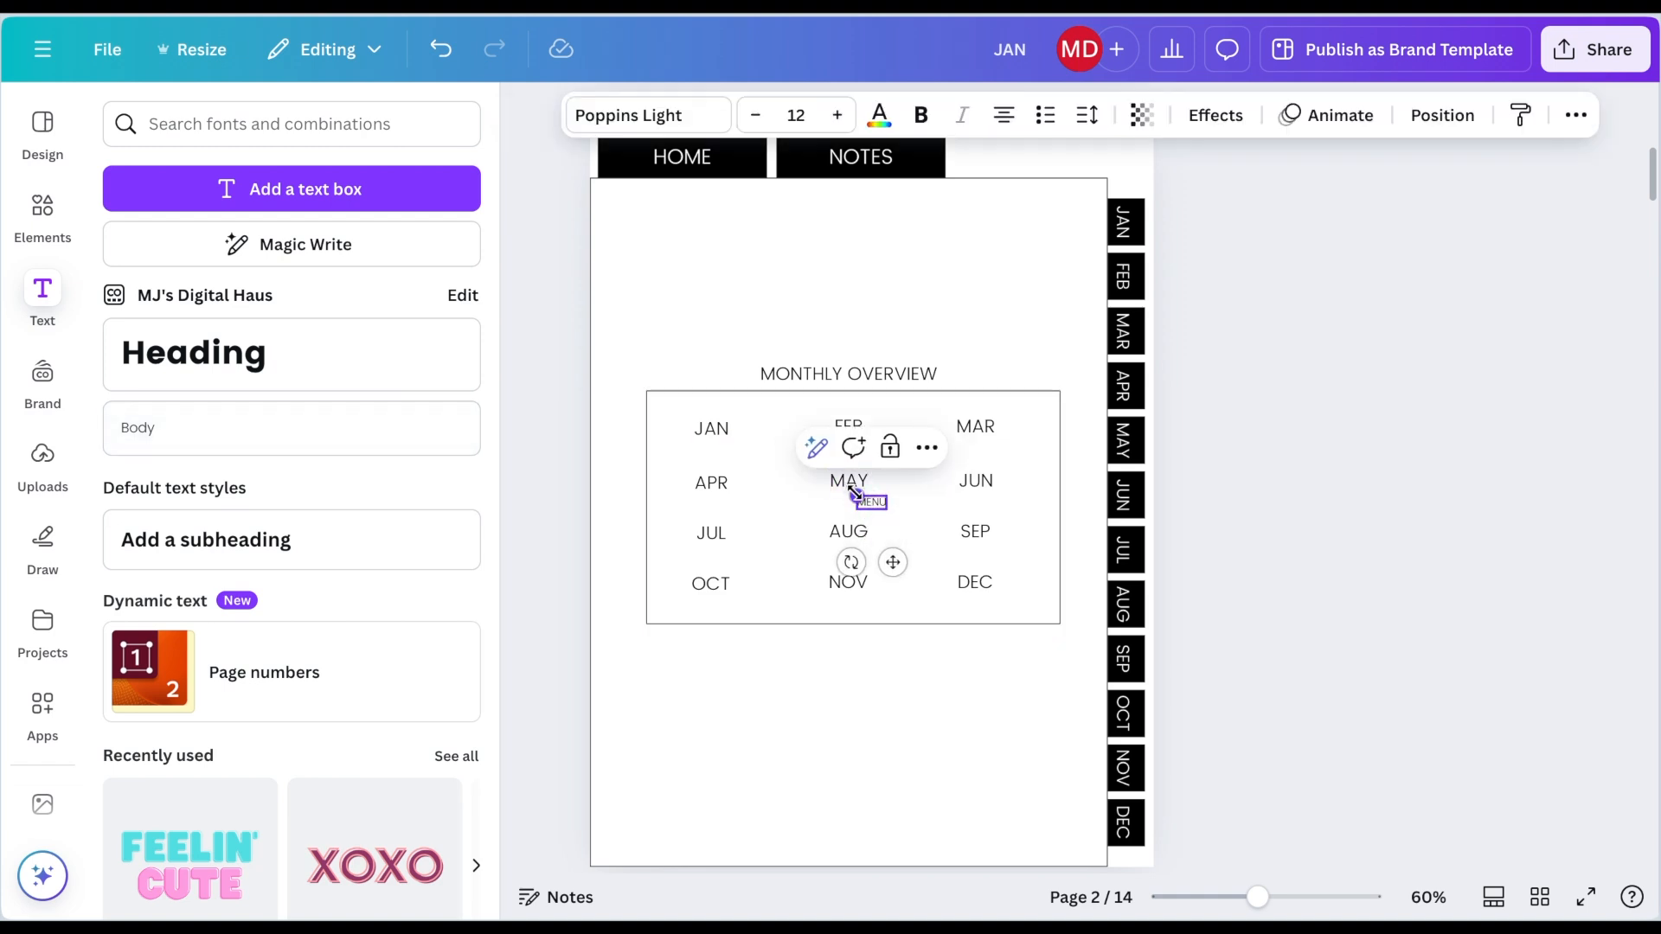
pyautogui.moveTo(855, 493); pyautogui.dragTo(731, 439)
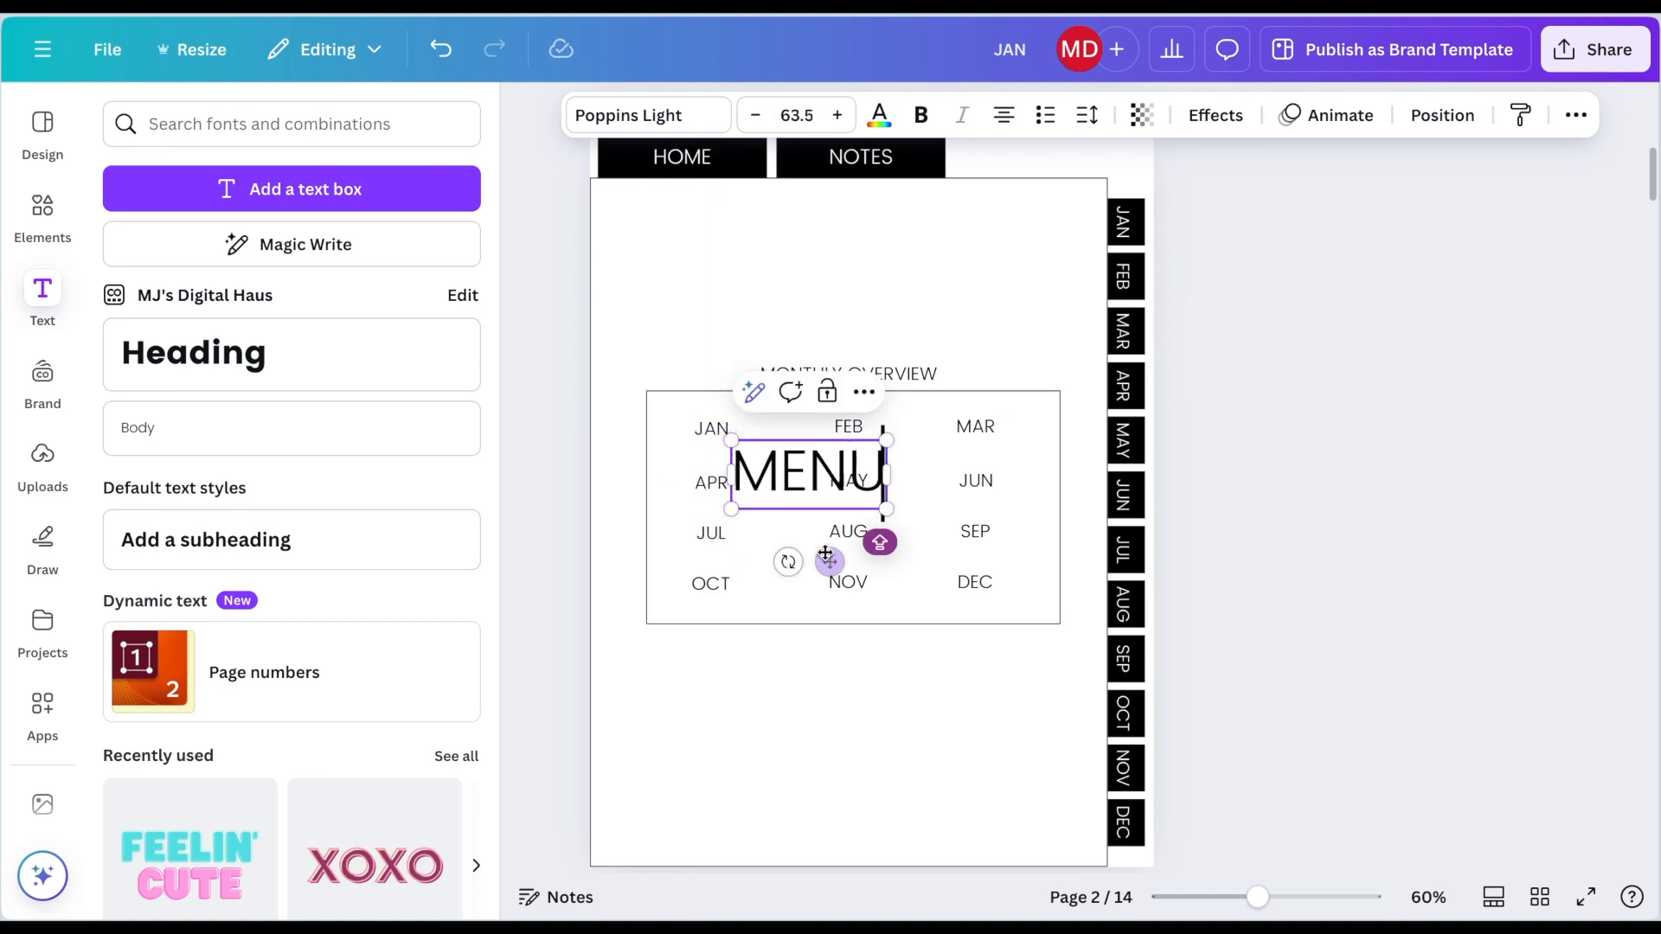
pyautogui.moveTo(830, 561); pyautogui.dragTo(859, 312)
pyautogui.doubleClick(845, 231)
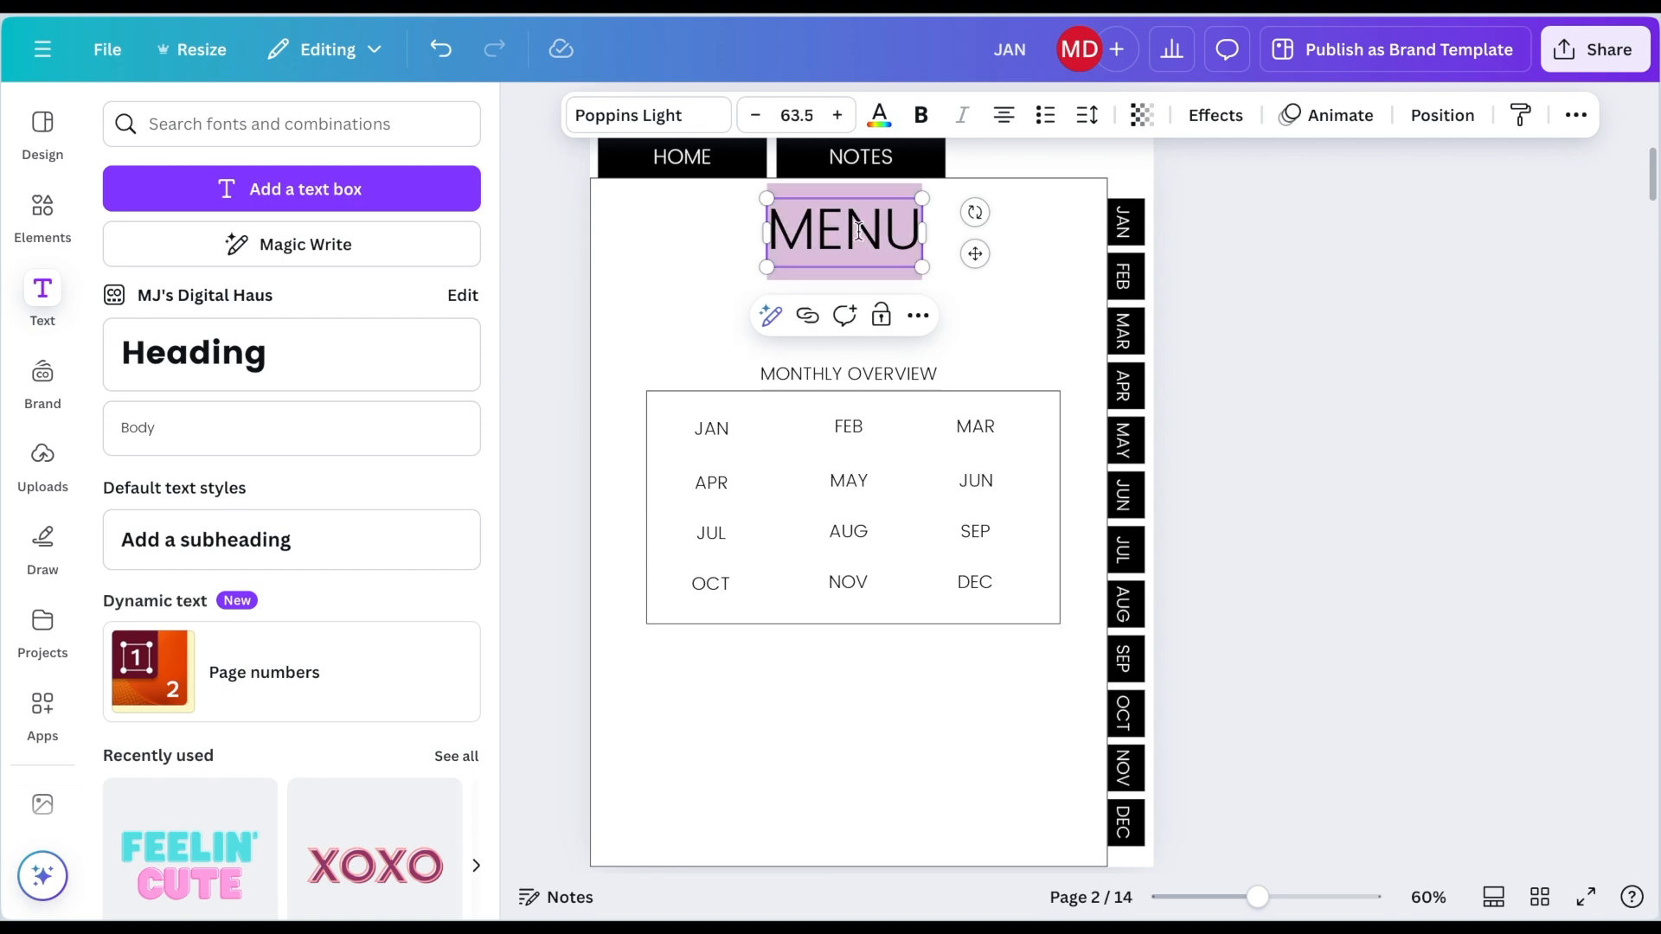
pyautogui.write('HOME')
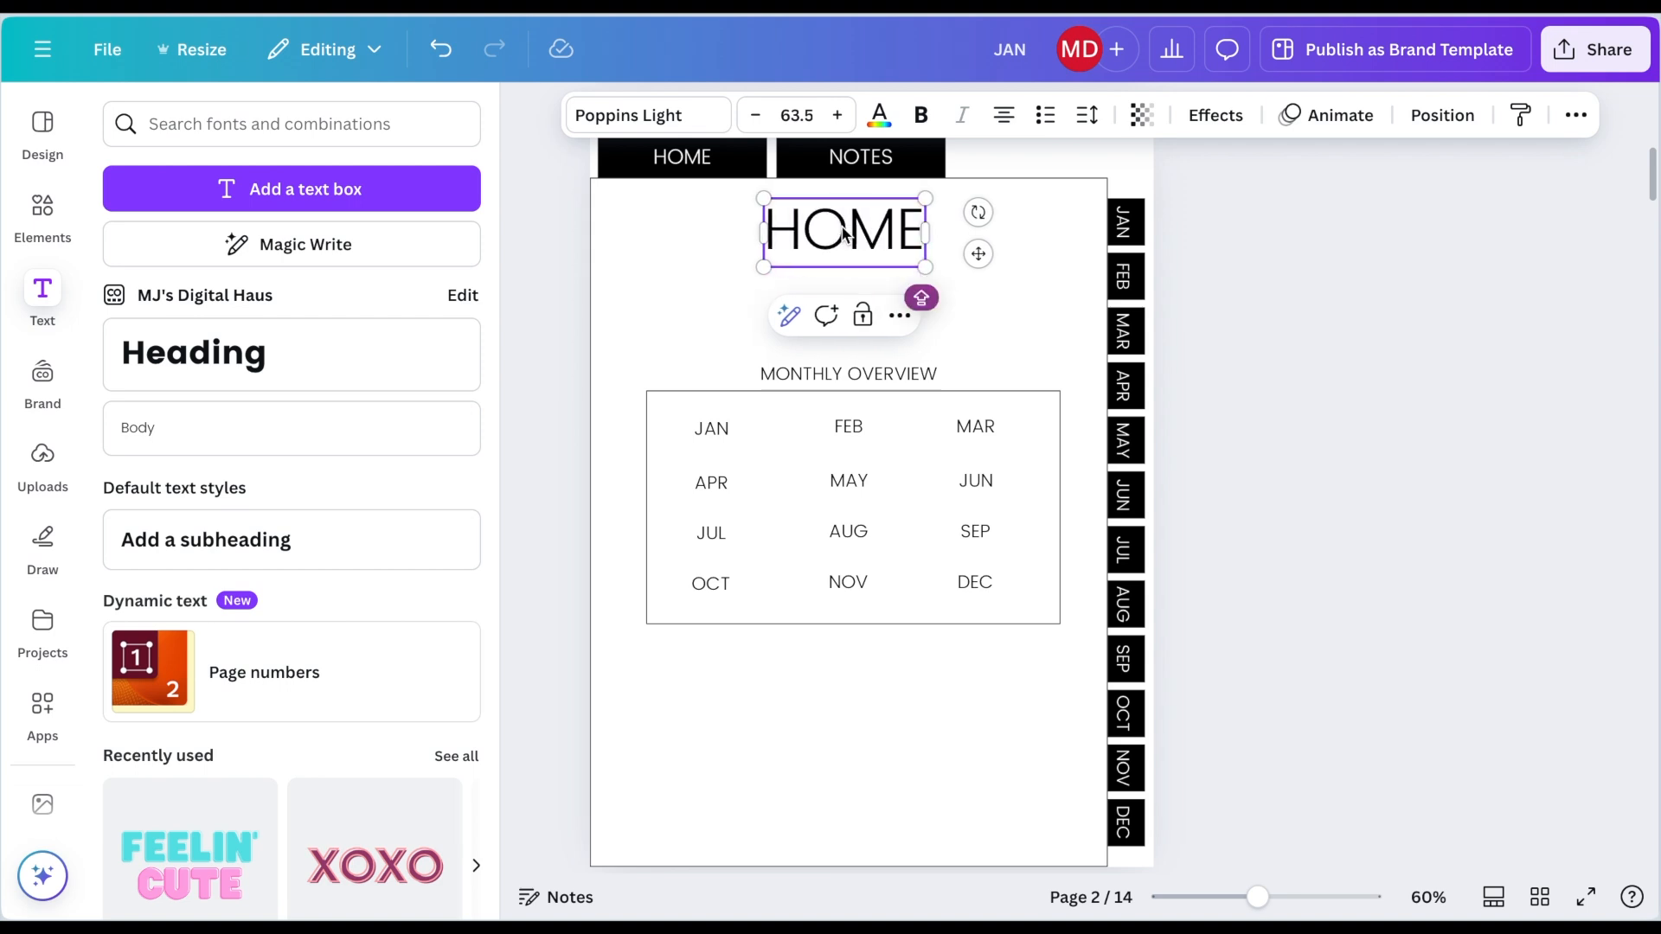
# Step: Make the HOME heading bold and shrink it slightly, keeping it centred at the top of the page
pyautogui.hotkey('ctrl', 'a')
pyautogui.click(922, 125)
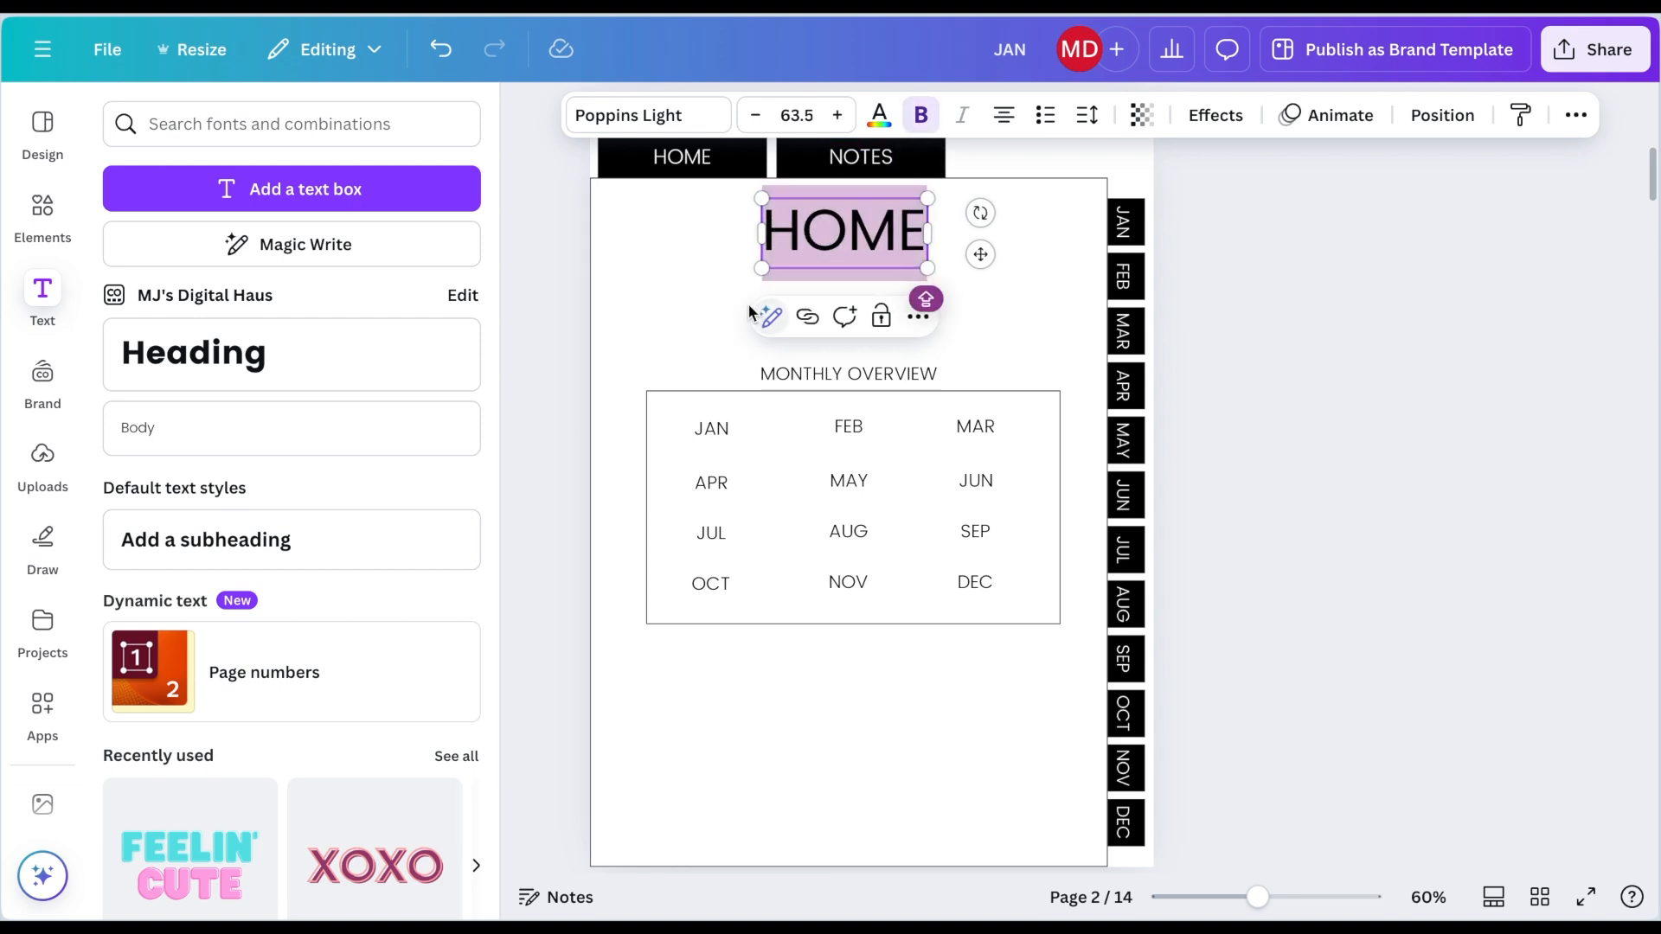
pyautogui.moveTo(762, 268); pyautogui.dragTo(889, 234)
pyautogui.click(1015, 284)
pyautogui.click(1234, 269)
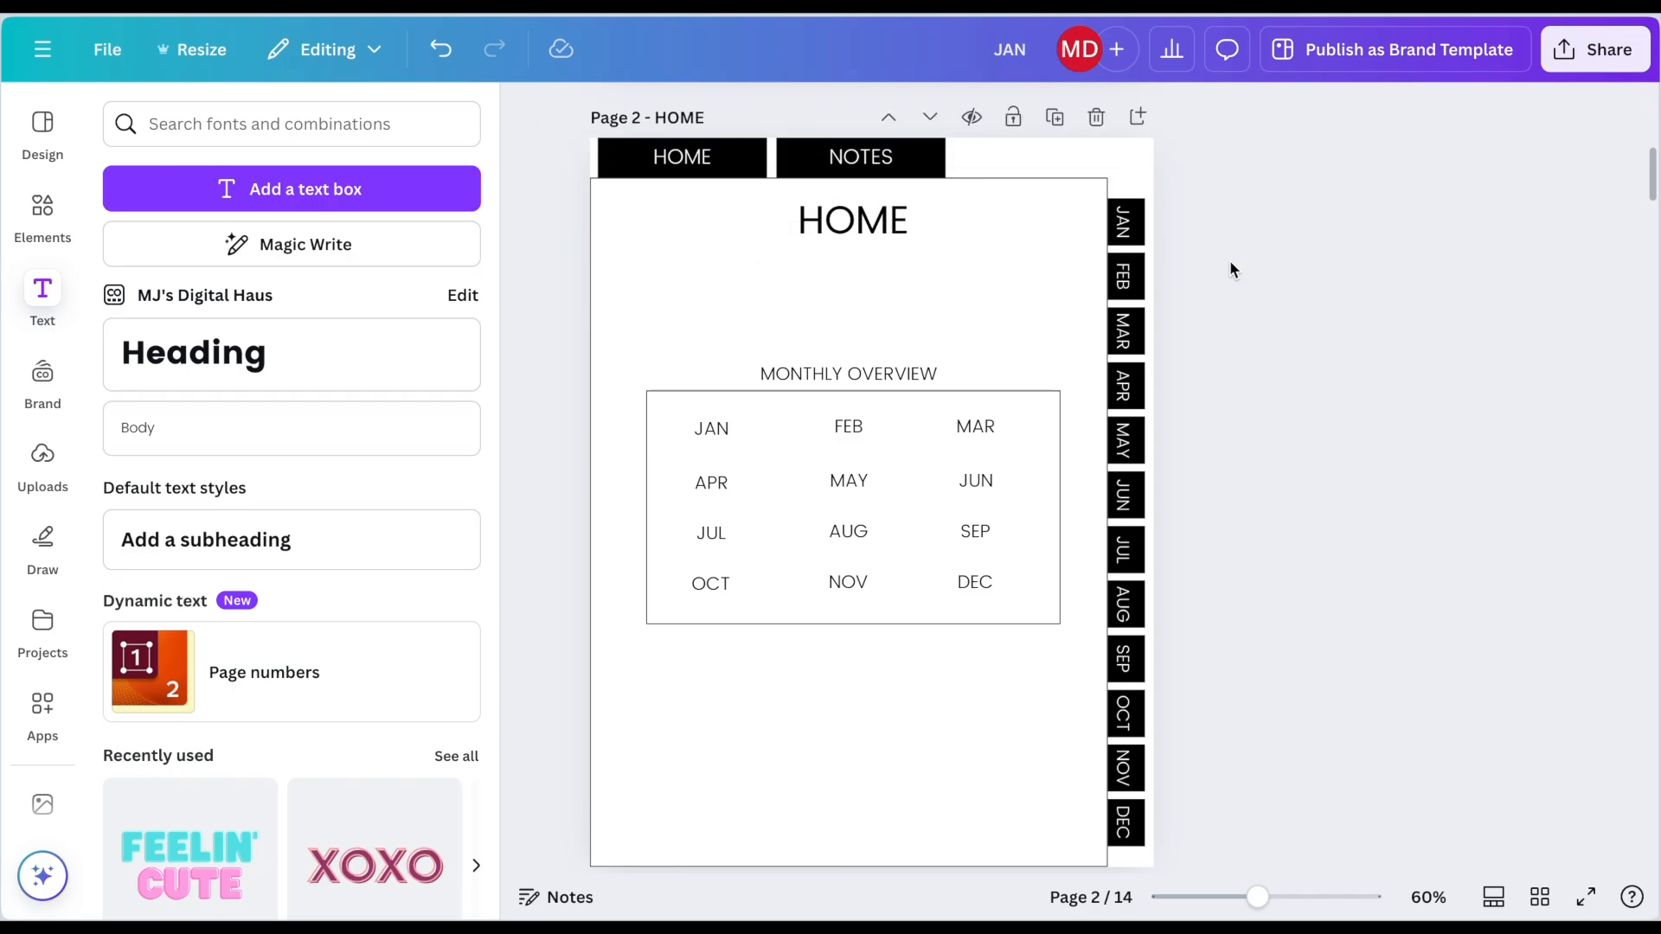